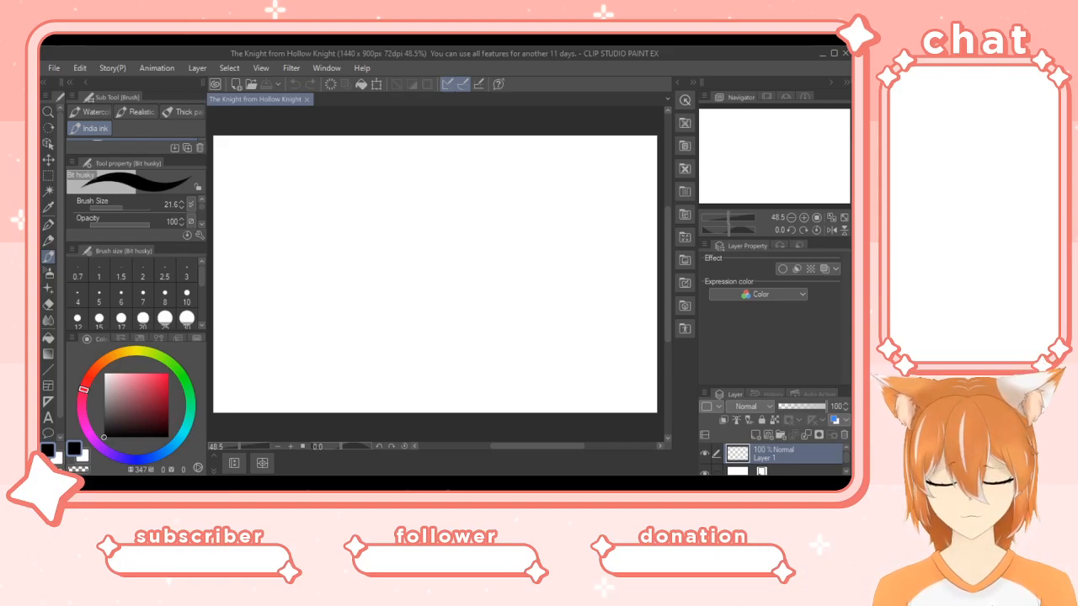
Set the canvas zoom to 42.2% so the whole page is in view.
mouse_move(239, 446)
mouse_down()
mouse_move(253, 446)
mouse_move(239, 446)
mouse_up()
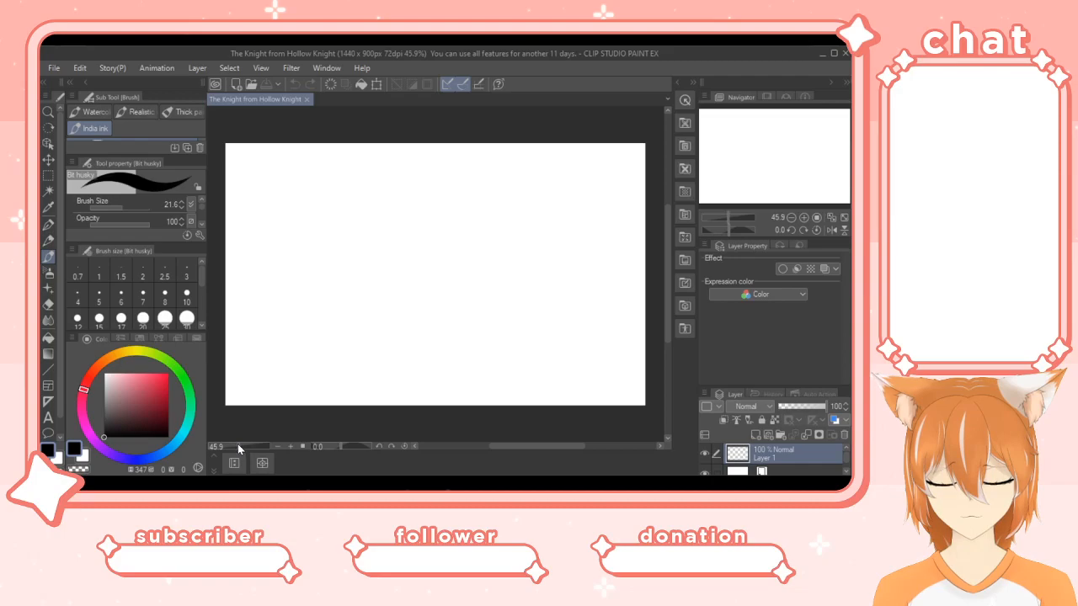
click(239, 447)
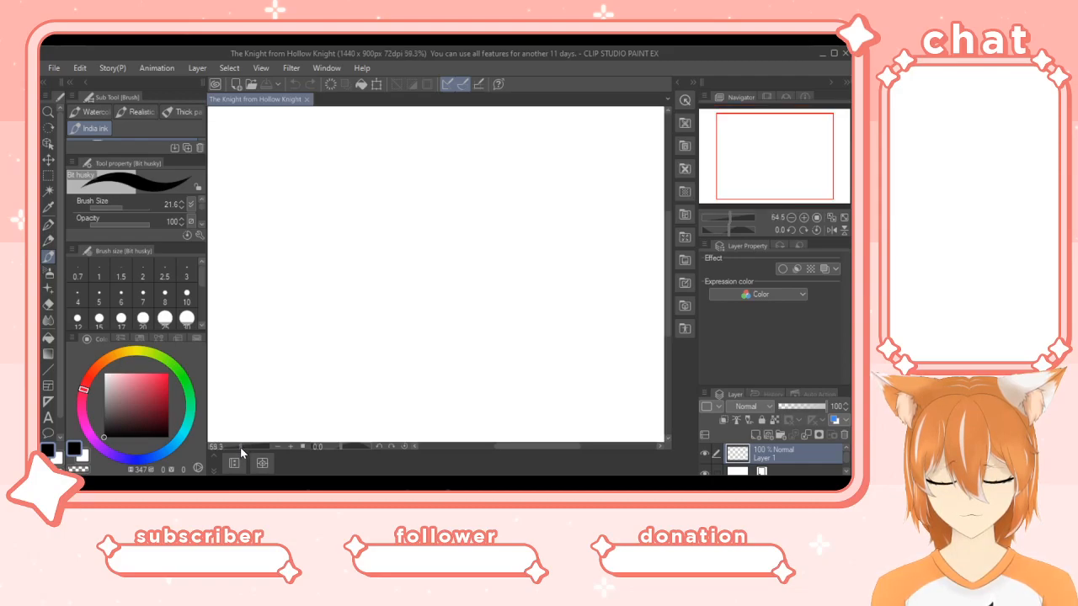
drag(238, 446, 237, 447)
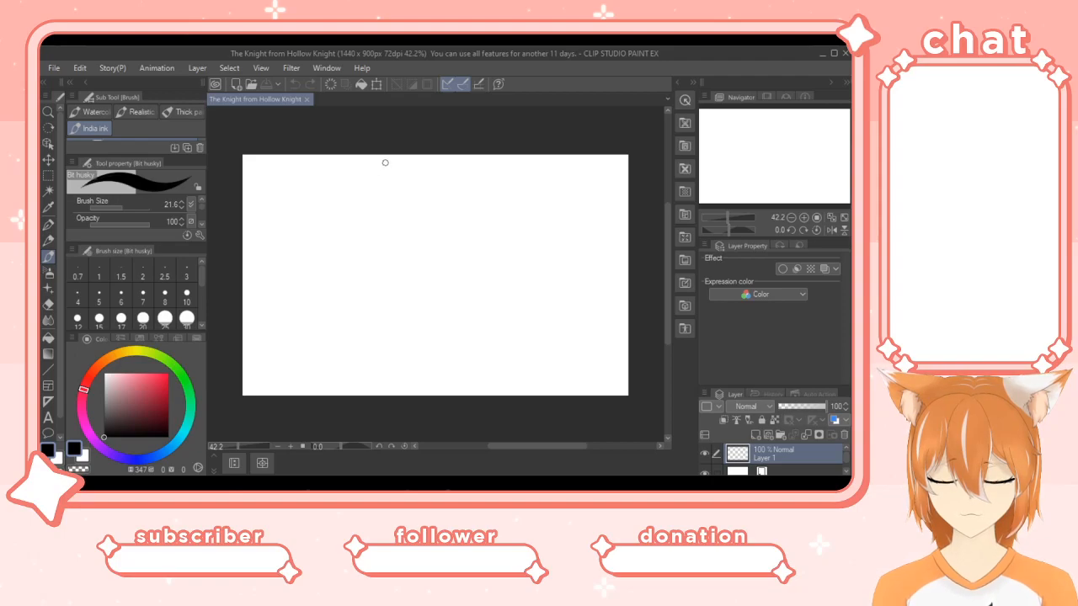
mouse_move(388, 162)
mouse_down()
mouse_move(355, 181)
mouse_move(376, 161)
mouse_move(349, 212)
mouse_up()
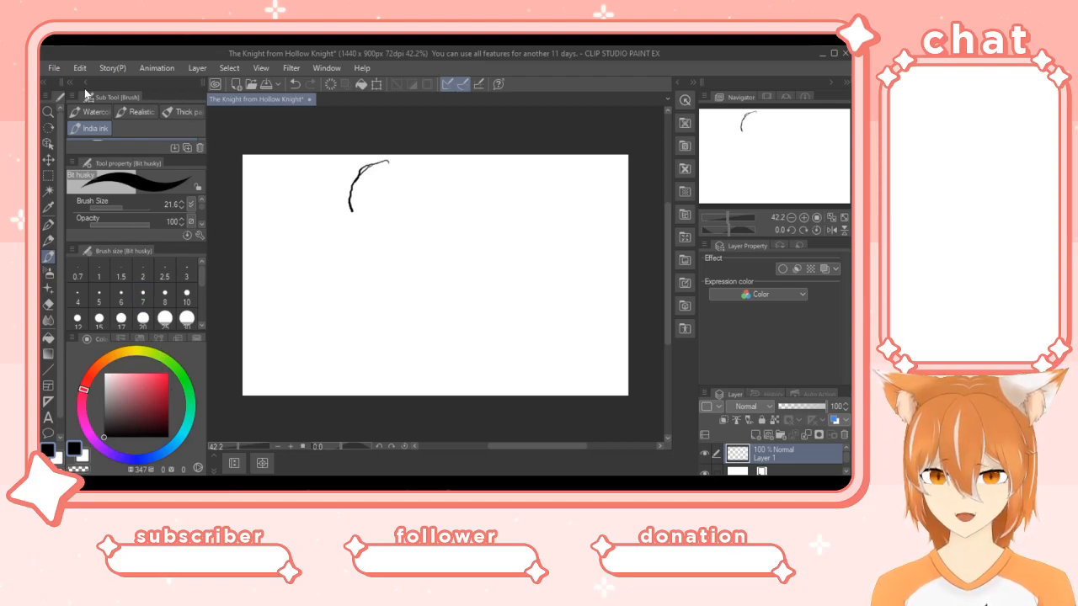
key(ctrl+z)
key(ctrl+z)
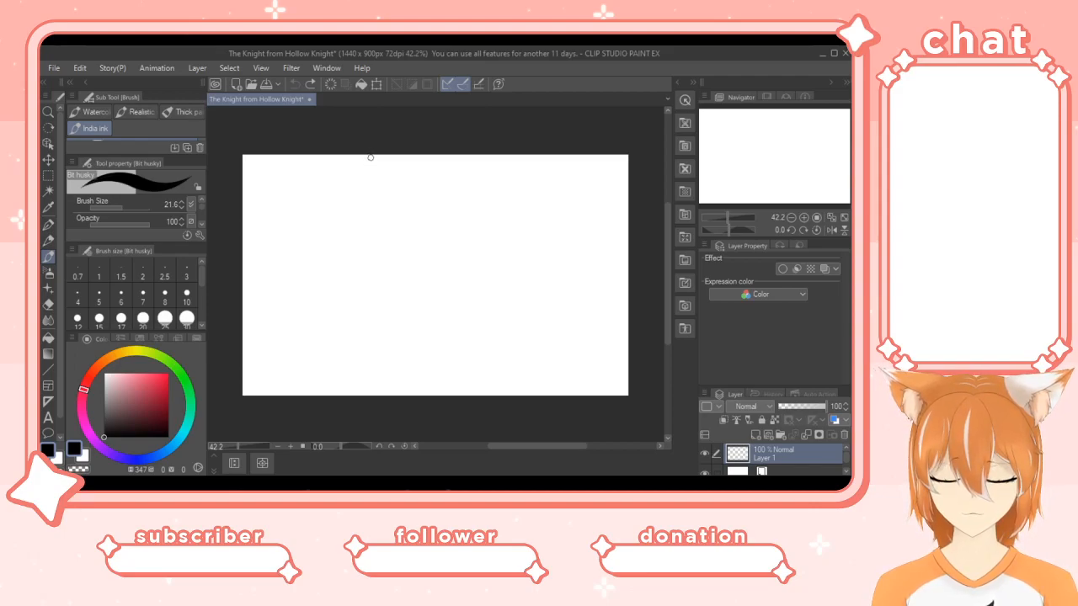
Draw the left horn's outer curve from the page's upper edge and erase the slanted stroke at its lower end.
mouse_move(370, 159)
mouse_down()
mouse_move(352, 191)
mouse_move(371, 157)
mouse_up()
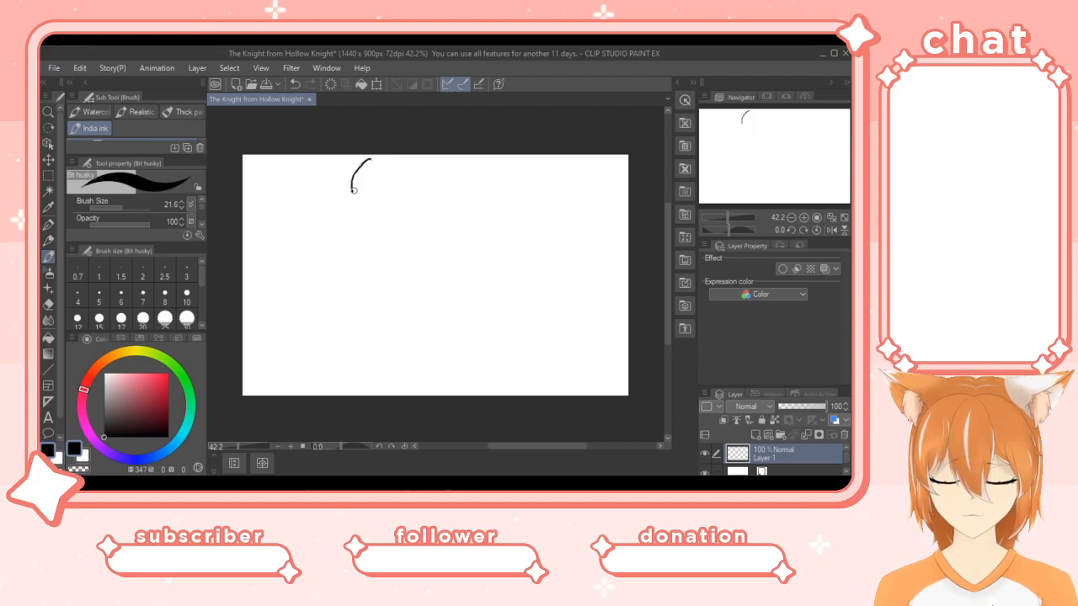
drag(355, 195, 364, 202)
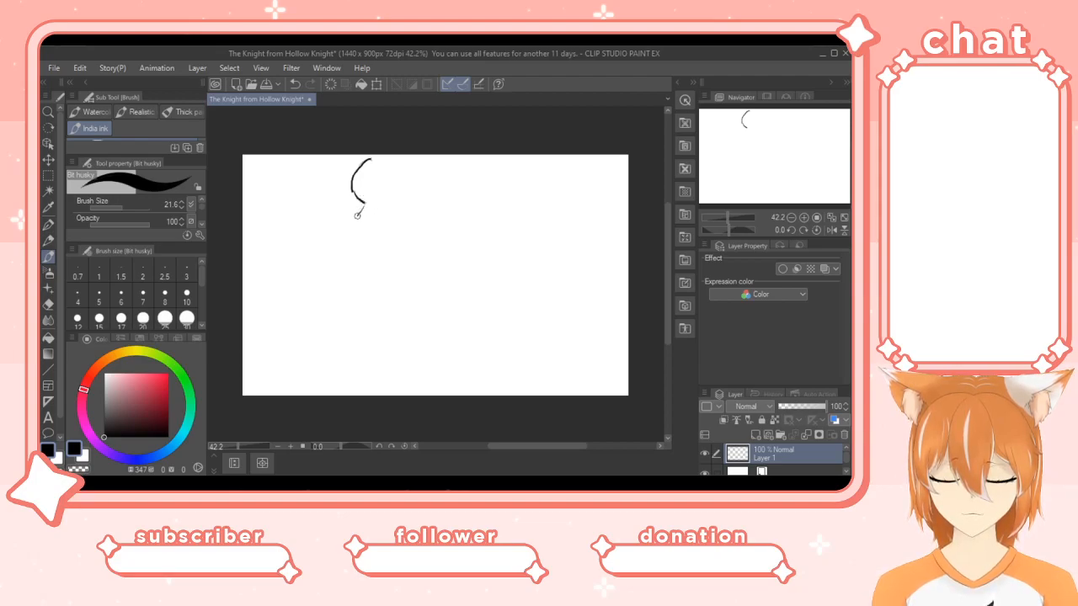
drag(364, 202, 357, 222)
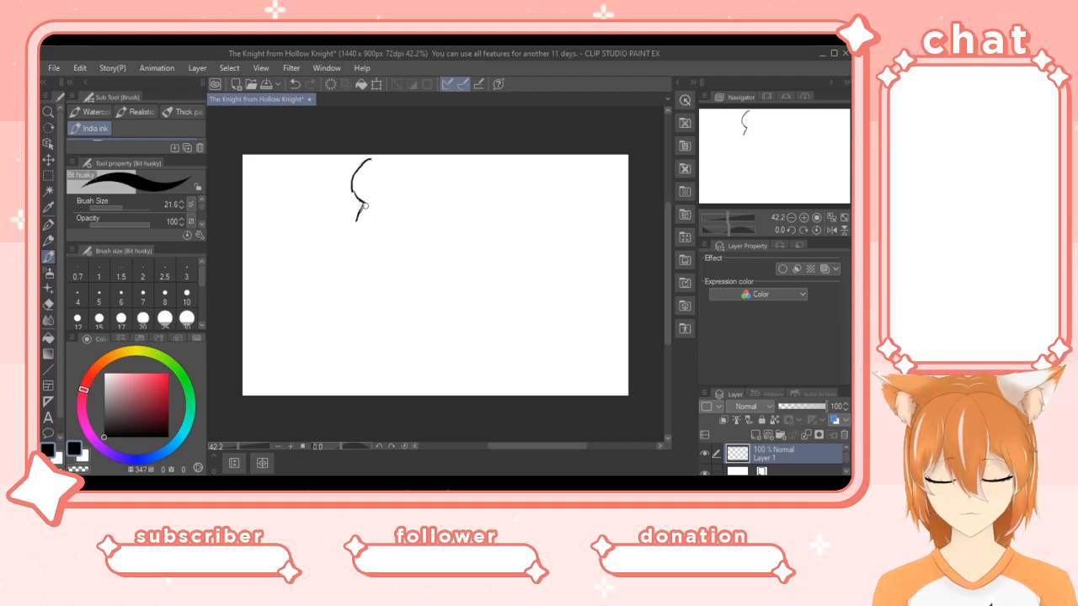
key(e)
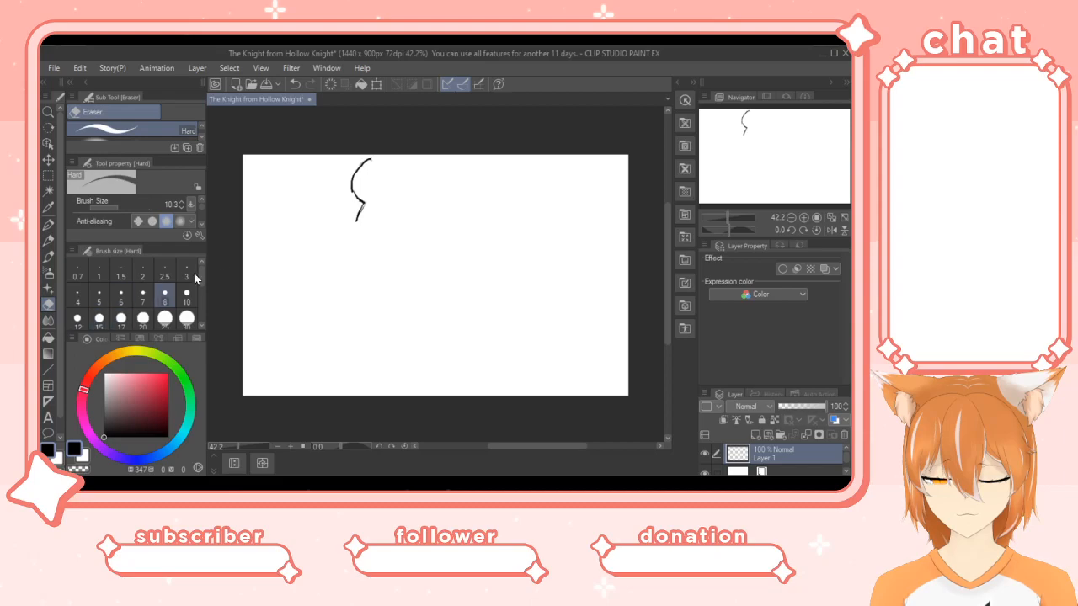
drag(362, 207, 357, 217)
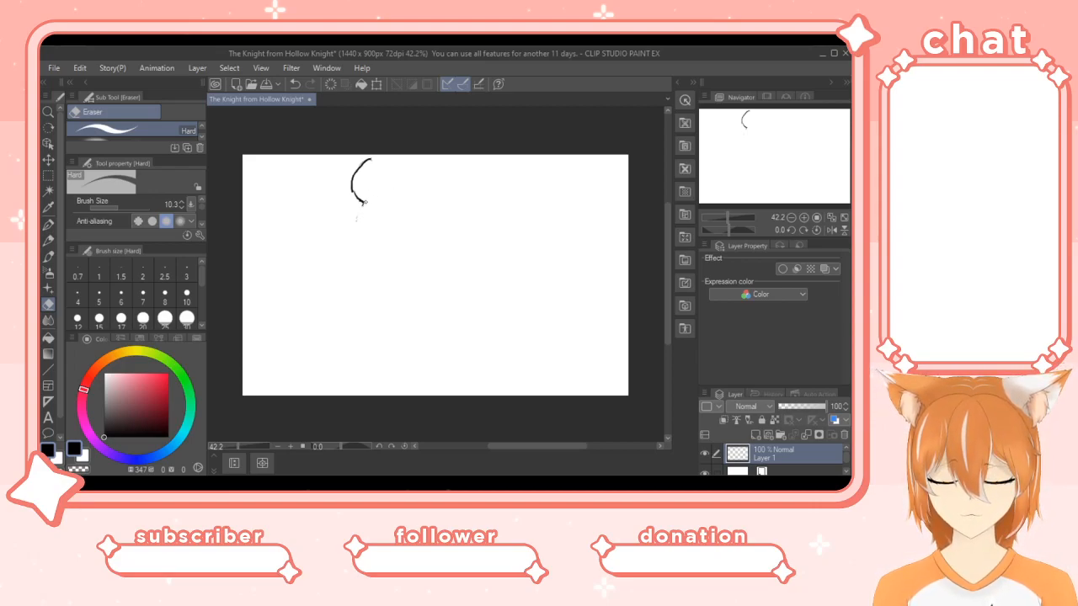
Draw the left side of the head down from the horn and erase the horizontal corner stroke at its base.
click(48, 255)
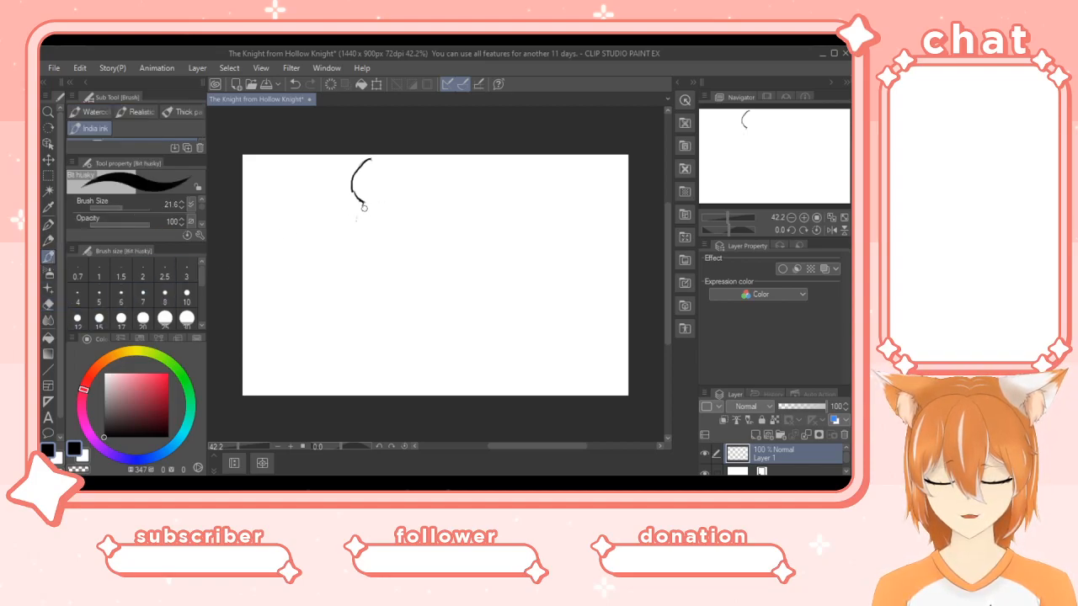
mouse_move(362, 202)
mouse_down()
mouse_move(369, 251)
mouse_move(395, 256)
mouse_up()
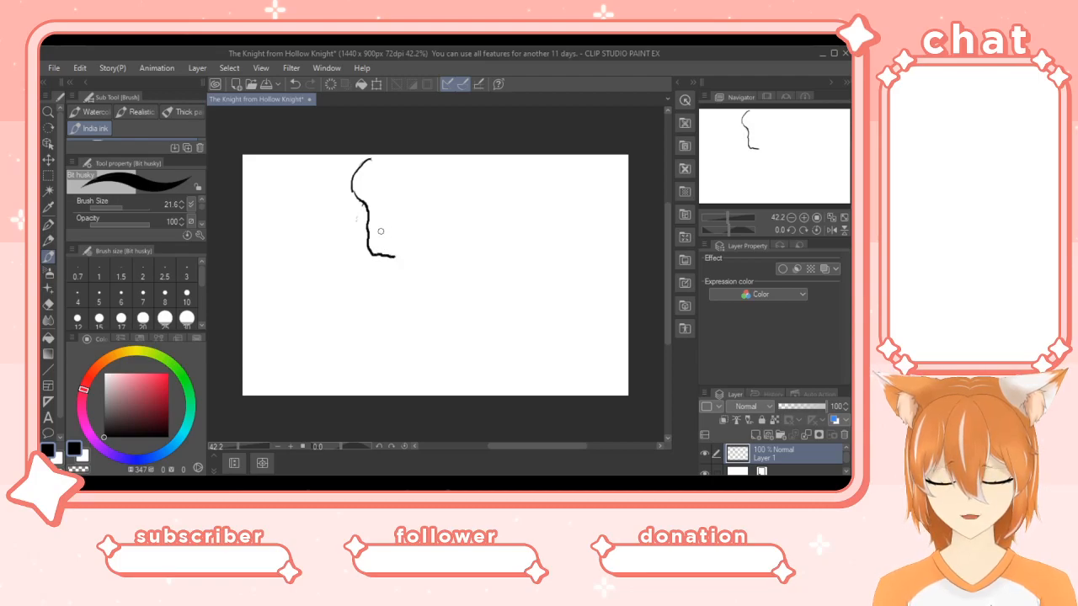
click(48, 303)
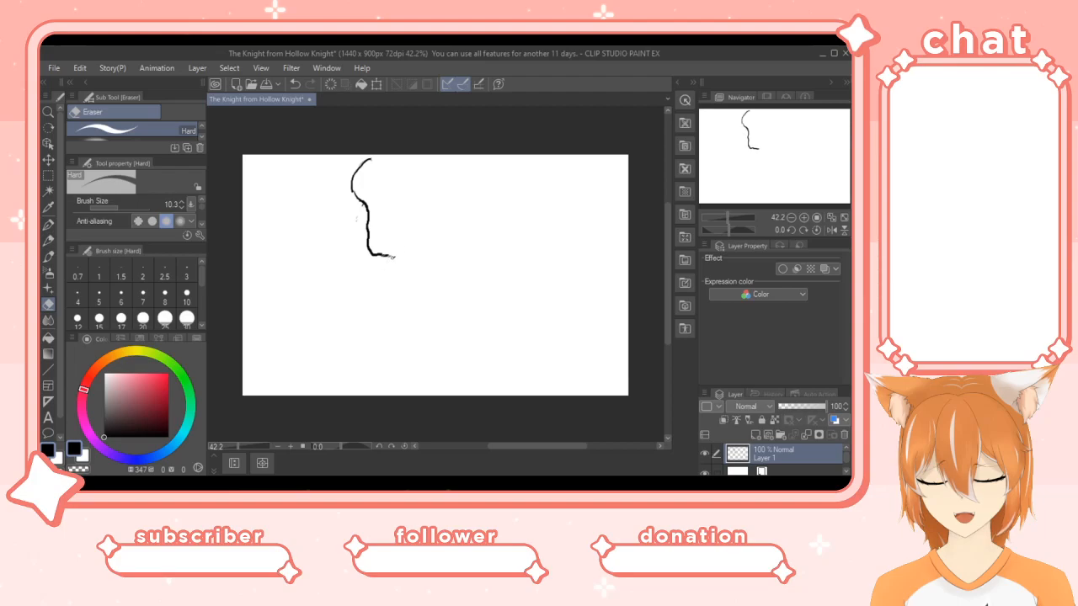
drag(372, 256, 391, 241)
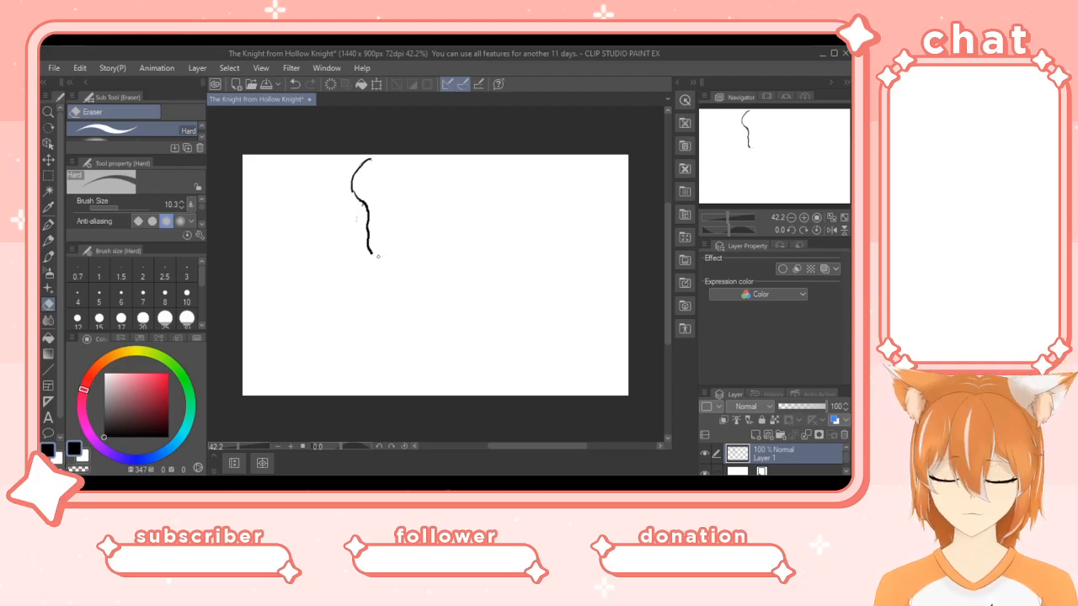
Draw the rounded chin and continue up the right side of the head into the right horn's outer curve.
click(48, 256)
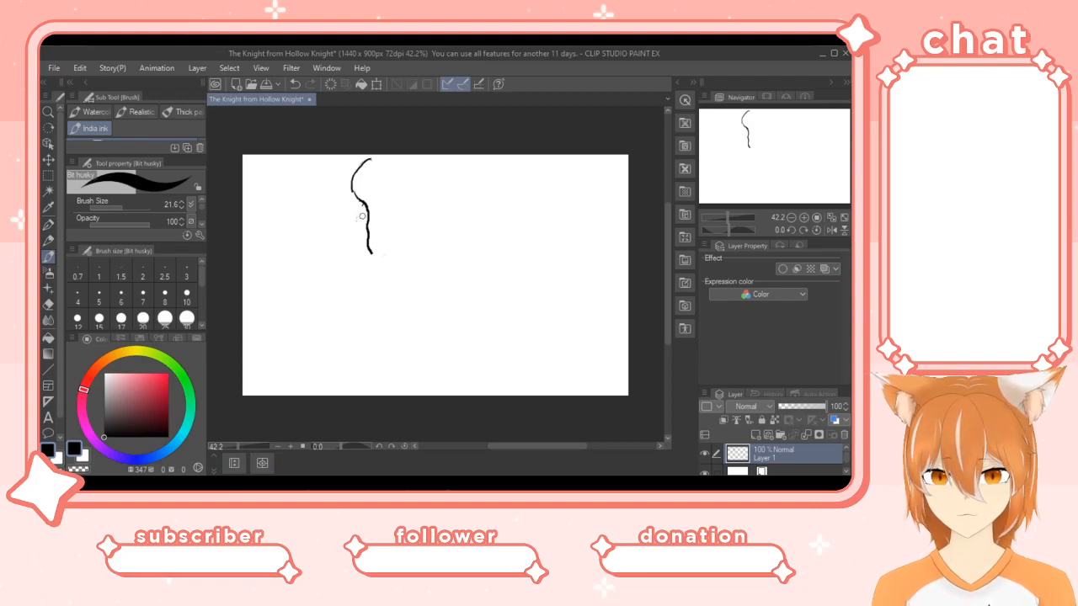
mouse_move(368, 223)
mouse_down()
mouse_move(377, 253)
mouse_move(395, 263)
mouse_move(369, 256)
mouse_move(379, 242)
mouse_move(427, 265)
mouse_up()
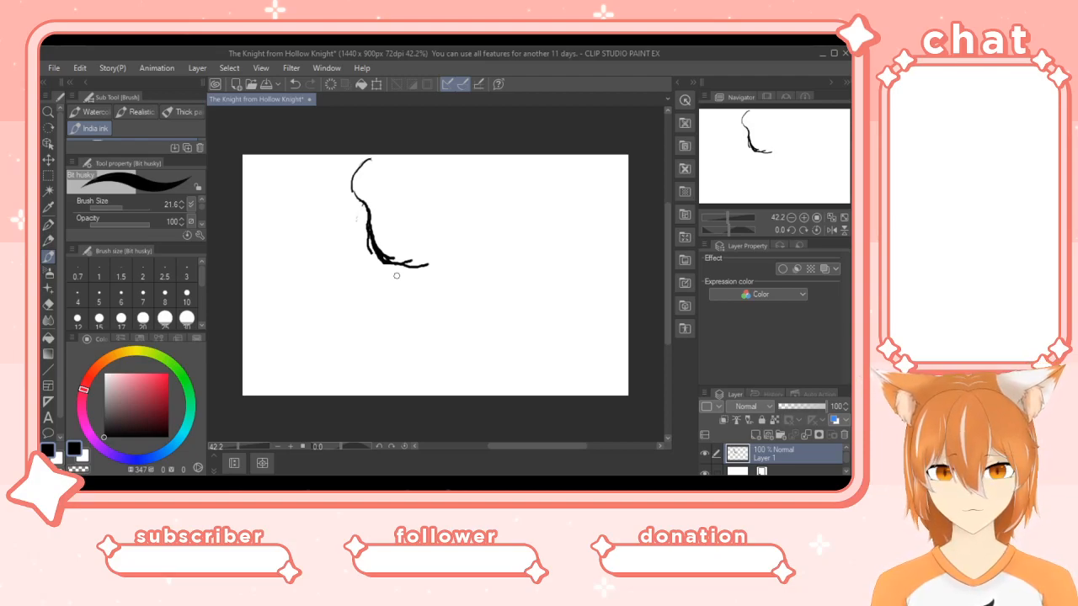
mouse_move(392, 261)
mouse_down()
mouse_move(441, 257)
mouse_move(421, 262)
mouse_move(445, 266)
mouse_move(465, 250)
mouse_move(498, 178)
mouse_move(461, 152)
mouse_up()
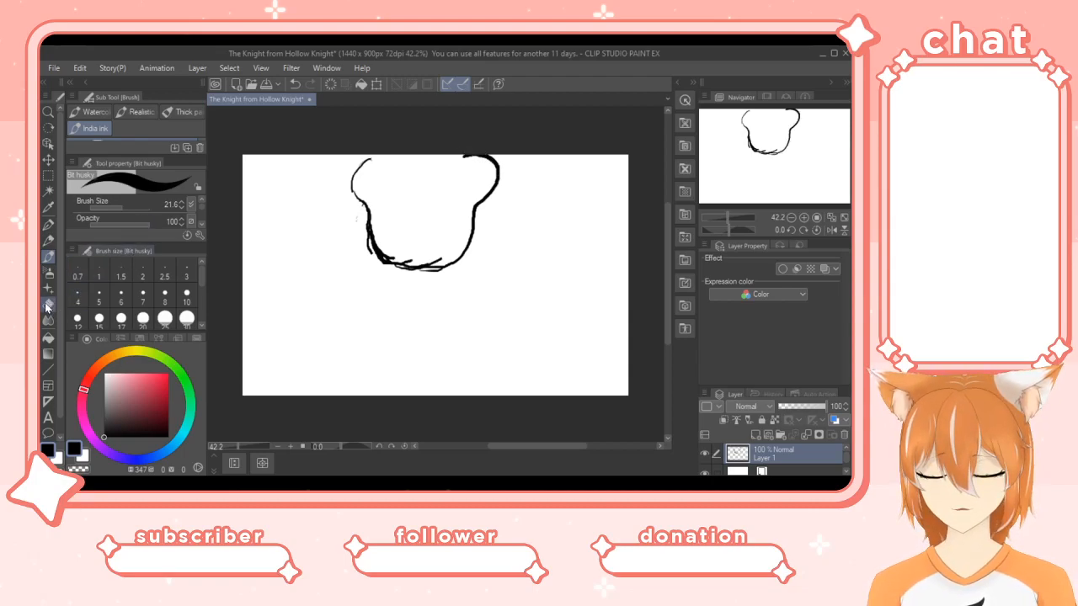
Erase the top of the right horn and redraw it as a curve reaching the page's upper edge.
key(e)
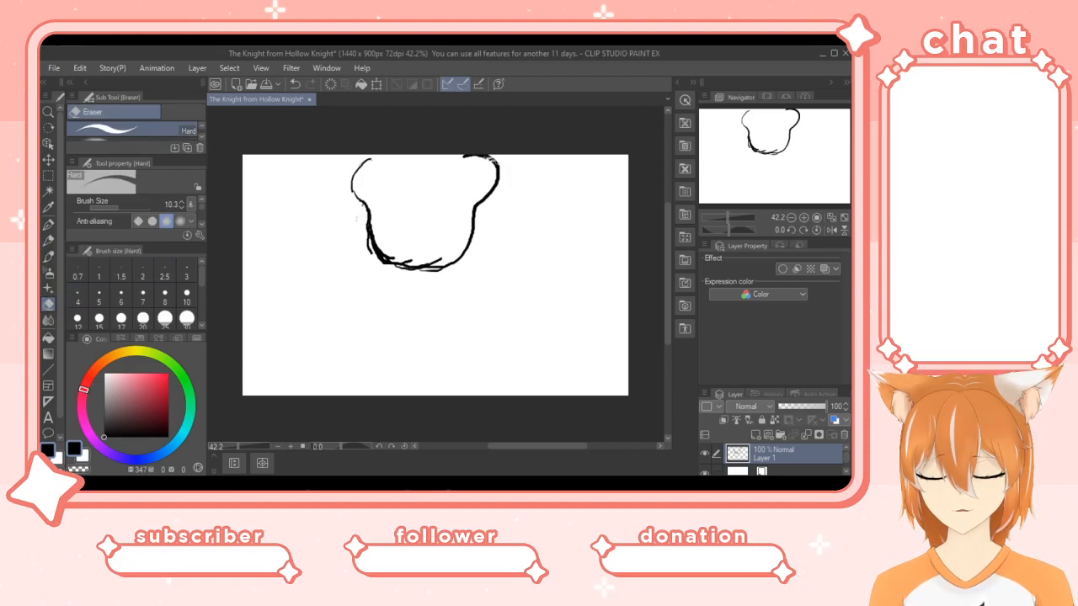
drag(463, 158, 493, 160)
click(49, 256)
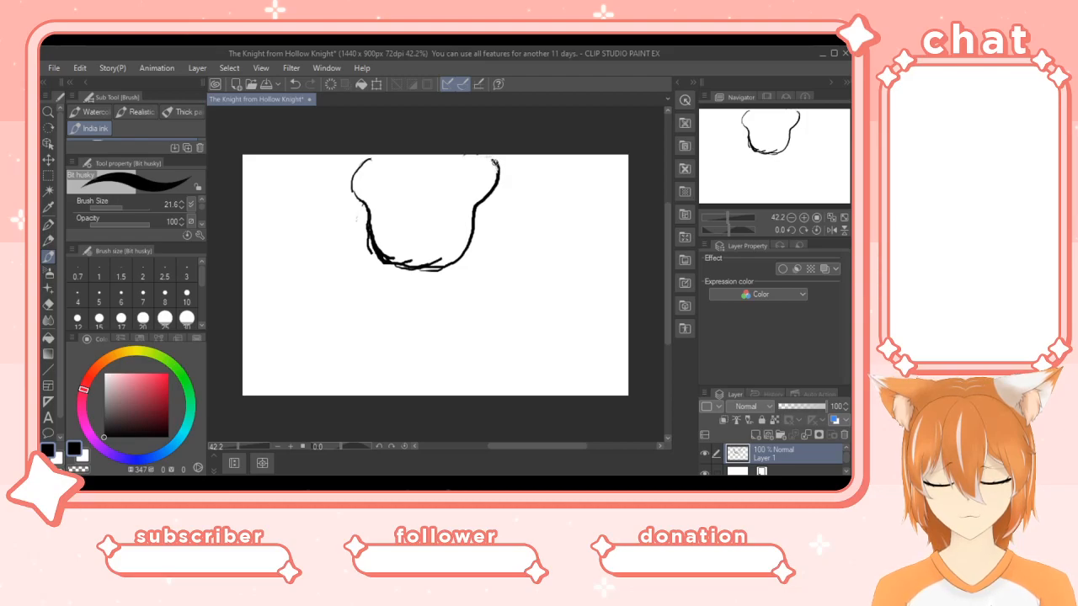
drag(492, 158, 467, 154)
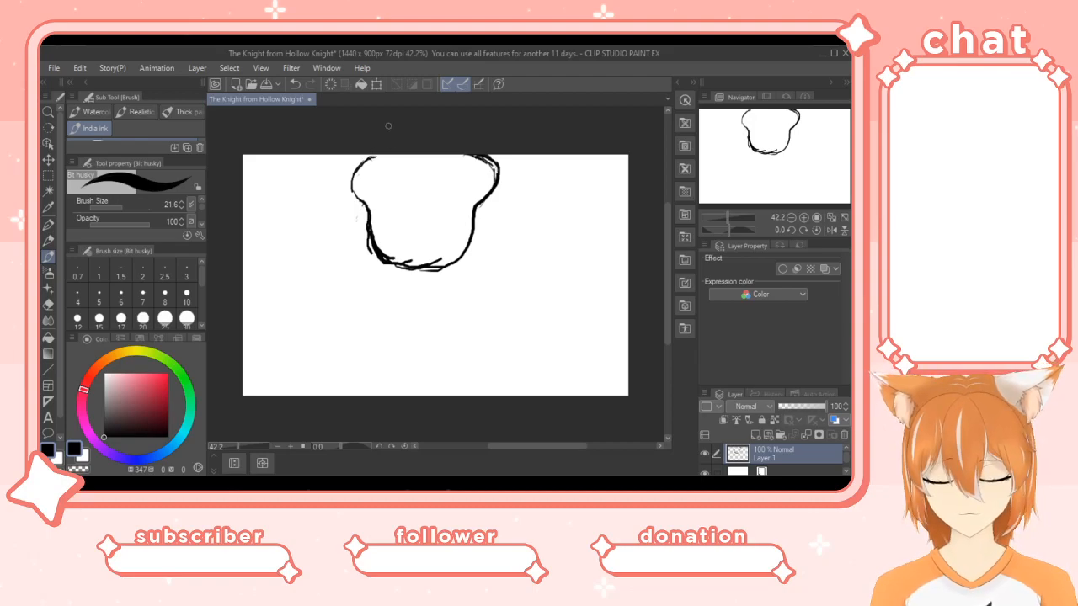
Extend the left horn's upper edge inward, erase its end and redraw the horn tip.
drag(362, 160, 394, 155)
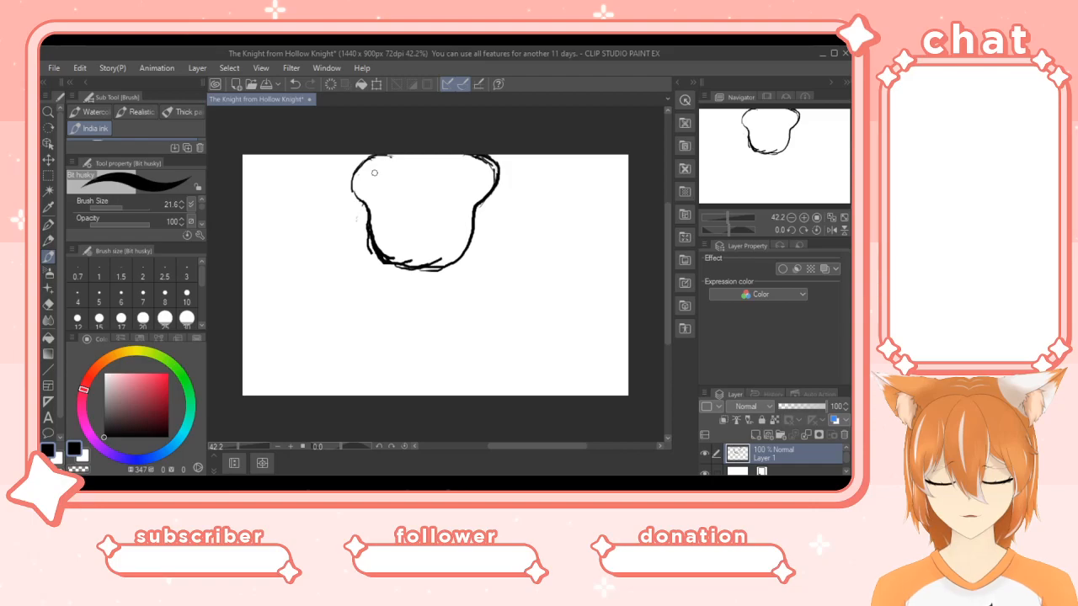
click(47, 303)
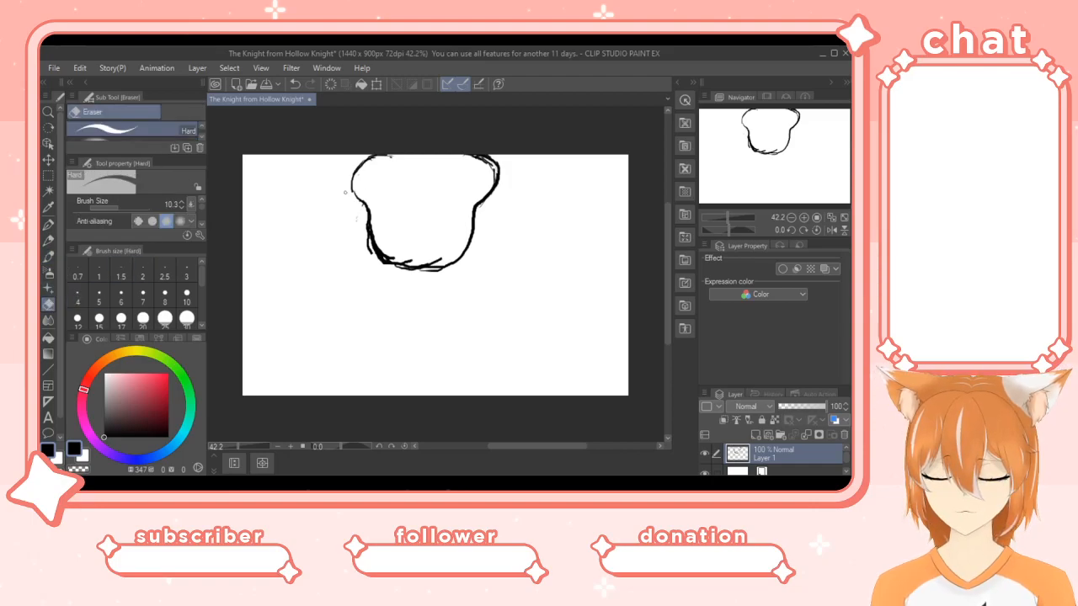
mouse_move(389, 156)
mouse_down()
mouse_move(371, 158)
mouse_move(387, 154)
mouse_up()
click(49, 254)
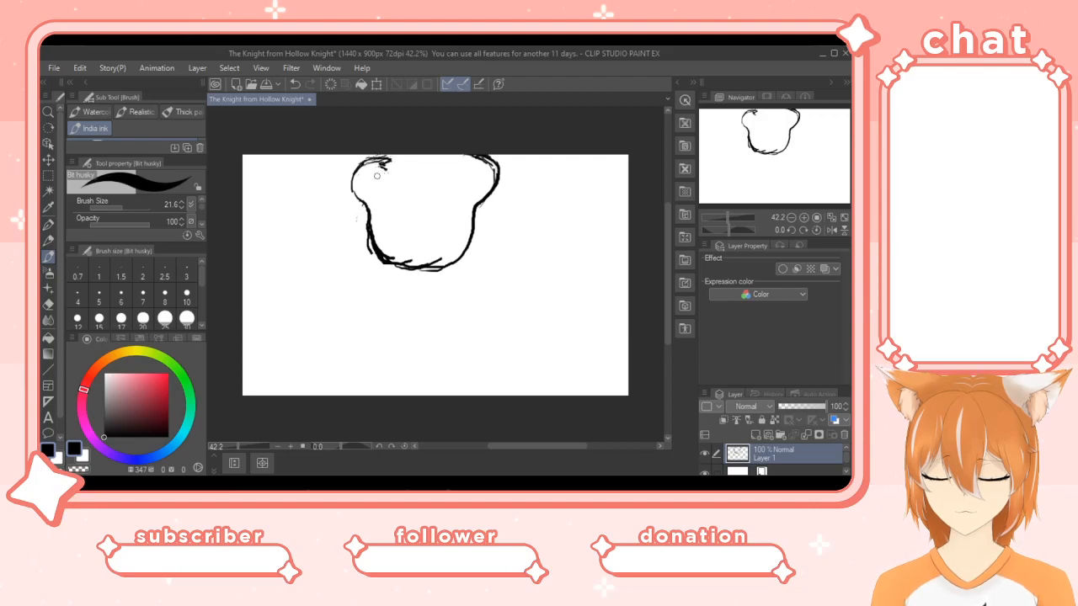
Draw the left horn's inner edge and continue it into a line across the top of the head.
drag(385, 169, 375, 202)
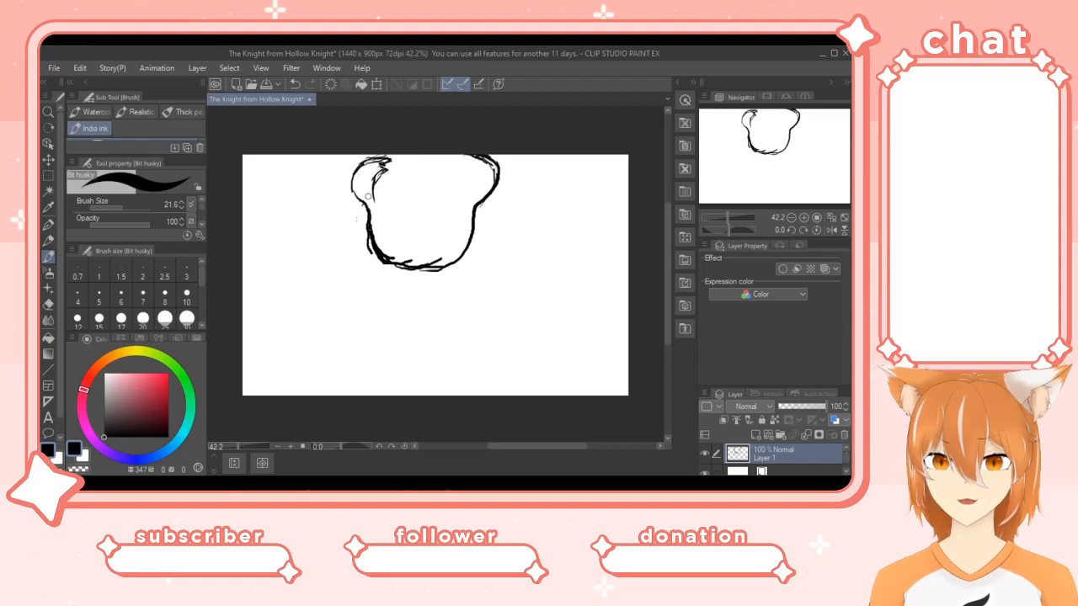
mouse_move(383, 169)
mouse_down()
mouse_move(363, 187)
mouse_move(379, 197)
mouse_move(389, 182)
mouse_up()
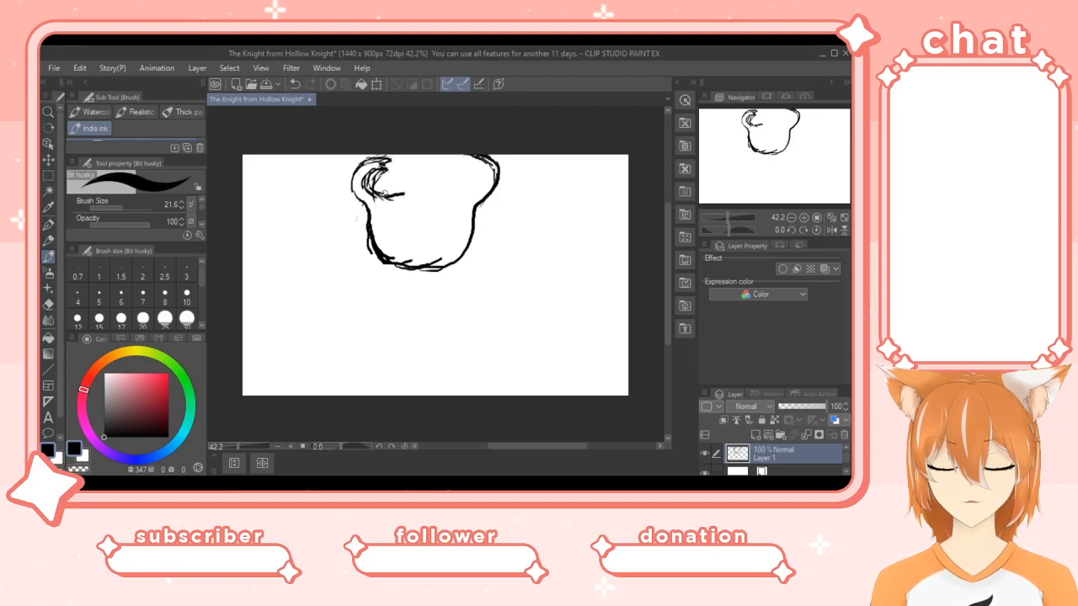
drag(379, 195, 428, 198)
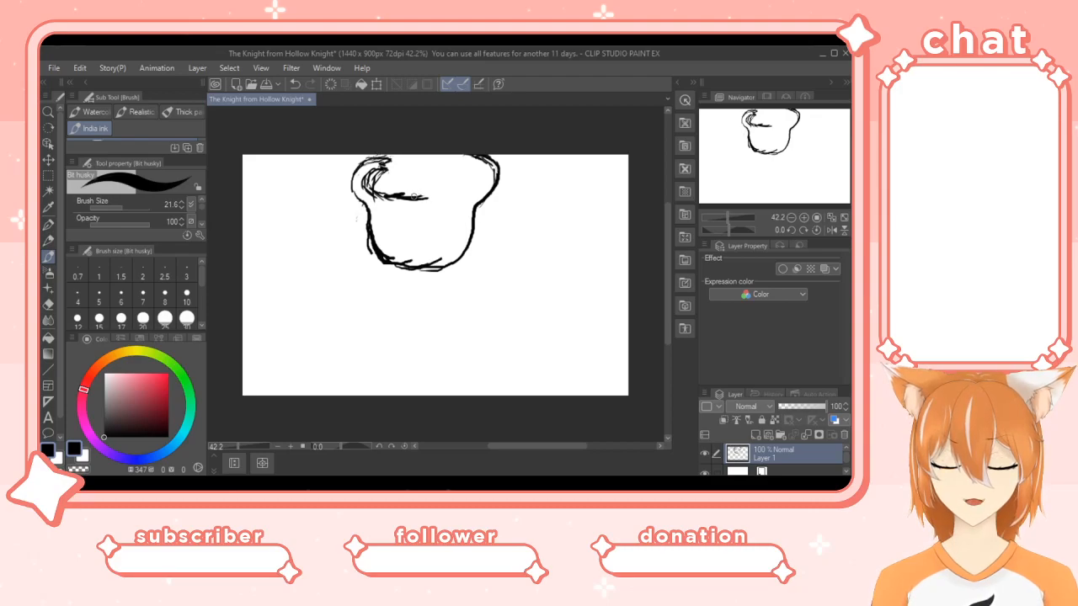
drag(427, 199, 443, 198)
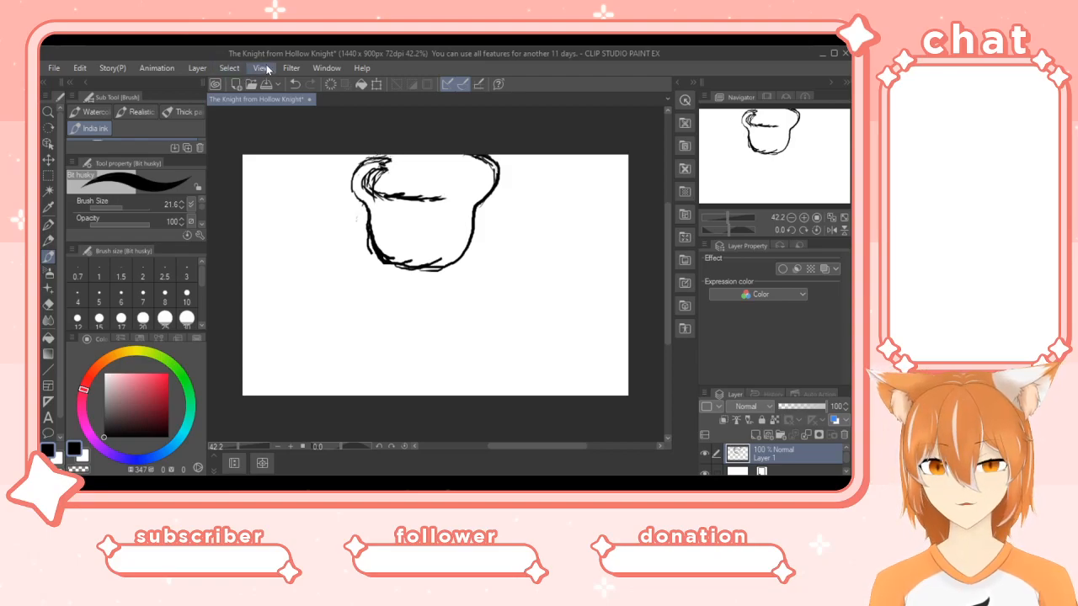
Show the grid and draw the right horn's inner edge plus a narrower right side of the head.
click(335, 309)
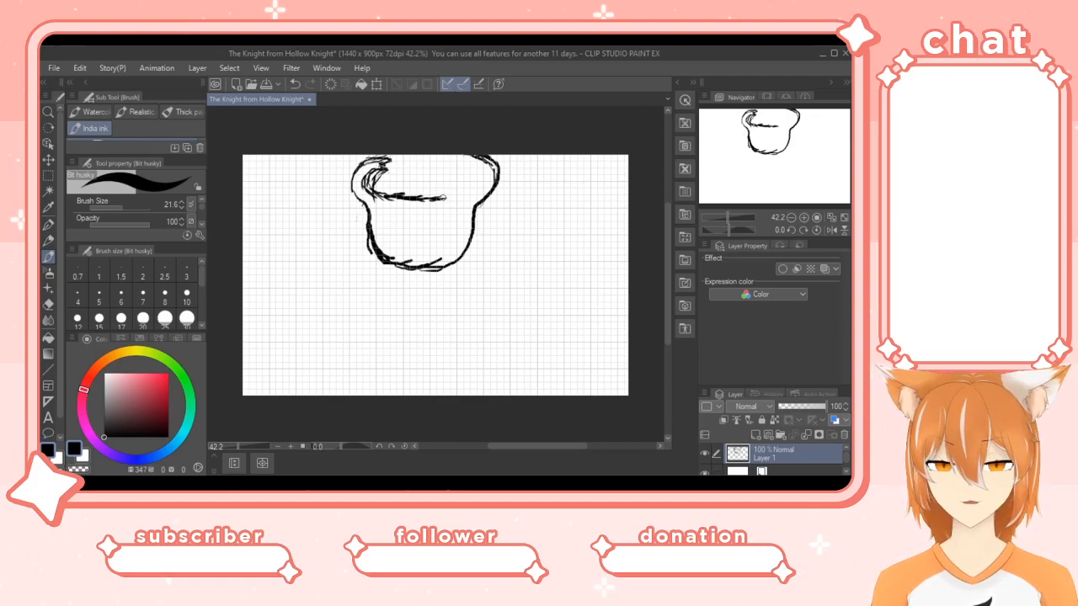
mouse_move(446, 197)
mouse_down()
mouse_move(460, 169)
mouse_move(446, 157)
mouse_move(466, 155)
mouse_move(478, 174)
mouse_move(457, 232)
mouse_move(462, 222)
mouse_move(433, 248)
mouse_move(465, 225)
mouse_move(467, 238)
mouse_move(461, 204)
mouse_move(471, 244)
mouse_move(444, 254)
mouse_up()
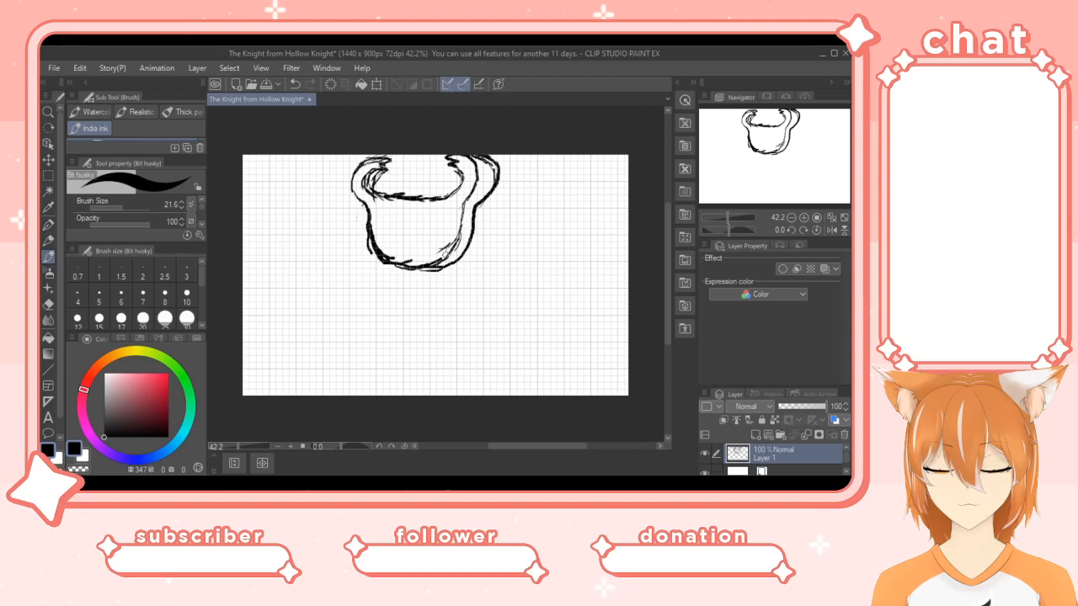
Erase the old outer contour of the right horn and head, with the eraser size raised to 76.3.
click(48, 304)
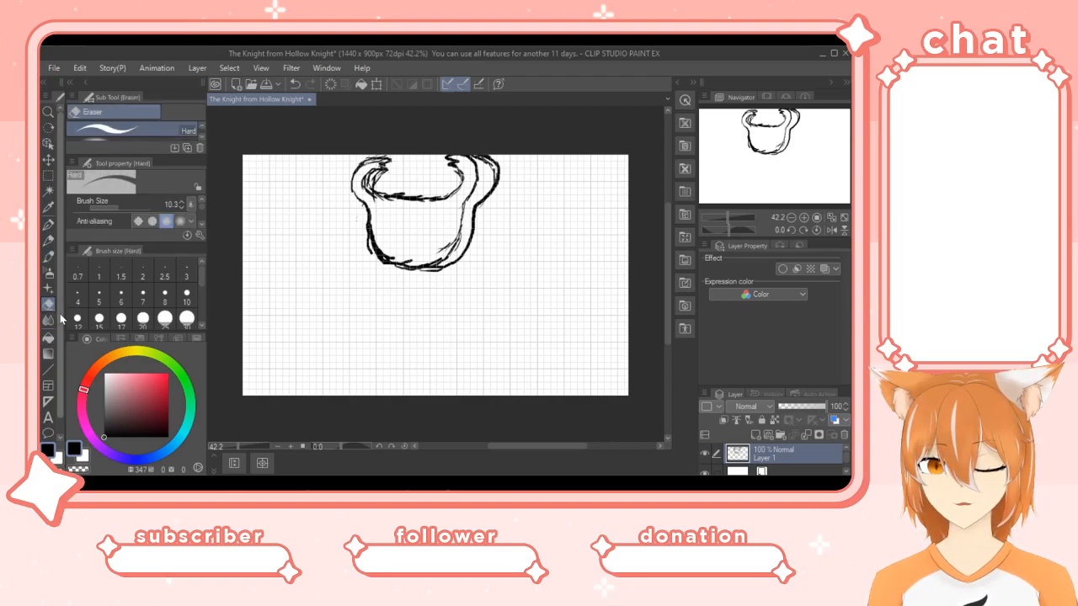
drag(496, 167, 493, 194)
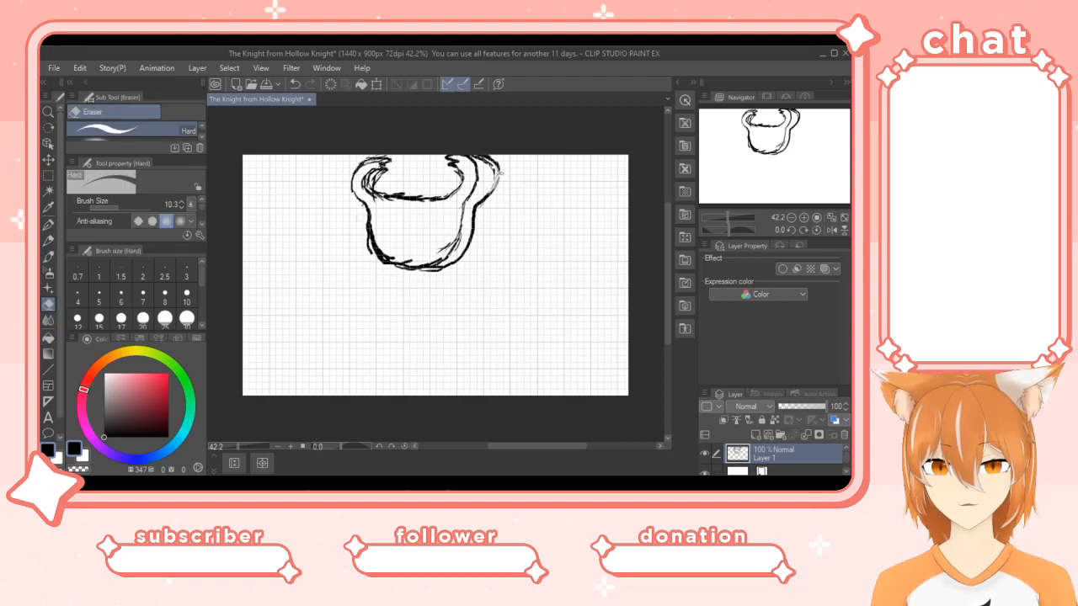
drag(118, 206, 151, 201)
mouse_move(492, 187)
mouse_down()
mouse_move(479, 202)
mouse_move(498, 172)
mouse_move(474, 153)
mouse_move(494, 169)
mouse_up()
drag(475, 209, 457, 264)
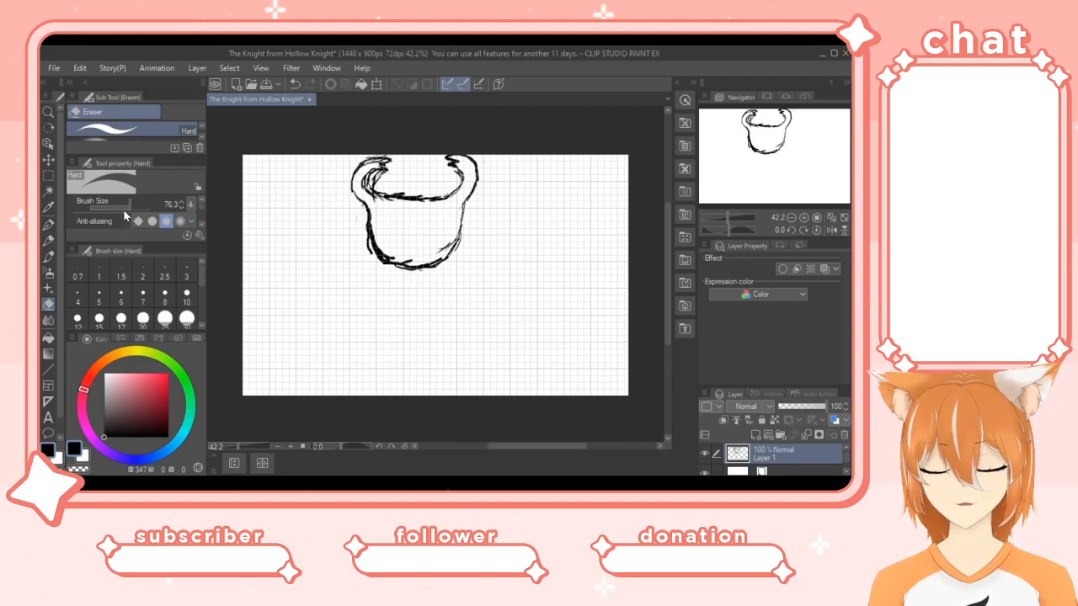
Erase along the left horn's inner edge with the eraser size at 10.3 and brush new strokes at the horn tip.
drag(133, 206, 114, 209)
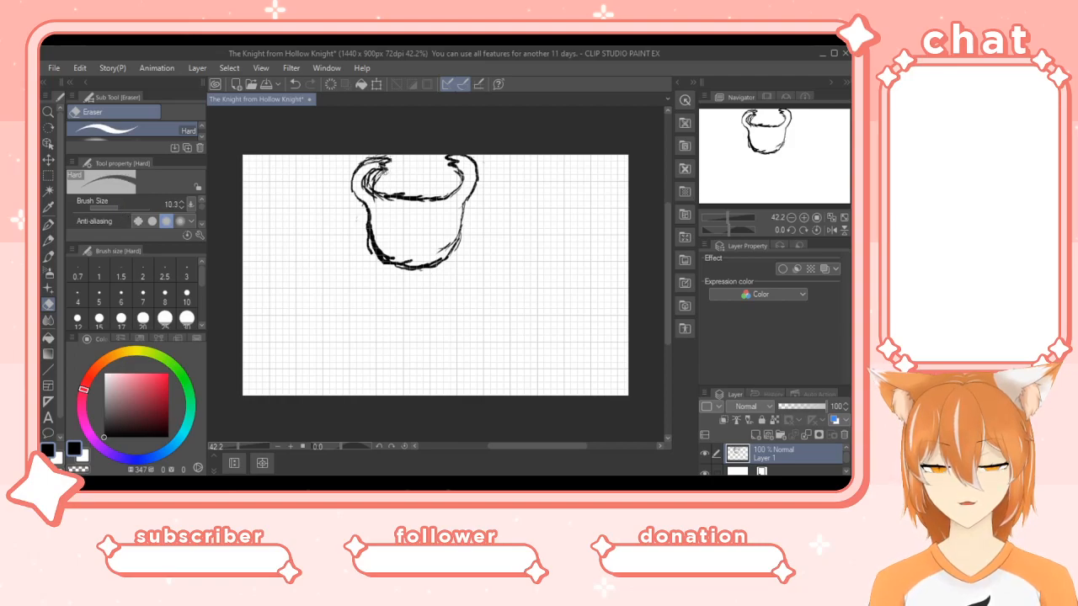
mouse_move(383, 170)
mouse_down()
mouse_move(369, 185)
mouse_move(394, 176)
mouse_move(408, 194)
mouse_up()
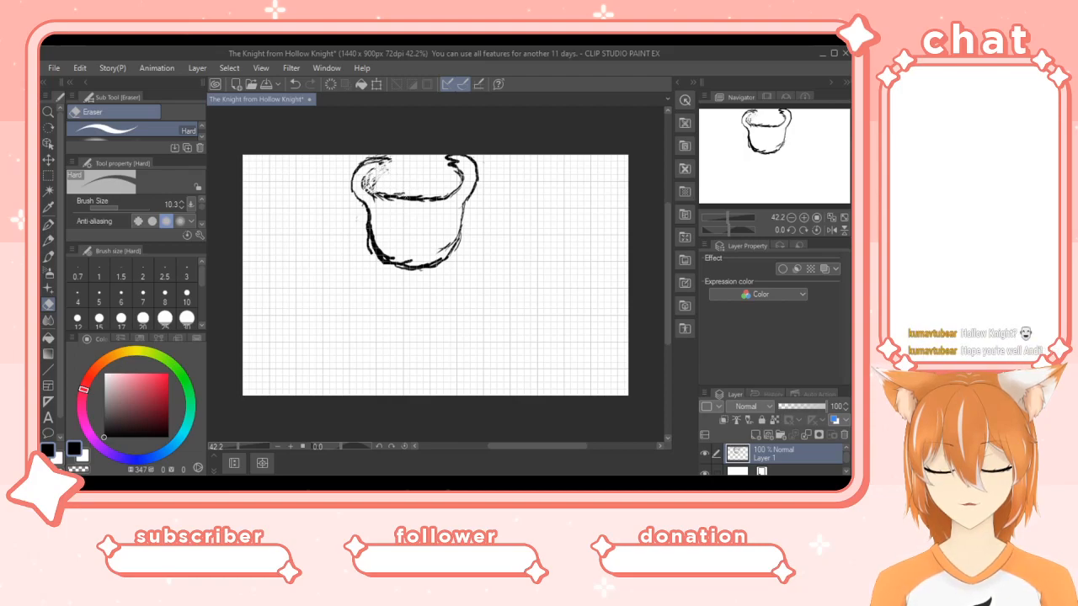
click(48, 256)
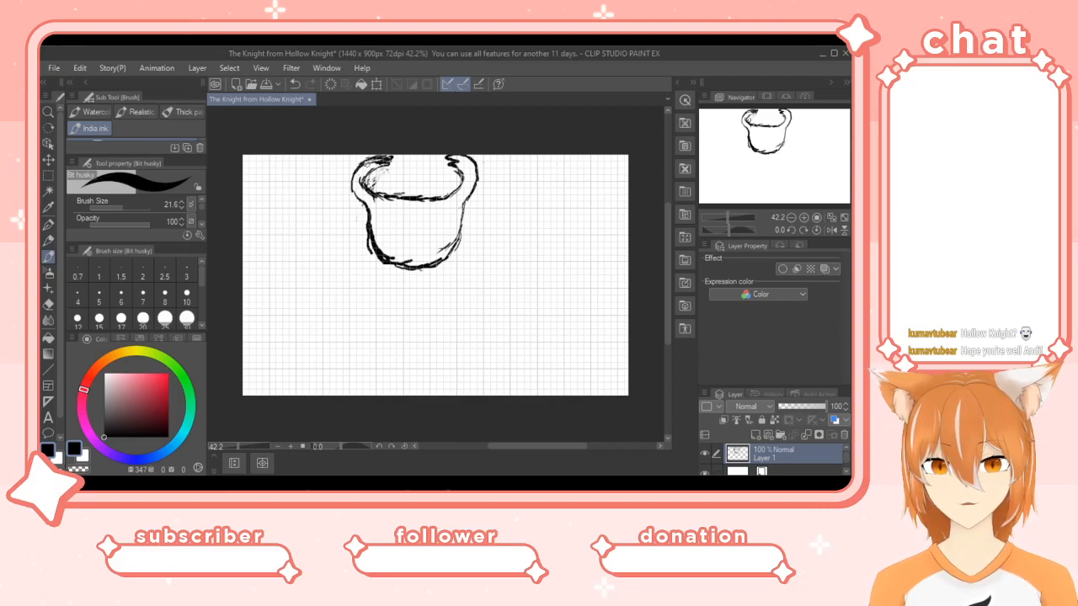
mouse_move(370, 157)
mouse_down()
mouse_move(365, 184)
mouse_move(387, 160)
mouse_move(361, 180)
mouse_move(378, 173)
mouse_up()
Erase the entire left horn down to the head outline with the eraser size at 26.6.
key(e)
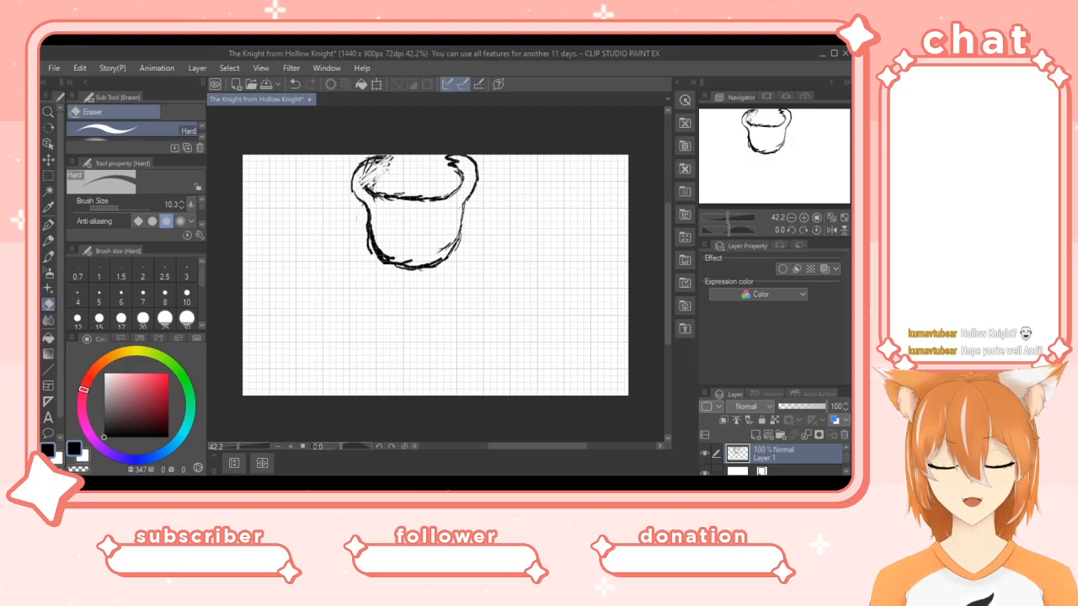
drag(117, 206, 123, 208)
mouse_move(379, 168)
mouse_down()
mouse_move(351, 171)
mouse_move(387, 155)
mouse_move(390, 175)
mouse_move(348, 190)
mouse_move(380, 159)
mouse_move(343, 175)
mouse_move(390, 165)
mouse_move(361, 183)
mouse_move(356, 168)
mouse_move(374, 157)
mouse_move(341, 198)
mouse_up()
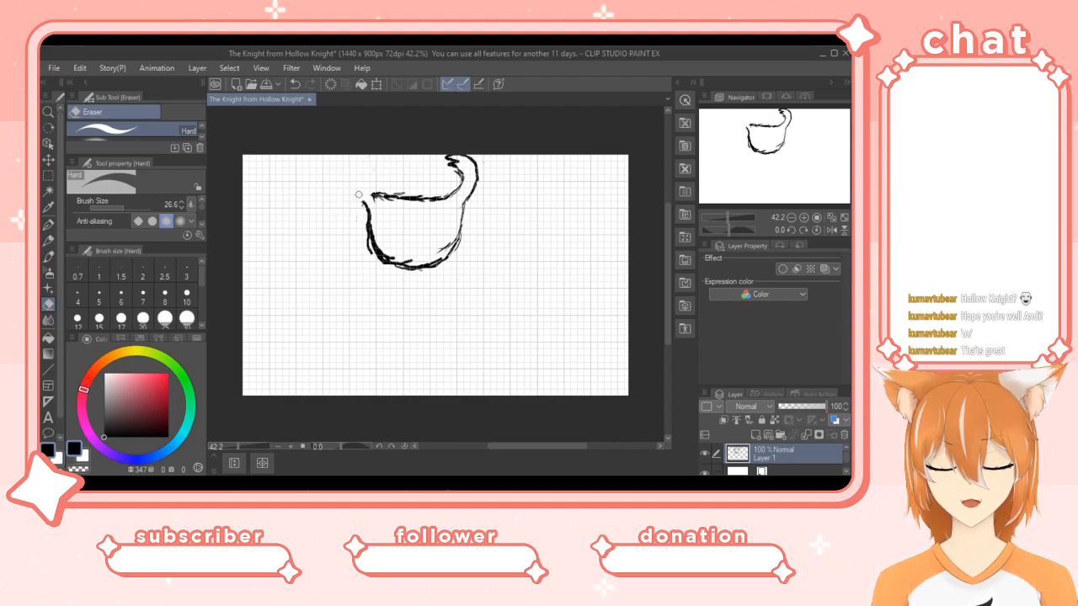
Redraw the left horn with the brush, curving its outer edge up from the head and joining its inner edge to the head's top line.
click(49, 255)
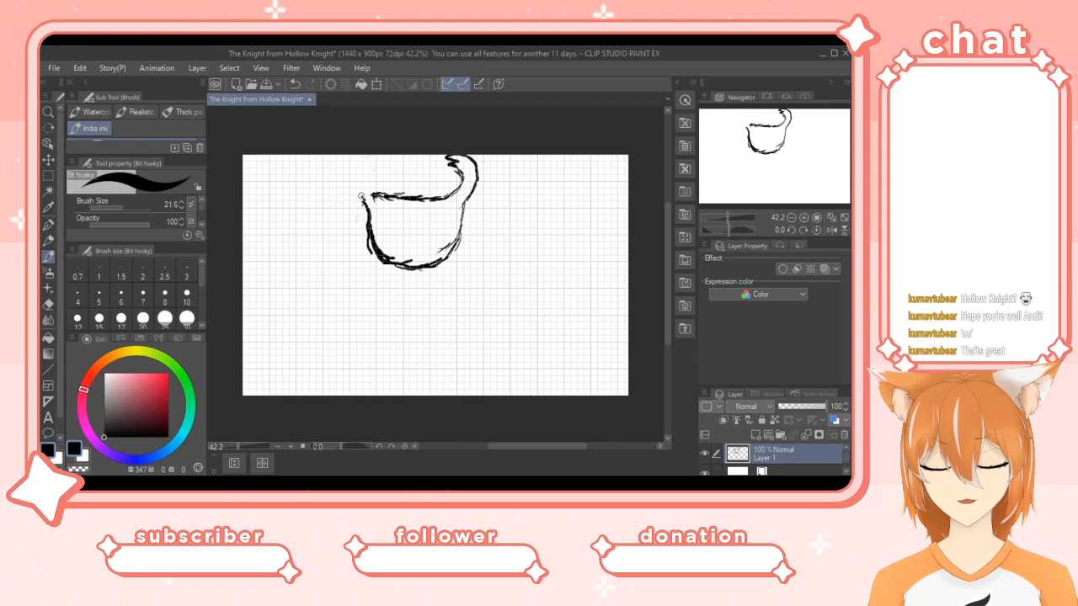
drag(361, 202, 354, 162)
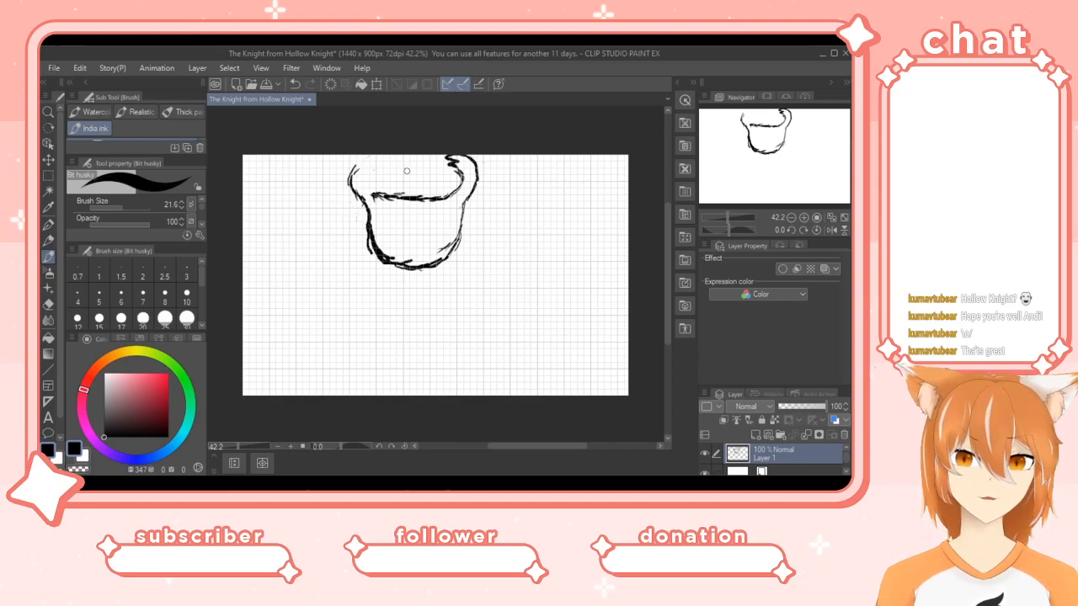
drag(346, 183, 354, 168)
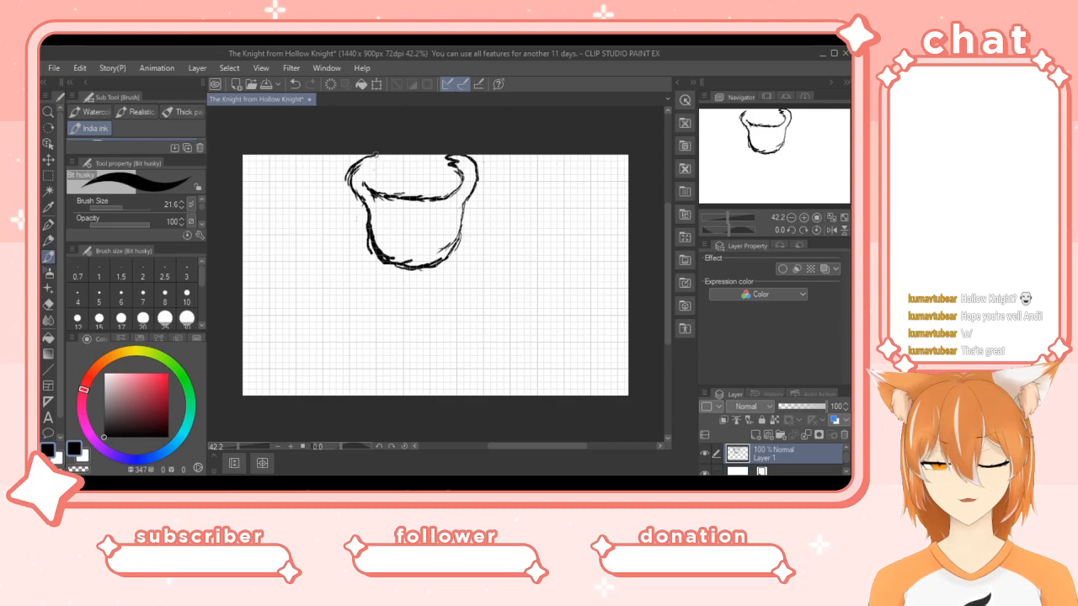
mouse_move(374, 158)
mouse_down()
mouse_move(366, 186)
mouse_move(357, 179)
mouse_move(392, 194)
mouse_up()
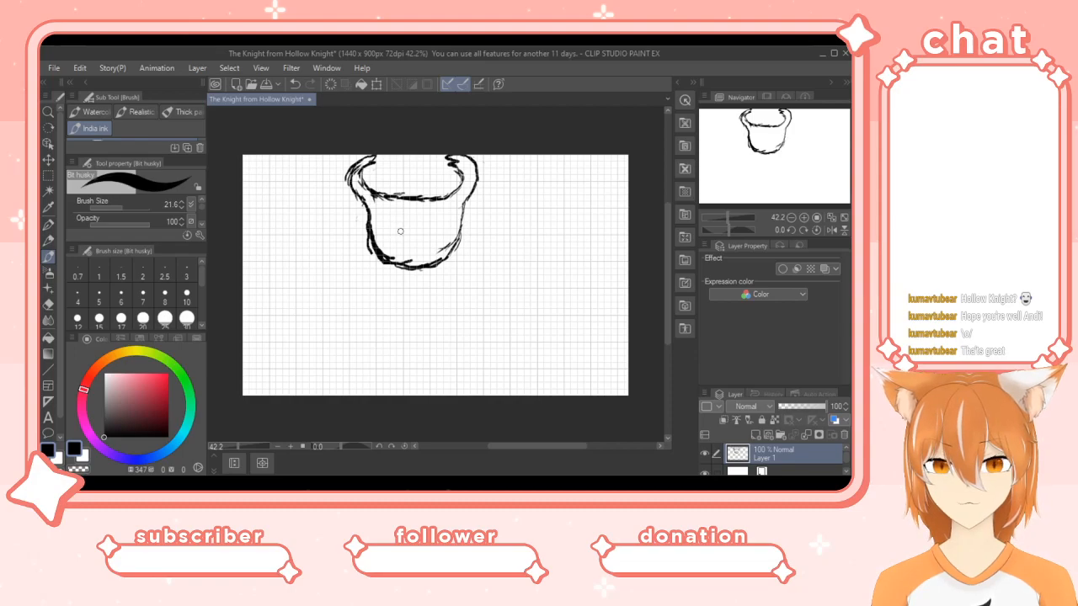
Draw two round eyes in the lower half of the head and set the eraser size to 21.6.
mouse_move(393, 231)
mouse_down()
mouse_move(400, 239)
mouse_move(390, 228)
mouse_move(381, 239)
mouse_move(397, 246)
mouse_move(399, 232)
mouse_move(443, 233)
mouse_move(428, 237)
mouse_move(436, 249)
mouse_move(435, 231)
mouse_up()
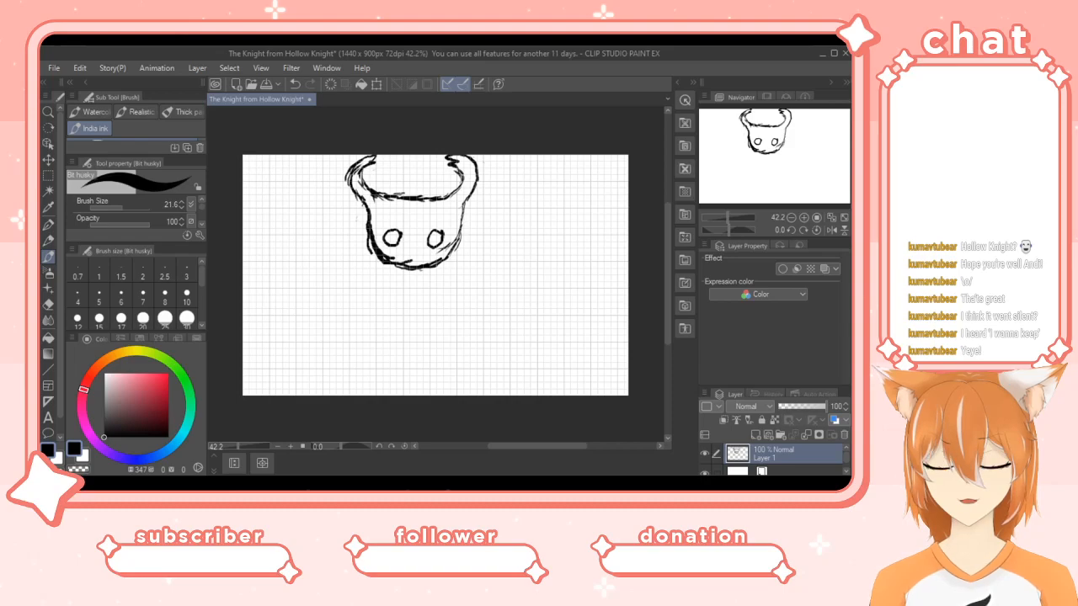
click(48, 305)
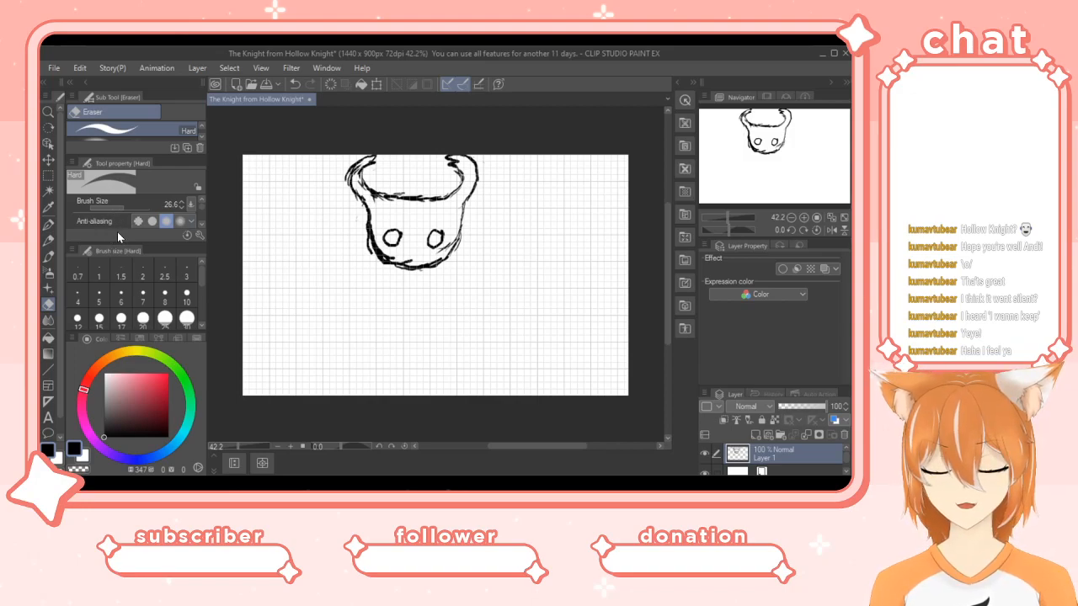
drag(130, 209, 117, 204)
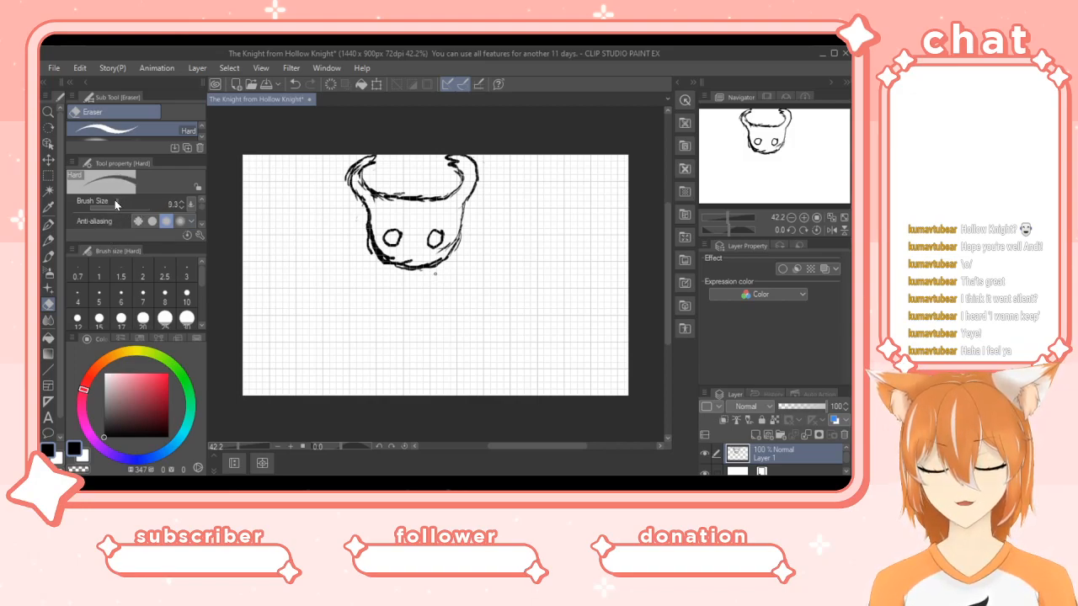
click(122, 209)
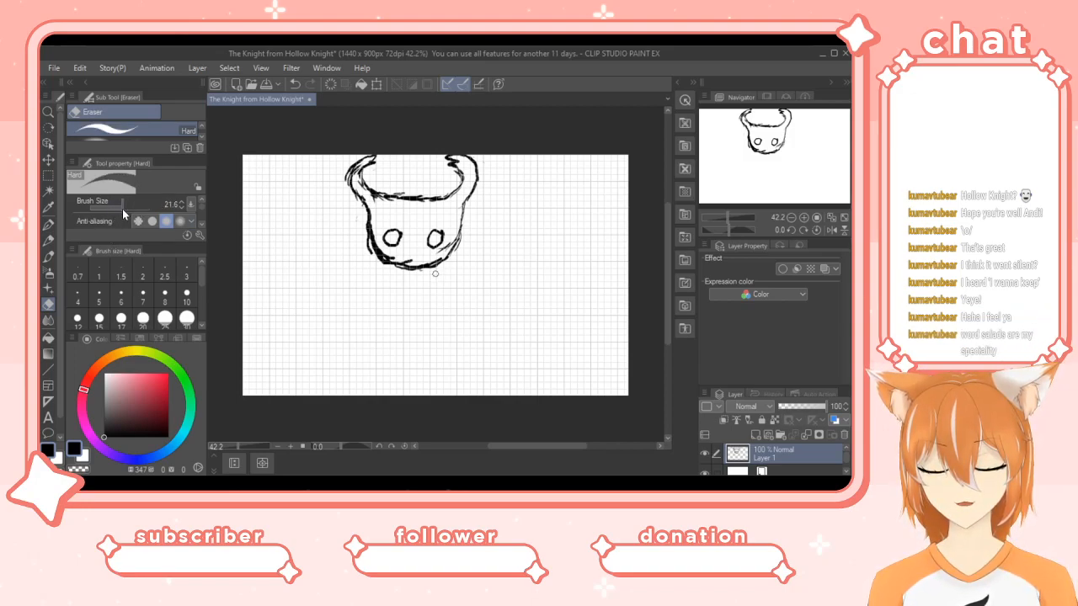
Draw the left and right sides of the cloak, flaring downward from beneath the head.
click(49, 257)
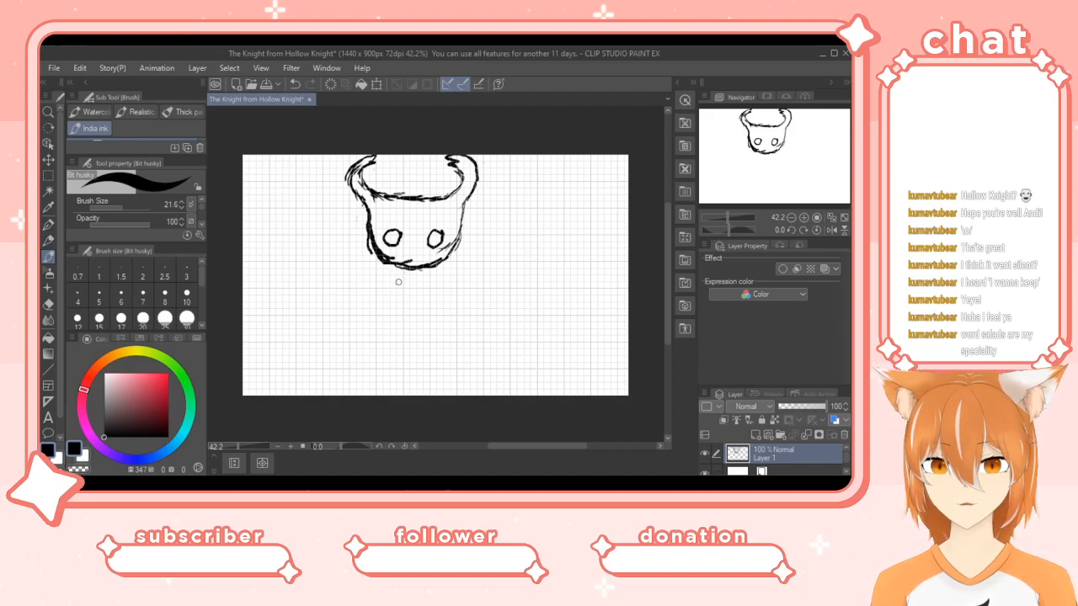
drag(400, 266, 388, 284)
drag(398, 267, 367, 345)
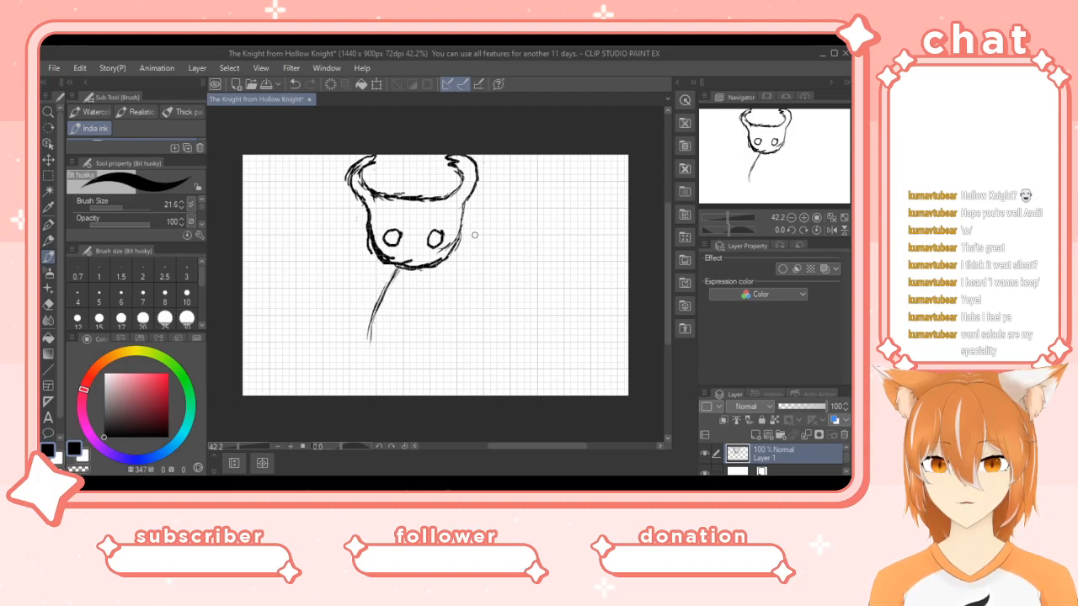
mouse_move(425, 268)
mouse_down()
mouse_move(441, 285)
mouse_move(444, 340)
mouse_up()
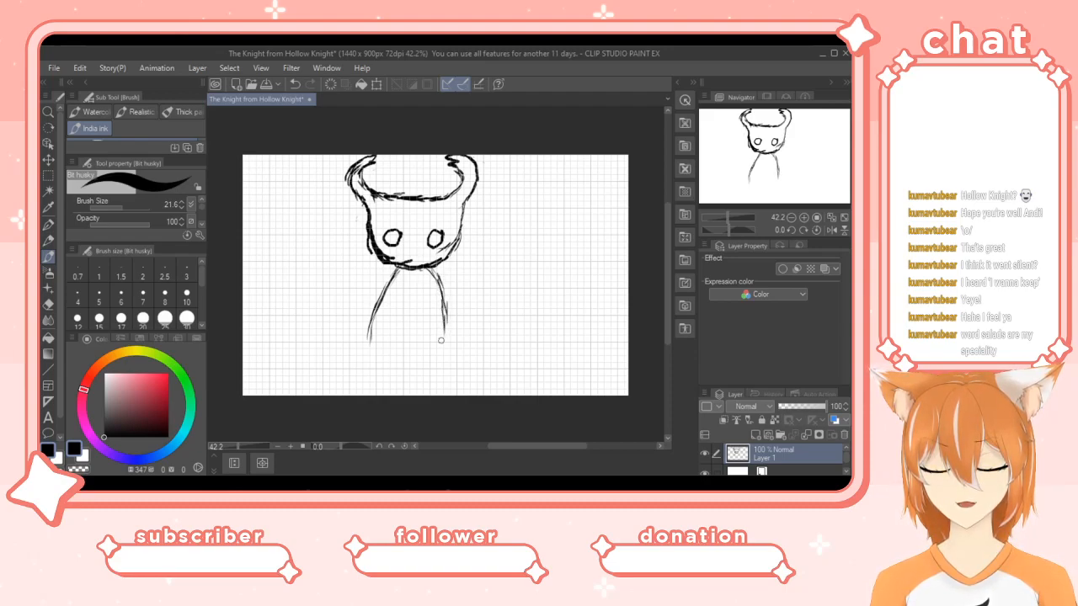
Redraw the cloak's left side closer to the body and erase the old outer line.
drag(399, 264, 377, 342)
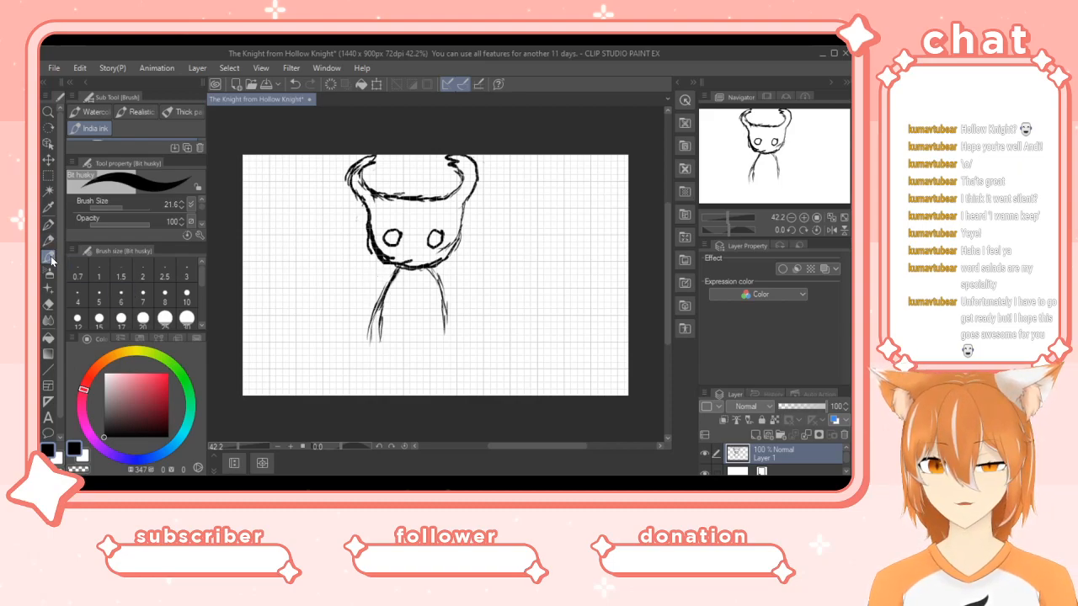
click(48, 304)
mouse_move(364, 324)
mouse_down()
mouse_move(365, 340)
mouse_move(379, 291)
mouse_move(368, 339)
mouse_up()
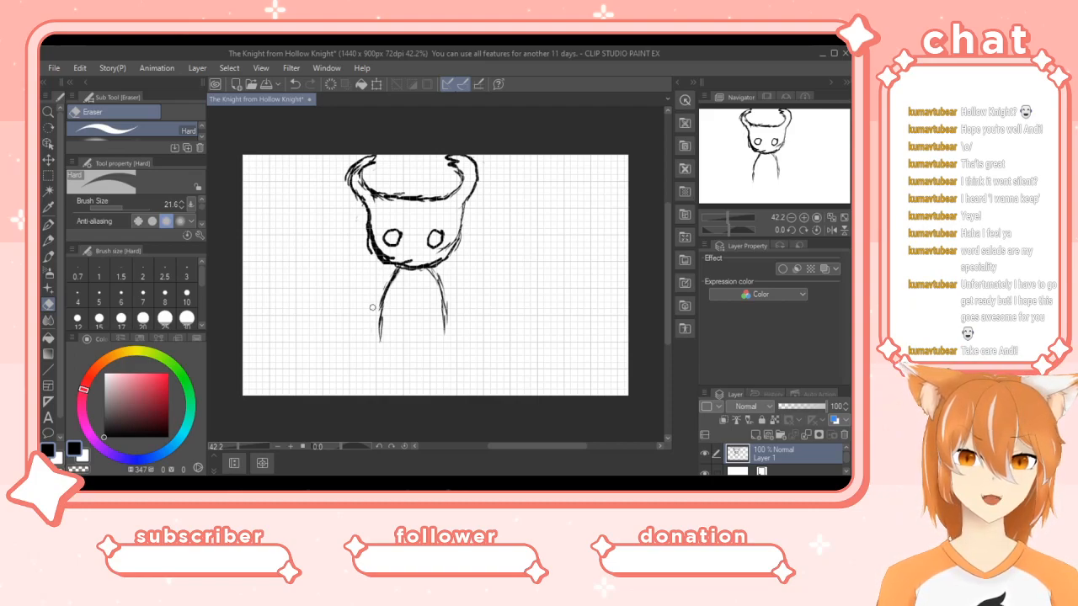
Darken both cloak sides with the brush and draw the front opening and the ragged hem.
click(46, 260)
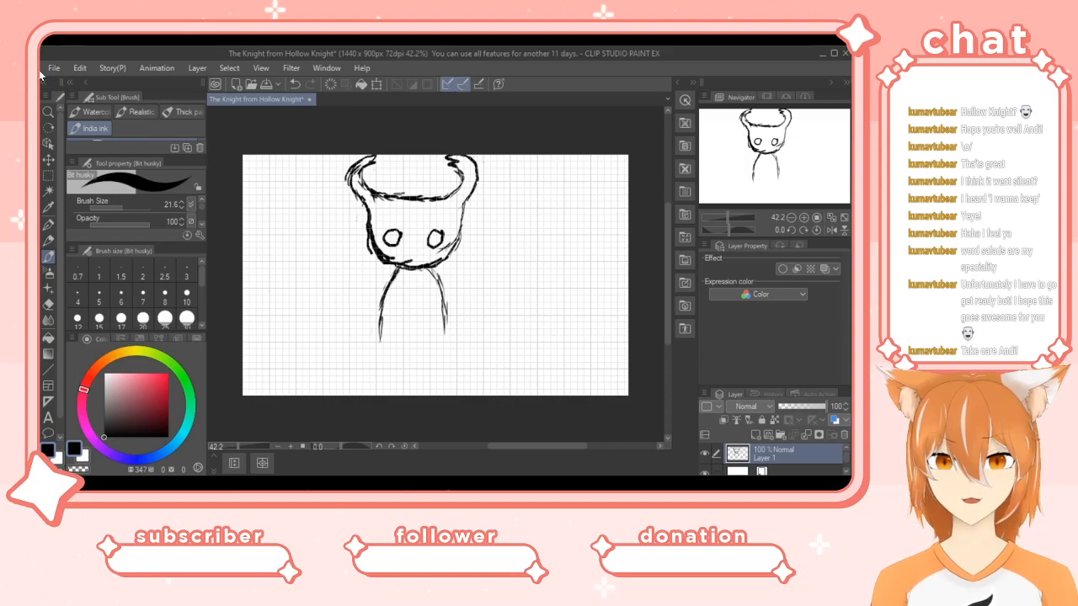
drag(444, 306, 450, 342)
drag(390, 295, 377, 345)
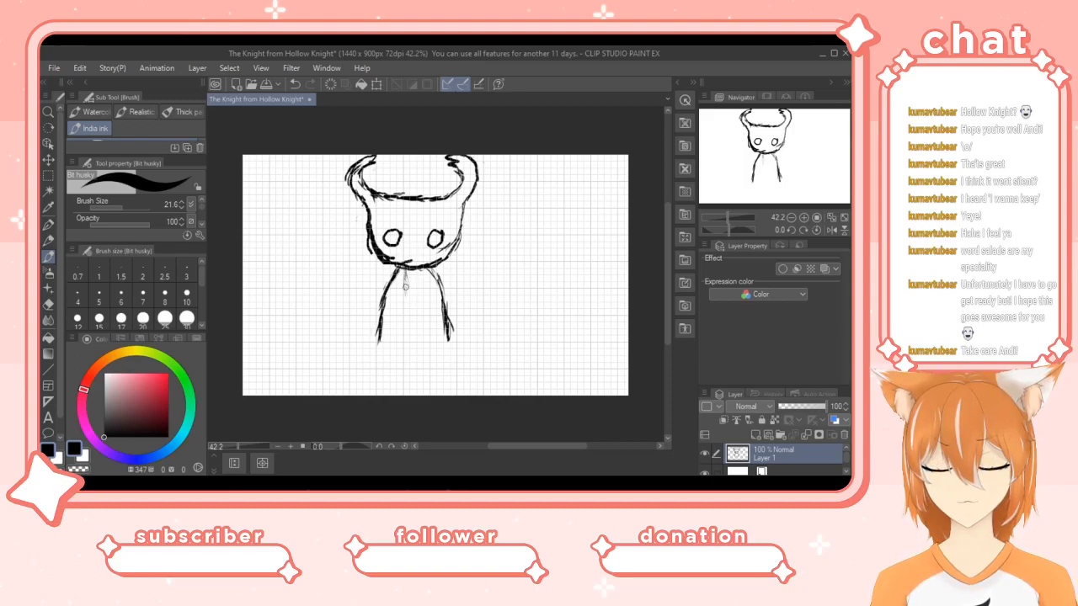
mouse_move(407, 288)
mouse_down()
mouse_move(429, 341)
mouse_move(423, 331)
mouse_move(447, 340)
mouse_move(426, 338)
mouse_move(447, 345)
mouse_up()
mouse_move(407, 313)
mouse_down()
mouse_move(403, 335)
mouse_move(378, 347)
mouse_up()
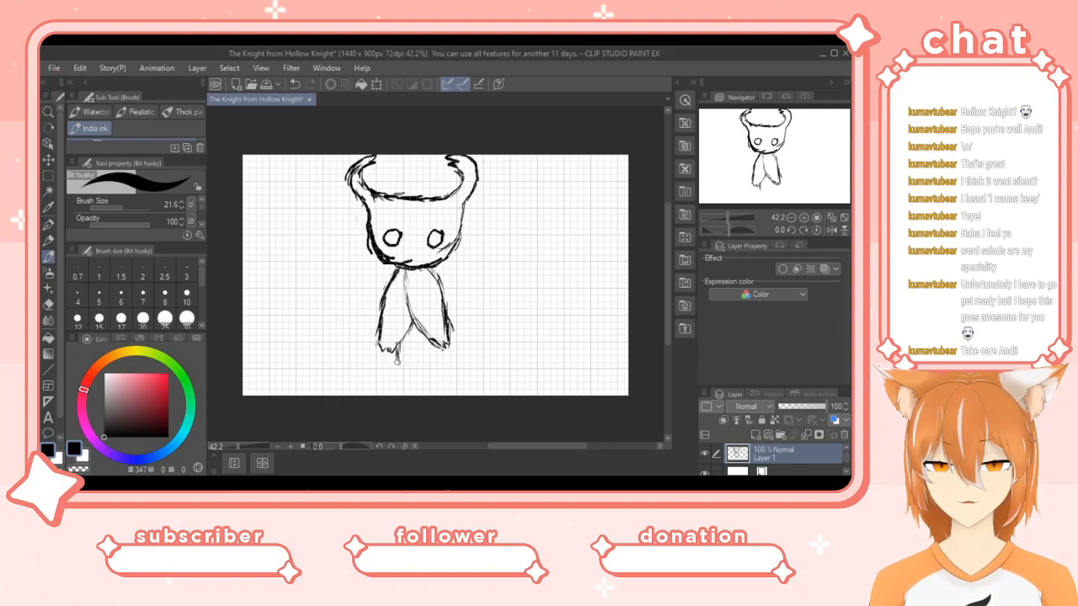
Draw two tapered legs below the cloak and add a dark jagged tip at the hem's right corner.
drag(398, 364, 403, 373)
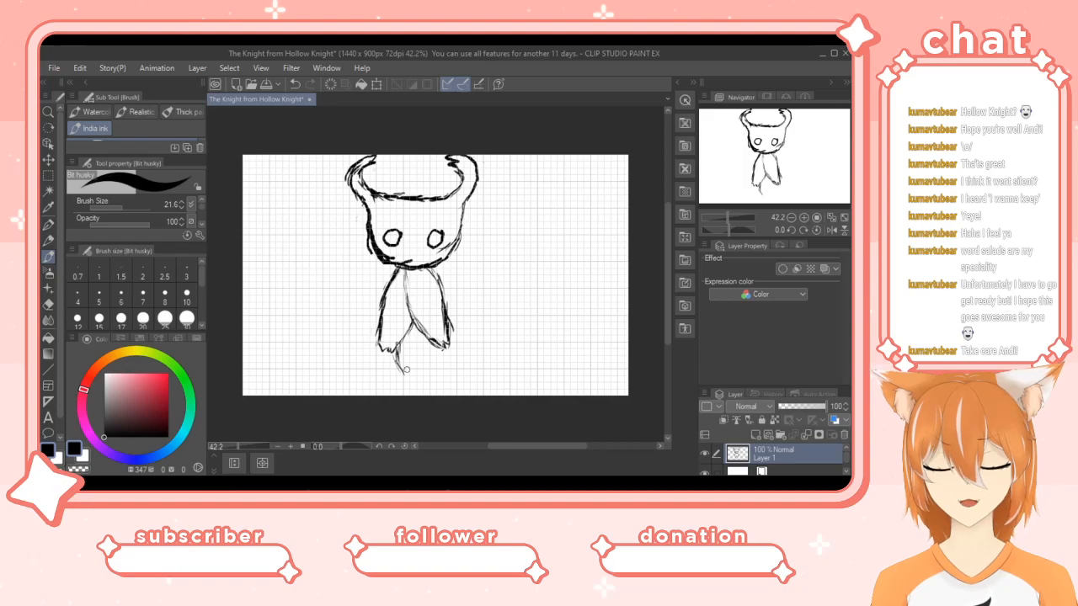
drag(411, 344, 399, 371)
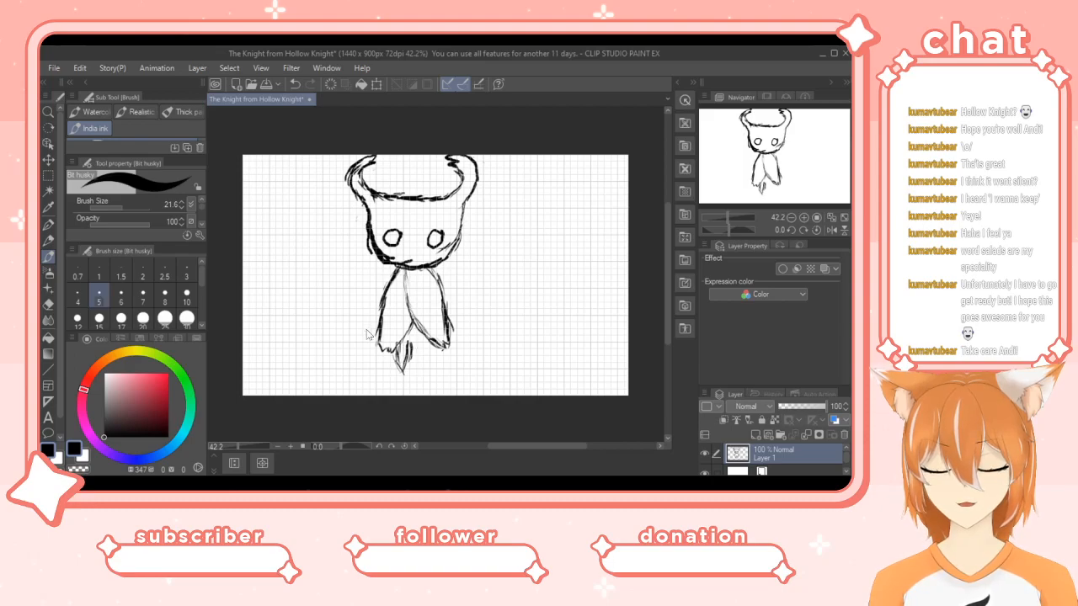
key(e)
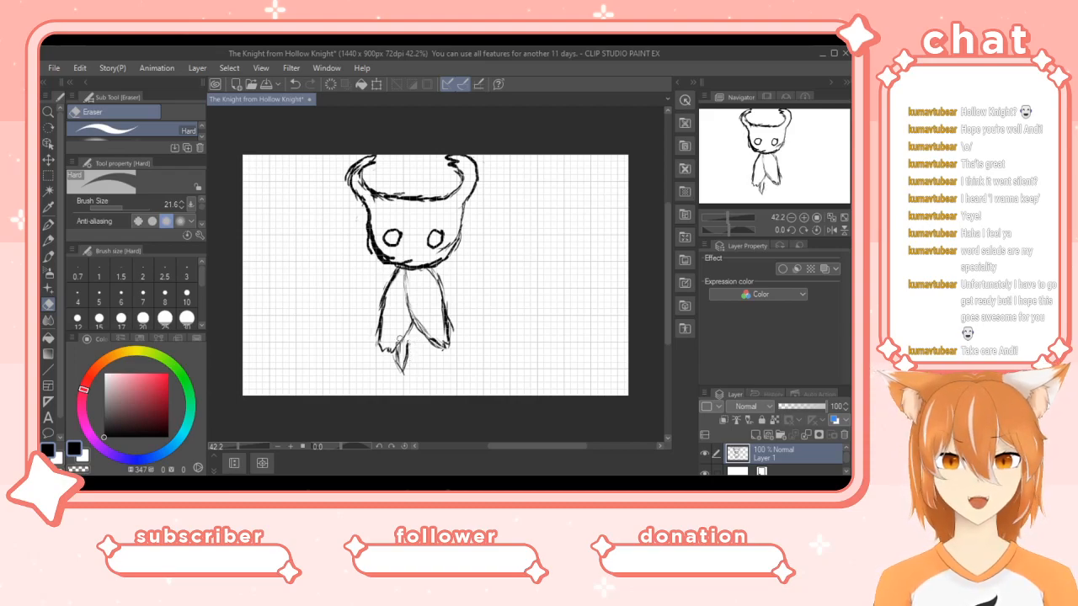
click(48, 255)
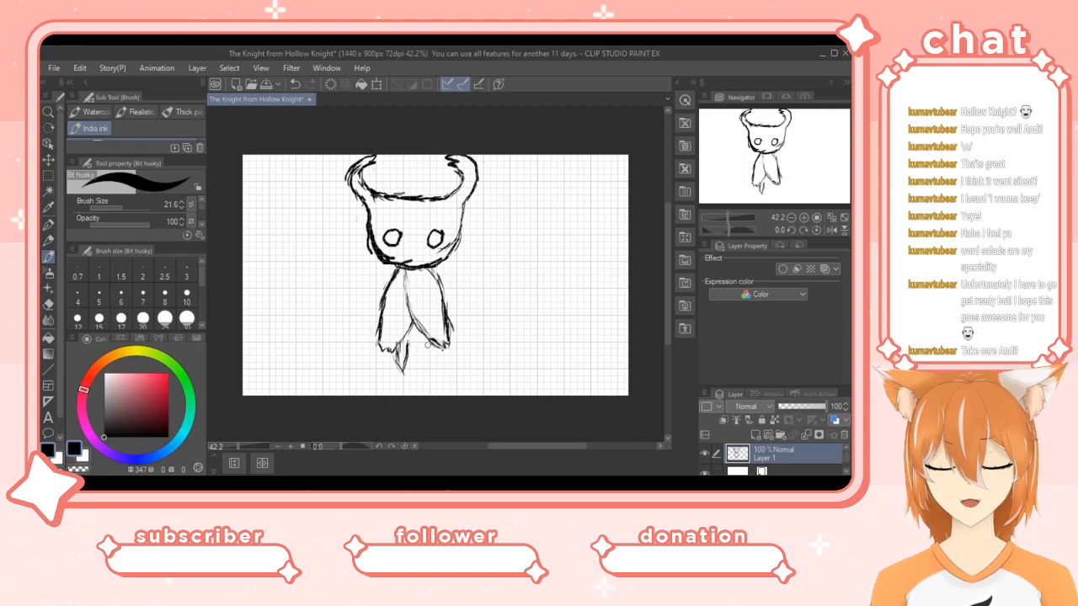
mouse_move(429, 344)
mouse_down()
mouse_move(420, 377)
mouse_move(419, 360)
mouse_up()
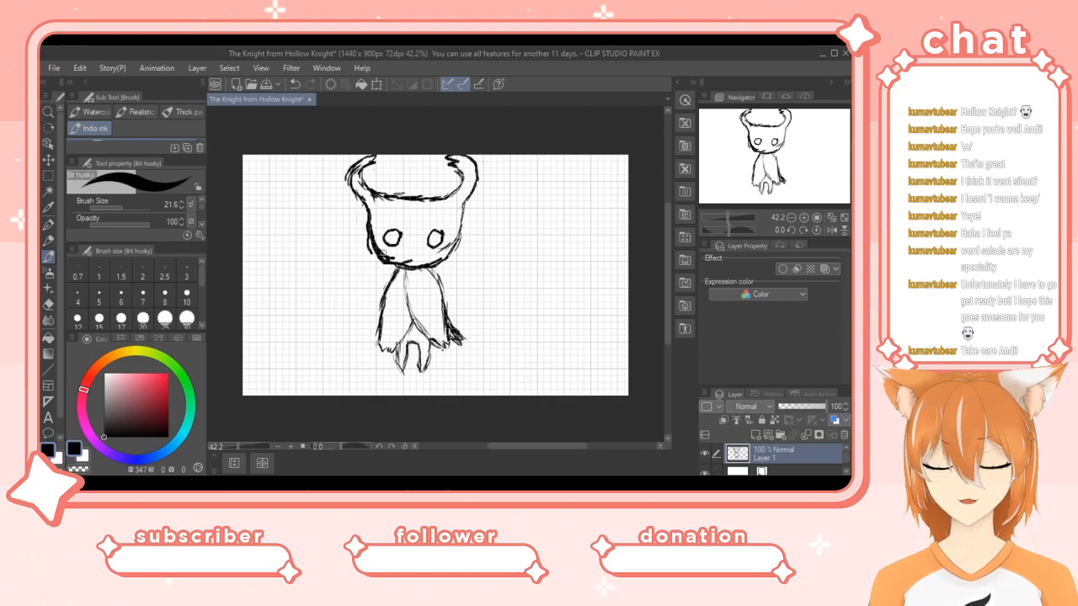
Thin the thick lower-left head outline with the eraser and sketch a jagged collar edge beneath it.
key(e)
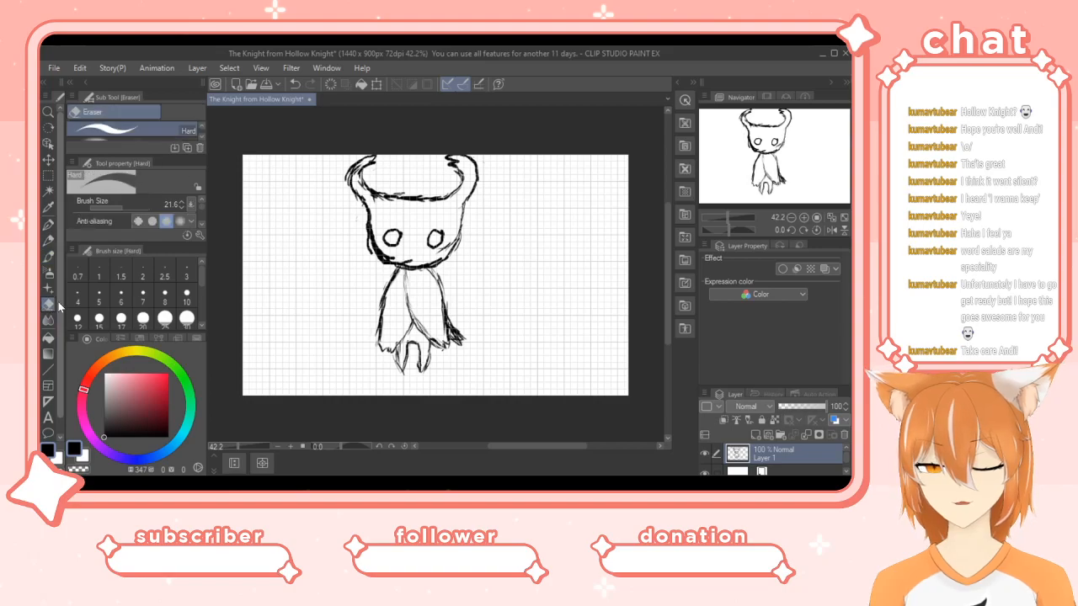
mouse_move(367, 251)
mouse_down()
mouse_move(364, 221)
mouse_move(391, 257)
mouse_up()
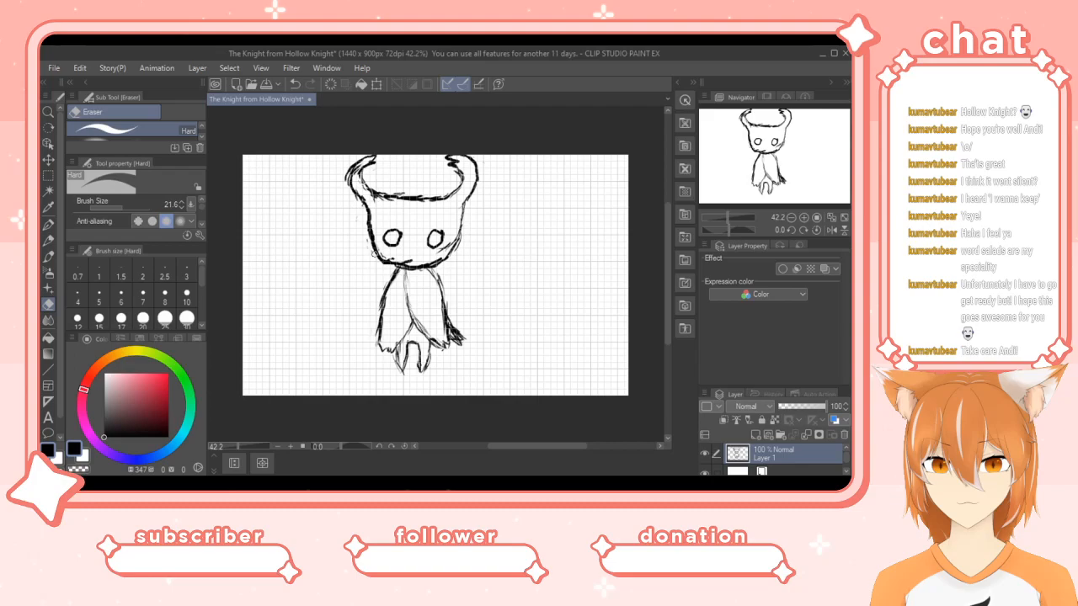
key(b)
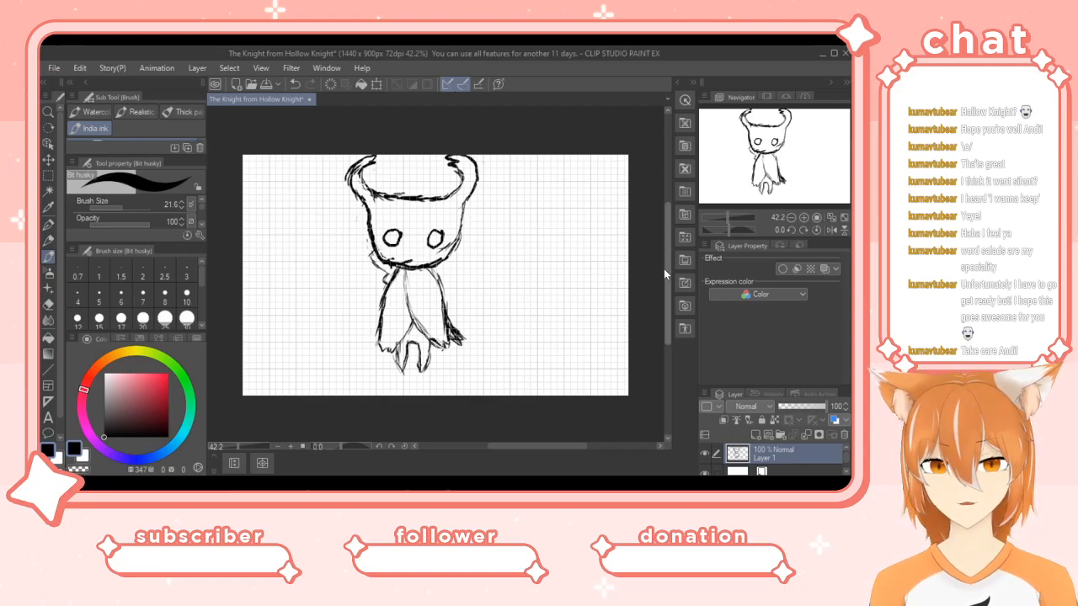
Set the eraser size to 11.5 and erase the stray strokes outside the left horn's outer edge.
click(51, 301)
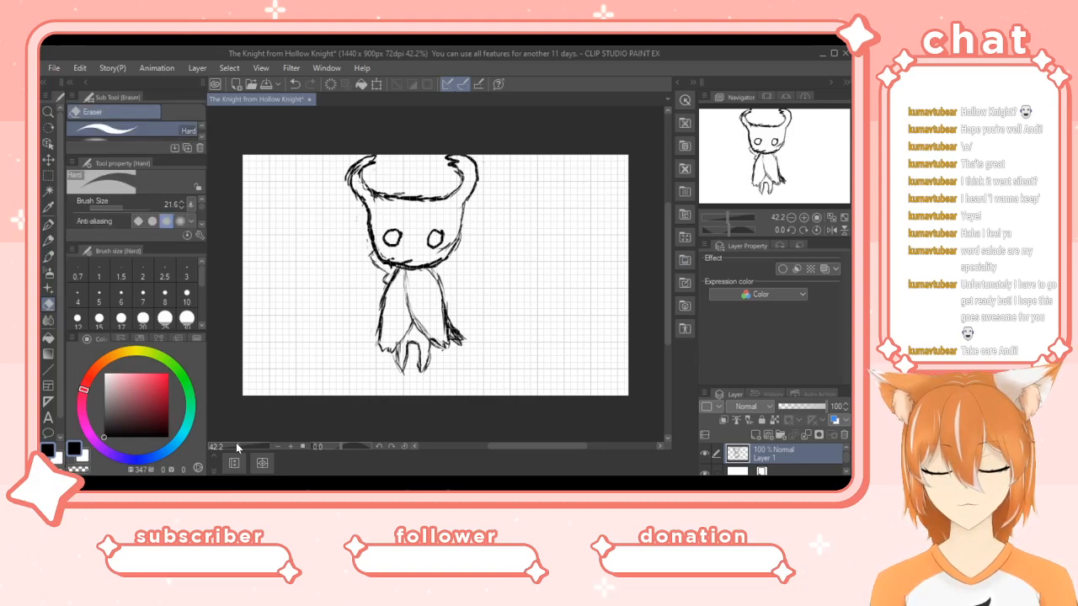
drag(235, 452, 246, 448)
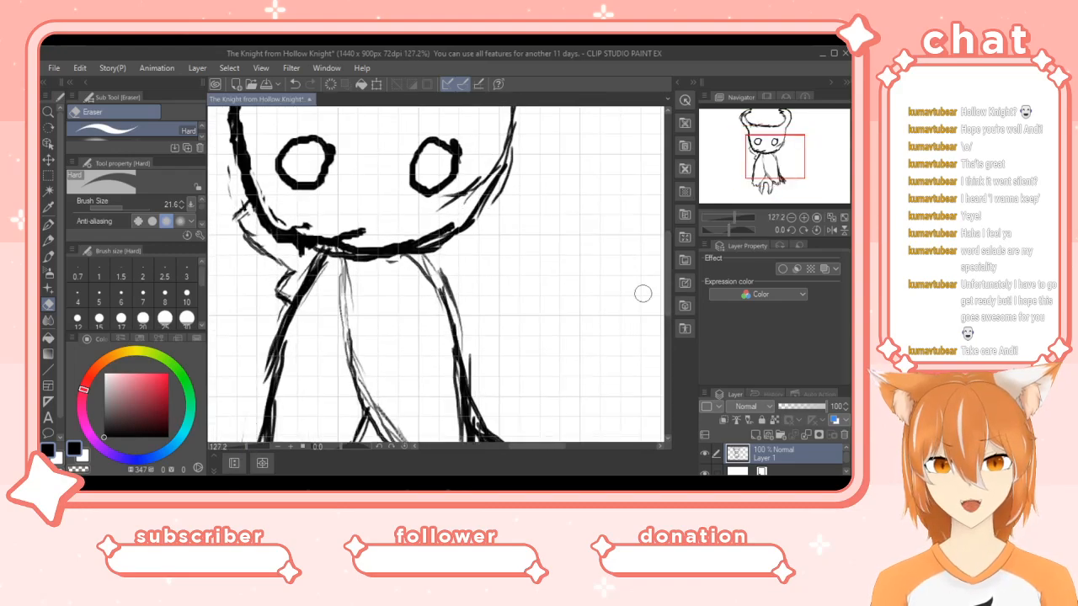
drag(562, 447, 530, 448)
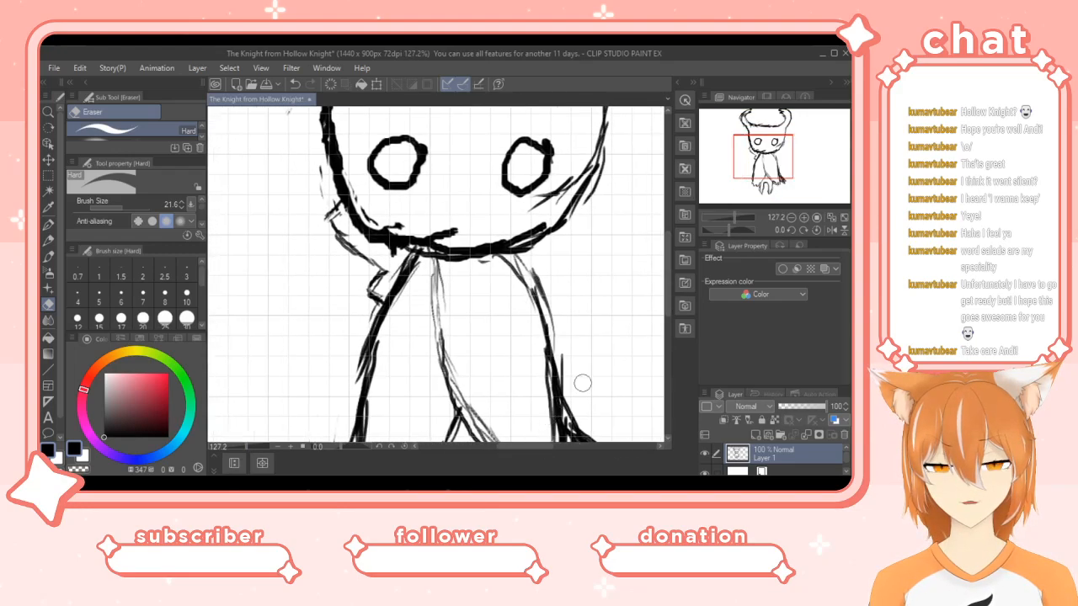
click(679, 290)
click(686, 283)
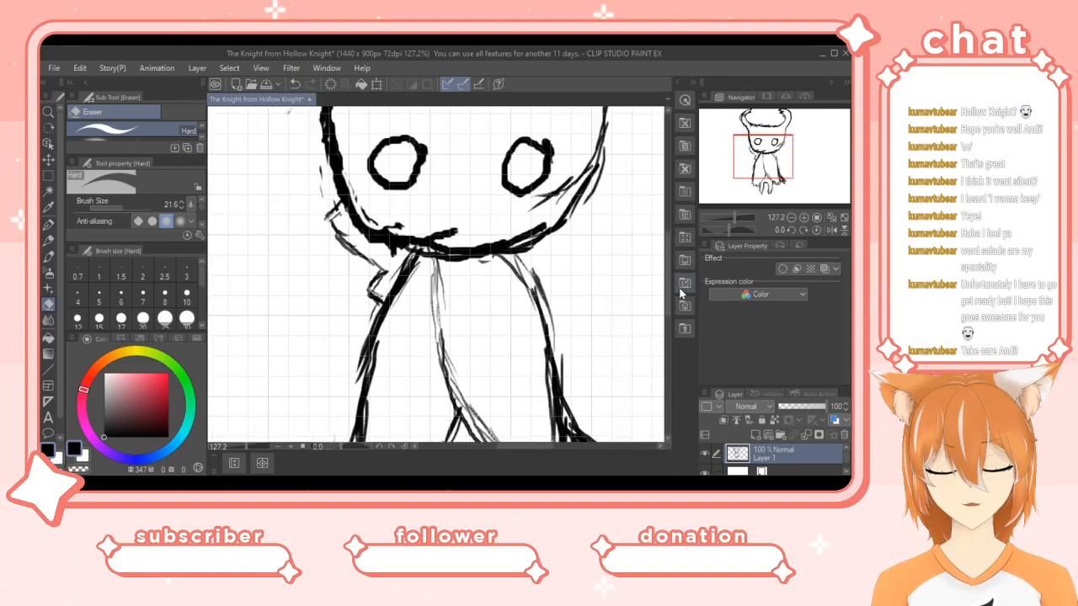
scroll(669, 286, up, 2)
scroll(669, 285, up, 4)
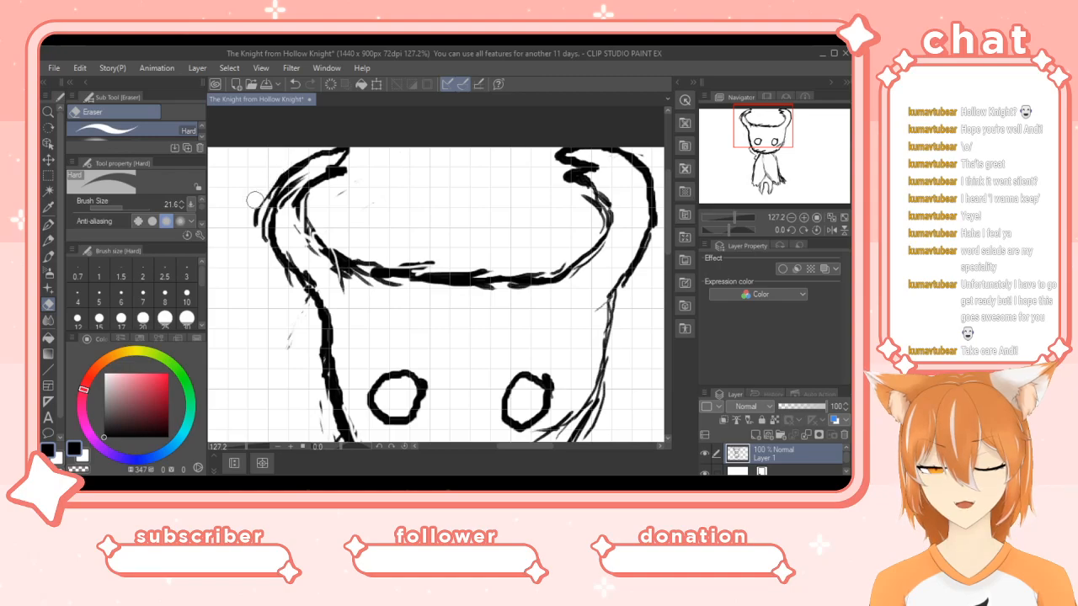
drag(121, 203, 119, 207)
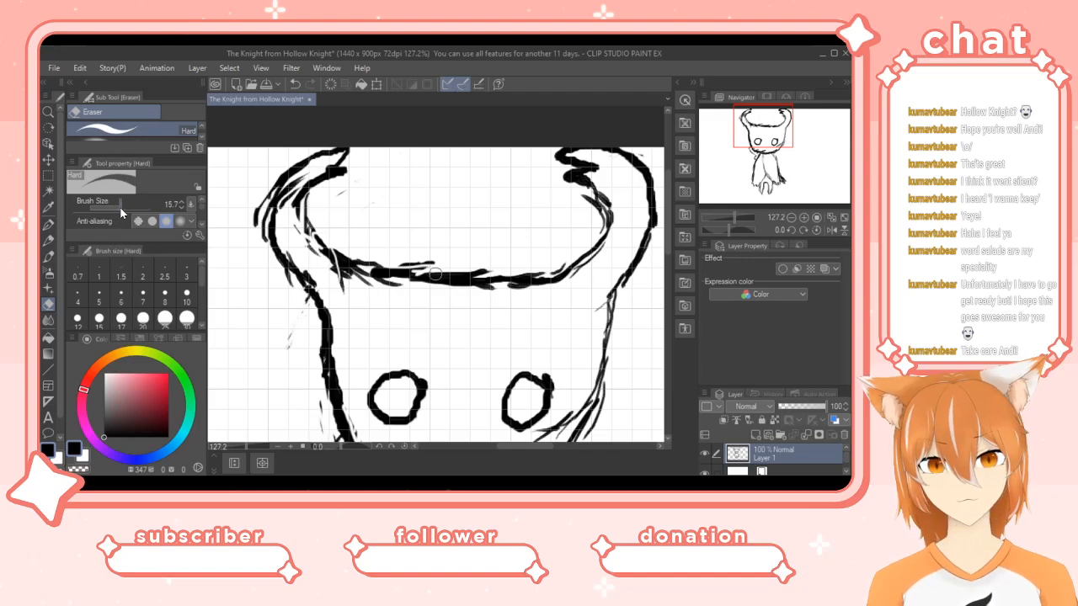
drag(120, 208, 116, 205)
mouse_move(267, 190)
mouse_down()
mouse_move(256, 228)
mouse_move(270, 199)
mouse_move(261, 225)
mouse_move(307, 174)
mouse_move(289, 196)
mouse_move(304, 180)
mouse_move(291, 192)
mouse_move(293, 180)
mouse_move(323, 200)
mouse_move(305, 211)
mouse_move(313, 221)
mouse_up()
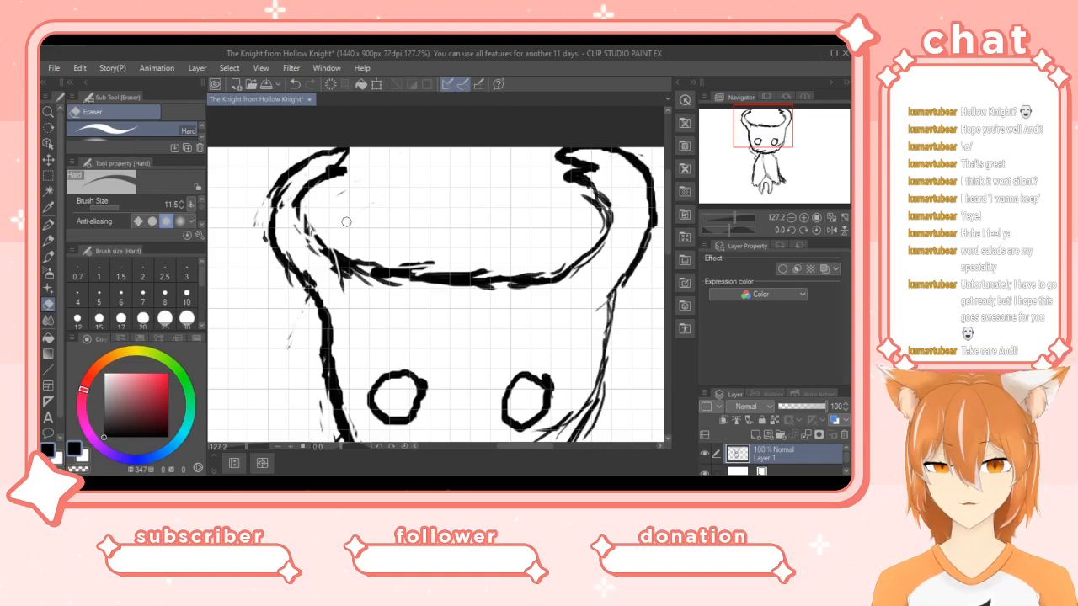
Reinforce the left horn's inner line with the brush, then erase loose strokes along the horn and shape its jagged tip.
click(48, 255)
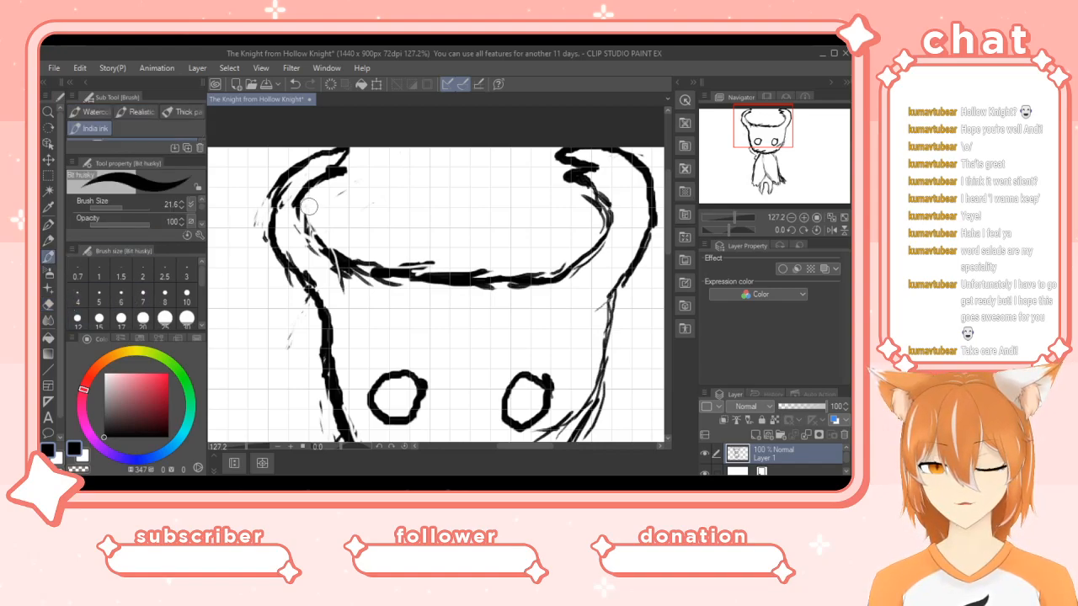
mouse_move(319, 240)
mouse_down()
mouse_move(301, 199)
mouse_move(313, 180)
mouse_up()
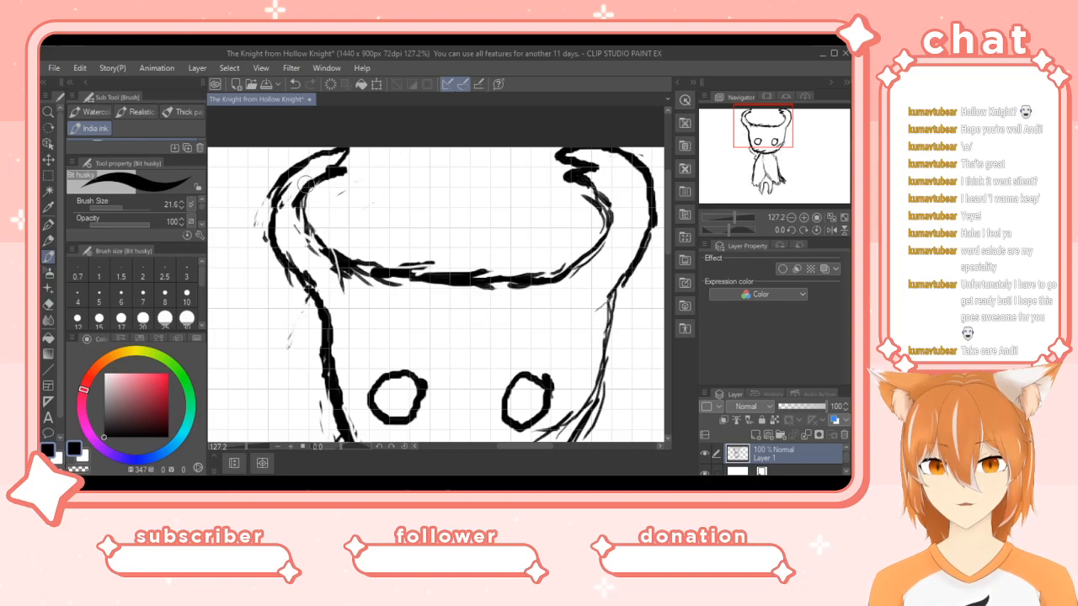
click(49, 304)
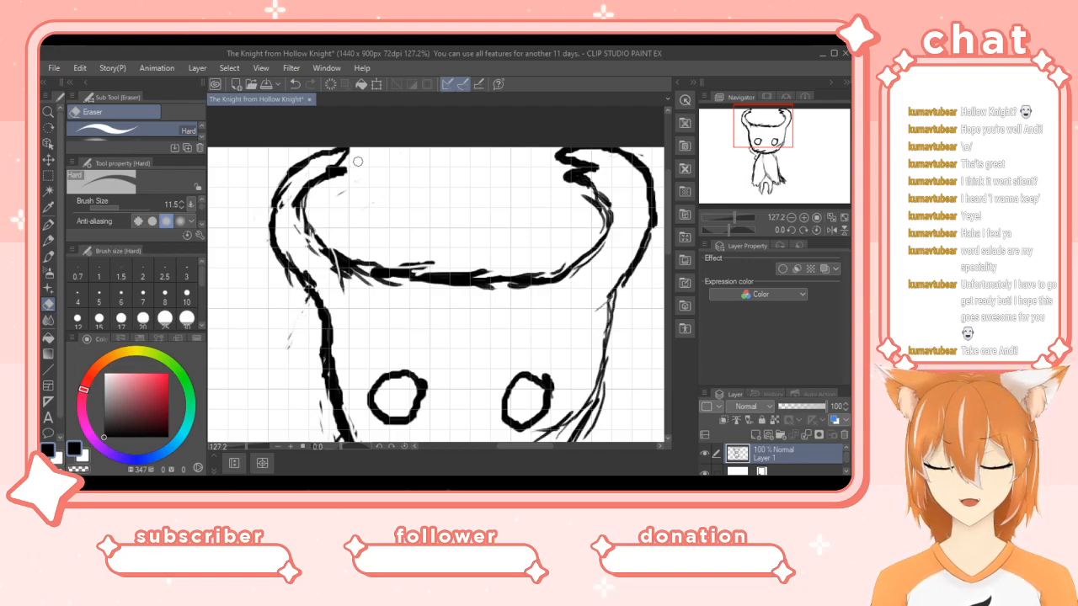
drag(348, 158, 334, 163)
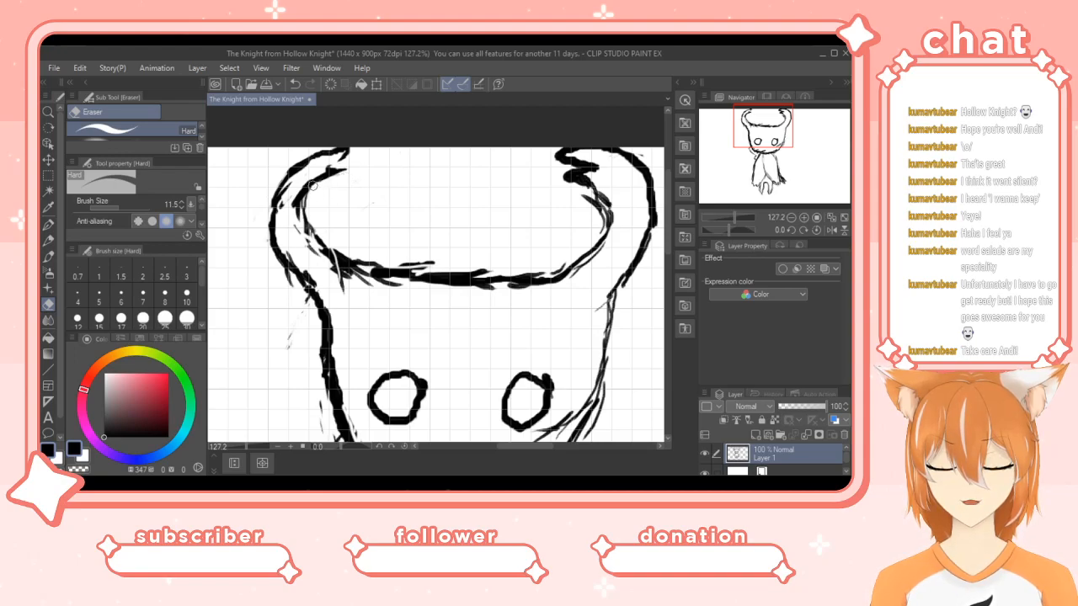
mouse_move(303, 199)
mouse_down()
mouse_move(341, 244)
mouse_move(322, 228)
mouse_move(297, 241)
mouse_move(296, 184)
mouse_move(295, 216)
mouse_move(290, 197)
mouse_move(282, 205)
mouse_move(287, 184)
mouse_move(274, 238)
mouse_move(316, 281)
mouse_move(301, 270)
mouse_move(304, 295)
mouse_move(279, 273)
mouse_move(299, 285)
mouse_move(277, 234)
mouse_move(301, 268)
mouse_move(319, 260)
mouse_move(291, 218)
mouse_move(294, 188)
mouse_up()
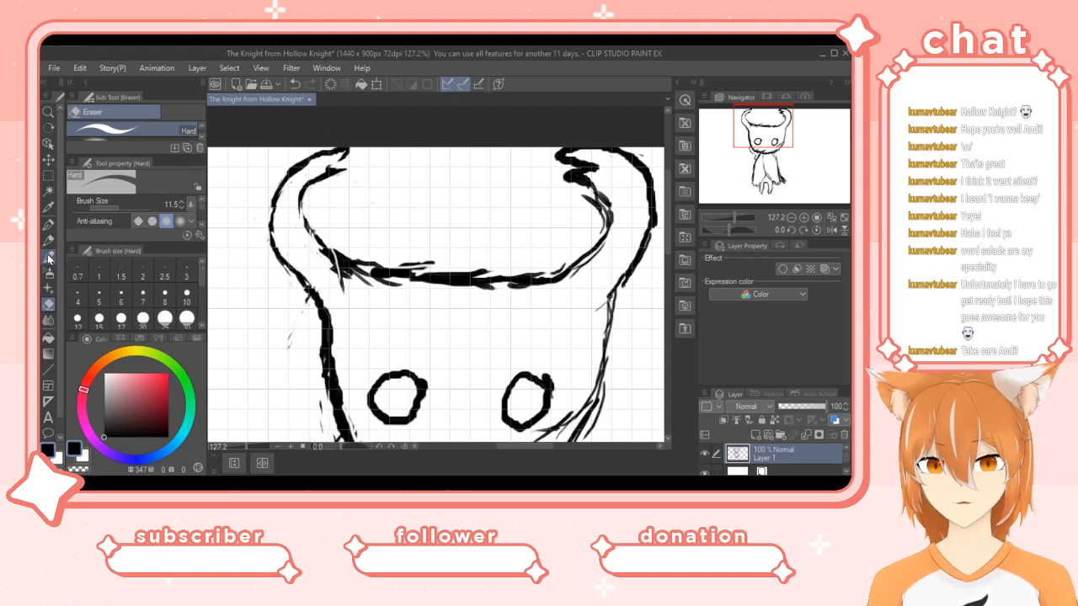
key(b)
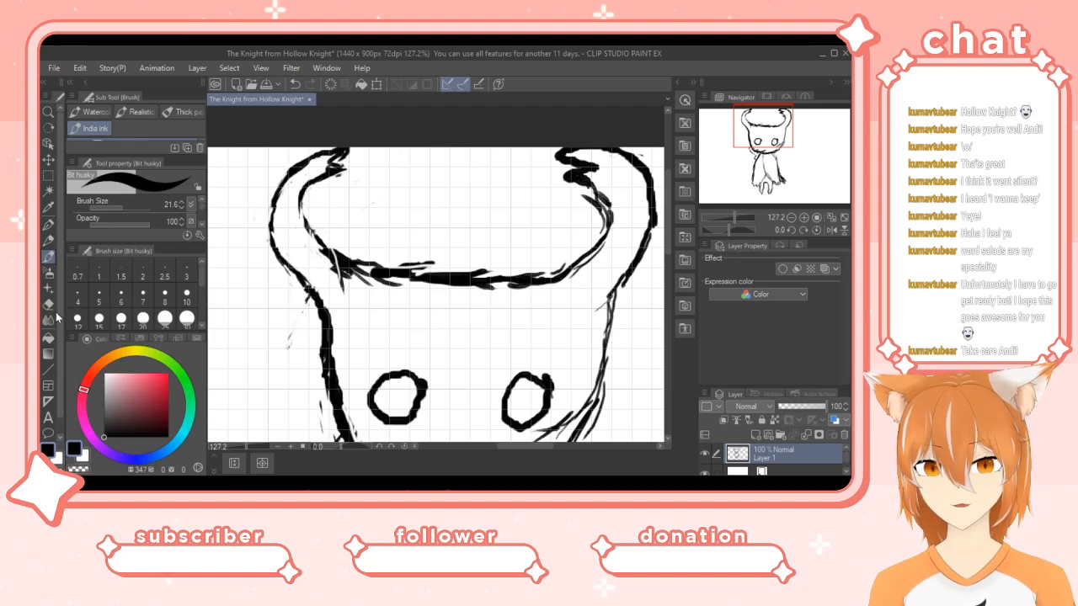
Thin the thick head line between the horns with the eraser, up to the curve into the right horn.
key(e)
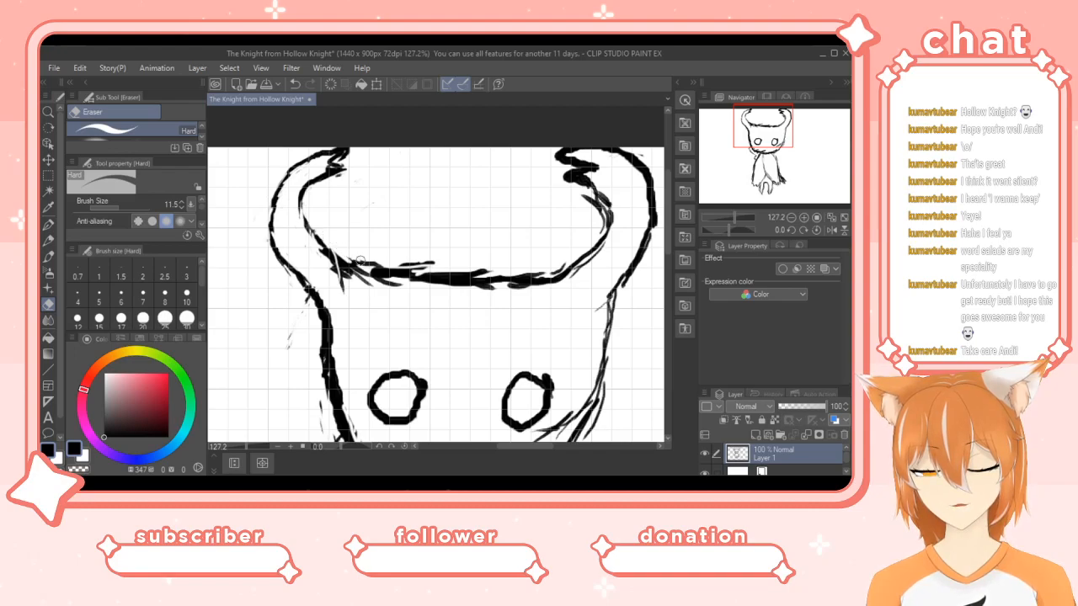
mouse_move(358, 262)
mouse_down()
mouse_move(421, 269)
mouse_move(434, 259)
mouse_up()
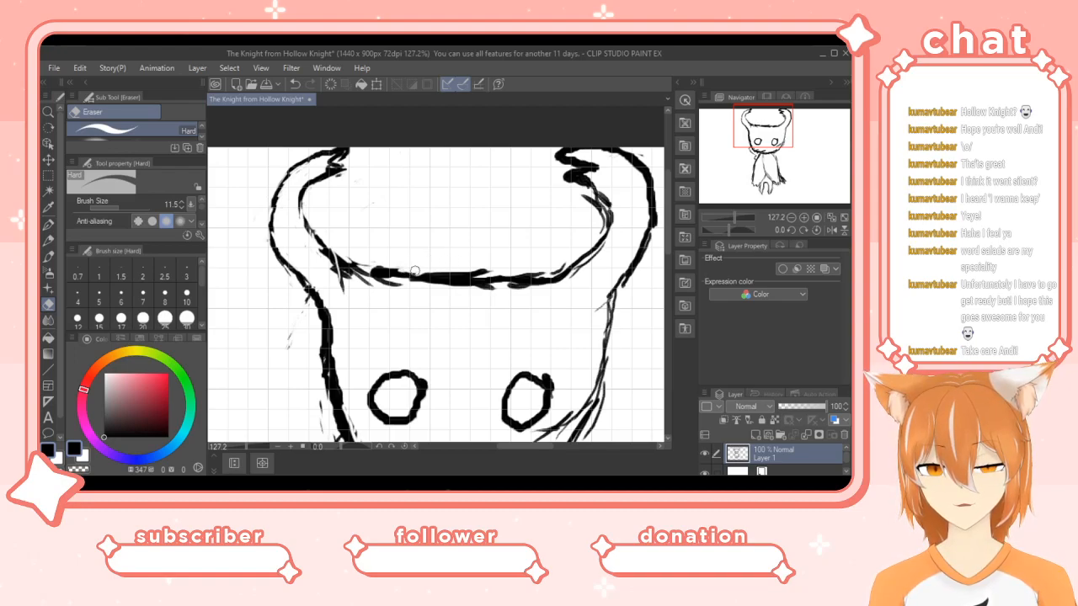
drag(401, 270, 376, 268)
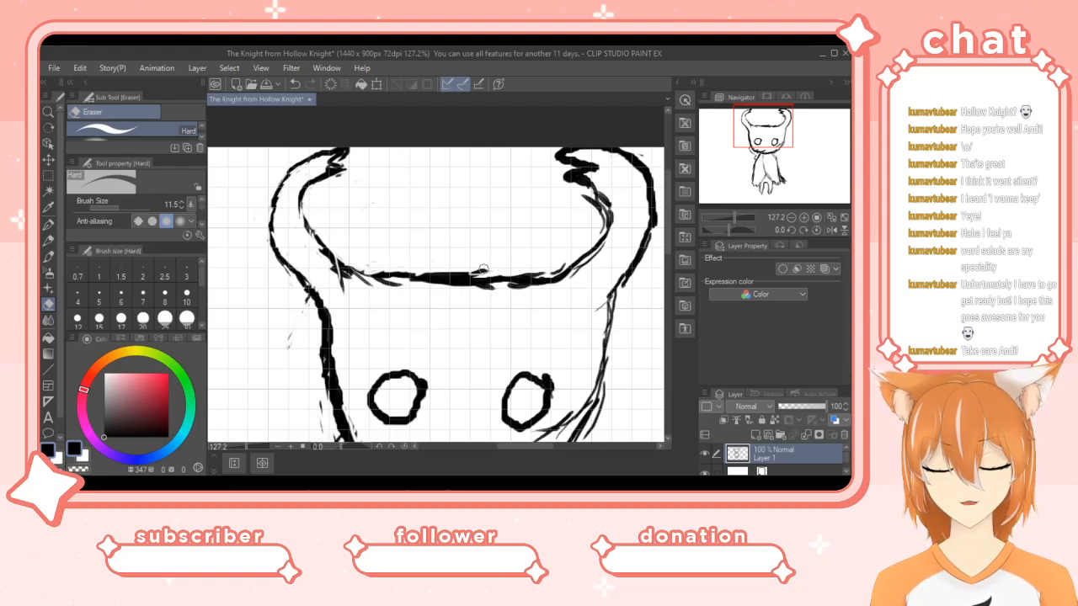
drag(488, 275, 379, 274)
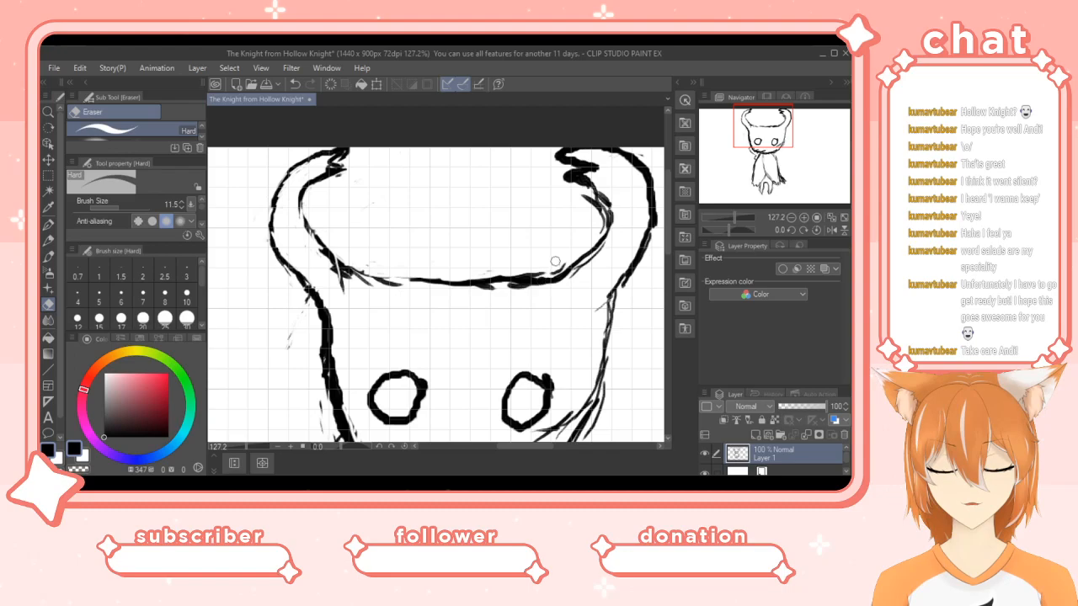
mouse_move(551, 271)
mouse_down()
mouse_move(565, 267)
mouse_move(494, 277)
mouse_up()
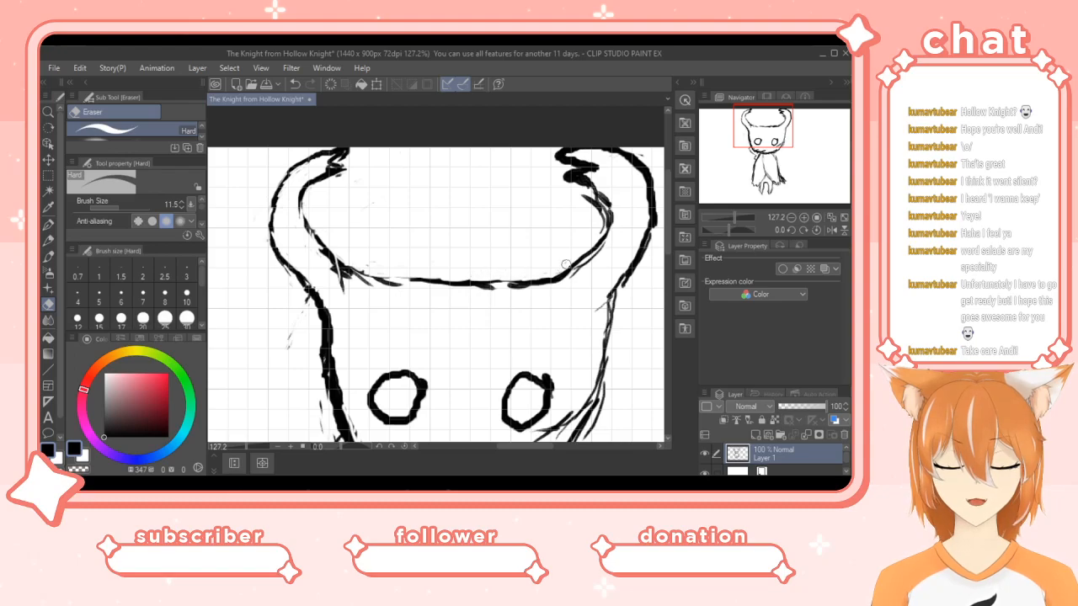
drag(594, 263, 599, 249)
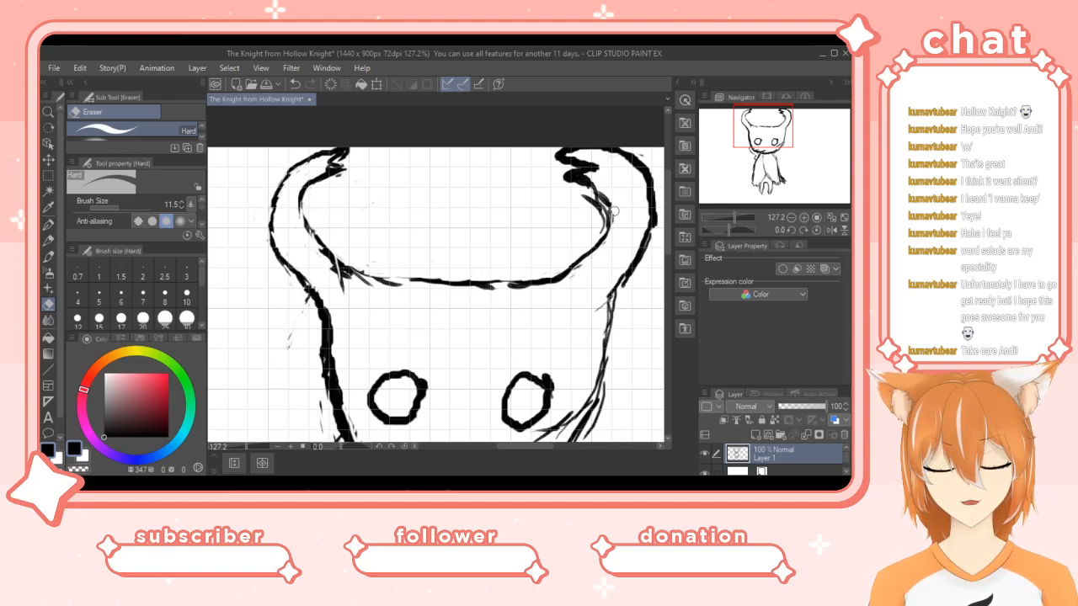
Erase the rough strokes on the right horn's inner edge and tip, and thin the outer outlines on both sides.
mouse_move(589, 209)
mouse_down()
mouse_move(596, 175)
mouse_move(559, 173)
mouse_move(574, 175)
mouse_move(573, 156)
mouse_up()
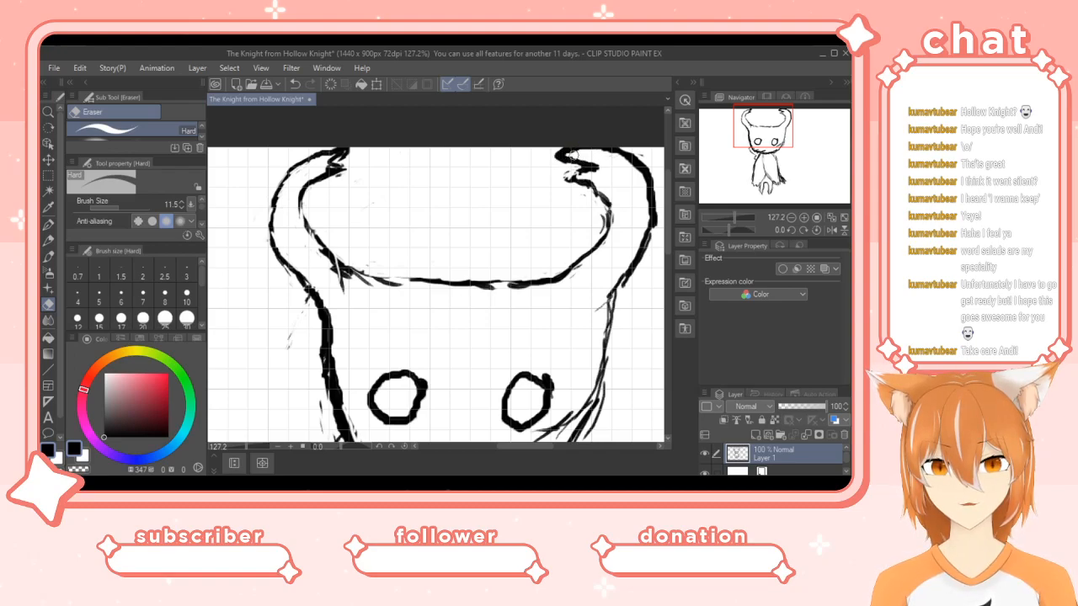
drag(603, 164, 580, 168)
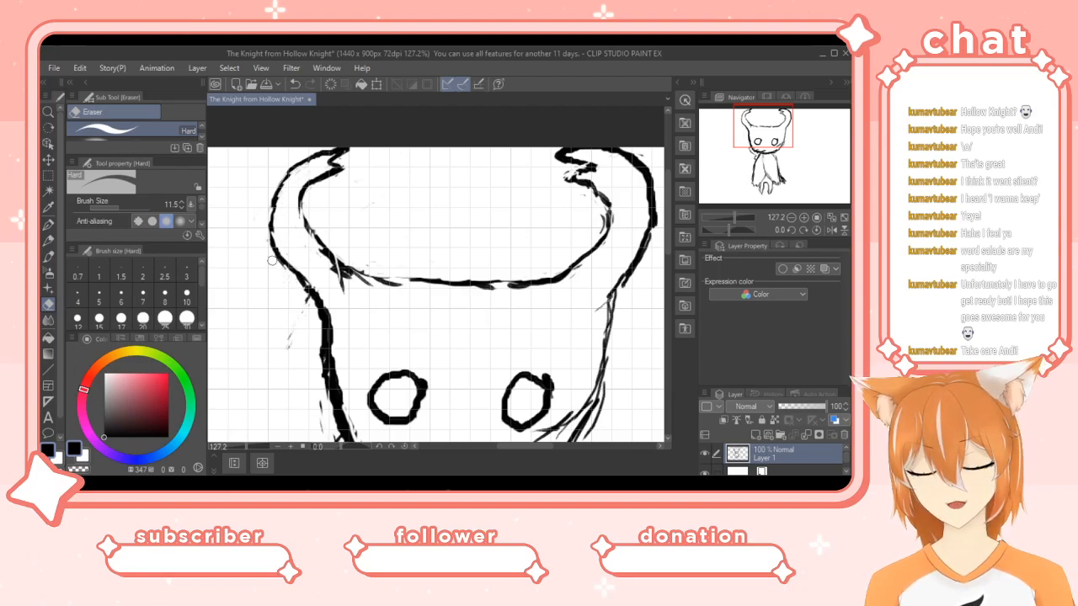
mouse_move(303, 283)
mouse_down()
mouse_move(296, 267)
mouse_move(327, 305)
mouse_move(329, 329)
mouse_up()
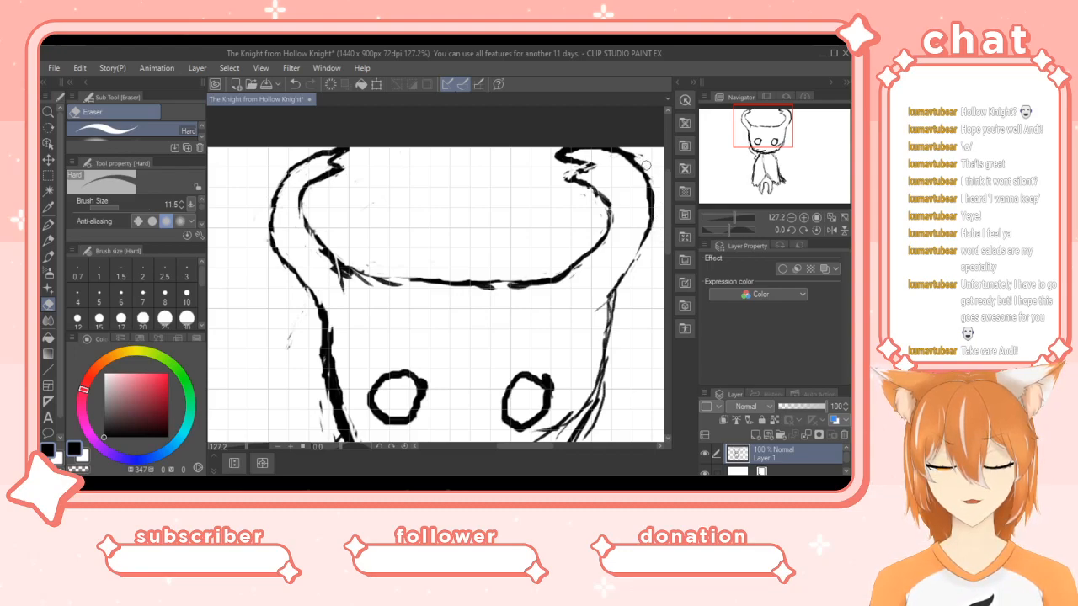
Brush over the right horn's outer edge and erase the excess down to a thin outline.
click(49, 257)
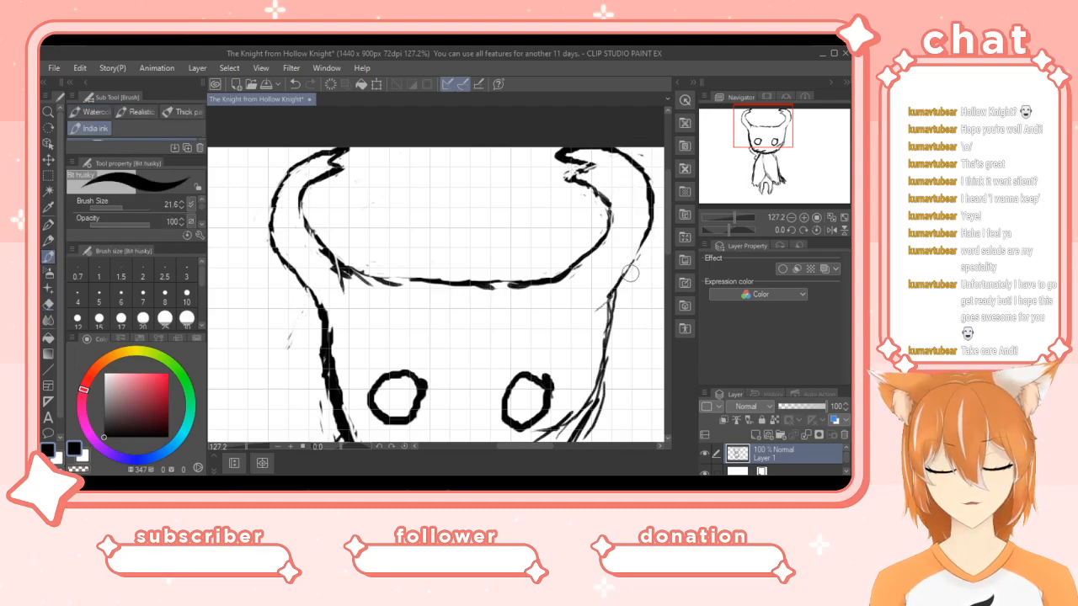
mouse_move(616, 280)
mouse_down()
mouse_move(645, 241)
mouse_move(634, 249)
mouse_move(647, 206)
mouse_move(632, 182)
mouse_move(647, 211)
mouse_move(645, 180)
mouse_move(625, 162)
mouse_move(572, 149)
mouse_up()
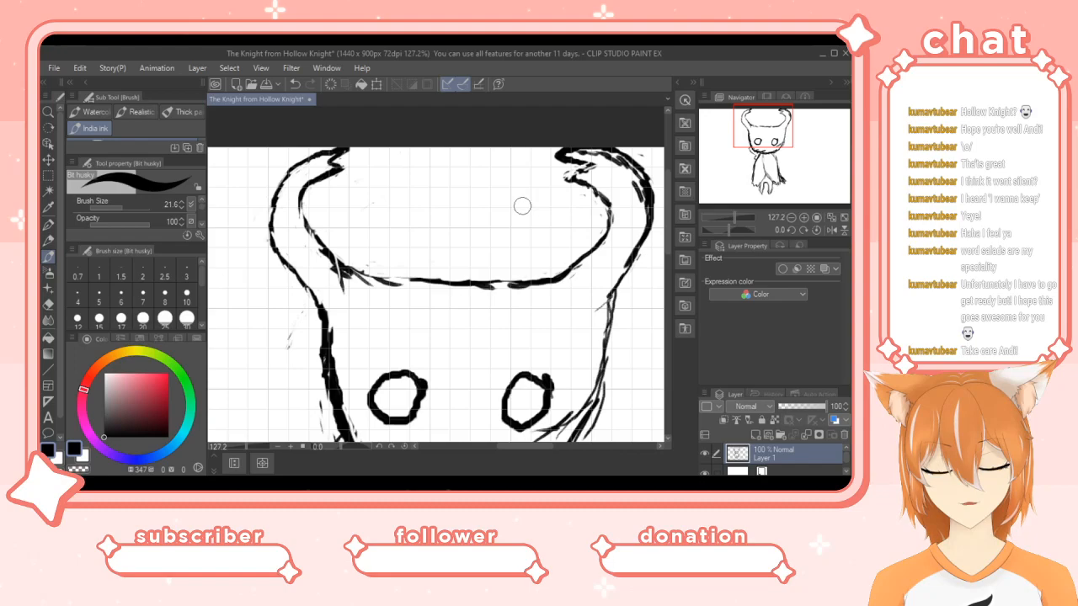
click(48, 305)
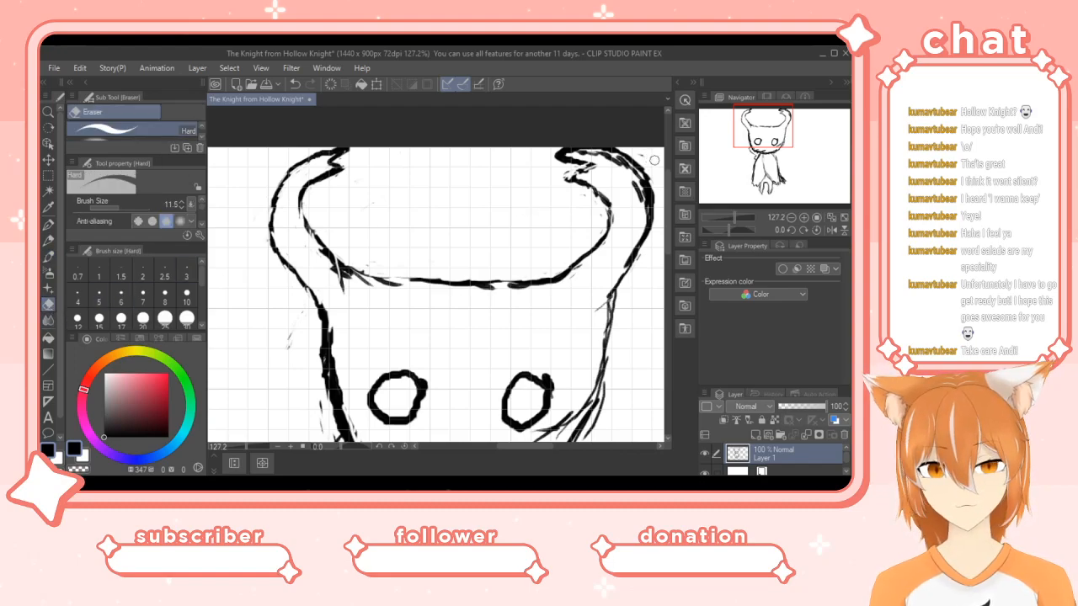
mouse_move(640, 160)
mouse_down()
mouse_move(651, 228)
mouse_move(653, 210)
mouse_move(633, 254)
mouse_move(653, 206)
mouse_move(642, 162)
mouse_move(647, 178)
mouse_move(628, 155)
mouse_move(645, 136)
mouse_move(613, 152)
mouse_move(647, 155)
mouse_move(651, 168)
mouse_move(634, 166)
mouse_move(649, 181)
mouse_move(648, 237)
mouse_move(621, 278)
mouse_move(652, 229)
mouse_move(648, 172)
mouse_move(651, 207)
mouse_move(641, 166)
mouse_move(639, 202)
mouse_move(603, 153)
mouse_move(562, 163)
mouse_move(589, 160)
mouse_up()
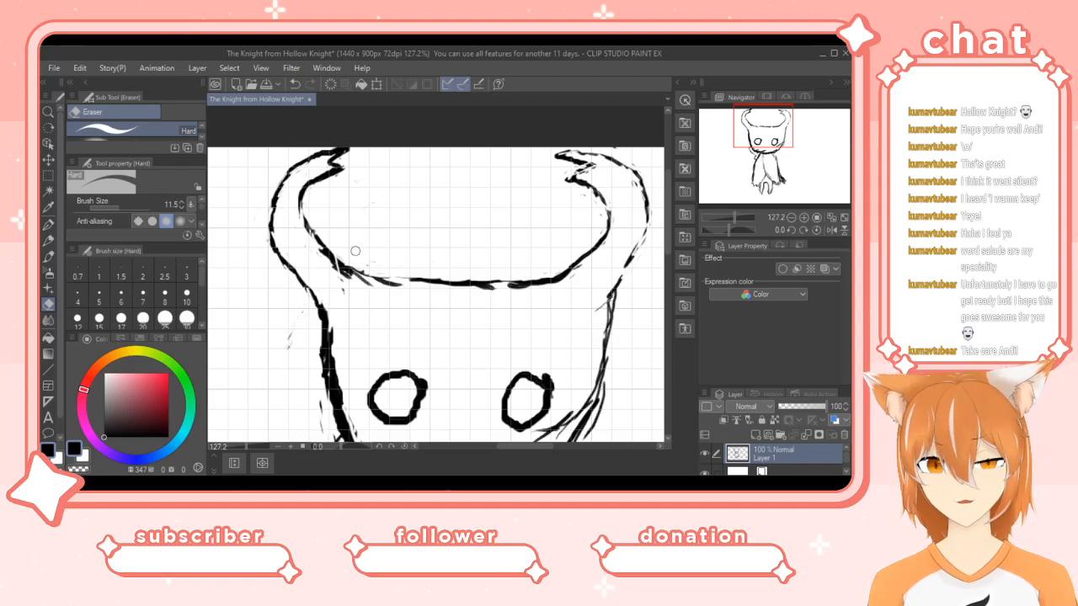
Erase the remaining rough edges along the line between the horns, the head's upper right side and the eye outlines.
drag(357, 288, 299, 225)
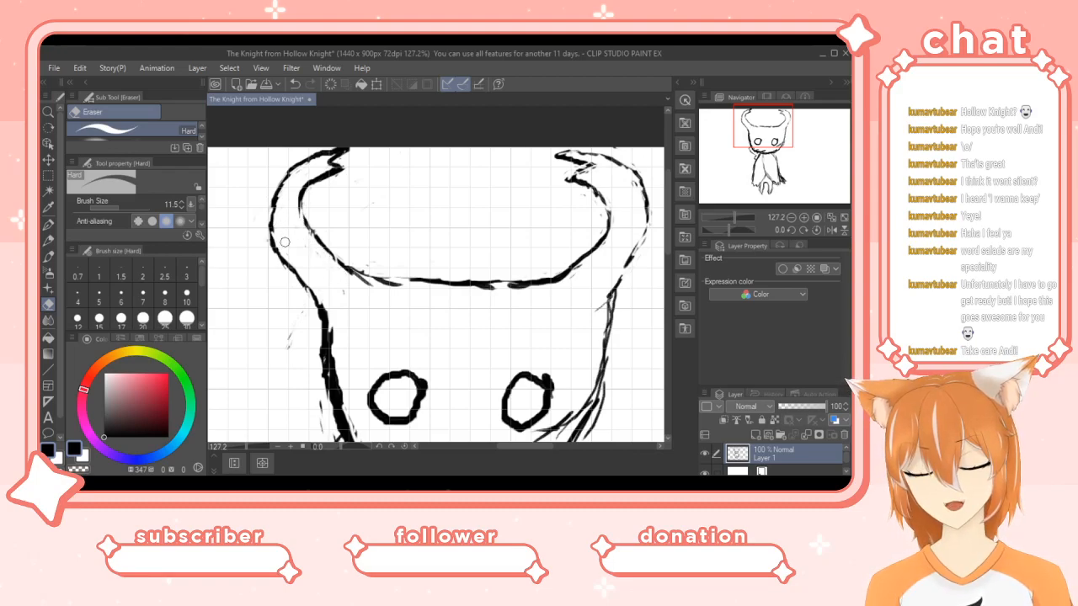
mouse_move(376, 286)
mouse_down()
mouse_move(338, 263)
mouse_move(375, 286)
mouse_move(395, 283)
mouse_up()
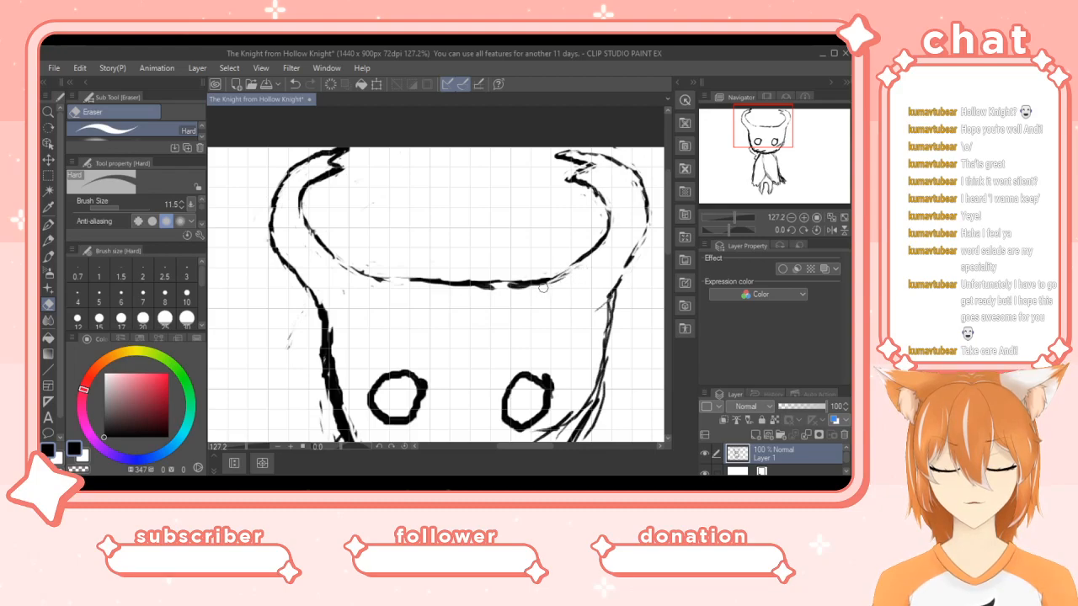
drag(495, 291, 548, 283)
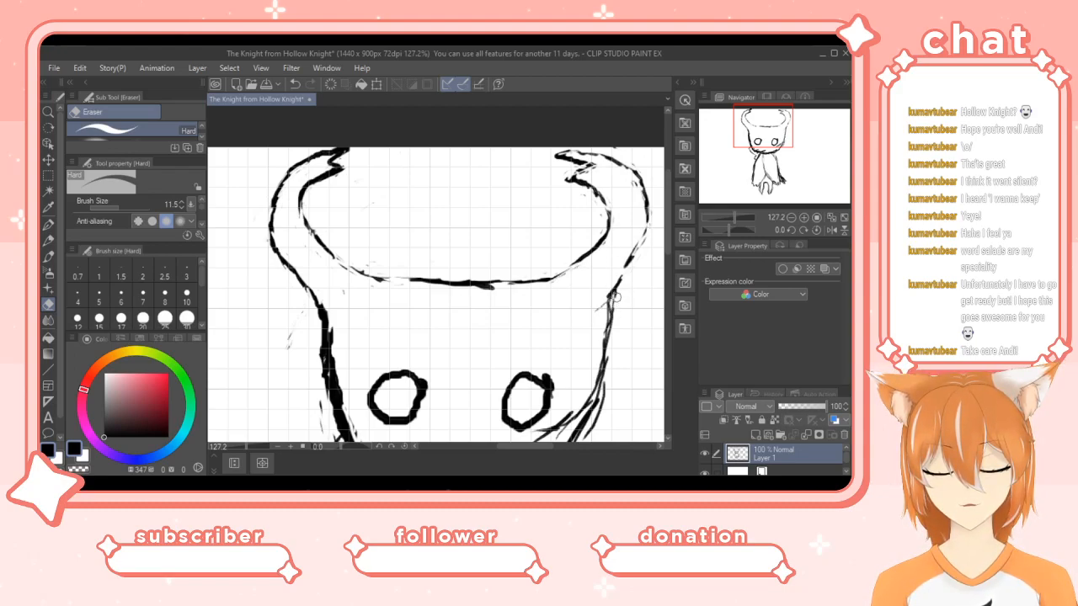
drag(610, 319, 605, 369)
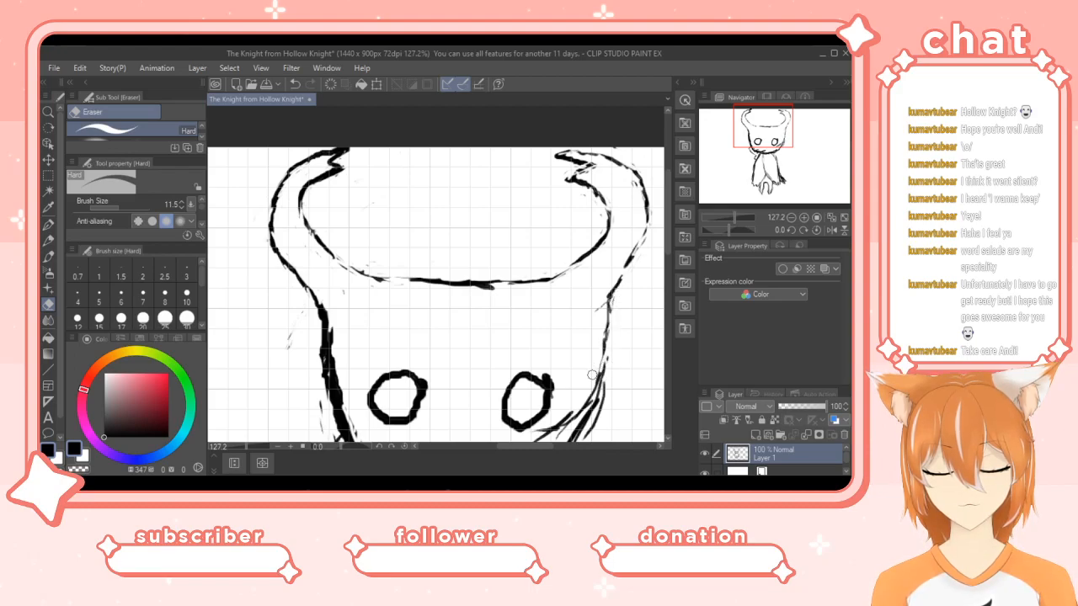
drag(516, 286, 485, 287)
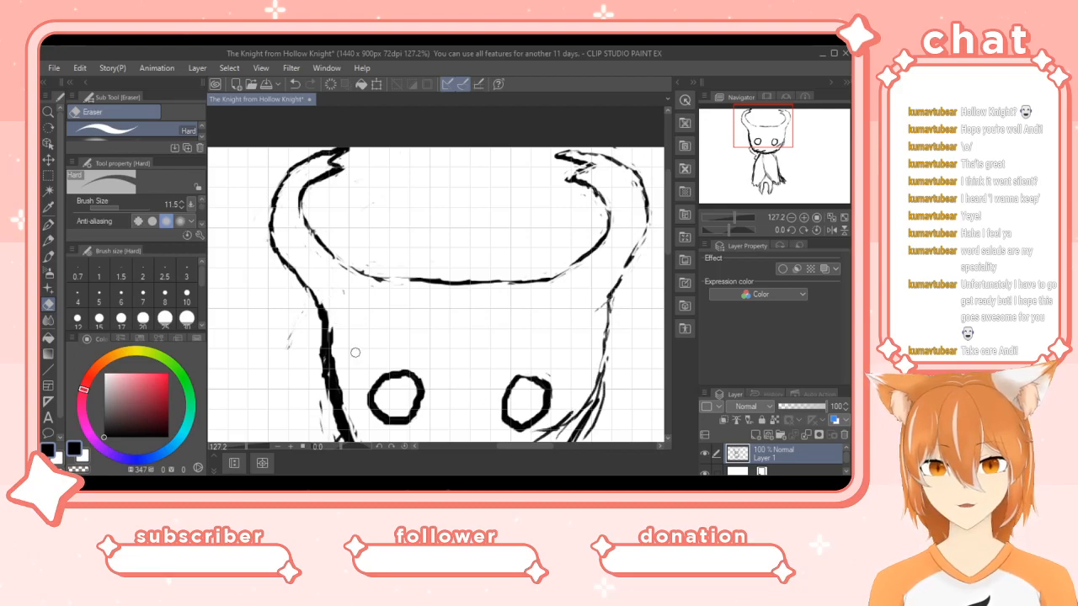
Redraw the right horn's faint outer contour with the brush and trim its lower part with the eraser.
click(52, 253)
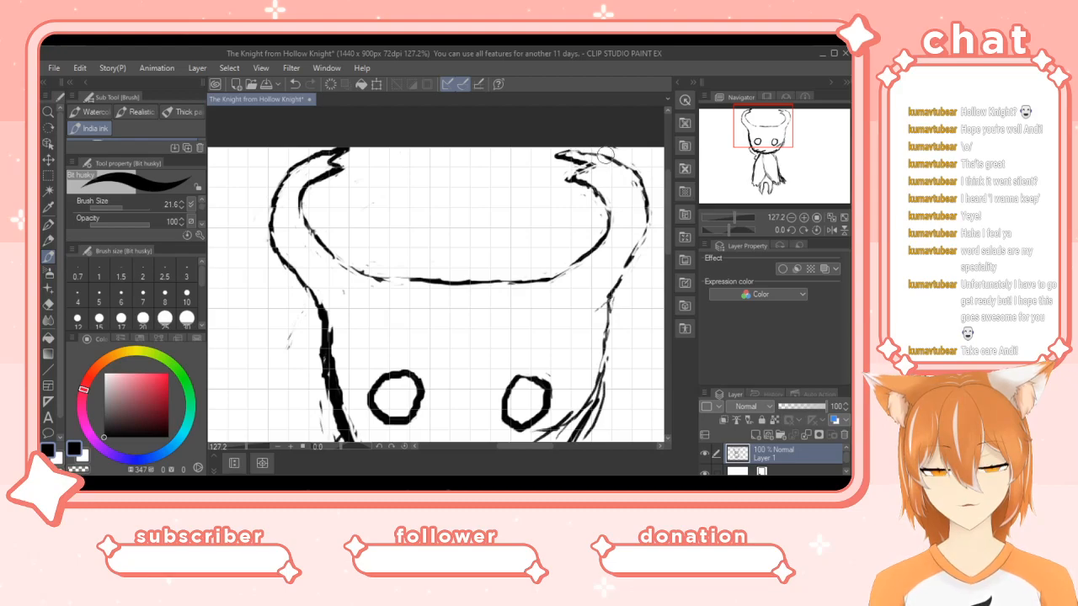
mouse_move(601, 153)
mouse_down()
mouse_move(556, 155)
mouse_move(632, 167)
mouse_move(646, 217)
mouse_move(637, 229)
mouse_move(648, 228)
mouse_move(616, 267)
mouse_move(643, 217)
mouse_move(602, 300)
mouse_move(647, 221)
mouse_up()
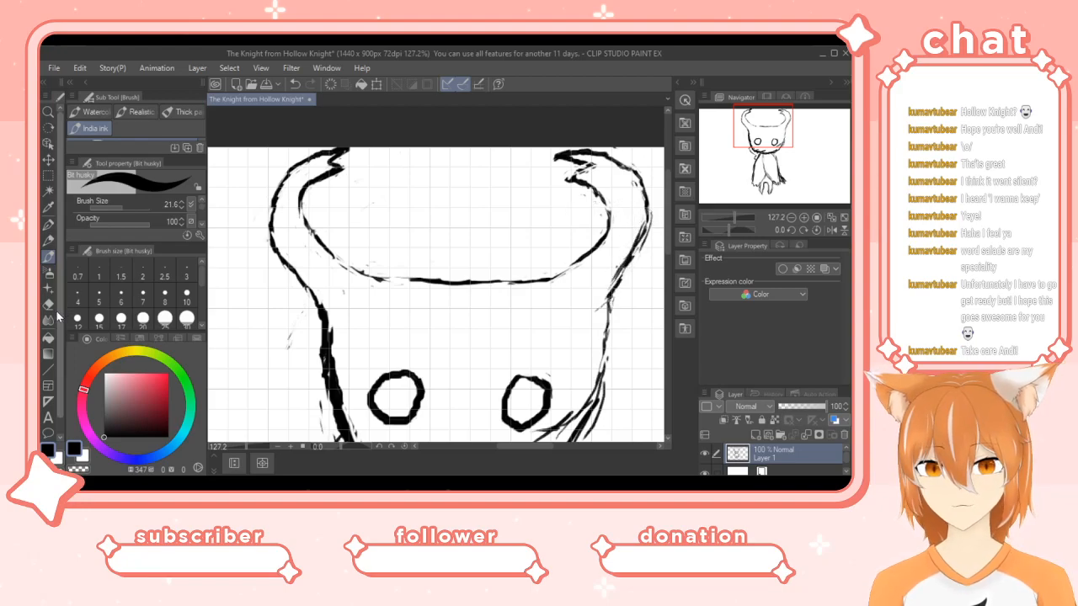
key(e)
drag(615, 275, 630, 251)
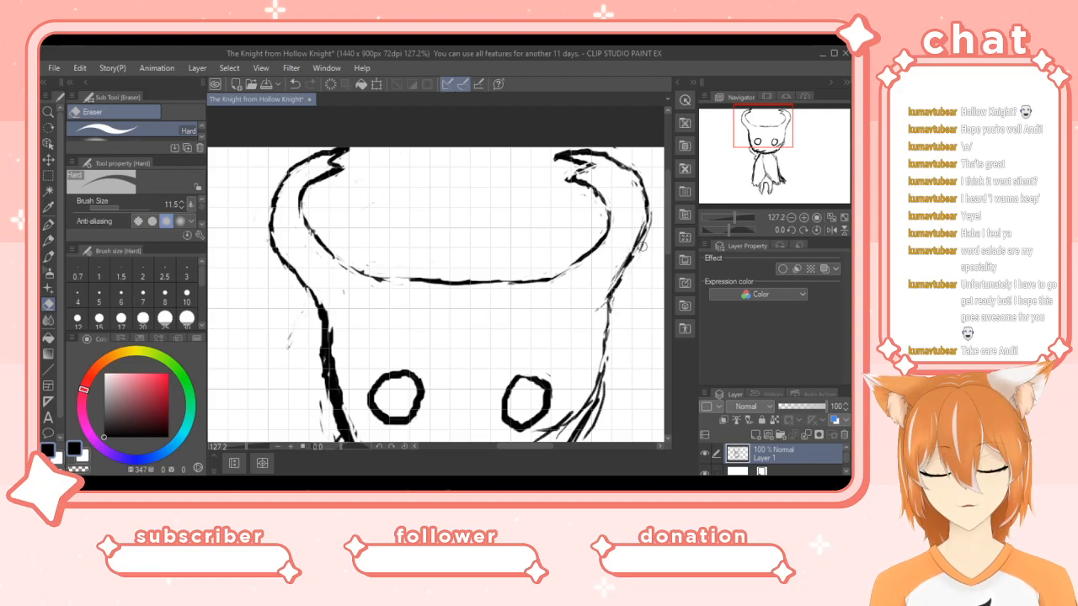
mouse_move(641, 238)
mouse_down()
mouse_move(611, 177)
mouse_move(587, 167)
mouse_move(605, 165)
mouse_move(634, 202)
mouse_move(656, 263)
mouse_move(637, 278)
mouse_move(639, 249)
mouse_up()
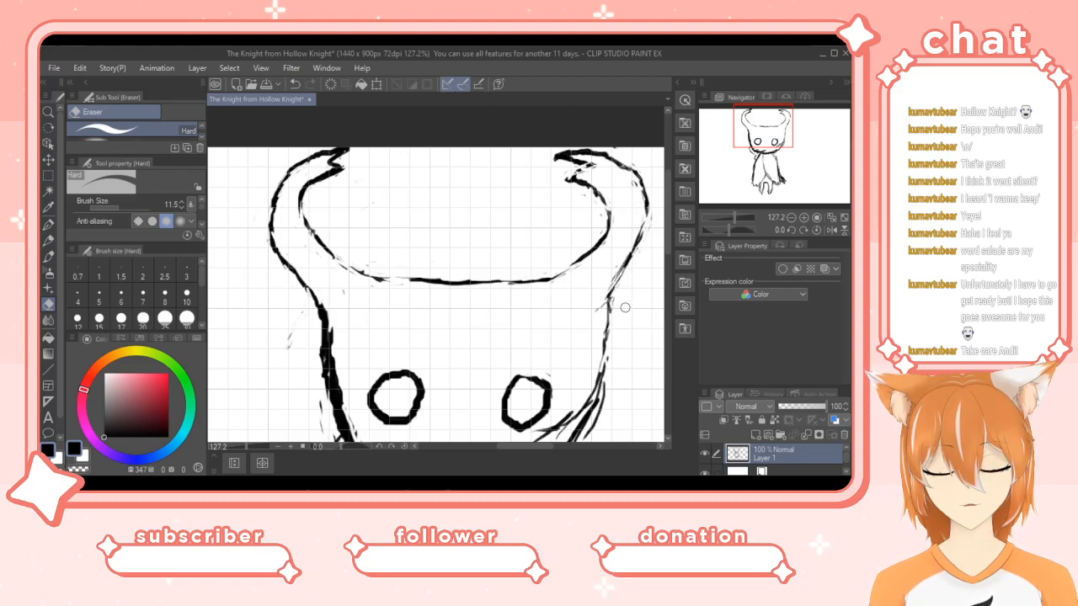
Erase the stray marks outside the head's left outline and brush over the left part of the line between the horns.
mouse_move(291, 365)
mouse_down()
mouse_move(289, 330)
mouse_move(311, 333)
mouse_up()
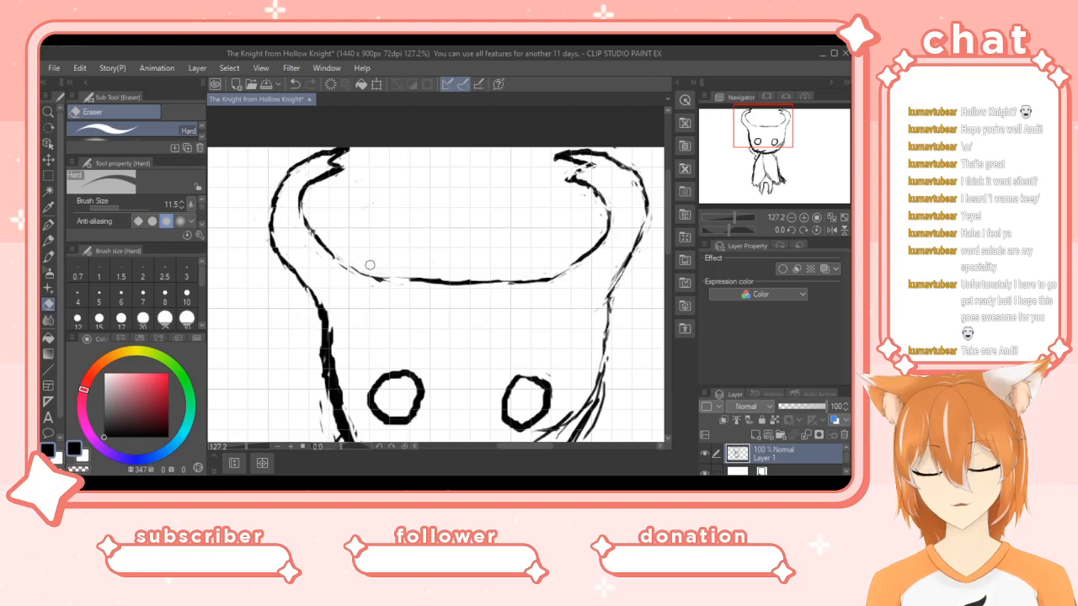
click(49, 252)
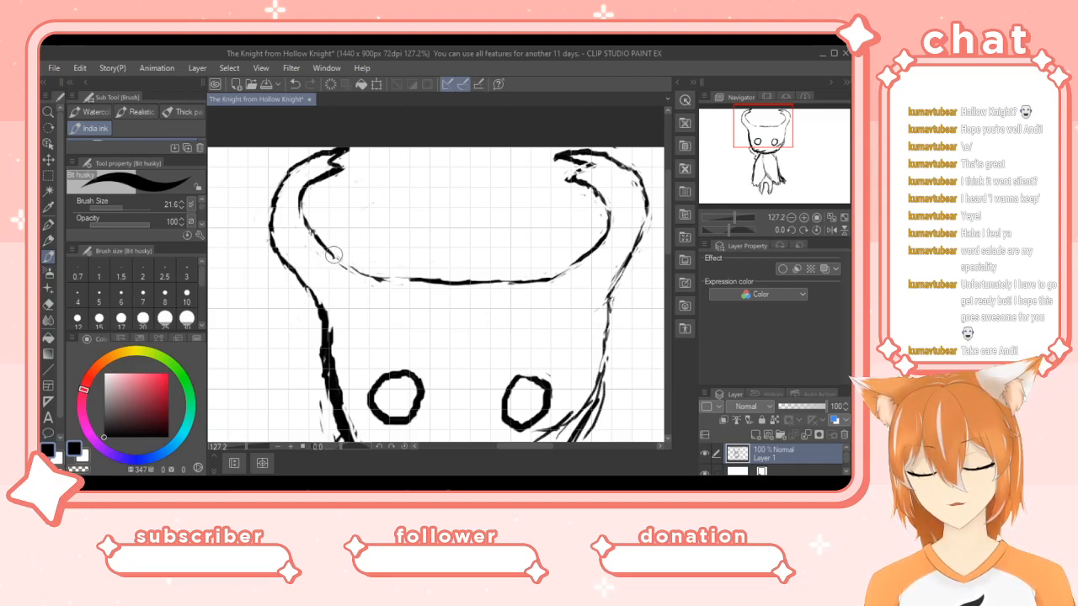
drag(346, 266, 407, 277)
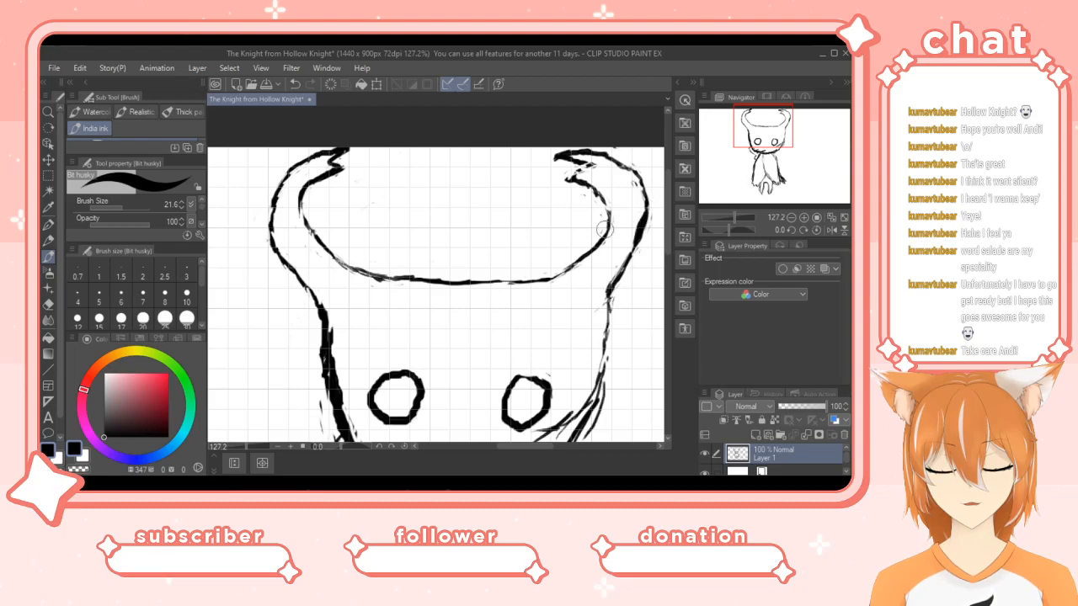
Reduce the India ink brush size to 10.3 and thin the right horn's thick outer edge with the eraser.
click(119, 207)
drag(118, 206, 118, 209)
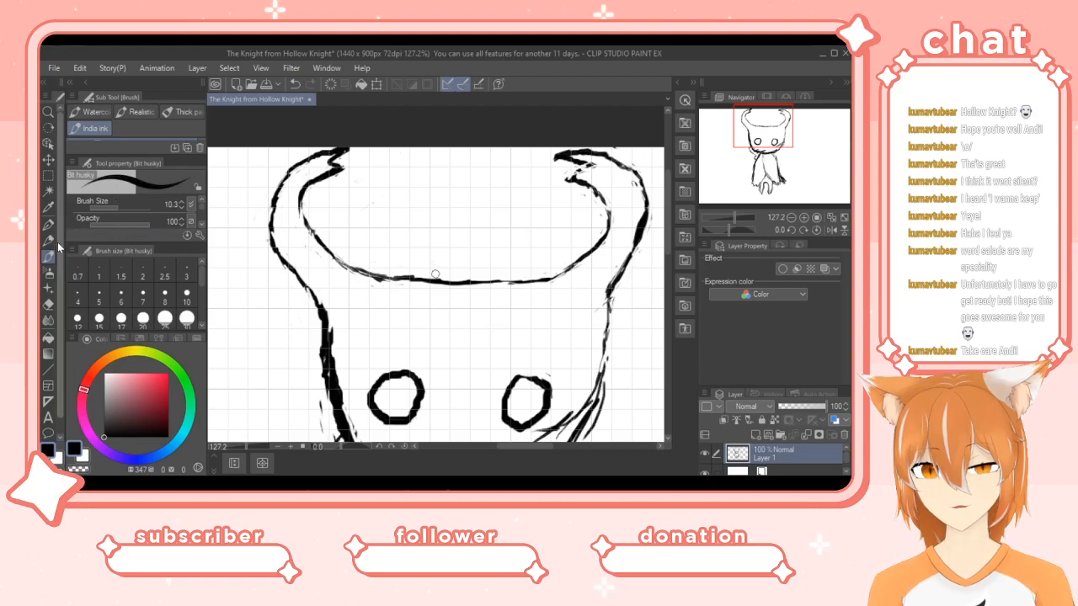
click(48, 303)
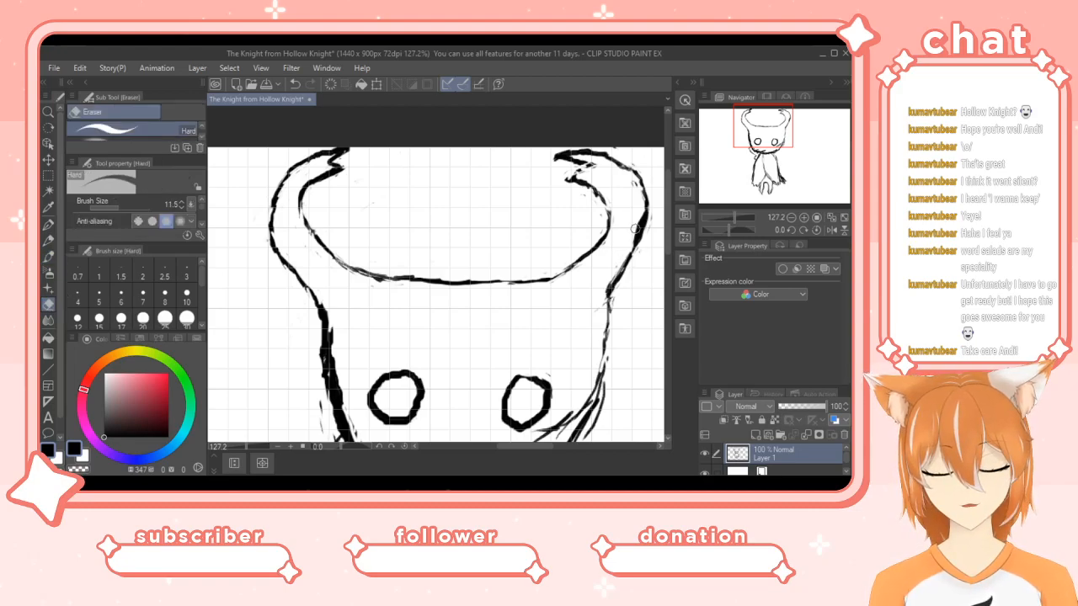
drag(642, 217, 629, 240)
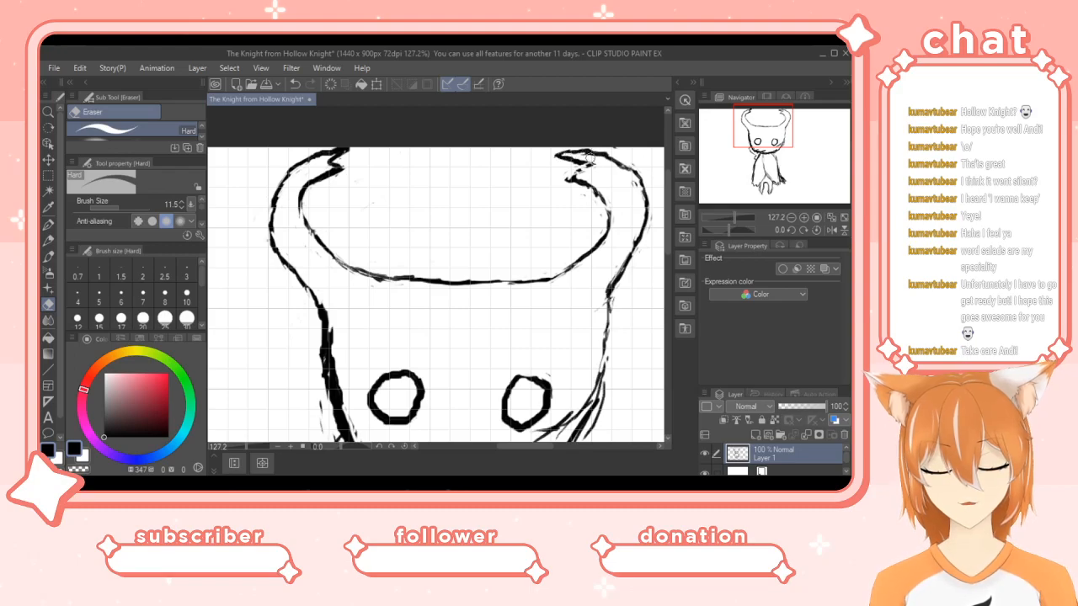
Erase the stray strokes outside the head's lower right outline, beside the right eye.
click(48, 257)
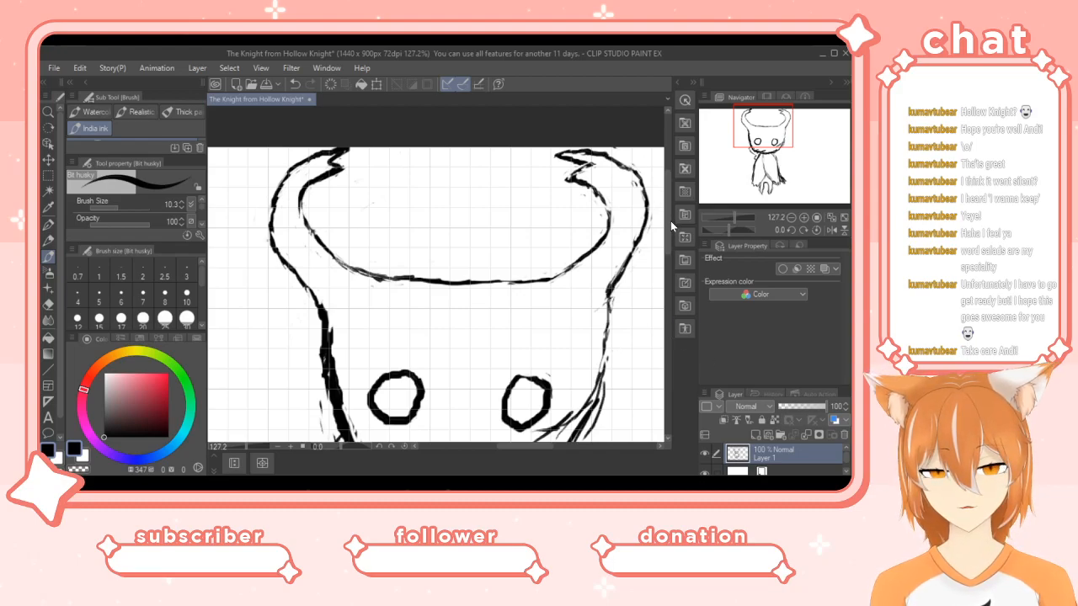
scroll(667, 242, down, 3)
drag(625, 239, 588, 313)
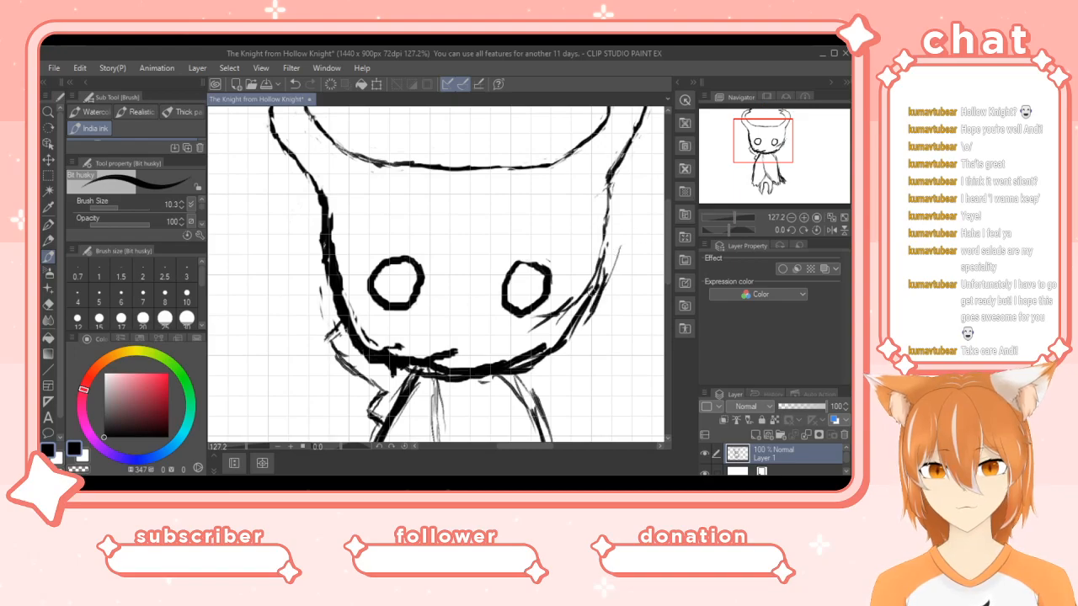
click(48, 303)
mouse_move(616, 269)
mouse_down()
mouse_move(620, 246)
mouse_move(609, 244)
mouse_move(604, 295)
mouse_up()
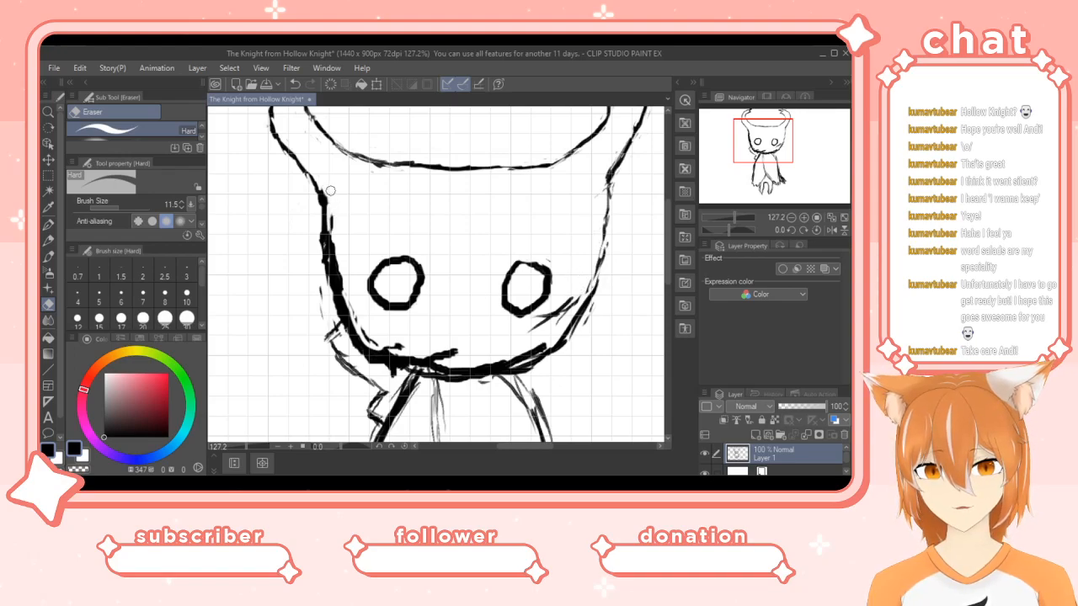
Thin the head's thick left outline by erasing along its inner and outer sides down to the jaw.
drag(323, 195, 349, 330)
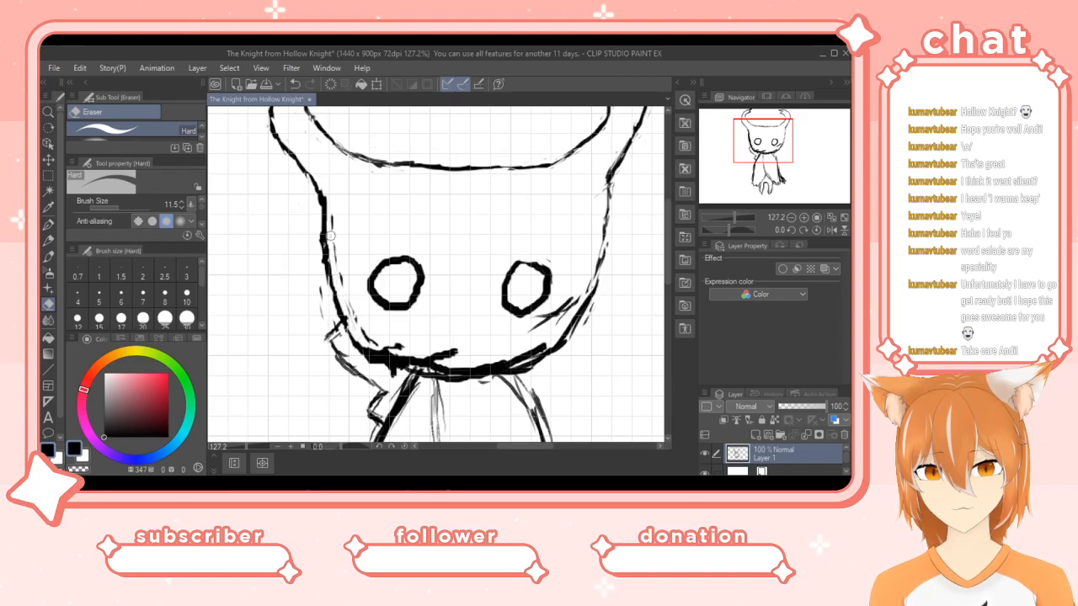
mouse_move(333, 222)
mouse_down()
mouse_move(353, 320)
mouse_move(373, 344)
mouse_move(350, 312)
mouse_up()
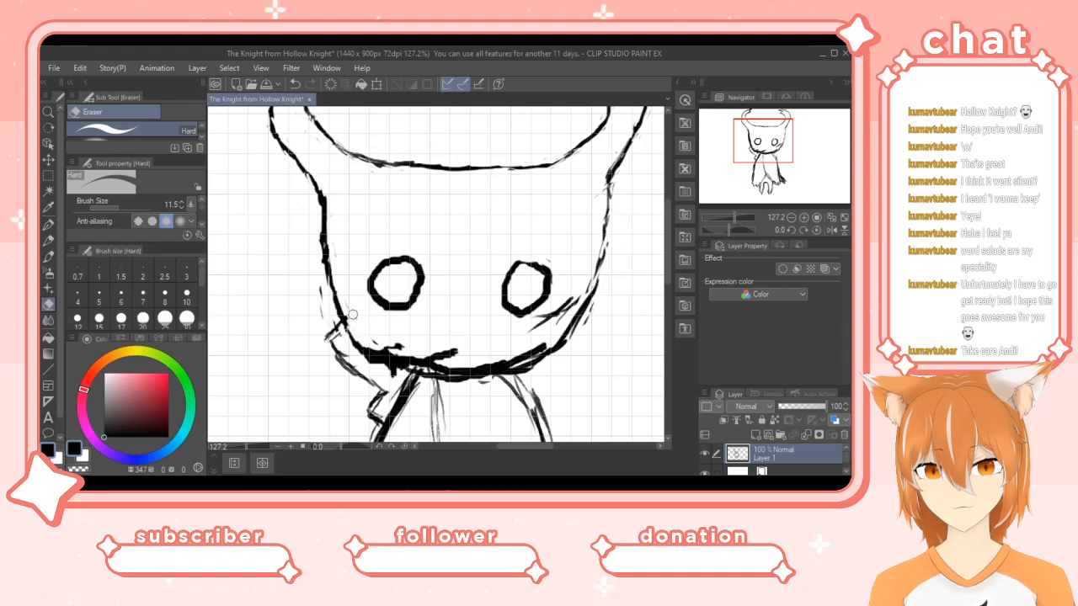
mouse_move(321, 240)
mouse_down()
mouse_move(324, 287)
mouse_move(323, 270)
mouse_up()
mouse_move(320, 200)
mouse_down()
mouse_move(281, 145)
mouse_move(321, 208)
mouse_move(319, 328)
mouse_up()
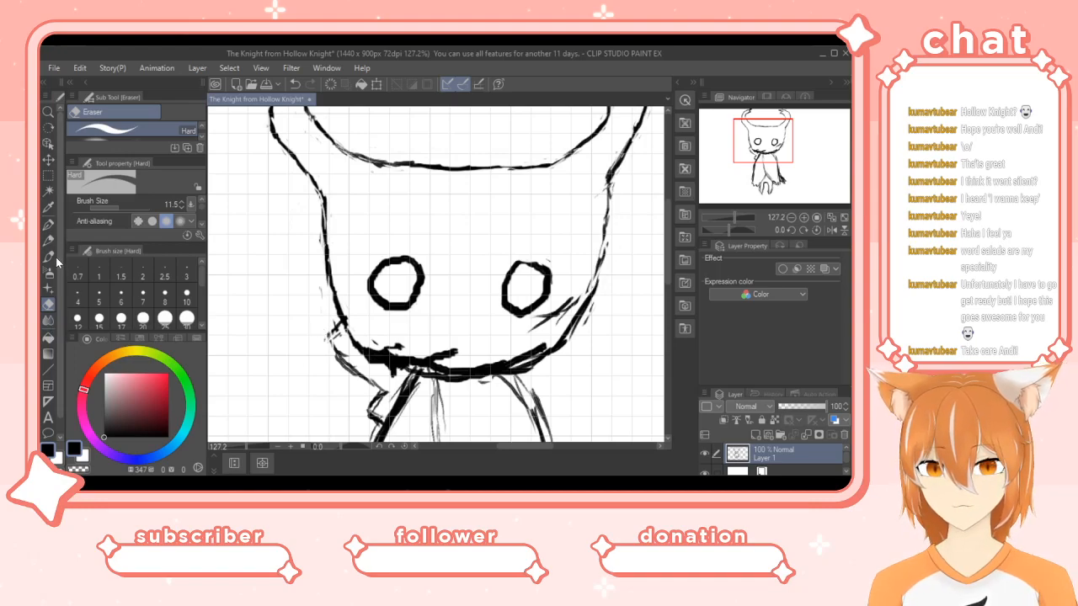
Brush over the collar's slanted edge below the head's left side and erase the rough strokes around it.
key(p)
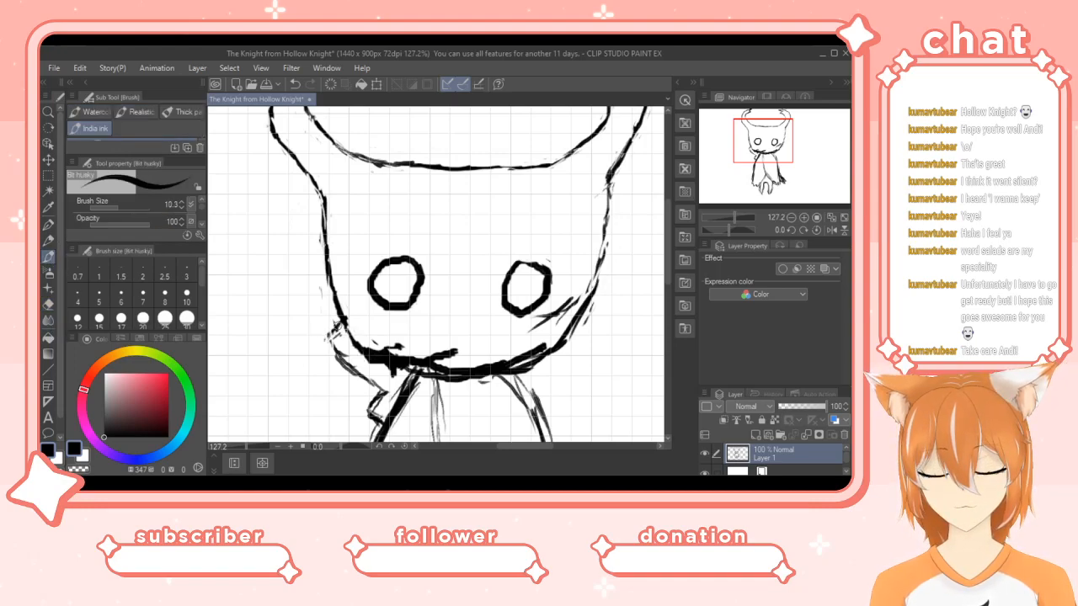
drag(339, 327, 355, 341)
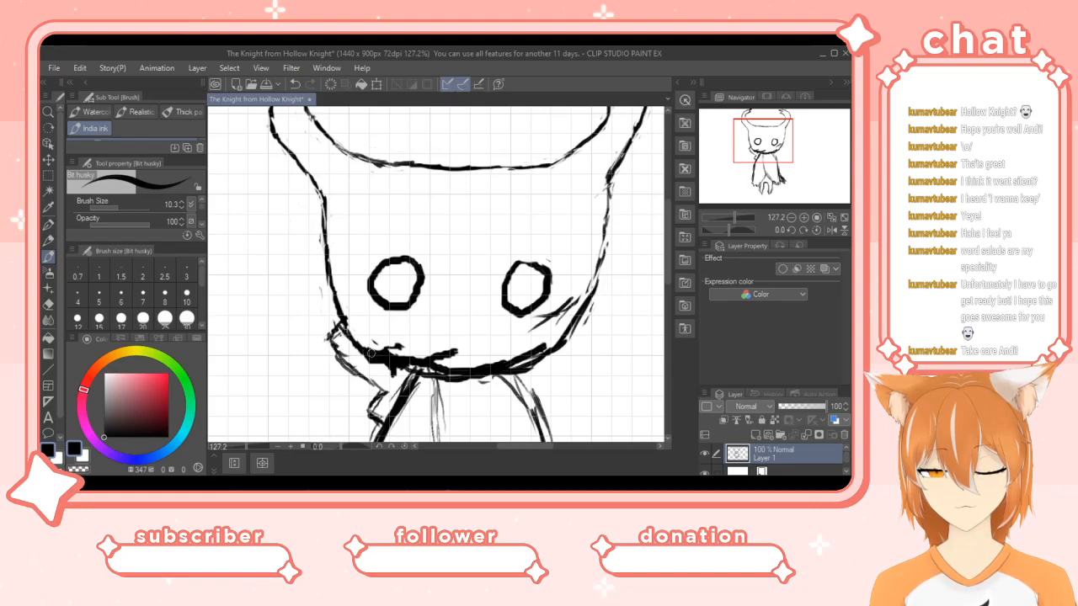
drag(354, 364, 335, 345)
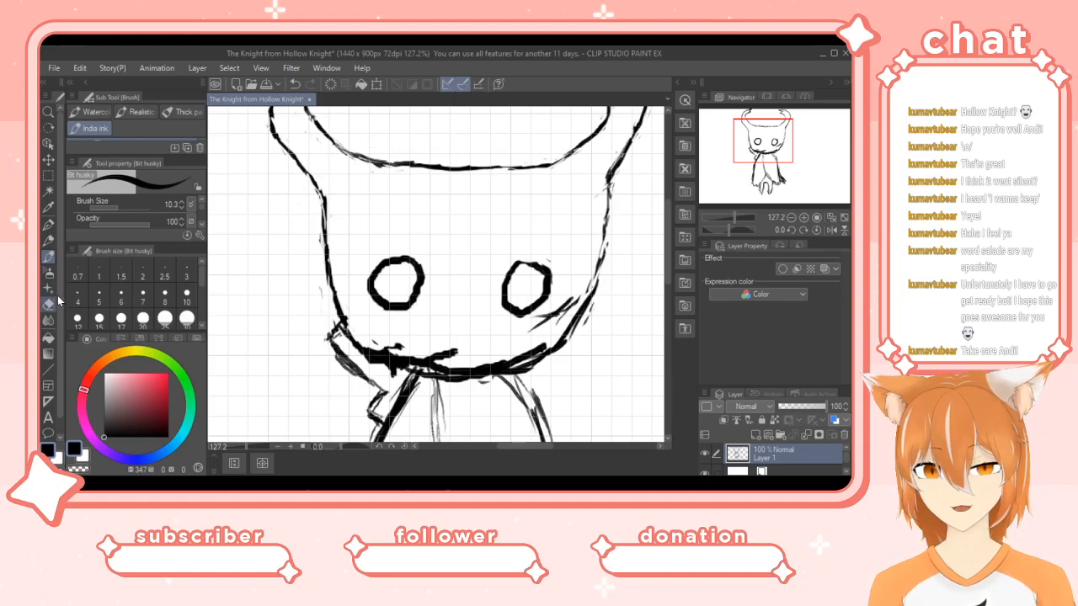
key(e)
mouse_move(346, 375)
mouse_down()
mouse_move(353, 379)
mouse_move(337, 361)
mouse_move(356, 378)
mouse_move(330, 349)
mouse_up()
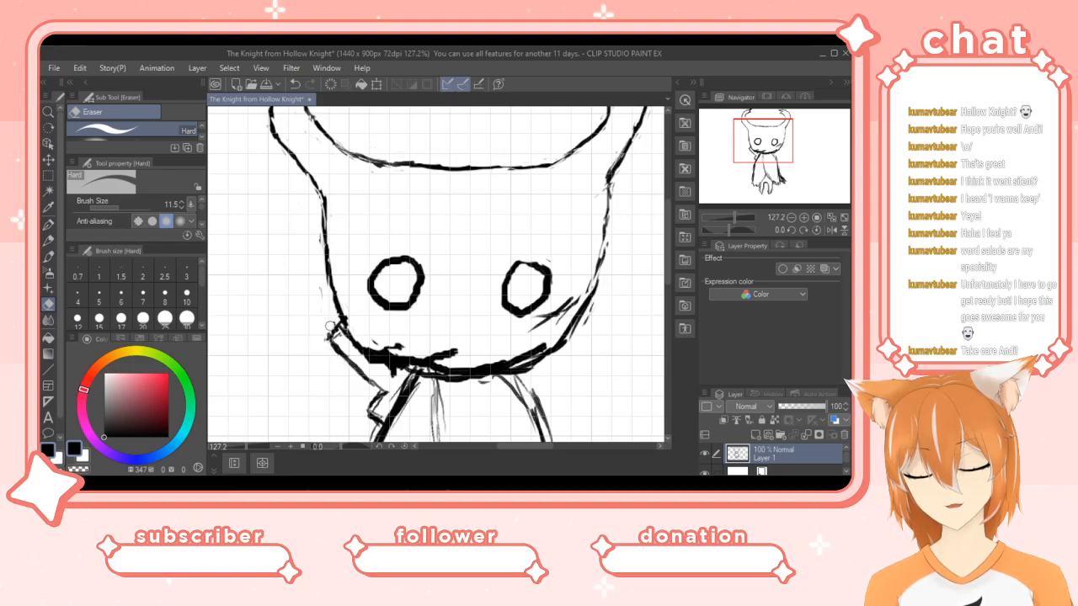
drag(320, 303, 319, 232)
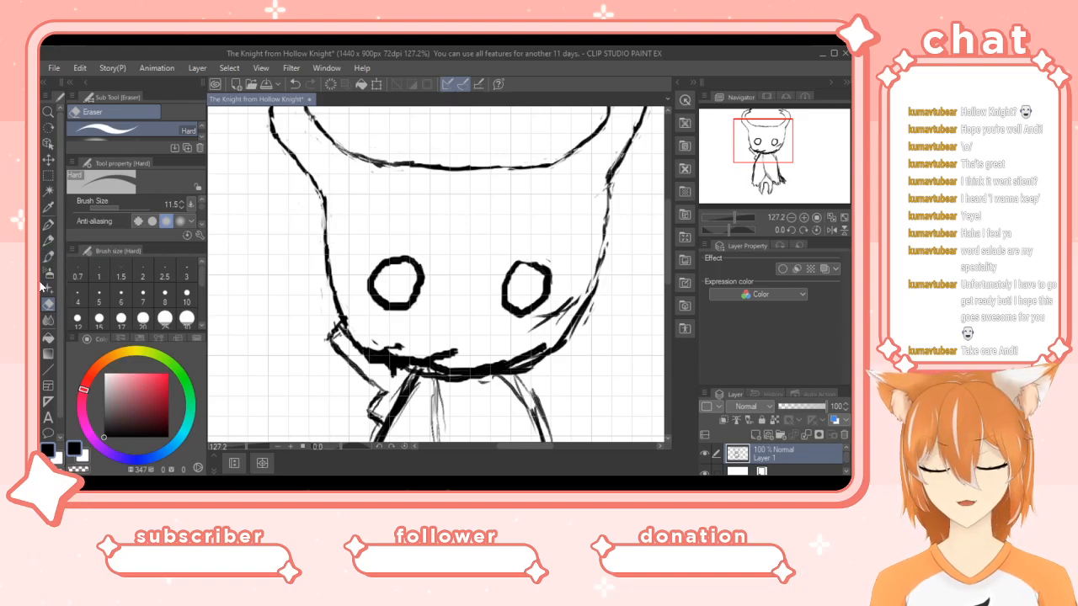
Erase the loose strokes below the right eye and along the right jaw, and redraw the head's right outline with the brush.
mouse_move(571, 296)
mouse_down()
mouse_move(544, 327)
mouse_move(551, 315)
mouse_move(521, 331)
mouse_move(494, 309)
mouse_up()
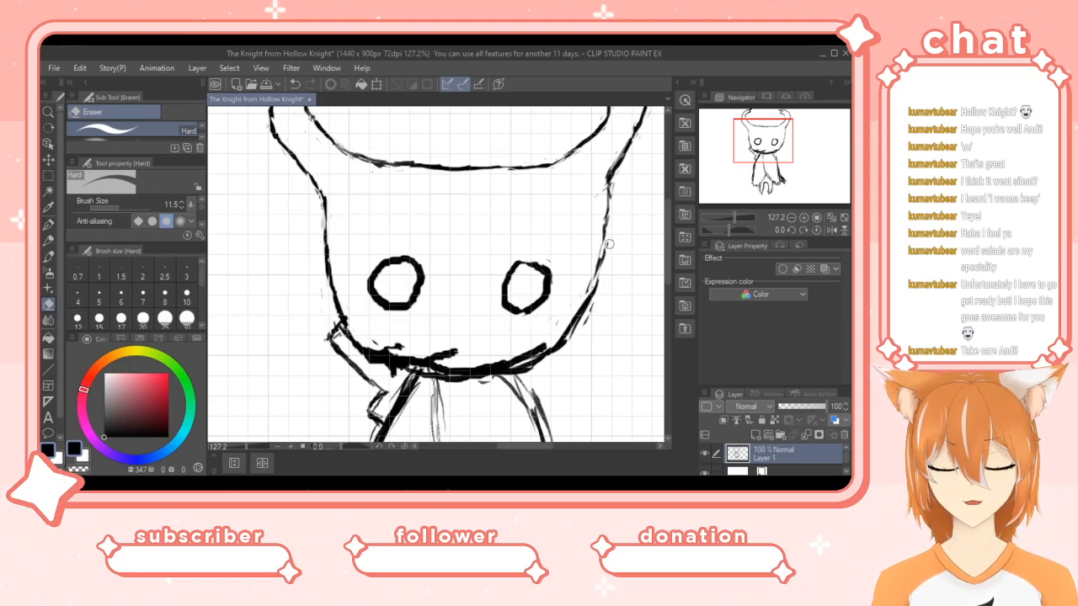
mouse_move(591, 292)
mouse_down()
mouse_move(575, 328)
mouse_move(597, 243)
mouse_move(561, 333)
mouse_move(510, 366)
mouse_move(529, 348)
mouse_up()
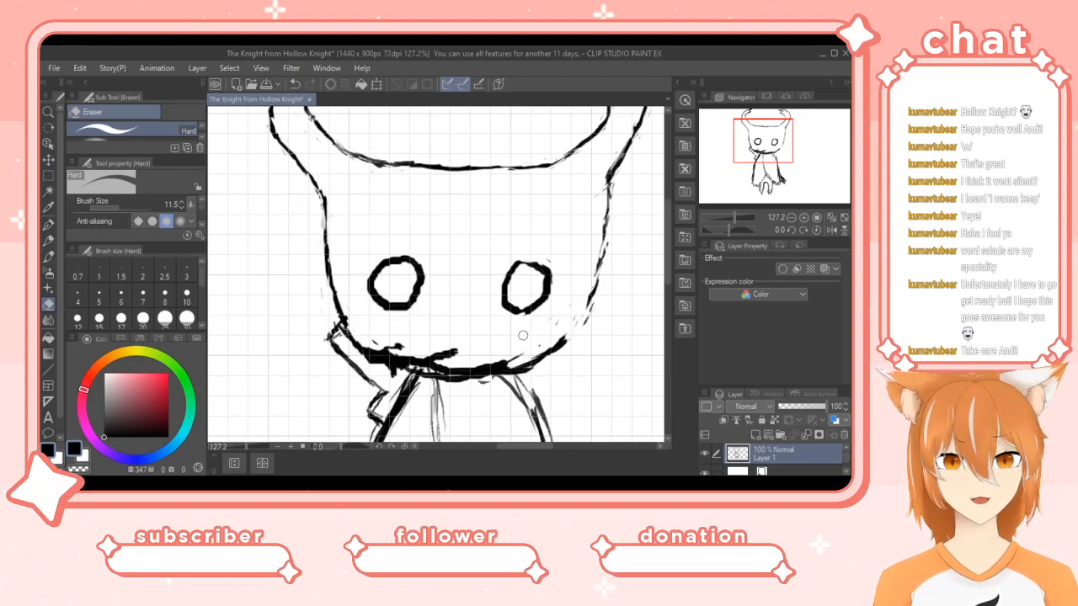
click(51, 259)
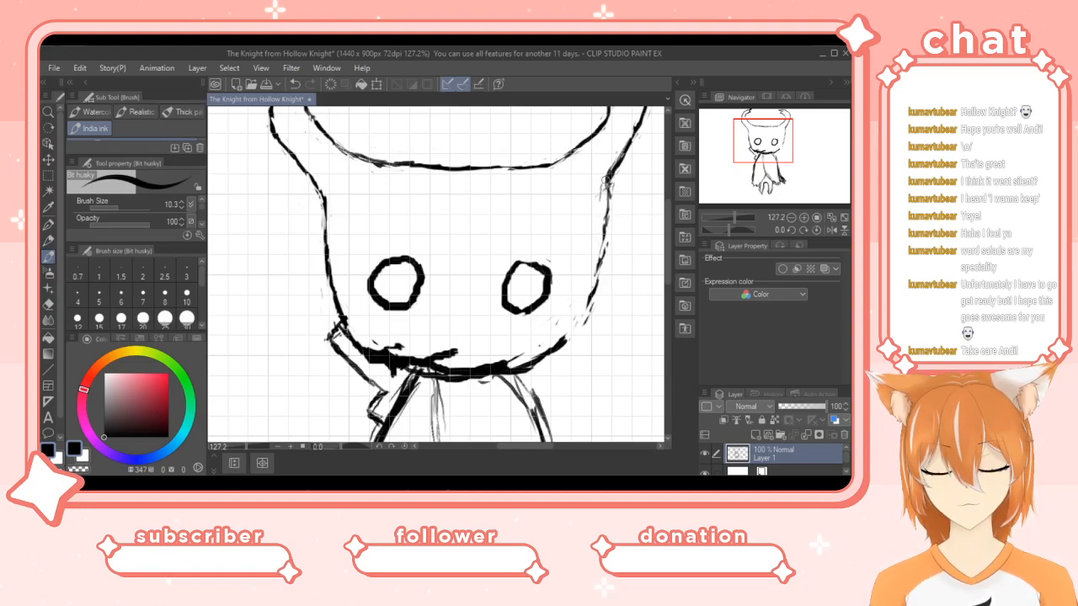
drag(606, 179, 595, 235)
drag(606, 194, 589, 269)
mouse_move(605, 227)
mouse_down()
mouse_move(585, 309)
mouse_move(545, 357)
mouse_move(592, 299)
mouse_up()
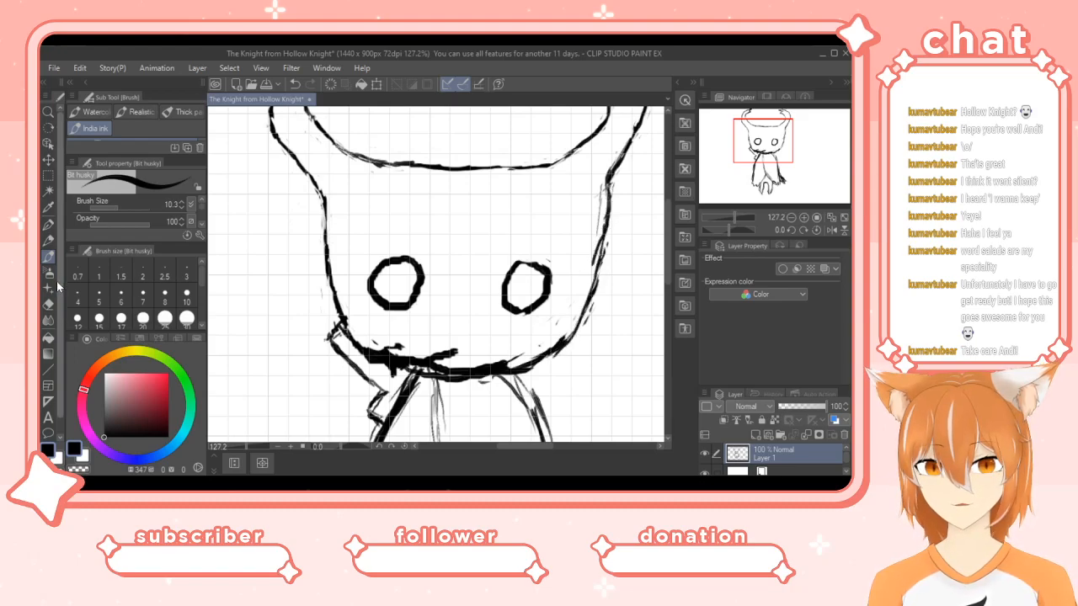
Thin the redrawn right head outline with the eraser and brush over its weak upper part.
key(e)
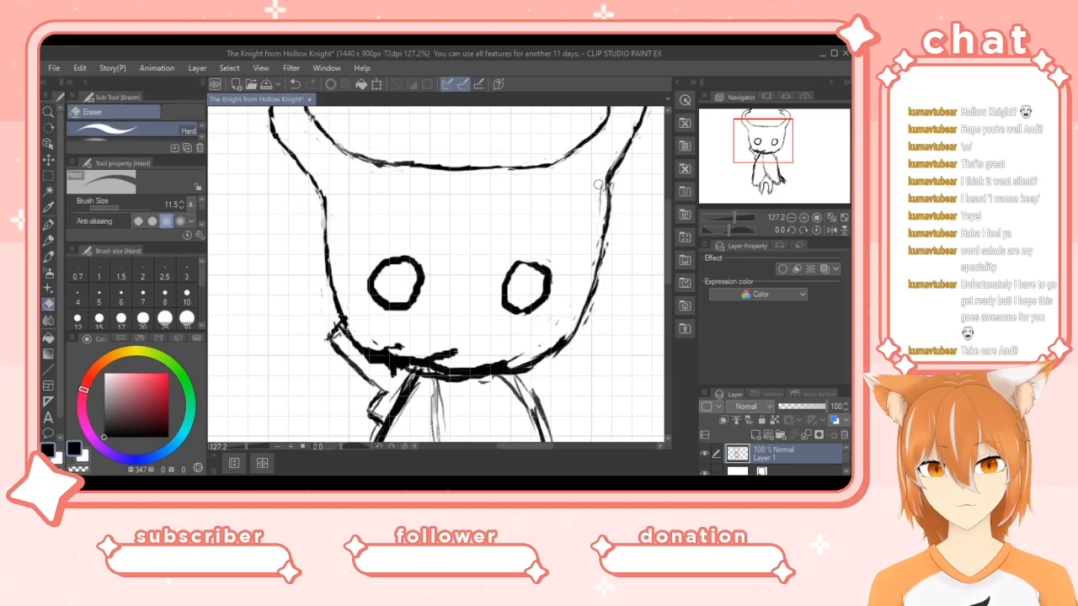
drag(612, 182, 593, 299)
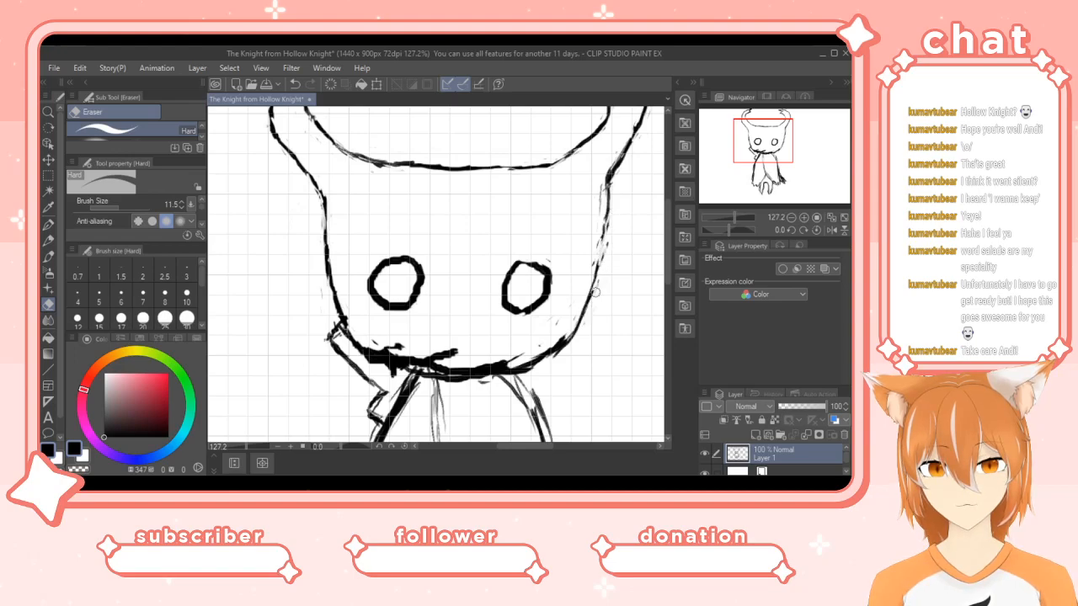
mouse_move(606, 243)
mouse_down()
mouse_move(615, 208)
mouse_move(601, 264)
mouse_move(607, 217)
mouse_move(614, 230)
mouse_move(579, 253)
mouse_up()
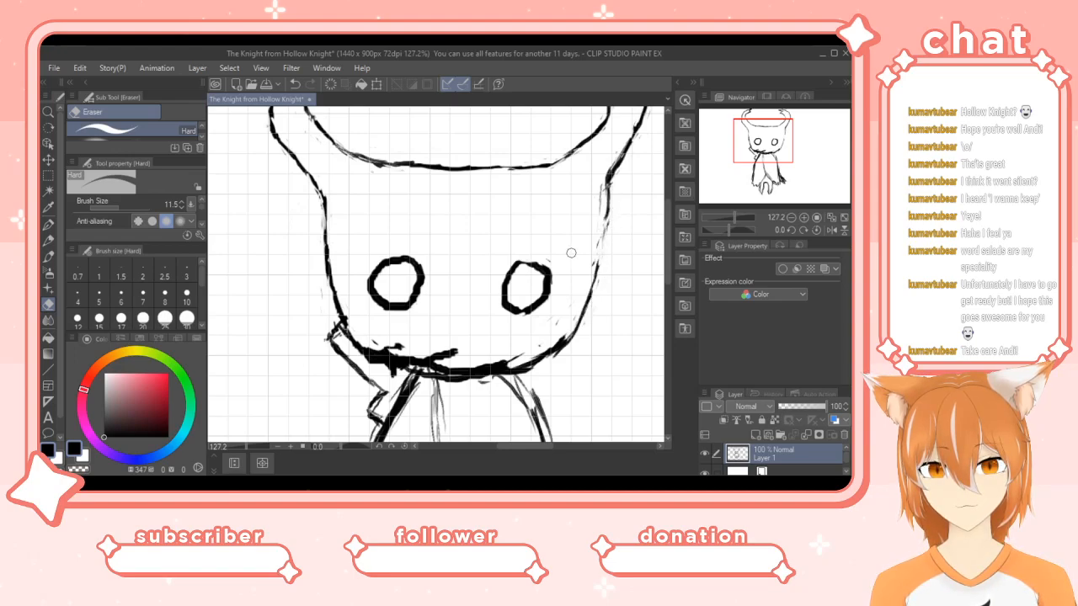
key(p)
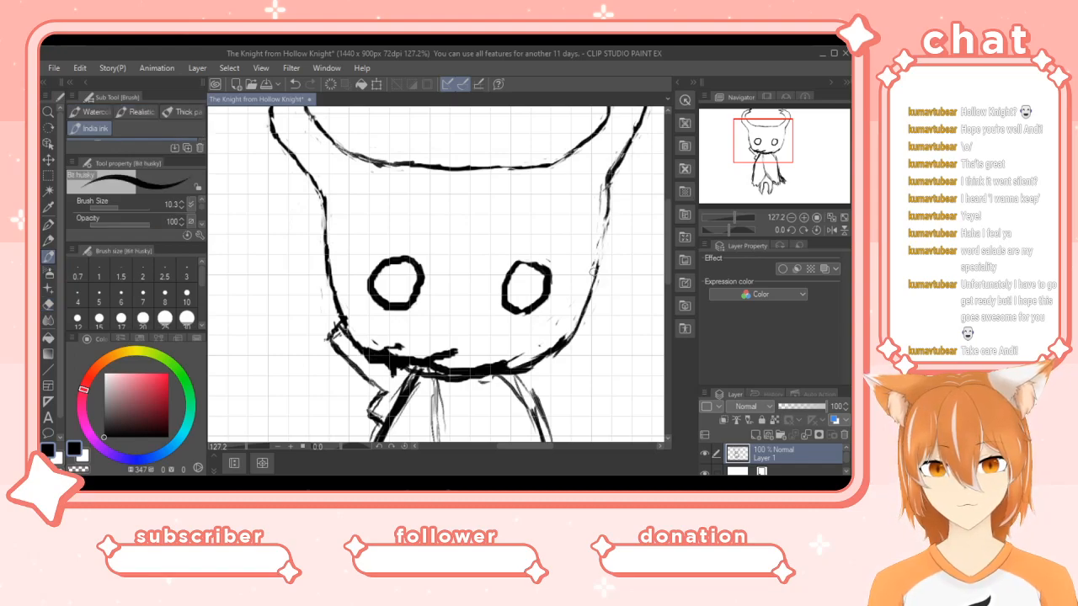
mouse_move(595, 264)
mouse_down()
mouse_move(602, 239)
mouse_move(592, 275)
mouse_move(606, 185)
mouse_up()
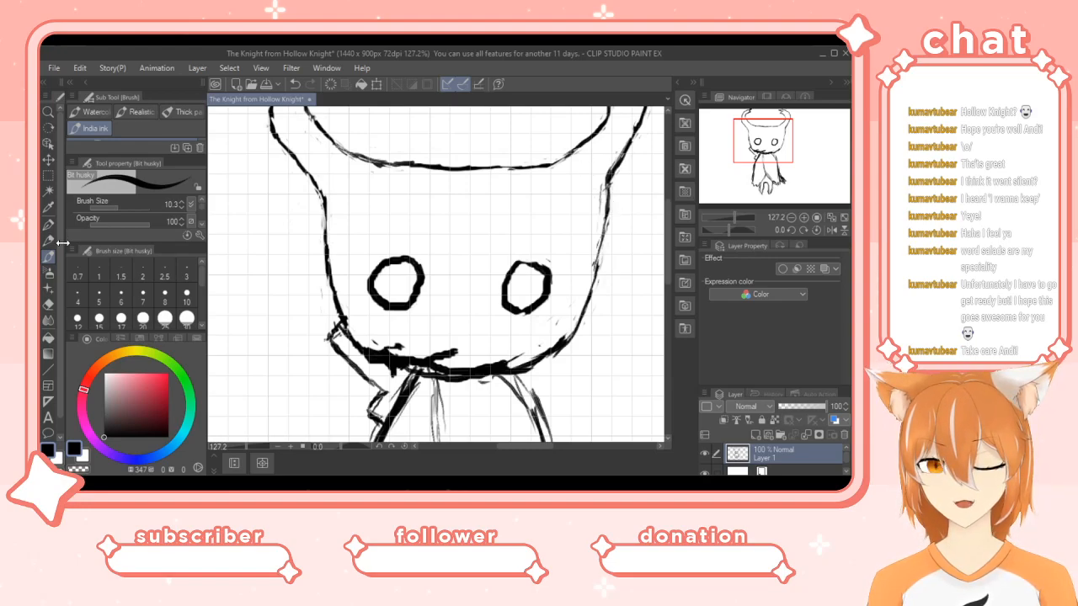
Erase the rough, thick strokes along the chin and left jaw down to a thin curved line.
click(51, 305)
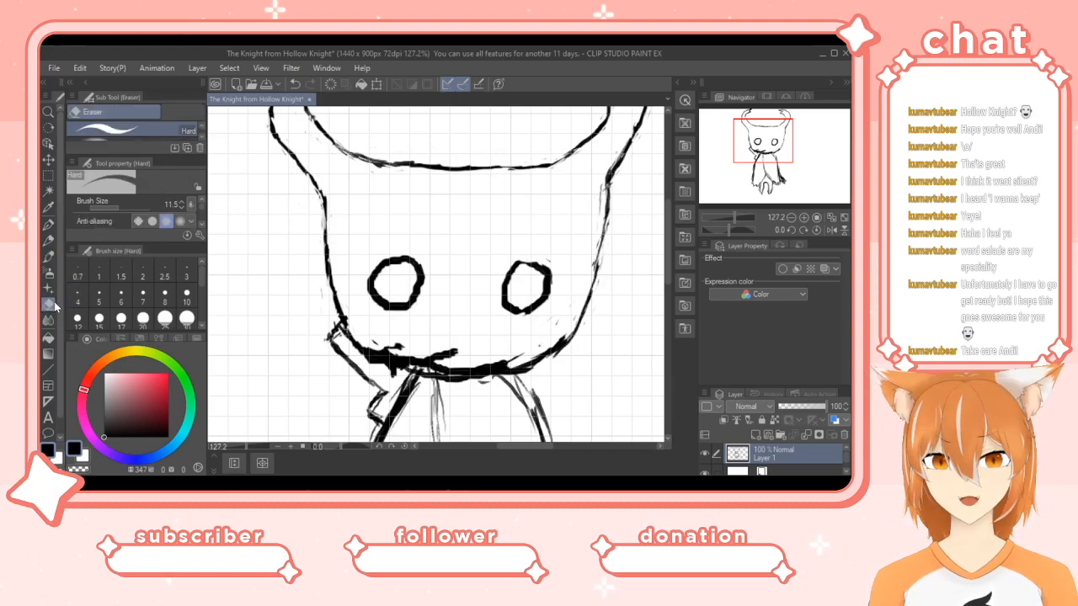
drag(461, 348, 438, 354)
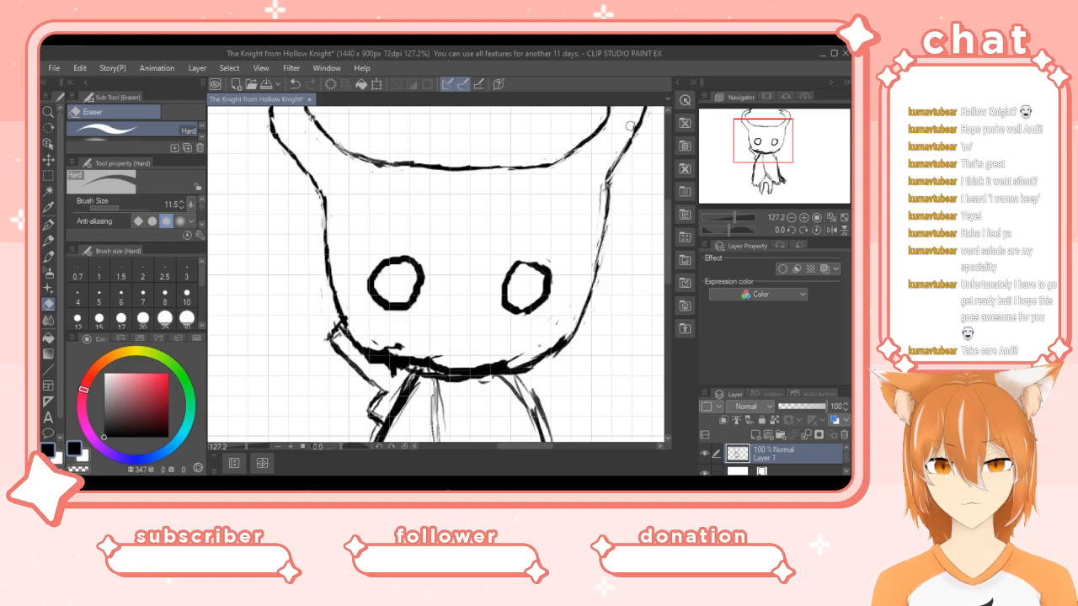
drag(667, 234, 668, 248)
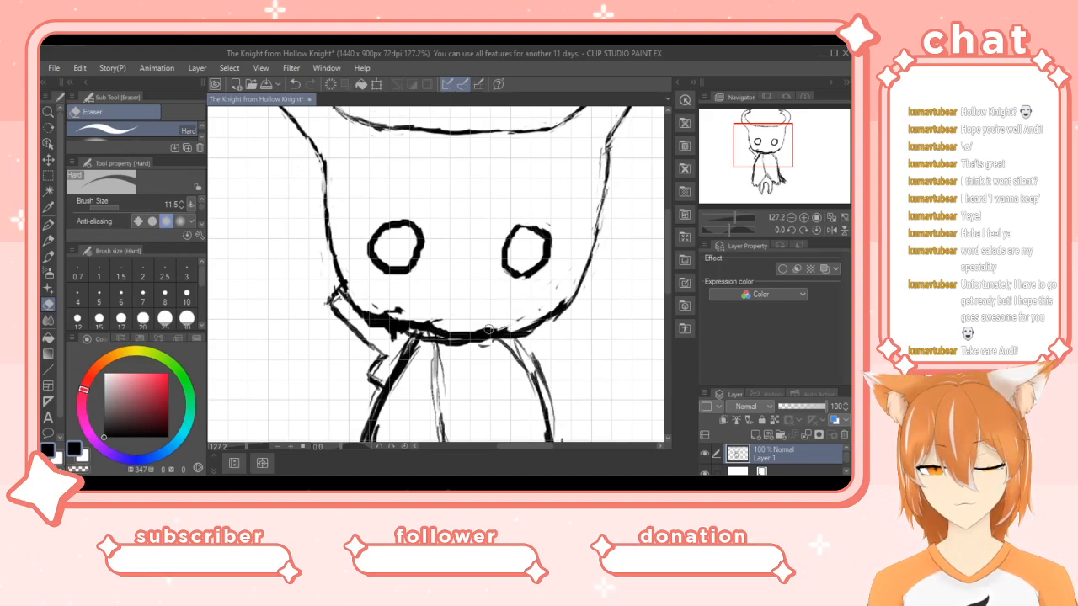
mouse_move(495, 326)
mouse_down()
mouse_move(389, 316)
mouse_move(402, 316)
mouse_up()
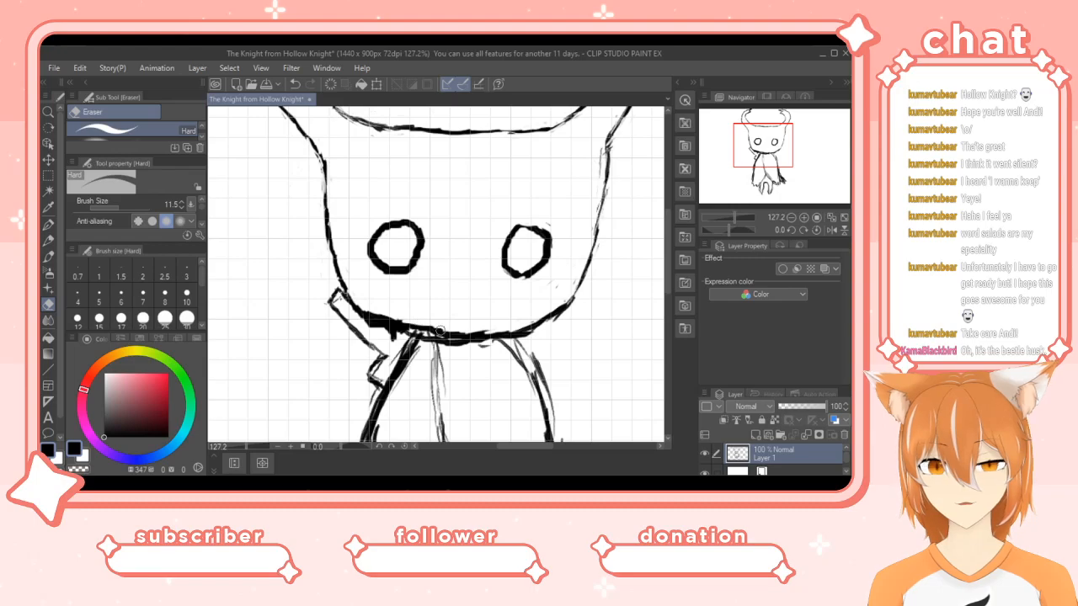
mouse_move(442, 330)
mouse_down()
mouse_move(503, 328)
mouse_move(466, 339)
mouse_move(369, 310)
mouse_move(447, 333)
mouse_move(380, 328)
mouse_move(349, 306)
mouse_move(397, 337)
mouse_up()
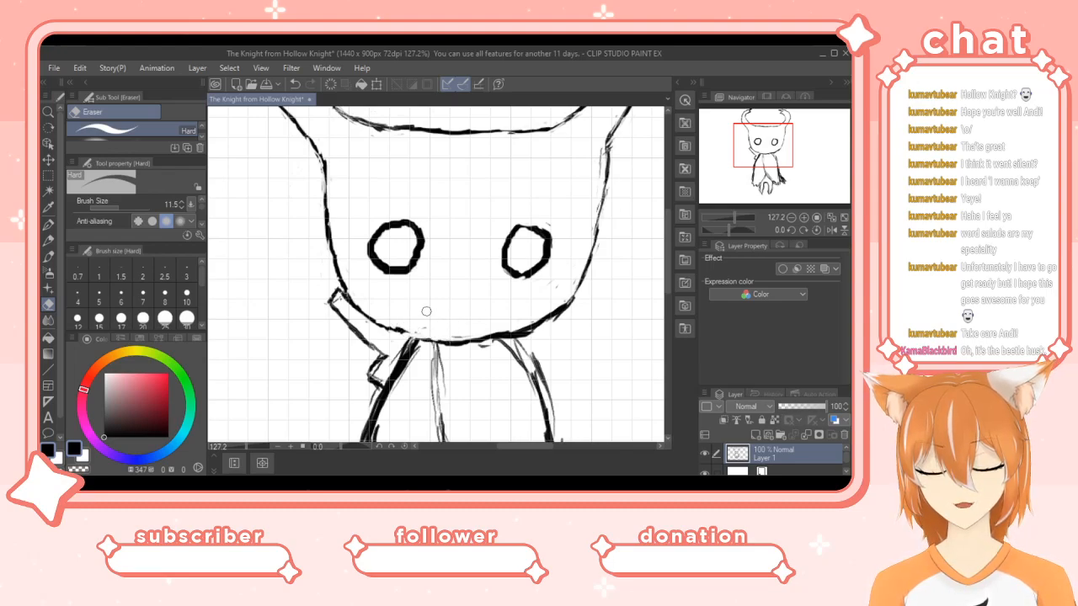
Brush over the chin line's left part and thin its thick right part with the eraser.
click(47, 257)
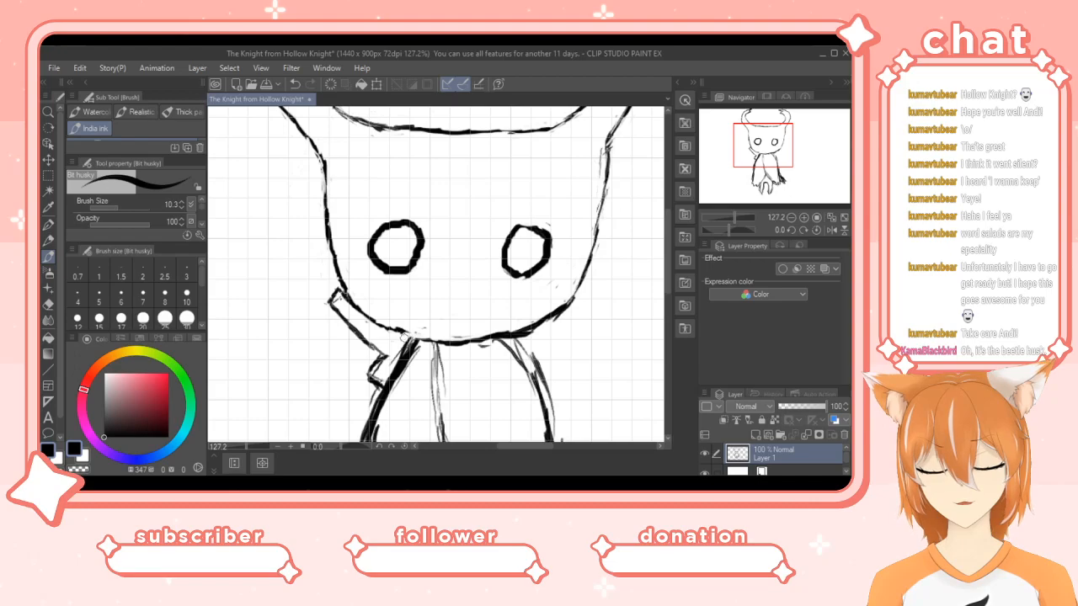
drag(450, 342, 401, 336)
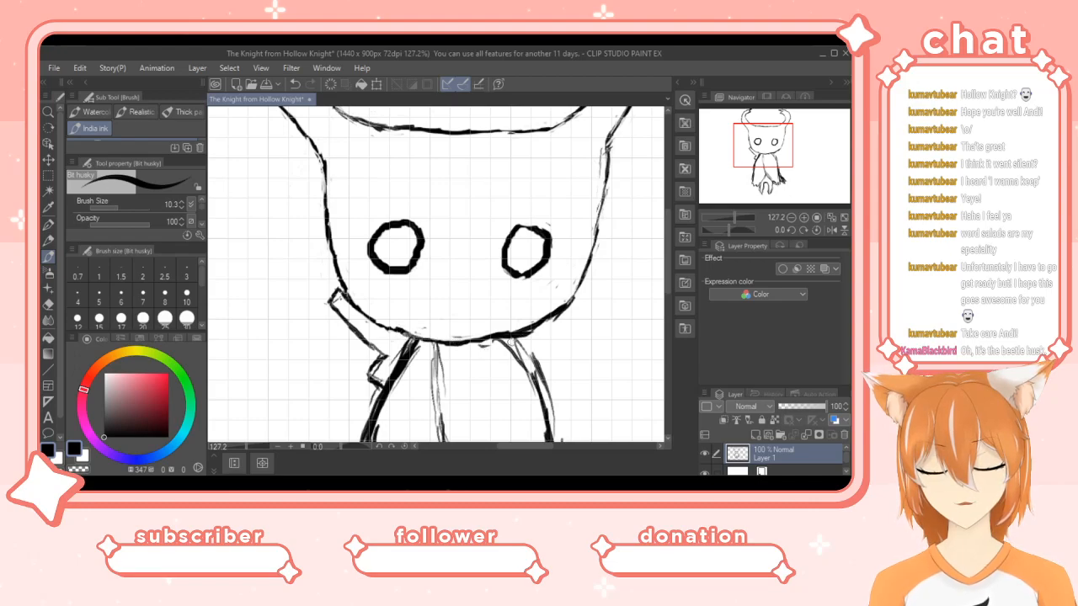
key(e)
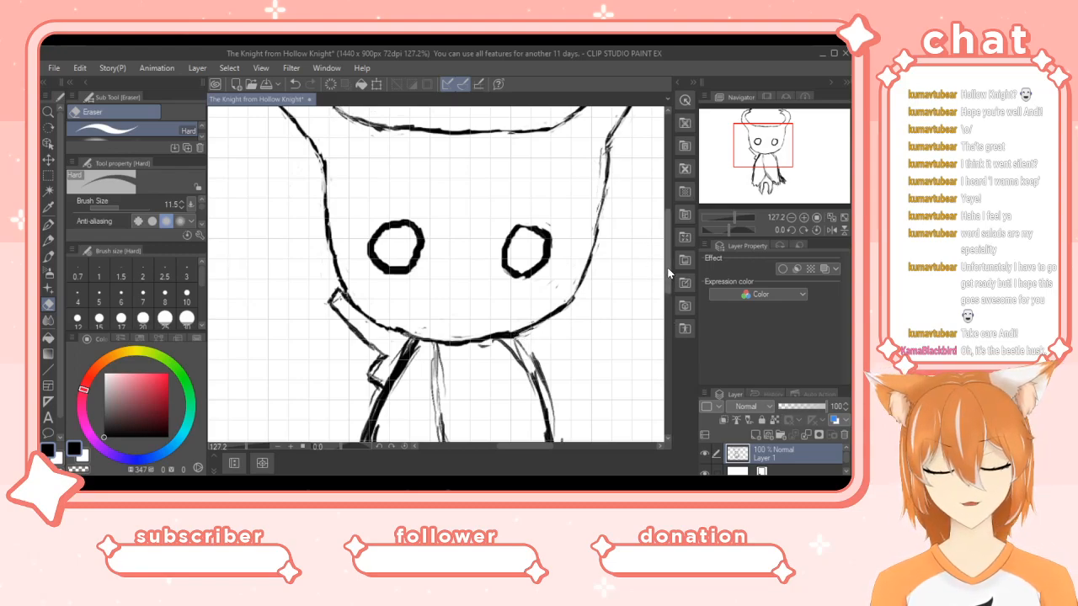
Erase the stray strokes beside the cloak's centre fold and clean up the lines around its left and right shoulders.
drag(667, 227, 668, 297)
mouse_move(393, 275)
mouse_down()
mouse_move(387, 235)
mouse_move(383, 243)
mouse_move(343, 205)
mouse_move(401, 224)
mouse_move(400, 245)
mouse_move(416, 223)
mouse_move(424, 245)
mouse_move(442, 250)
mouse_move(445, 235)
mouse_move(436, 235)
mouse_move(446, 325)
mouse_move(469, 392)
mouse_move(496, 411)
mouse_move(447, 316)
mouse_move(440, 278)
mouse_up()
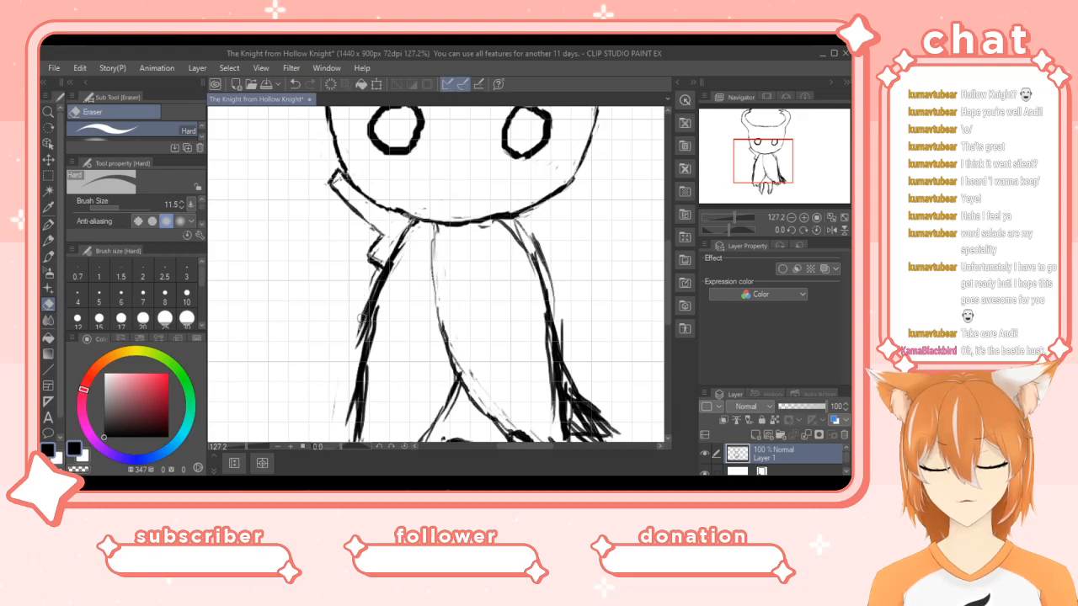
mouse_move(363, 316)
mouse_down()
mouse_move(361, 330)
mouse_move(371, 265)
mouse_up()
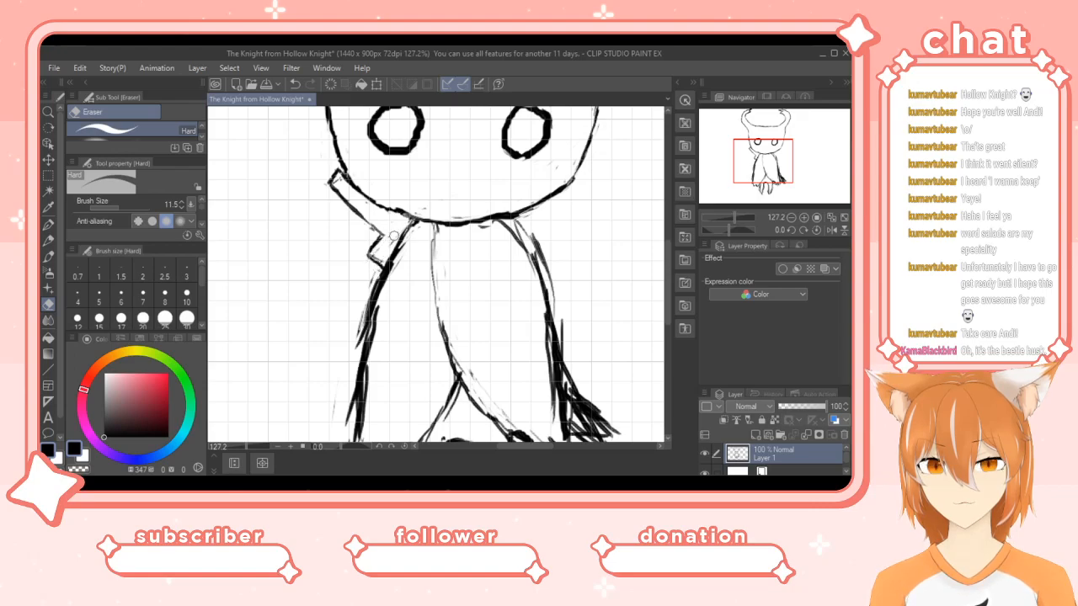
mouse_move(537, 244)
mouse_down()
mouse_move(543, 261)
mouse_move(540, 242)
mouse_up()
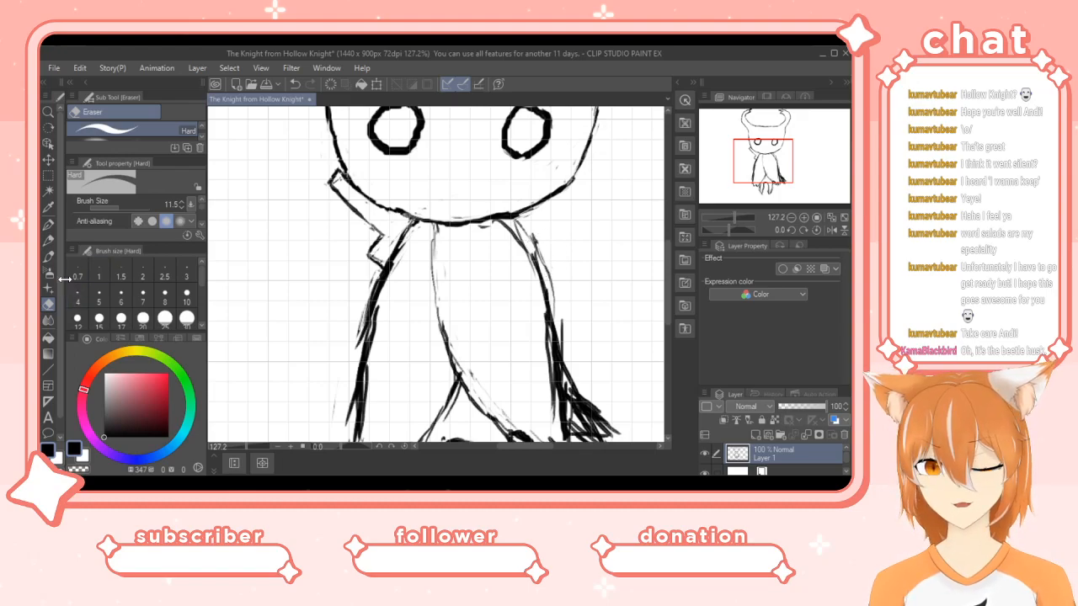
Brush over the cloak's right shoulder line and erase the doubled strokes along its upper right outline.
click(51, 257)
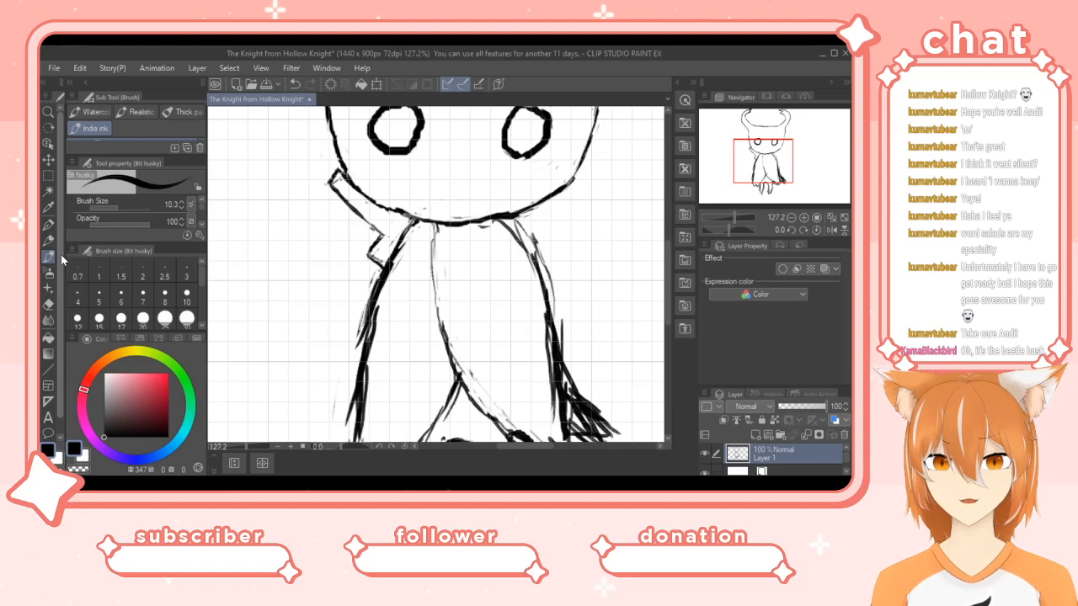
mouse_move(551, 321)
mouse_down()
mouse_move(535, 255)
mouse_move(504, 217)
mouse_up()
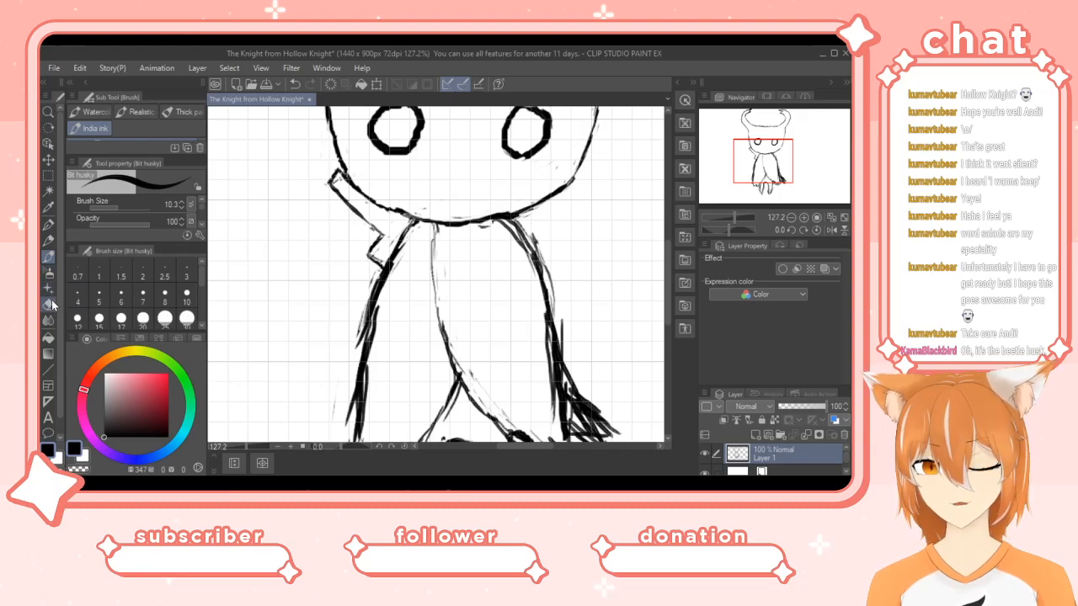
mouse_move(542, 246)
mouse_down()
mouse_move(531, 234)
mouse_move(540, 263)
mouse_move(527, 239)
mouse_move(547, 251)
mouse_move(549, 304)
mouse_move(541, 253)
mouse_move(501, 240)
mouse_move(498, 220)
mouse_move(521, 252)
mouse_move(541, 244)
mouse_move(551, 275)
mouse_move(536, 218)
mouse_move(562, 346)
mouse_up()
key(e)
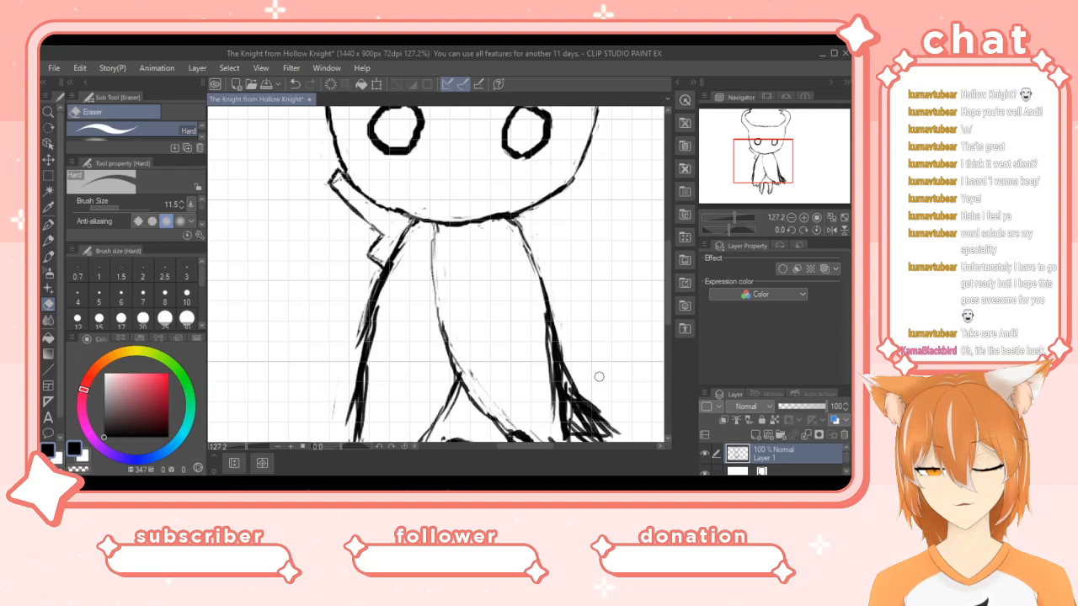
Erase the doubled and thick strokes along the cloak's left outline down to a single thin line.
scroll(673, 328, down, 3)
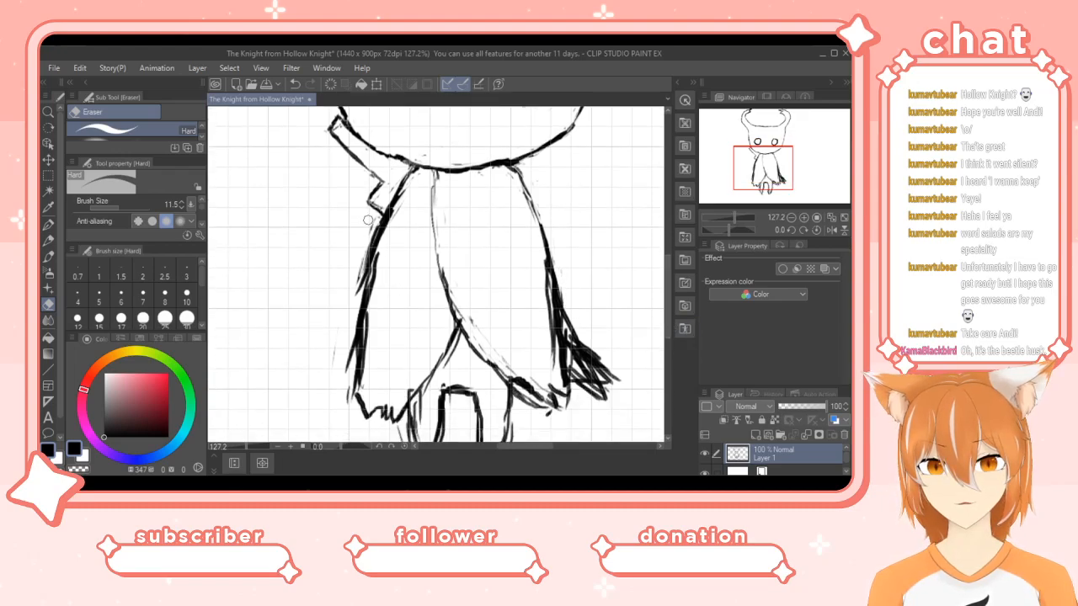
mouse_move(374, 271)
mouse_down()
mouse_move(407, 185)
mouse_move(373, 259)
mouse_move(380, 230)
mouse_move(369, 300)
mouse_up()
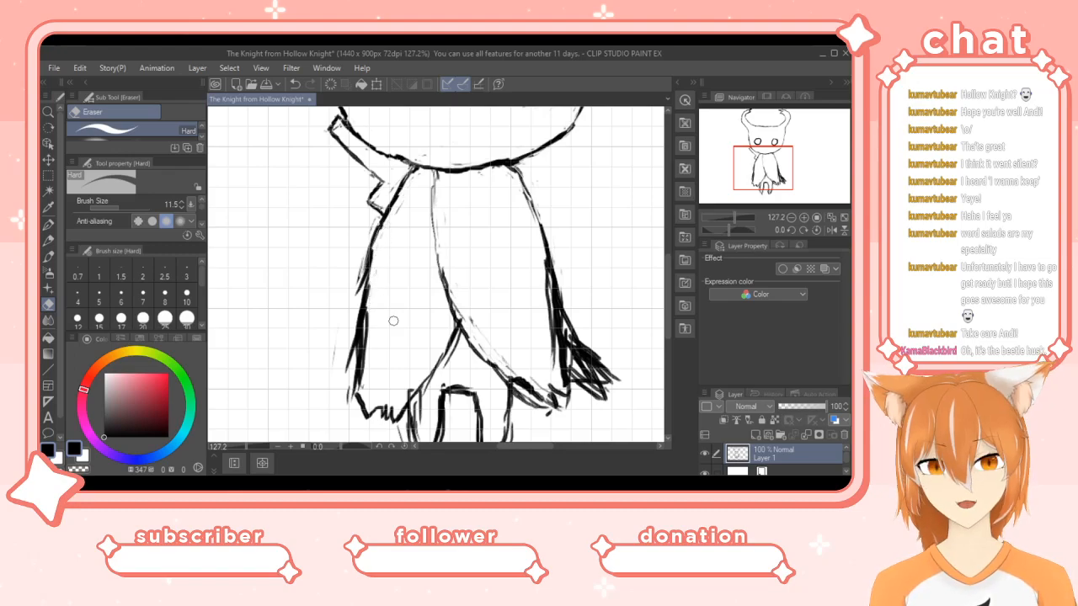
mouse_move(373, 282)
mouse_down()
mouse_move(358, 391)
mouse_move(364, 363)
mouse_move(344, 360)
mouse_move(349, 378)
mouse_move(373, 229)
mouse_up()
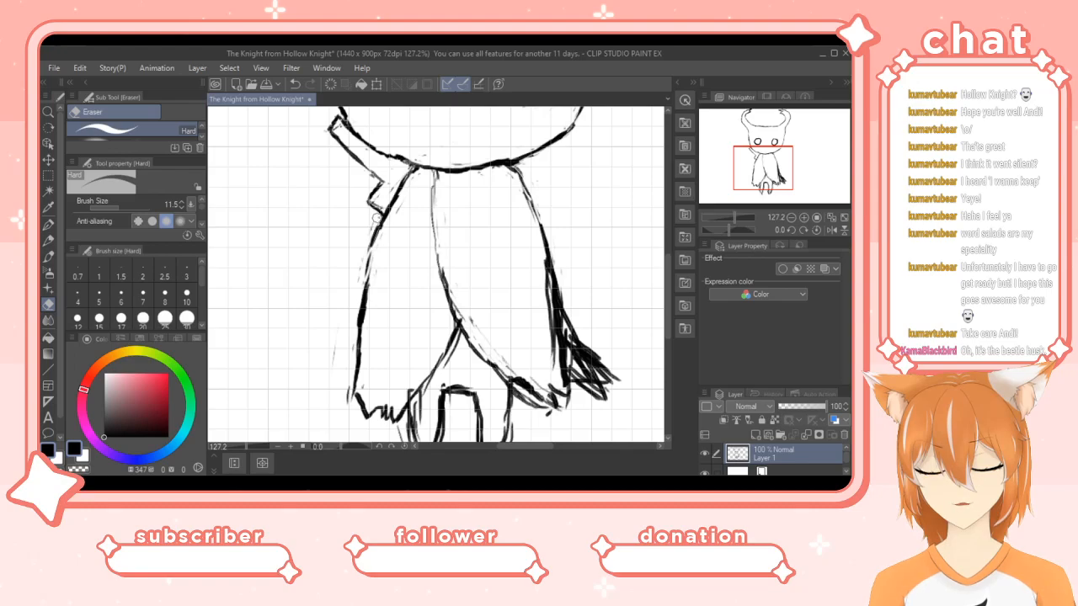
drag(344, 342, 352, 366)
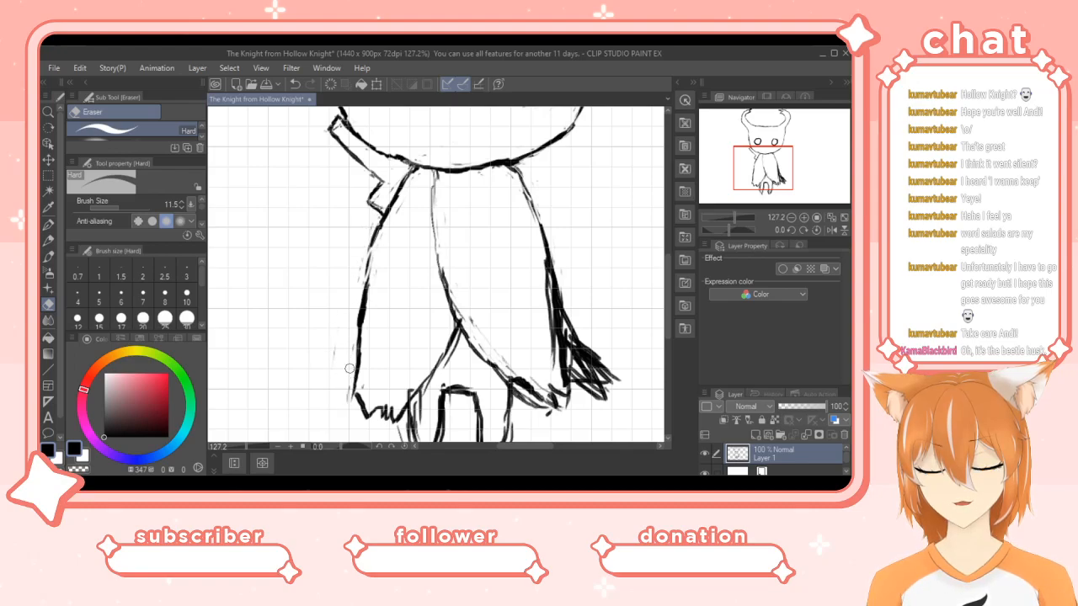
mouse_move(375, 301)
mouse_down()
mouse_move(366, 308)
mouse_move(367, 292)
mouse_move(371, 311)
mouse_up()
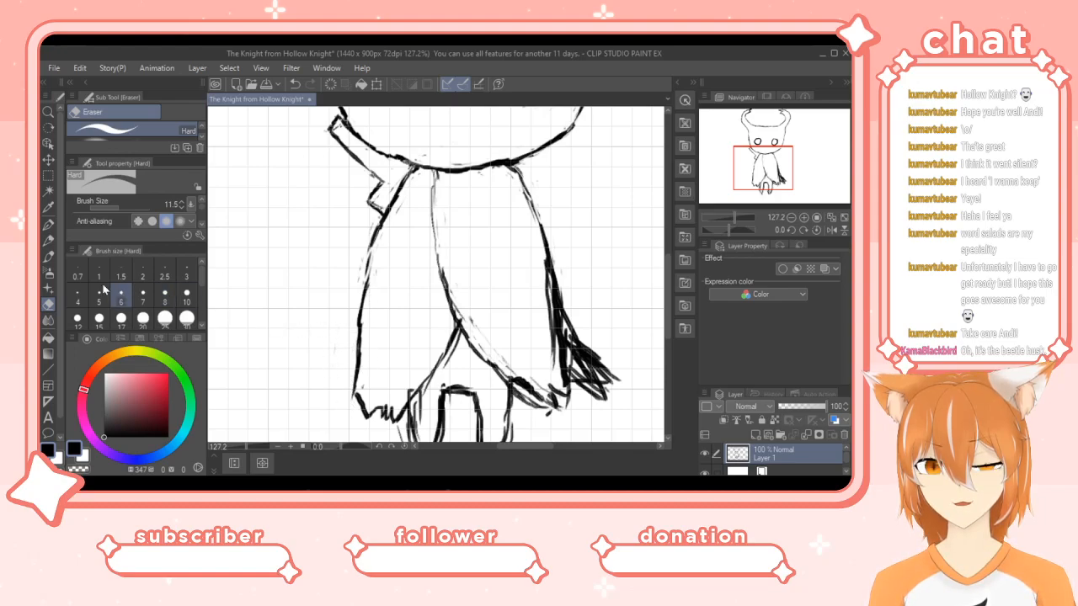
Brush over the lower part of the cloak's left outline and erase the excess at its bottom left corner.
click(50, 256)
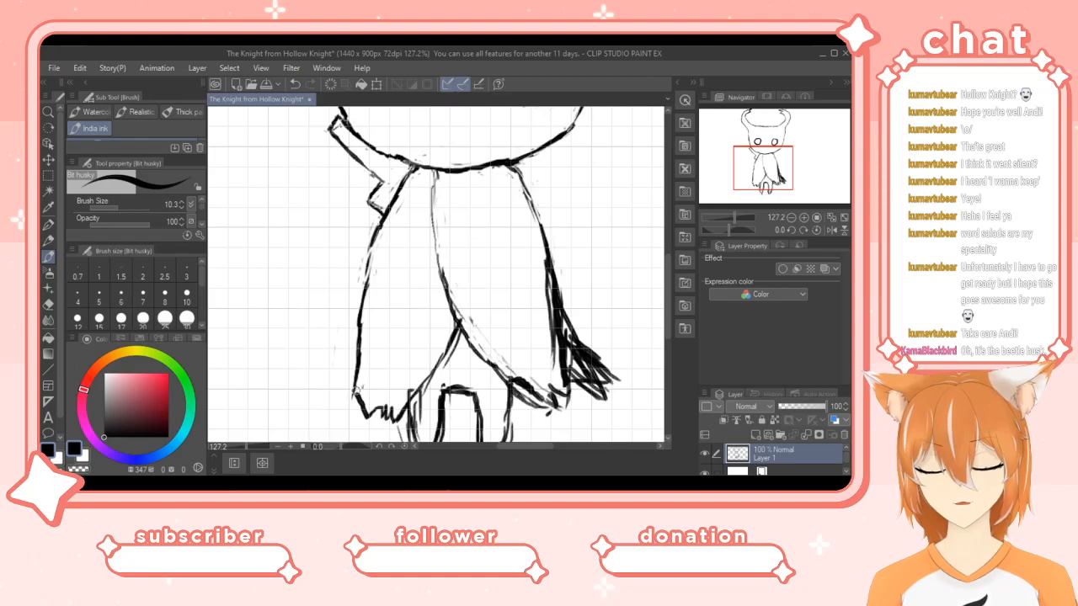
drag(441, 402, 476, 402)
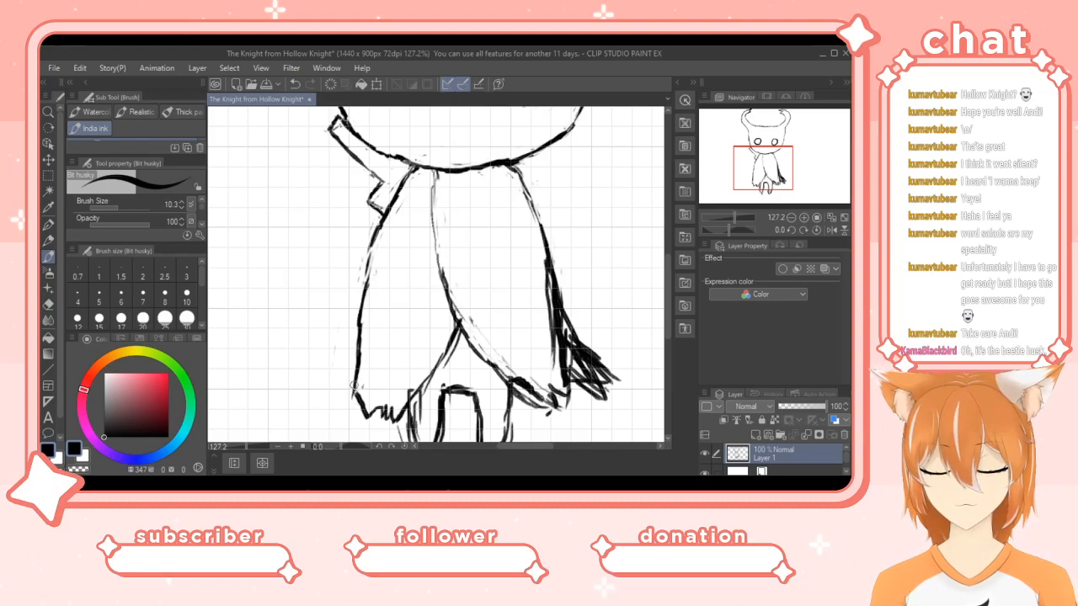
drag(361, 312, 364, 408)
key(e)
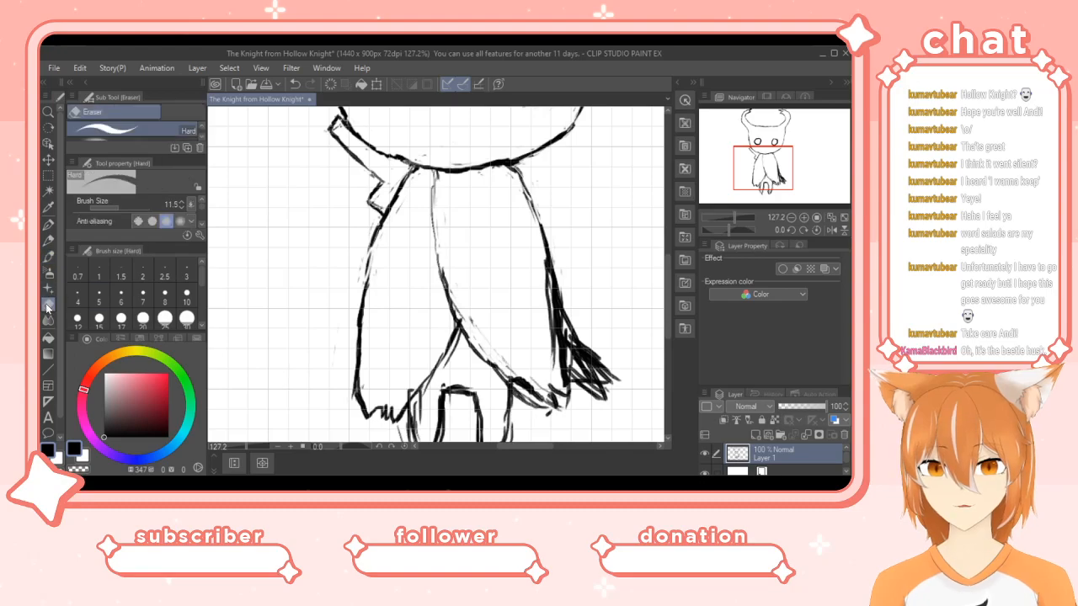
drag(351, 381, 355, 403)
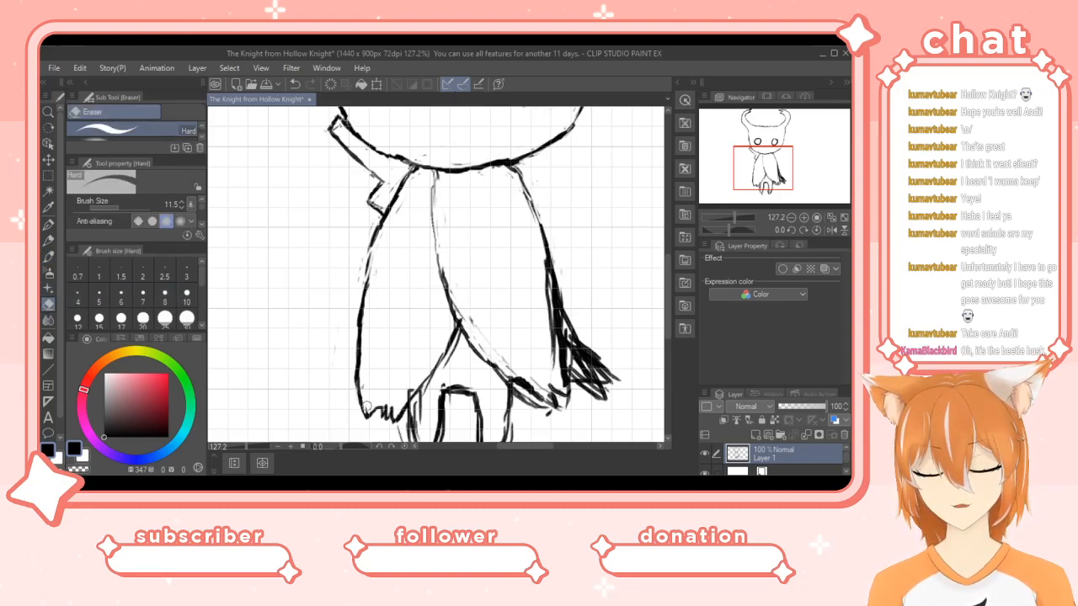
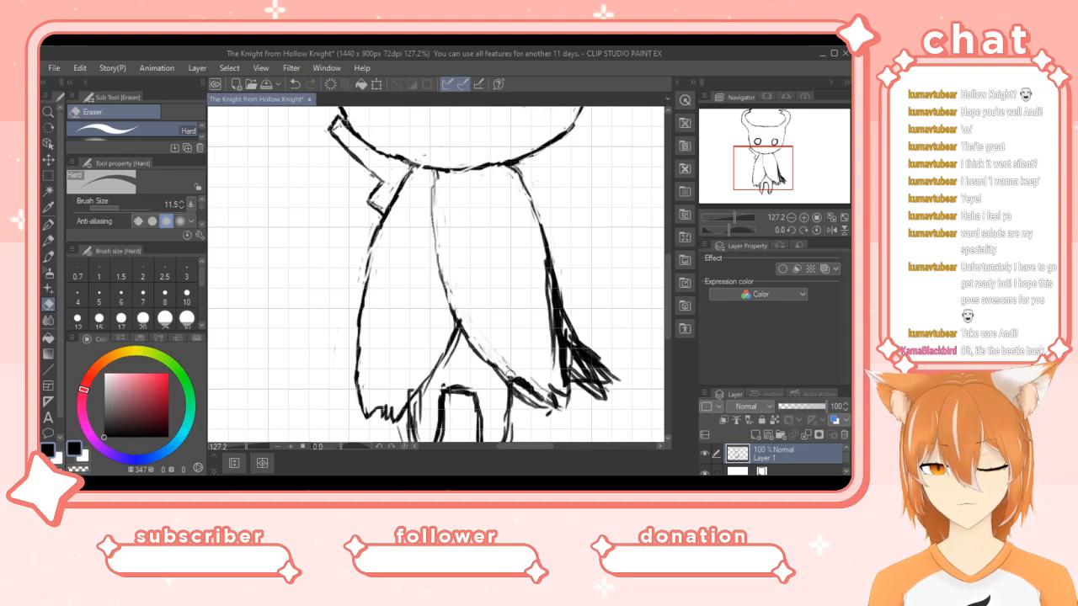
Erase the thick, overlapping strokes on the cloak's lower right outline and its torn, protruding right tip.
mouse_move(559, 312)
mouse_down()
mouse_move(547, 268)
mouse_move(581, 369)
mouse_move(588, 343)
mouse_up()
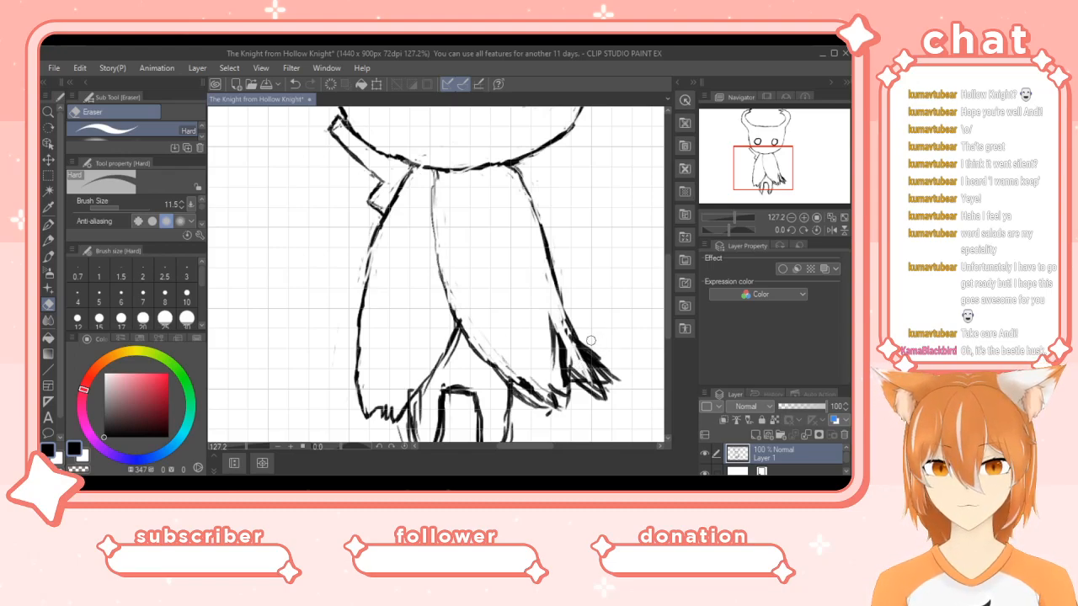
drag(583, 346, 619, 381)
mouse_move(572, 329)
mouse_down()
mouse_move(554, 343)
mouse_move(562, 364)
mouse_up()
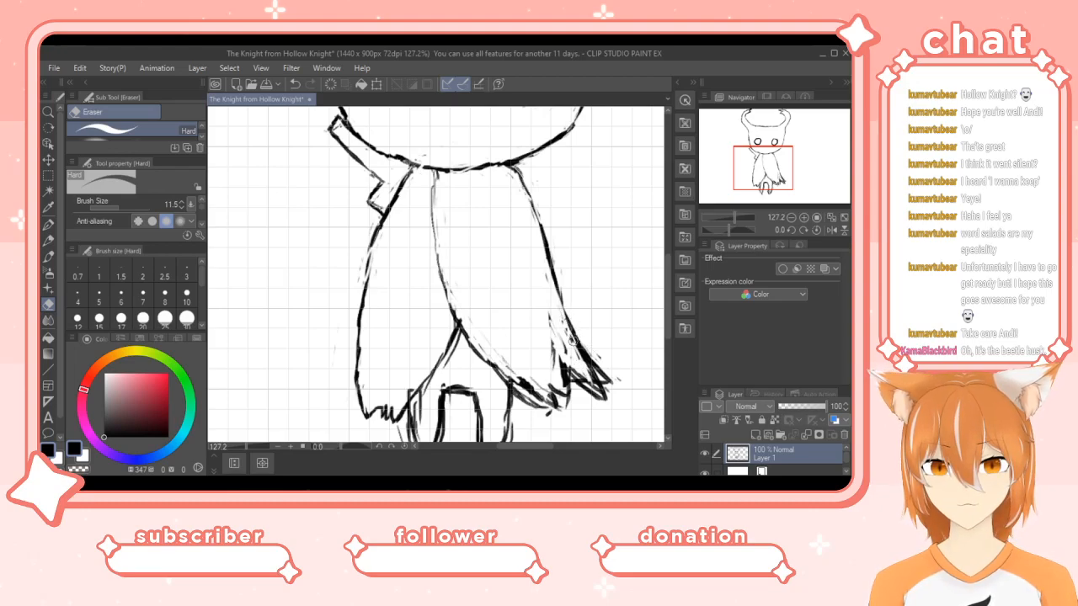
Redraw the cloak's lower right edge with the brush and erase the thick strokes along the right flap's hem.
click(51, 255)
drag(558, 298, 559, 397)
key(e)
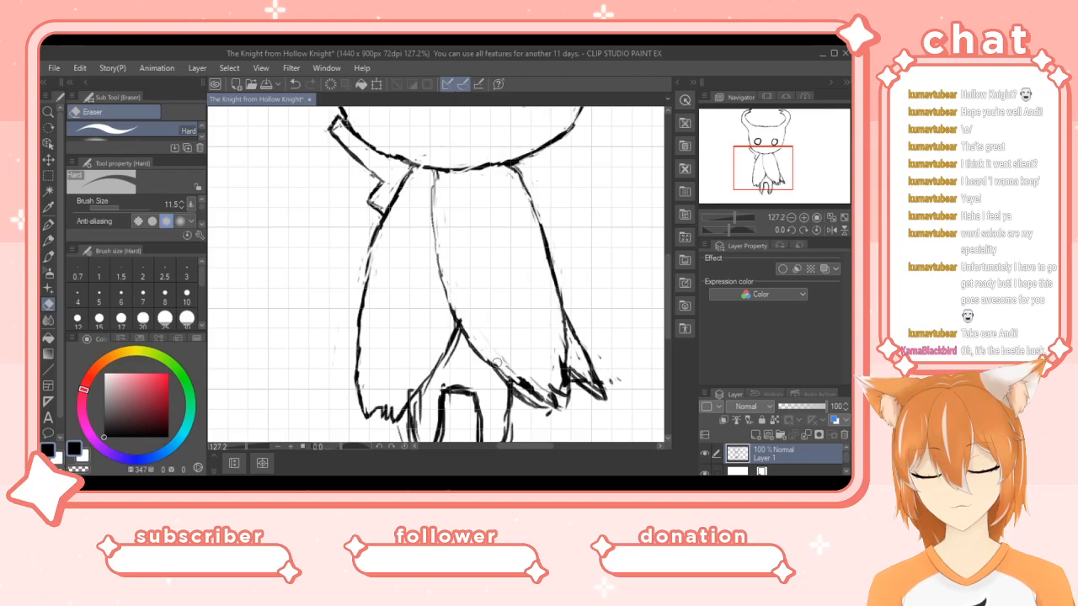
mouse_move(508, 372)
mouse_down()
mouse_move(529, 389)
mouse_move(520, 379)
mouse_up()
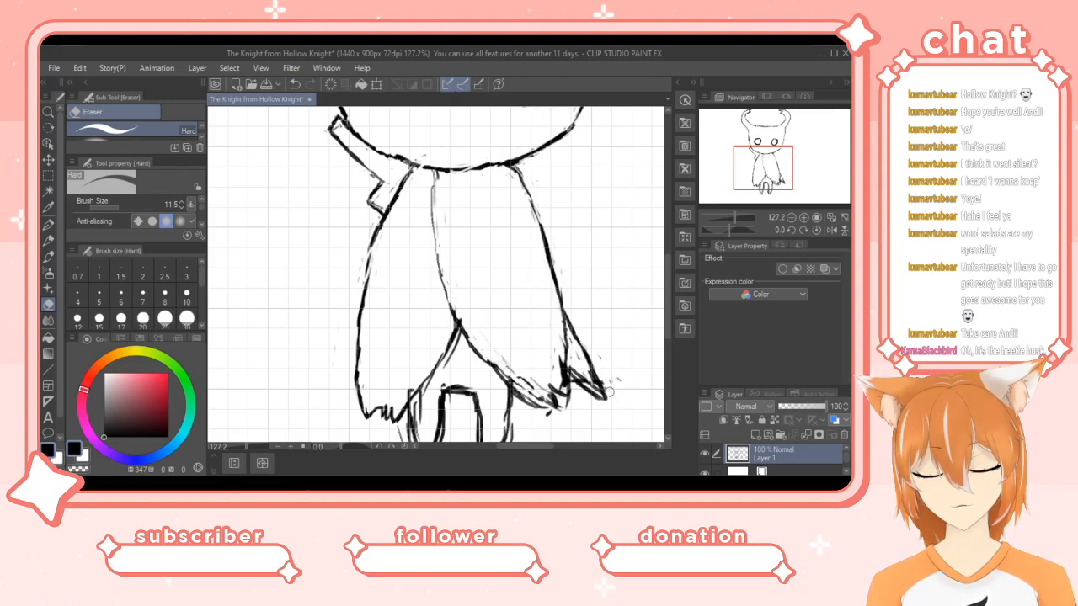
drag(587, 376, 579, 379)
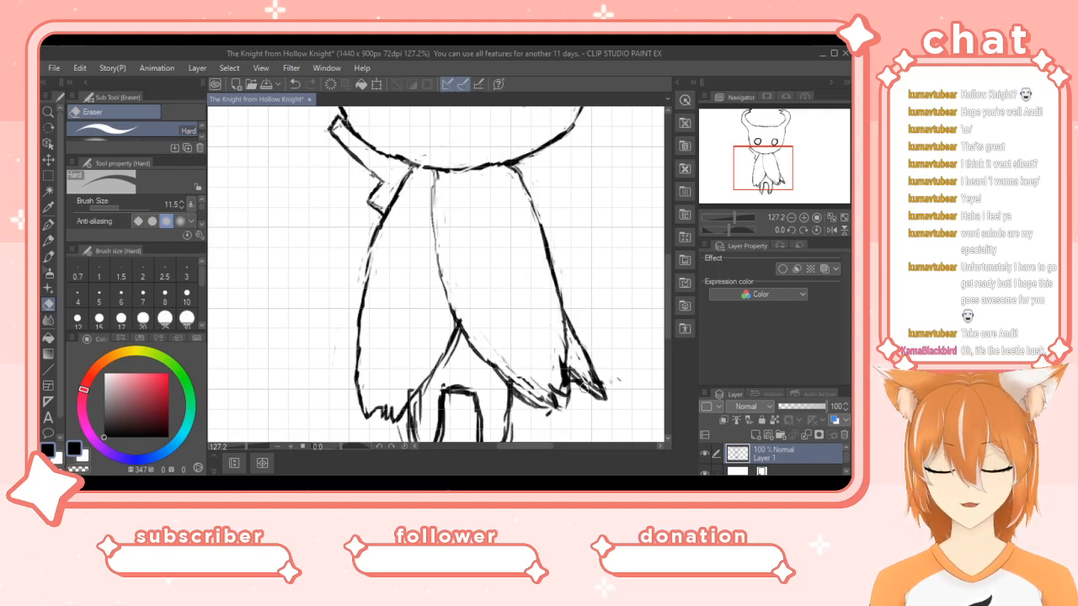
Add brush strokes to the cloak's protruding right tip and erase the tip back to a smaller, shorter point.
key(p)
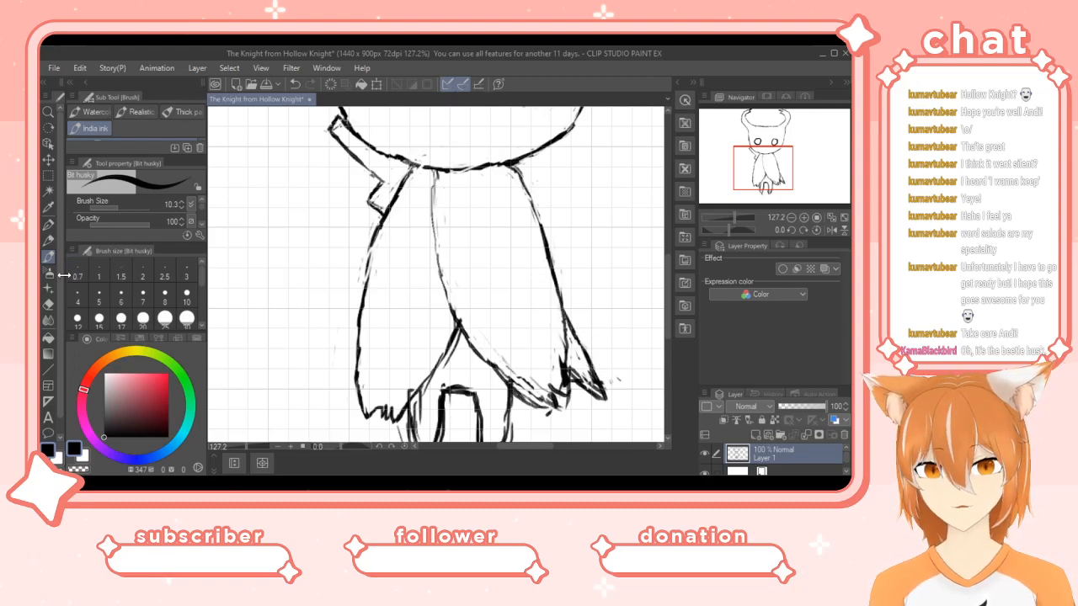
mouse_move(585, 391)
mouse_down()
mouse_move(565, 348)
mouse_move(596, 386)
mouse_up()
drag(563, 325, 580, 355)
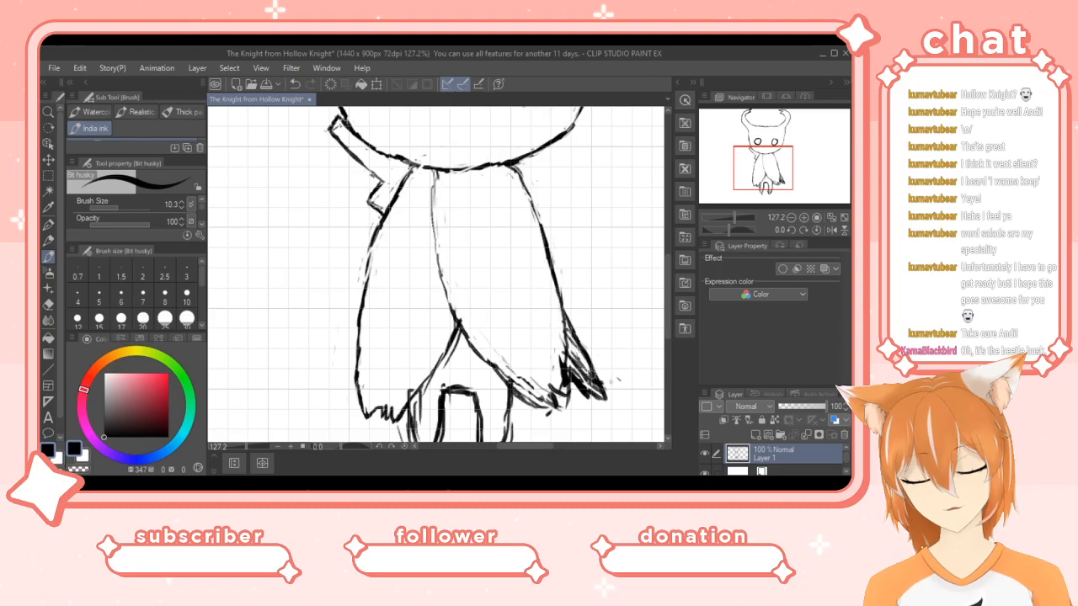
click(48, 304)
mouse_move(578, 319)
mouse_down()
mouse_move(571, 330)
mouse_move(568, 309)
mouse_move(585, 350)
mouse_up()
mouse_move(581, 389)
mouse_down()
mouse_move(608, 392)
mouse_move(579, 391)
mouse_move(569, 372)
mouse_move(599, 399)
mouse_move(602, 367)
mouse_move(602, 401)
mouse_move(629, 362)
mouse_move(613, 390)
mouse_move(585, 408)
mouse_move(600, 379)
mouse_move(579, 364)
mouse_up()
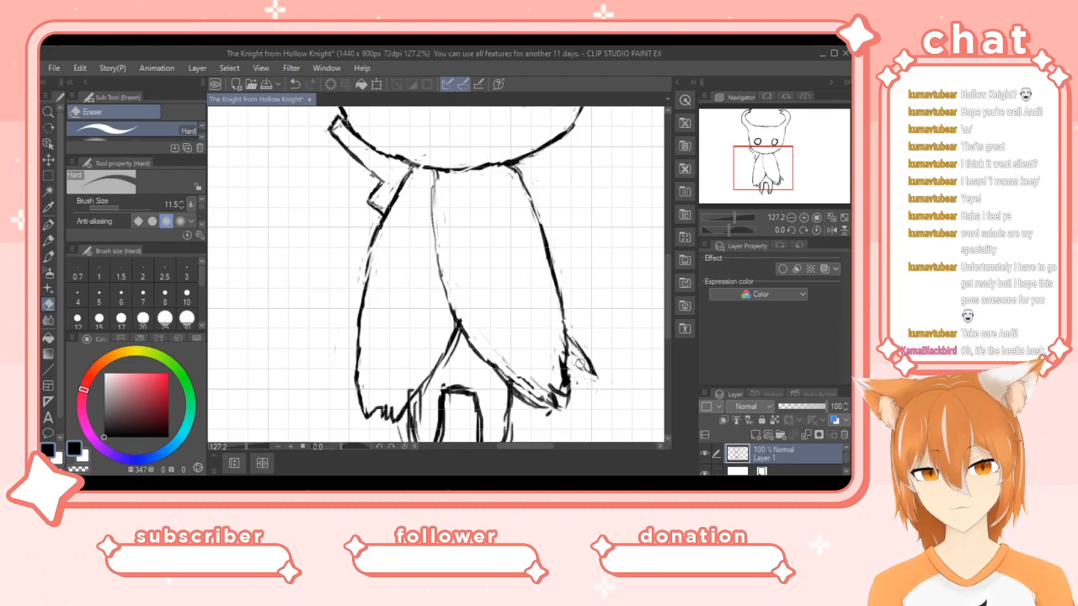
Trim the end of the cloak's right tip and thin the thick strokes at the hem beside it with the eraser.
click(49, 257)
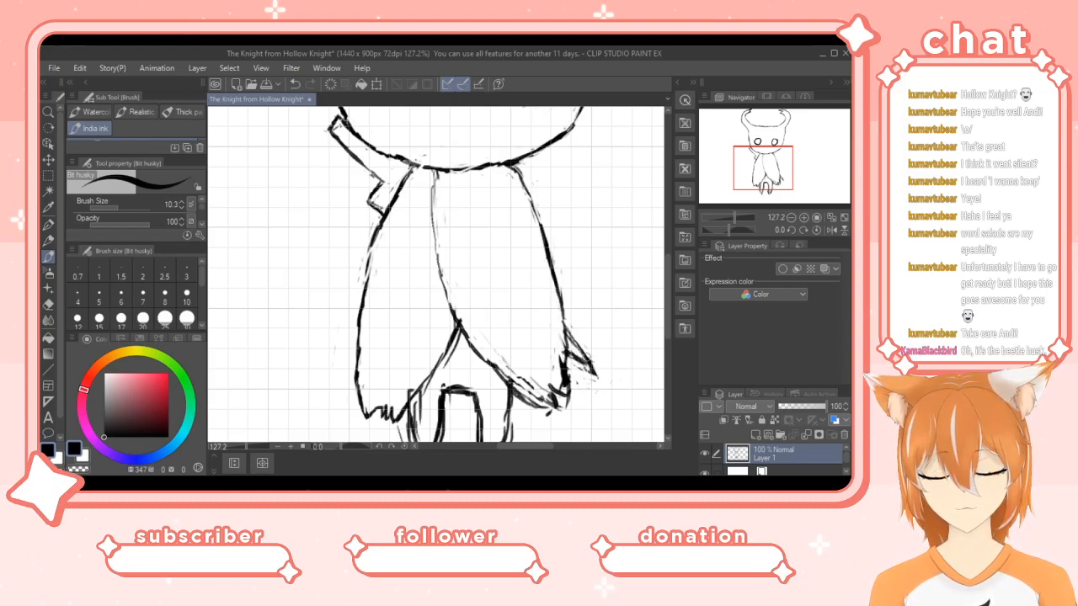
click(48, 304)
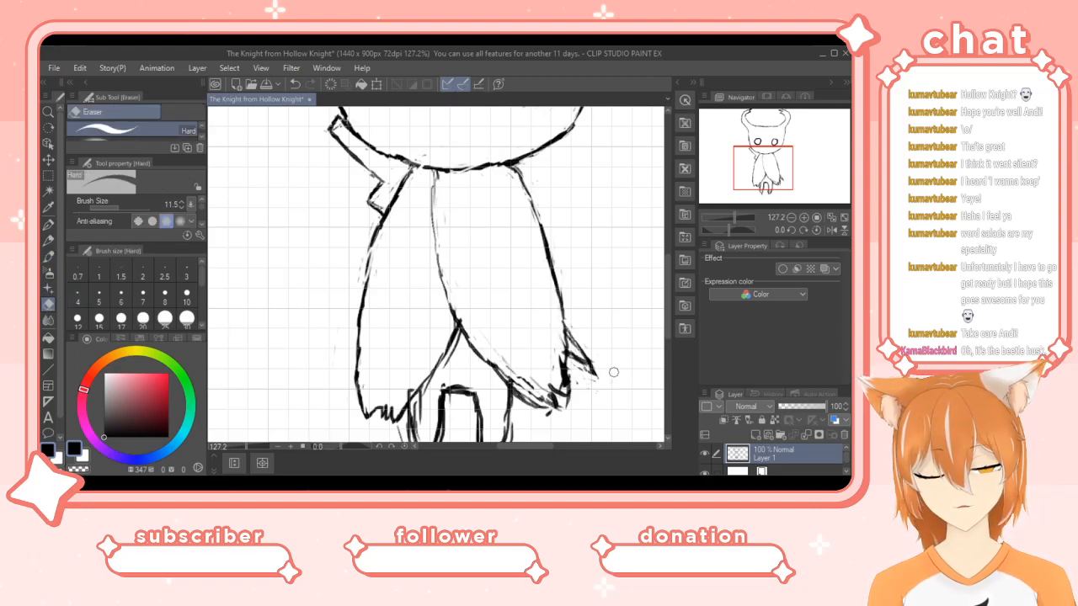
drag(593, 367, 591, 370)
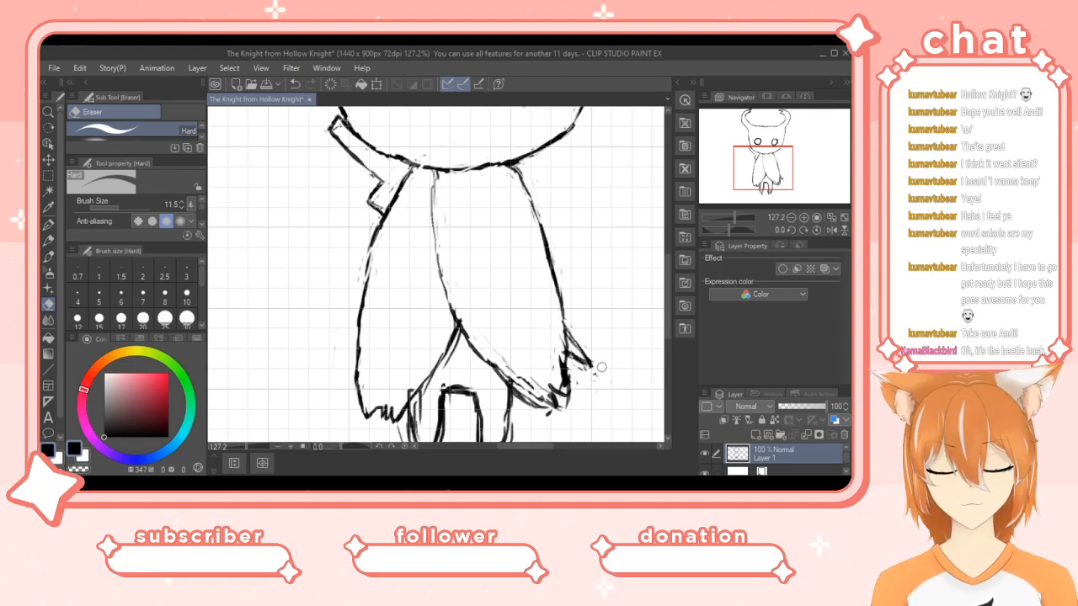
mouse_move(559, 358)
mouse_down()
mouse_move(559, 402)
mouse_move(569, 389)
mouse_up()
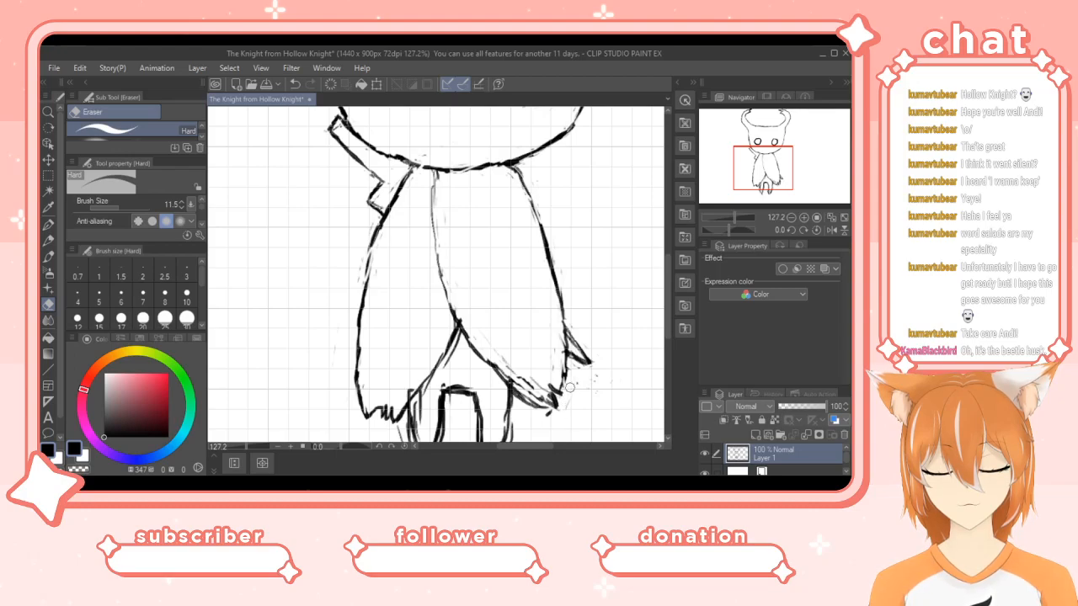
Erase the loose, doubled strokes along the cloak's front opening, right flap hem and small right tip.
drag(513, 362, 509, 383)
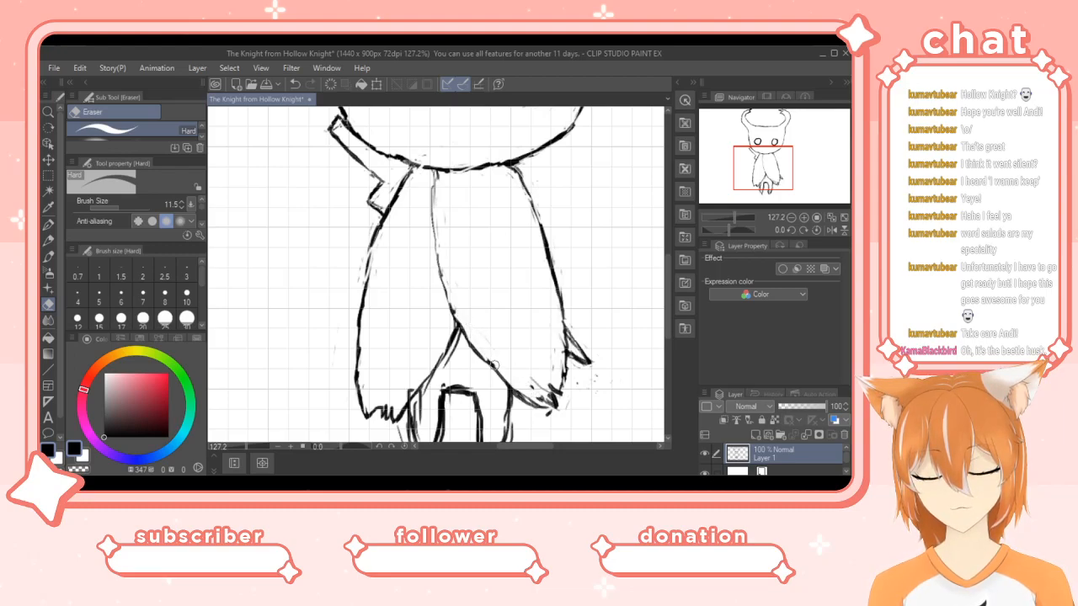
drag(537, 381, 552, 395)
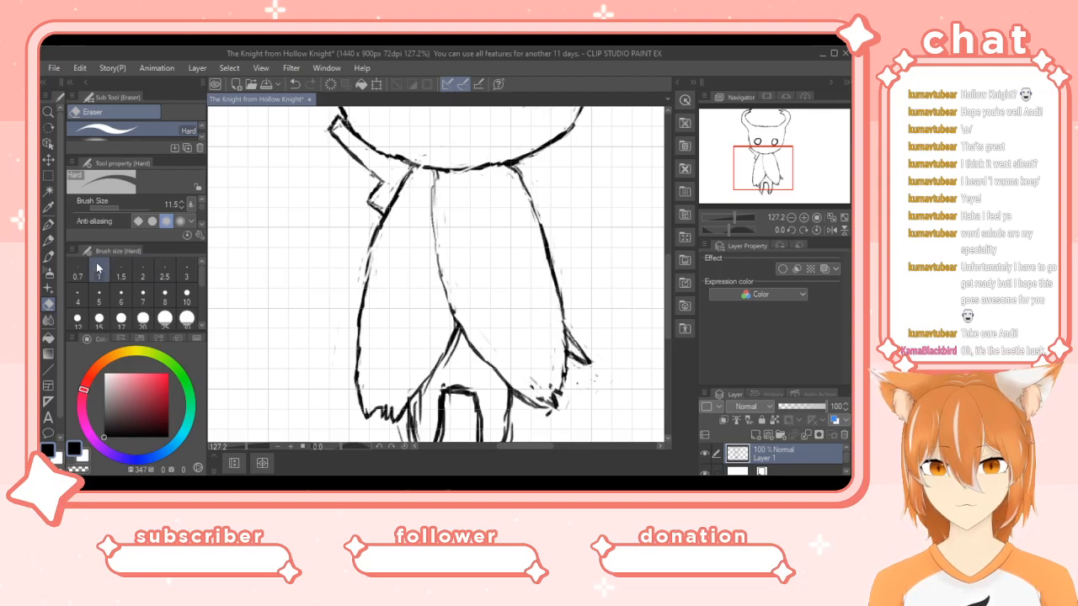
drag(447, 354, 451, 351)
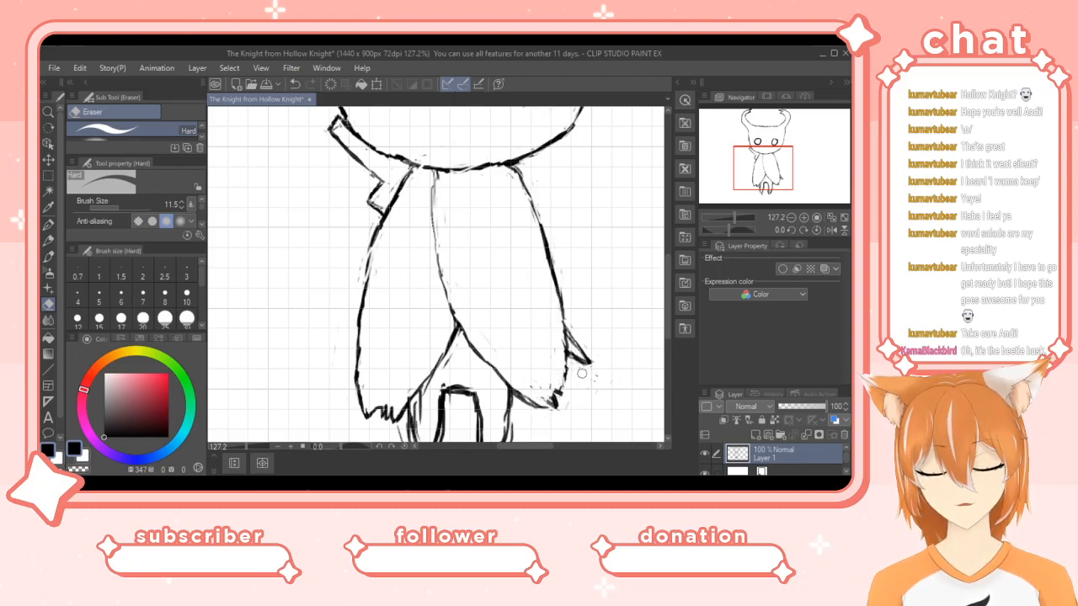
drag(581, 341, 576, 345)
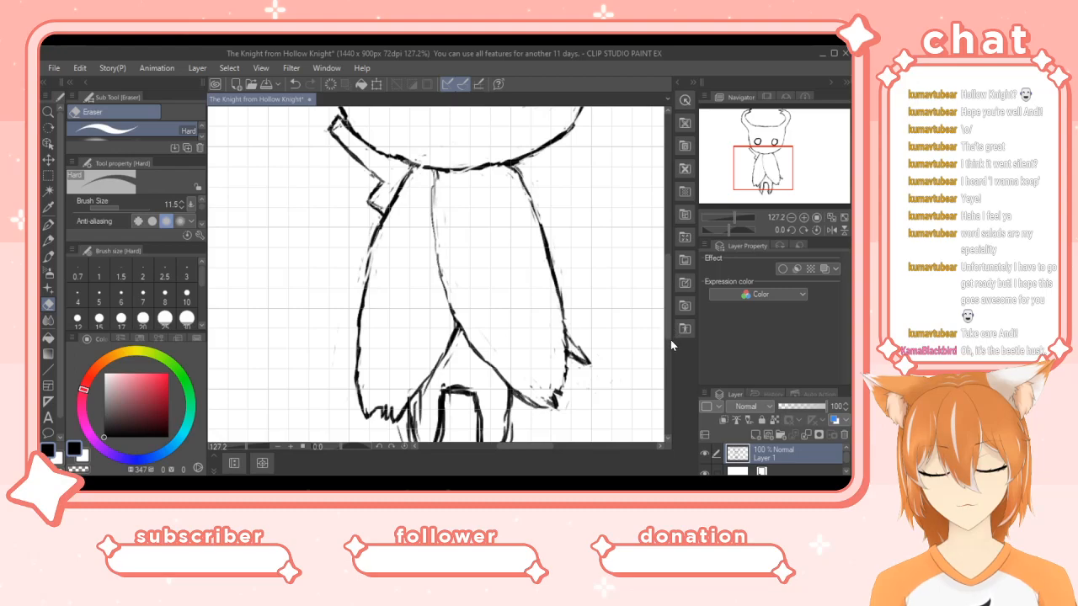
Thin the inner outlines of both legs and the line joining them with the eraser.
scroll(667, 324, down, 3)
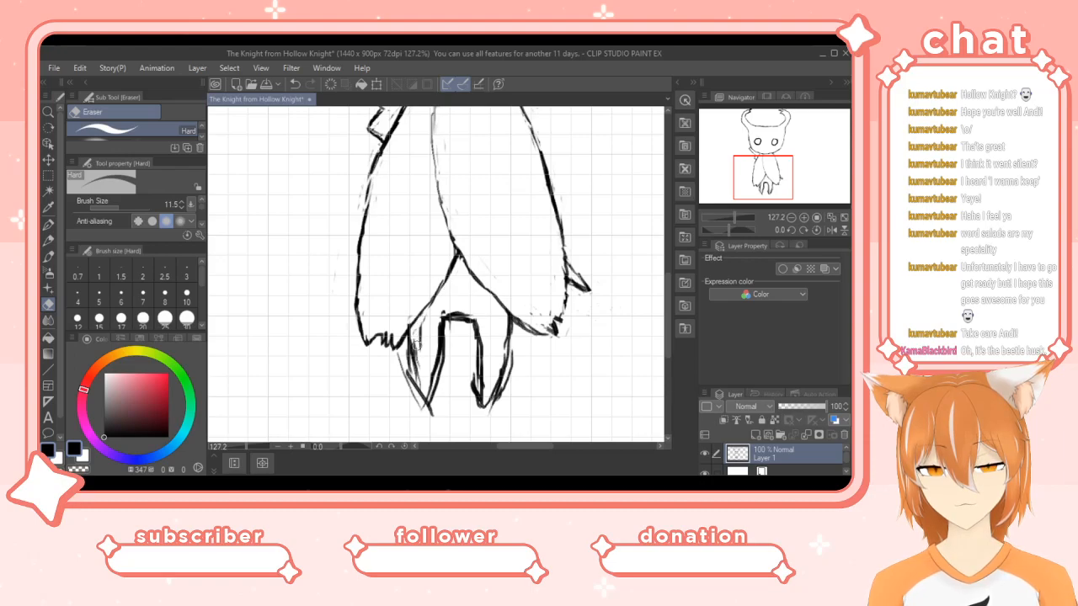
mouse_move(464, 301)
mouse_down()
mouse_move(441, 315)
mouse_move(510, 366)
mouse_move(502, 389)
mouse_move(517, 337)
mouse_move(500, 325)
mouse_up()
mouse_move(485, 376)
mouse_down()
mouse_move(477, 410)
mouse_move(469, 351)
mouse_up()
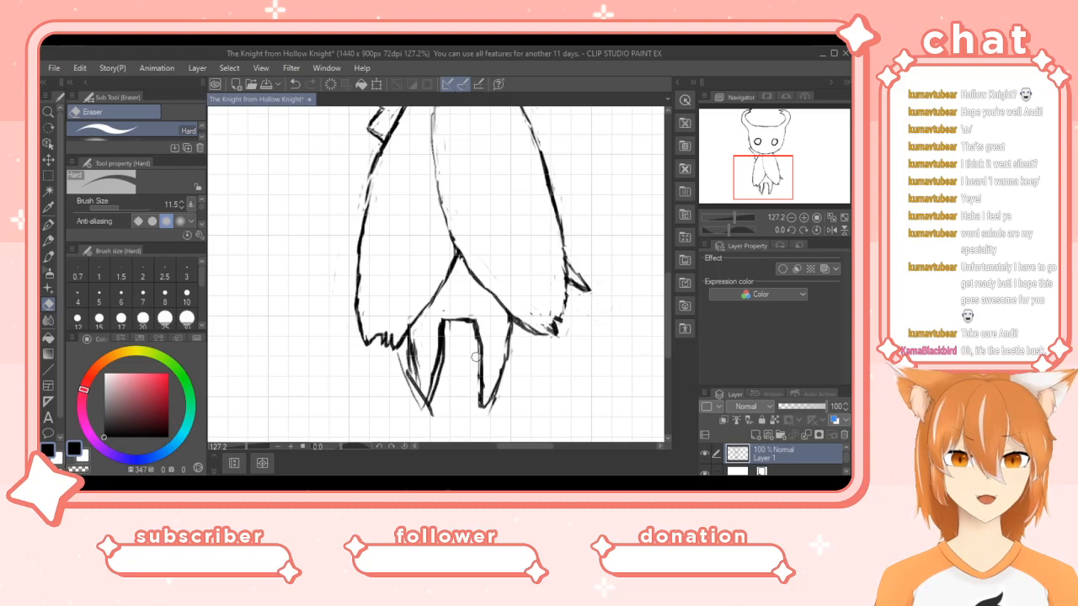
mouse_move(476, 325)
mouse_down()
mouse_move(448, 332)
mouse_move(433, 406)
mouse_up()
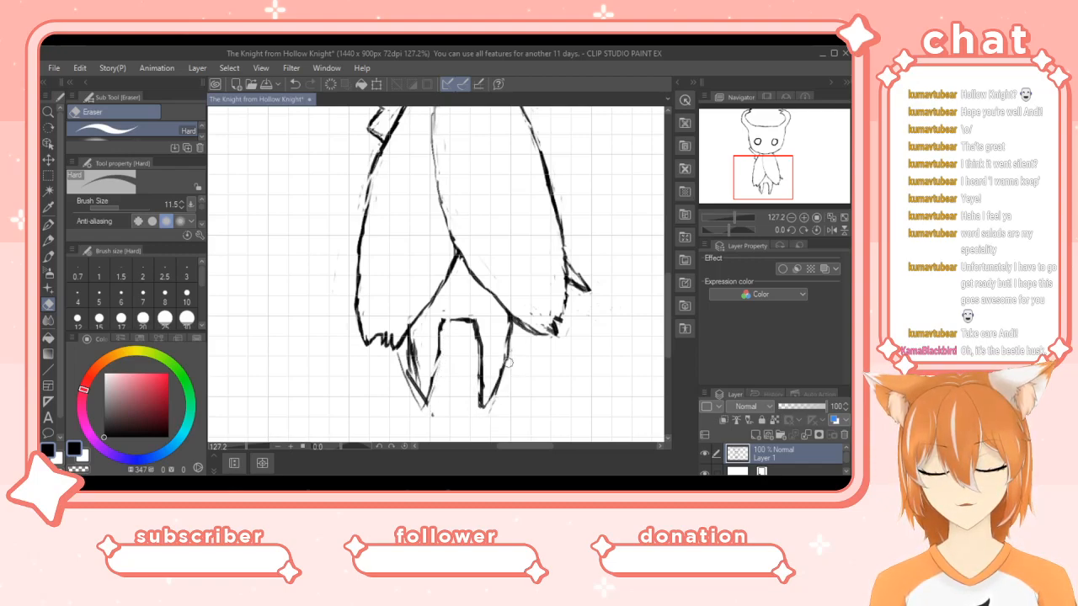
Brush ragged points along the cloak's left hem and carve them into clear, jagged tips with the eraser.
mouse_move(407, 373)
mouse_down()
mouse_move(411, 384)
mouse_move(405, 358)
mouse_up()
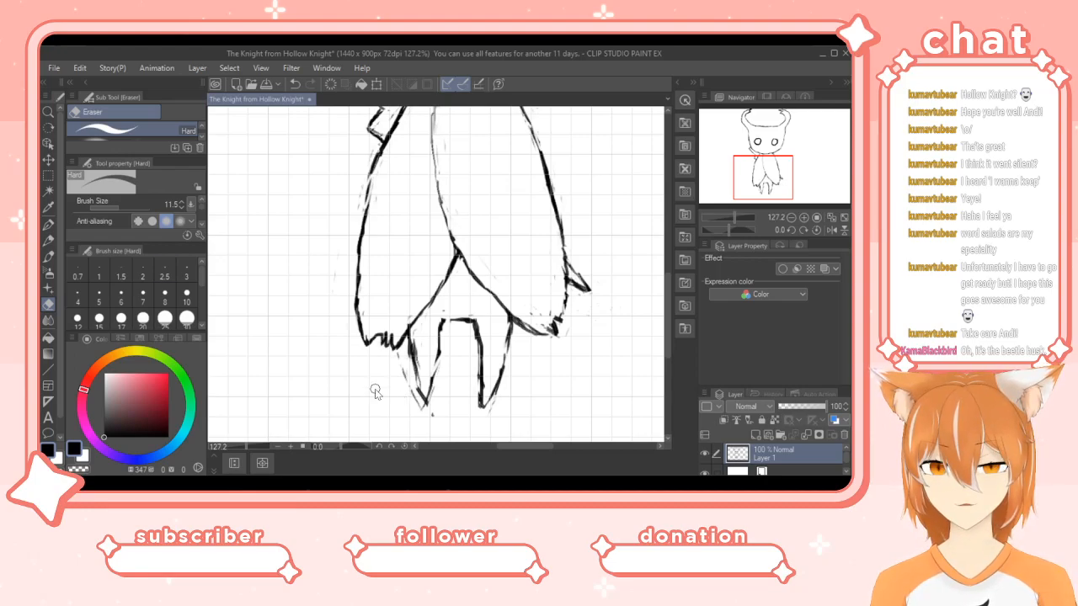
key(p)
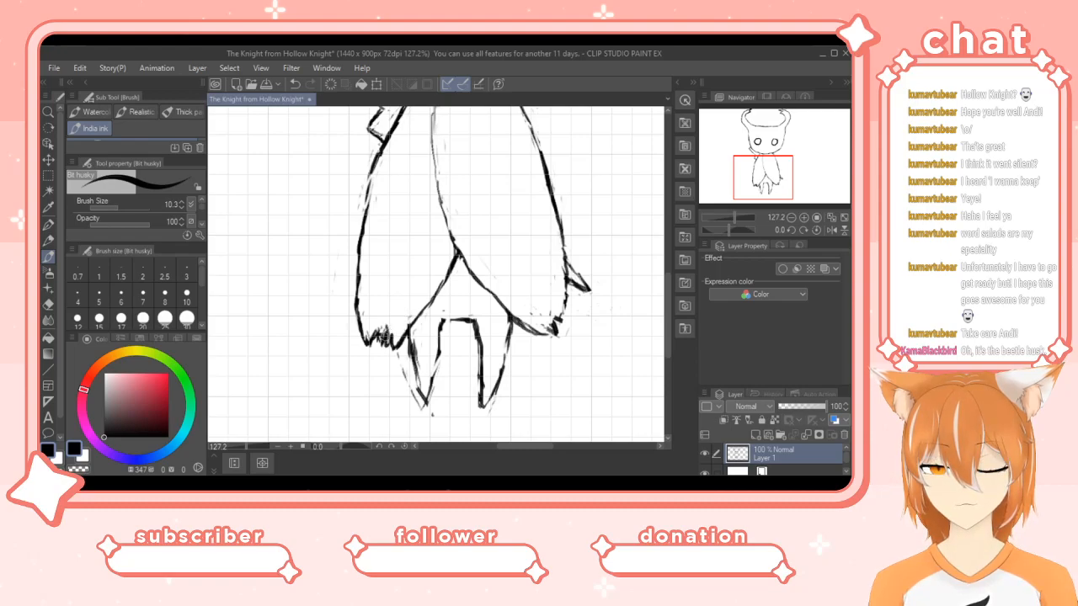
key(e)
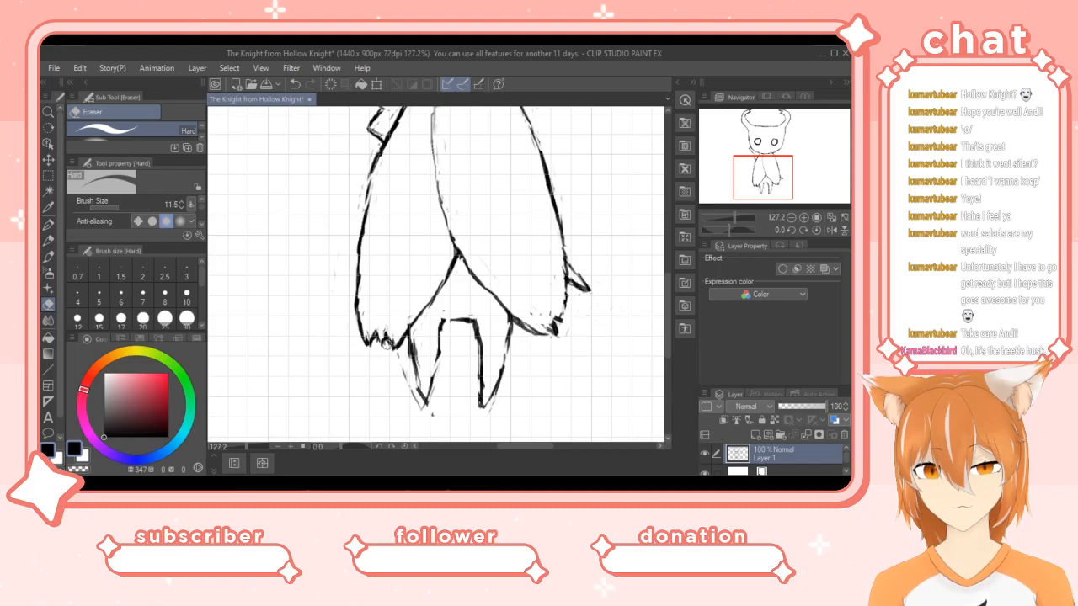
Erase the cloak's right hem and redraw it with small jagged points, cleaning the gaps between them.
mouse_move(571, 298)
mouse_down()
mouse_move(548, 340)
mouse_move(556, 315)
mouse_move(523, 323)
mouse_up()
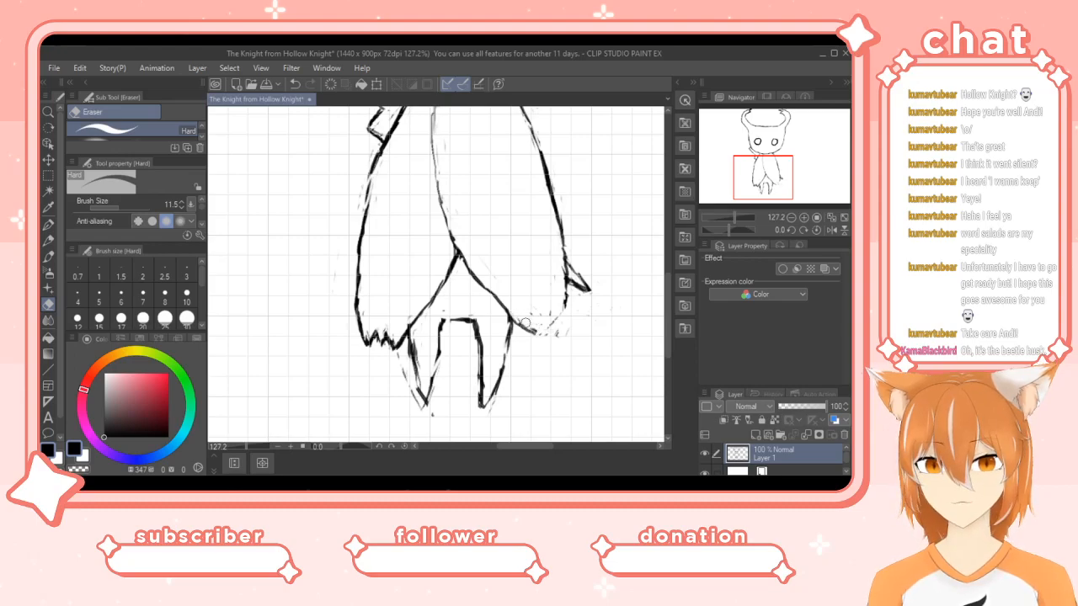
click(52, 252)
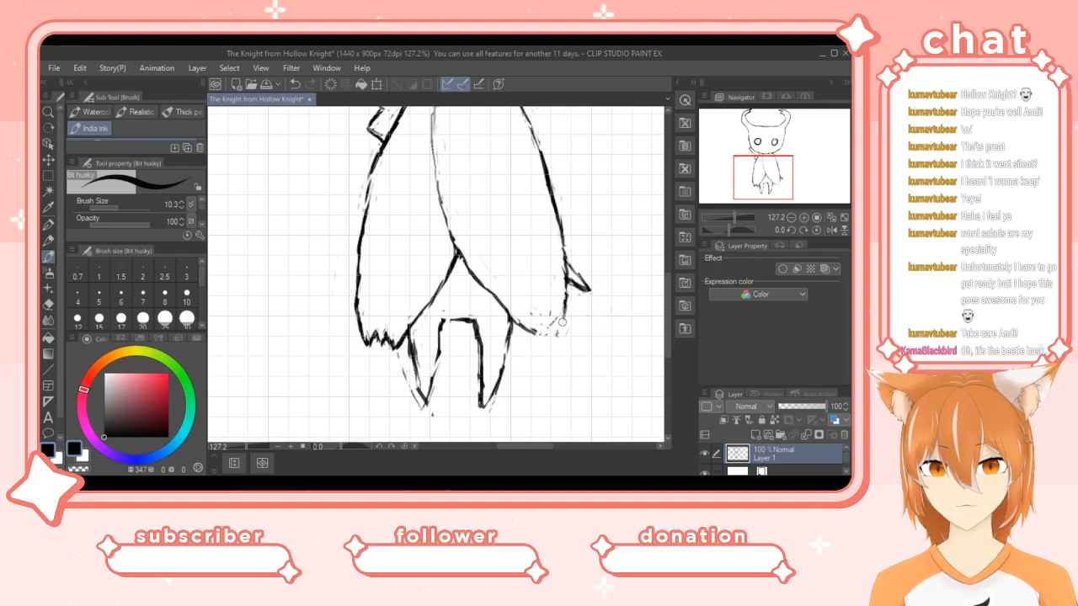
mouse_move(559, 314)
mouse_down()
mouse_move(557, 335)
mouse_move(558, 321)
mouse_up()
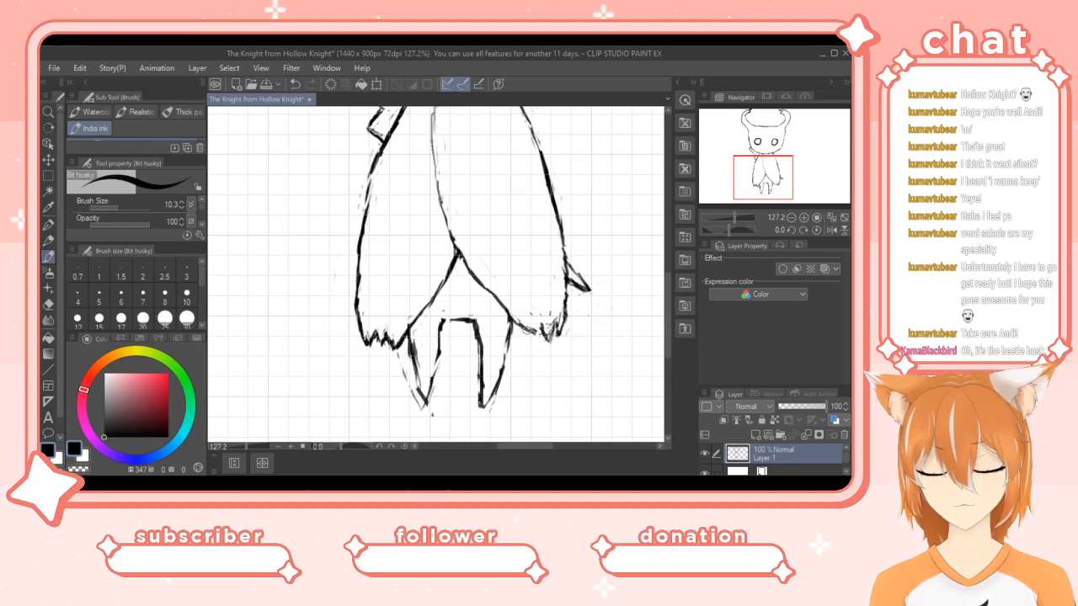
drag(536, 335, 540, 320)
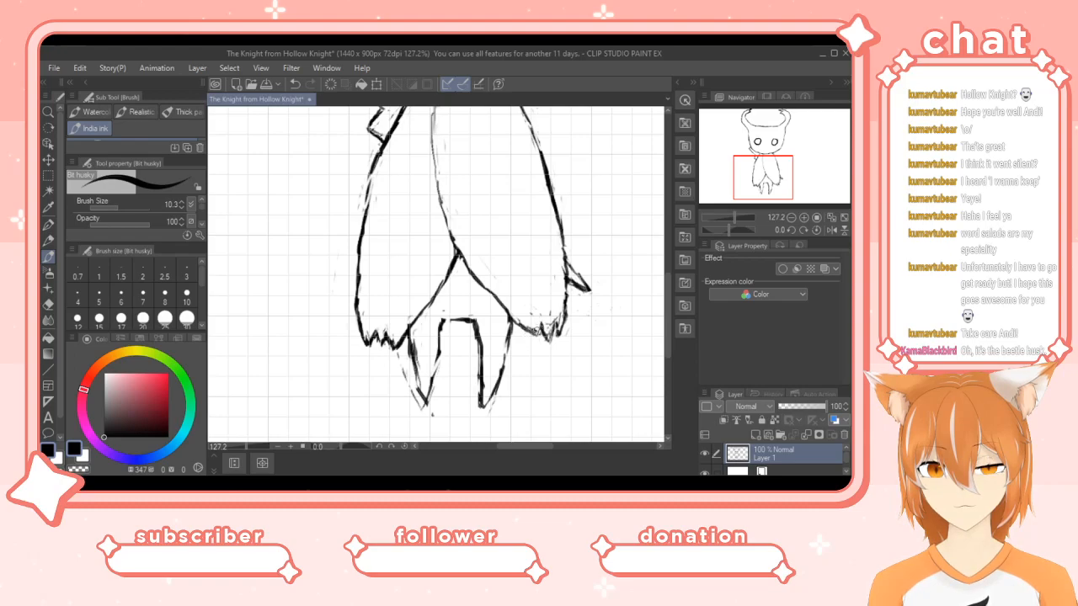
key(e)
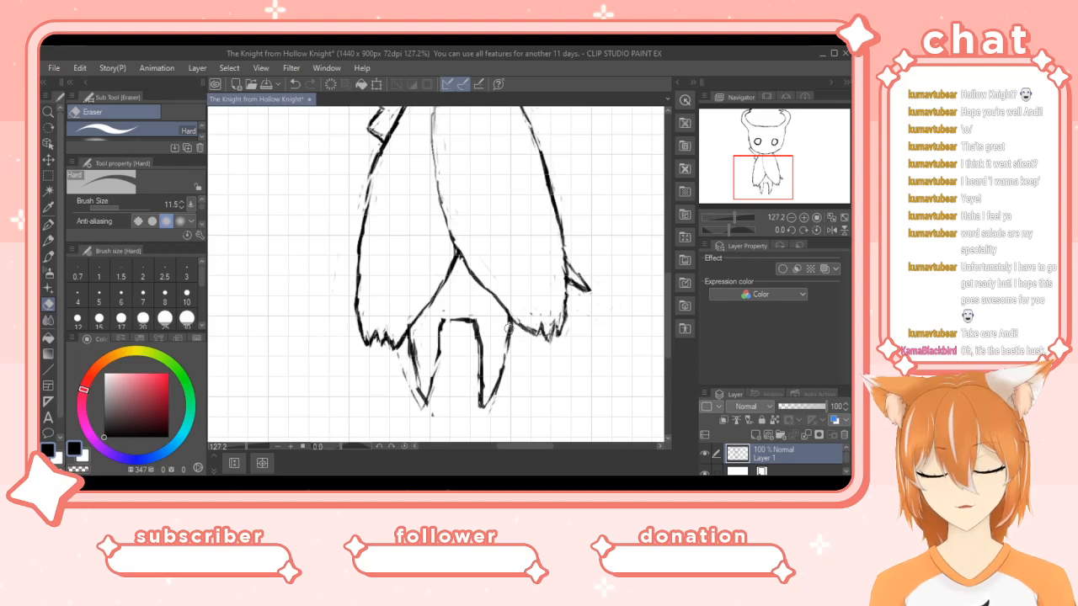
Erase the sharp leg tips and loose outer strokes, and redraw both legs with rounded ends.
mouse_move(417, 406)
mouse_down()
mouse_move(407, 389)
mouse_move(443, 416)
mouse_move(421, 401)
mouse_move(501, 399)
mouse_up()
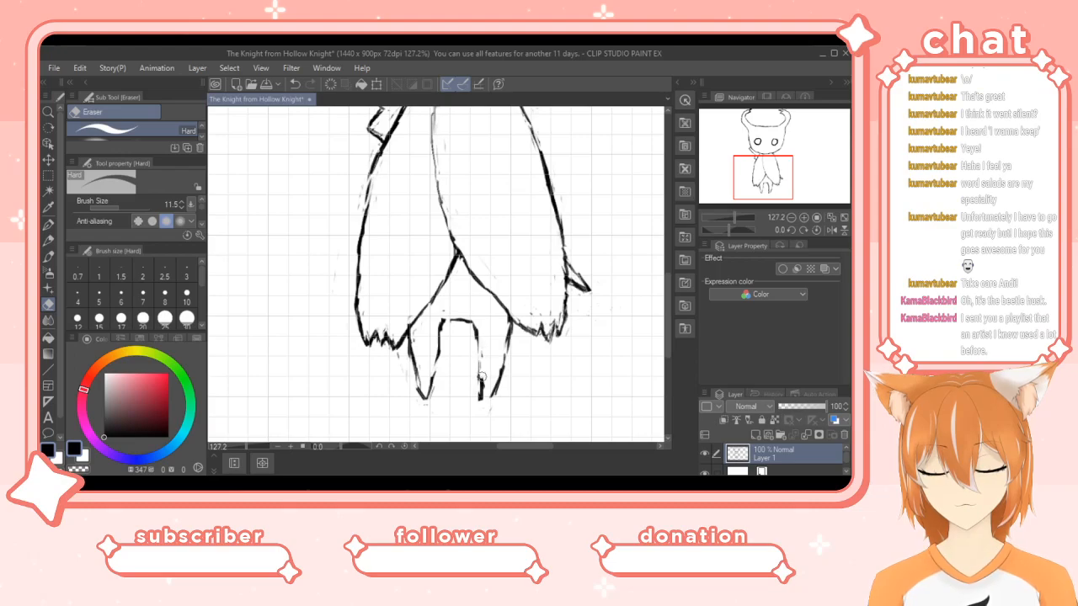
key(b)
drag(409, 359, 425, 401)
mouse_move(413, 362)
mouse_down()
mouse_move(424, 398)
mouse_move(440, 356)
mouse_up()
mouse_move(426, 394)
mouse_down()
mouse_move(442, 342)
mouse_move(426, 394)
mouse_up()
mouse_move(476, 337)
mouse_down()
mouse_move(479, 396)
mouse_move(501, 364)
mouse_up()
mouse_move(438, 330)
mouse_down()
mouse_move(428, 394)
mouse_move(418, 396)
mouse_move(409, 340)
mouse_up()
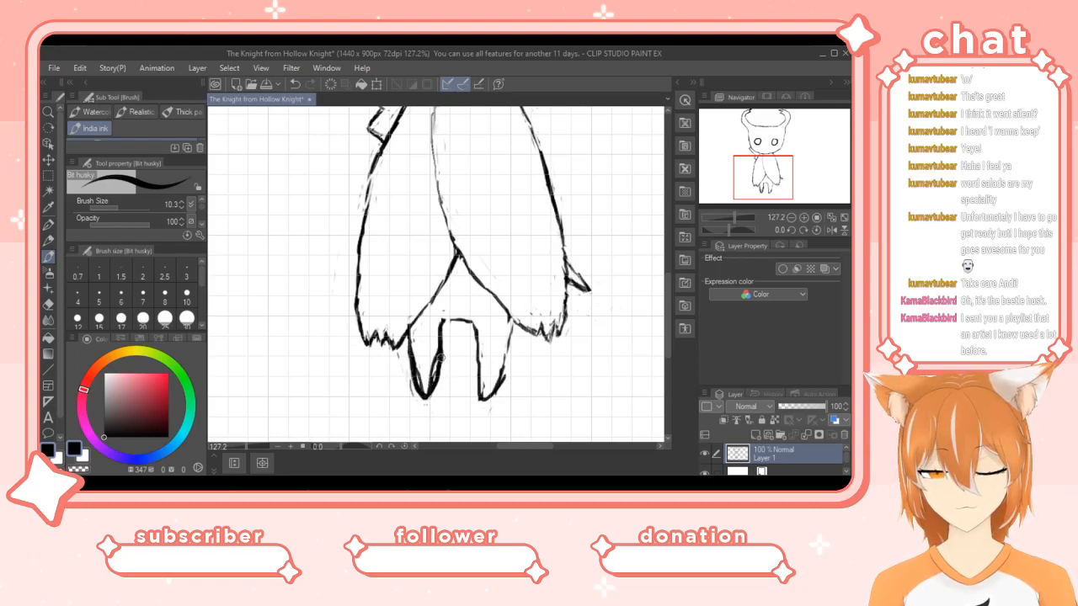
Thin the thick, doubled strokes on both legs and tidy the cloak's right hem with the eraser.
key(e)
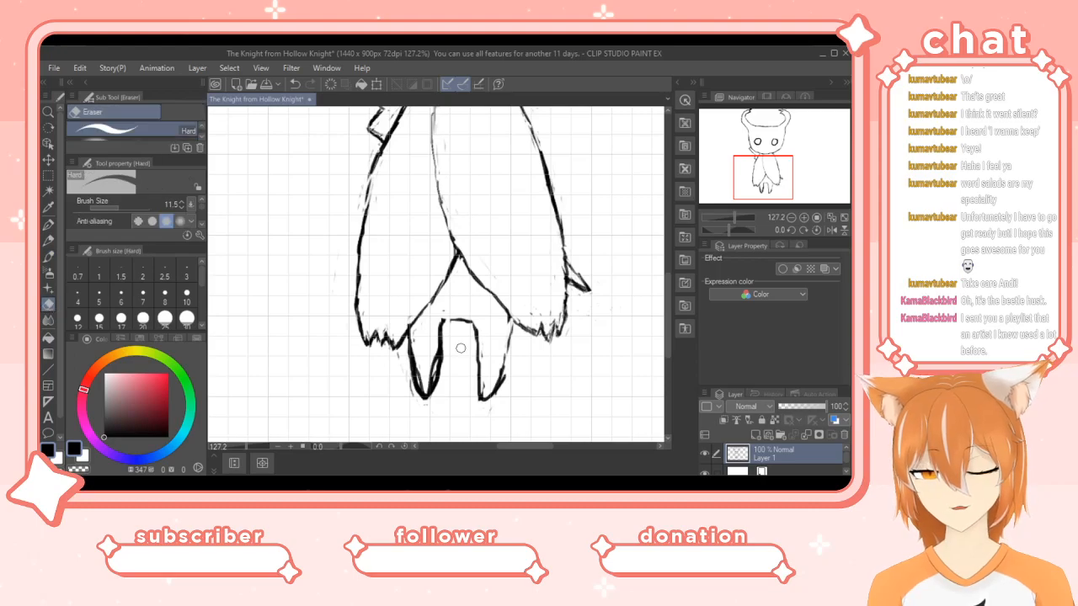
drag(426, 371, 430, 363)
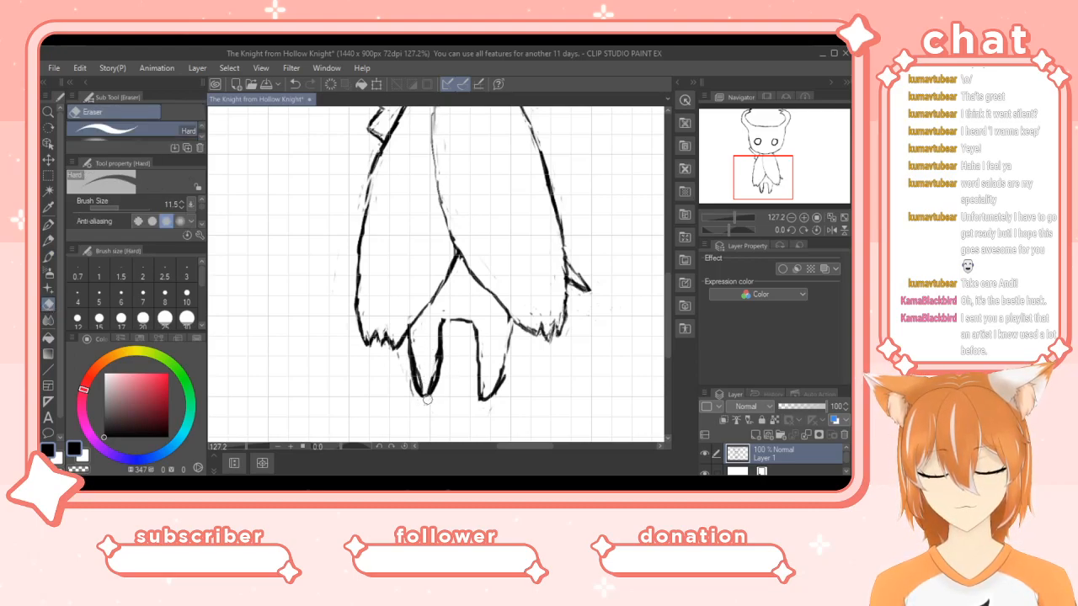
mouse_move(417, 352)
mouse_down()
mouse_move(421, 384)
mouse_move(412, 393)
mouse_move(407, 384)
mouse_up()
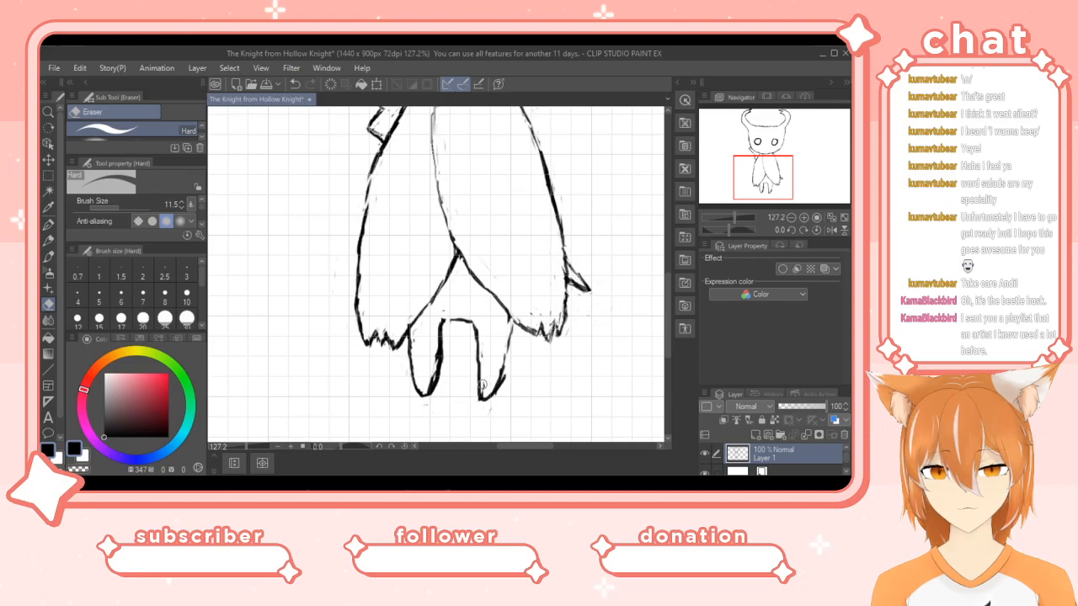
mouse_move(482, 392)
mouse_down()
mouse_move(507, 371)
mouse_move(495, 391)
mouse_up()
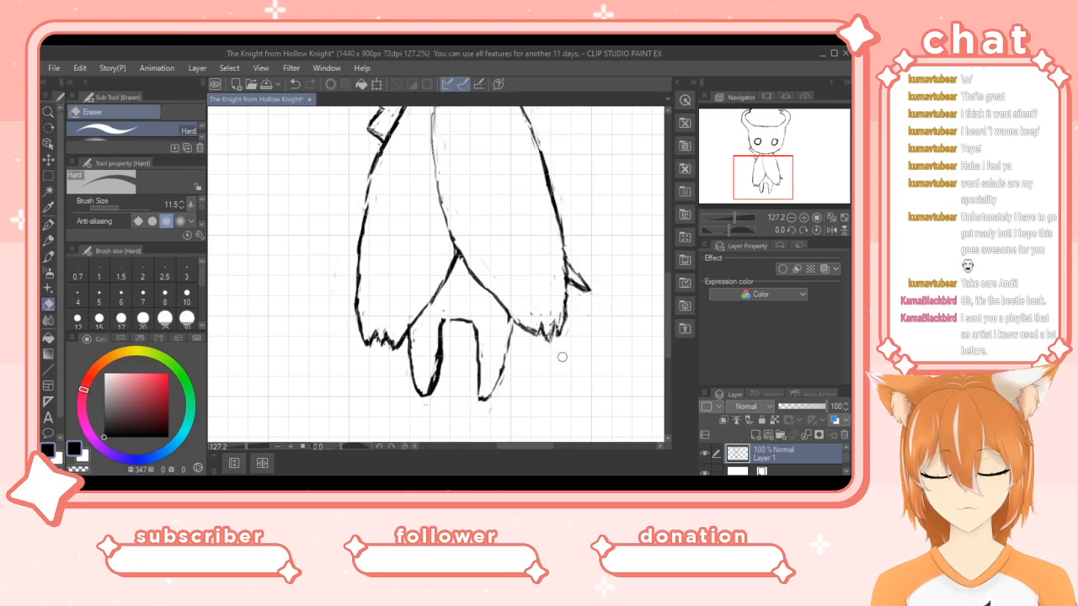
drag(544, 327, 547, 330)
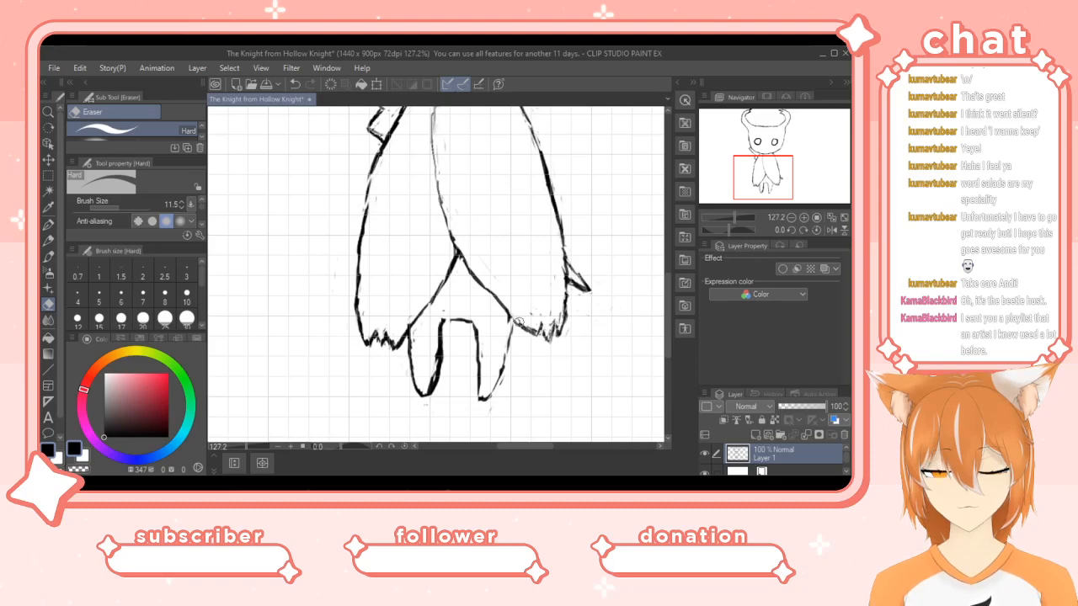
Erase the left leg's thick inner outline, brush in a new line and trim its lower part back.
mouse_move(432, 362)
mouse_down()
mouse_move(441, 314)
mouse_move(429, 387)
mouse_move(446, 347)
mouse_up()
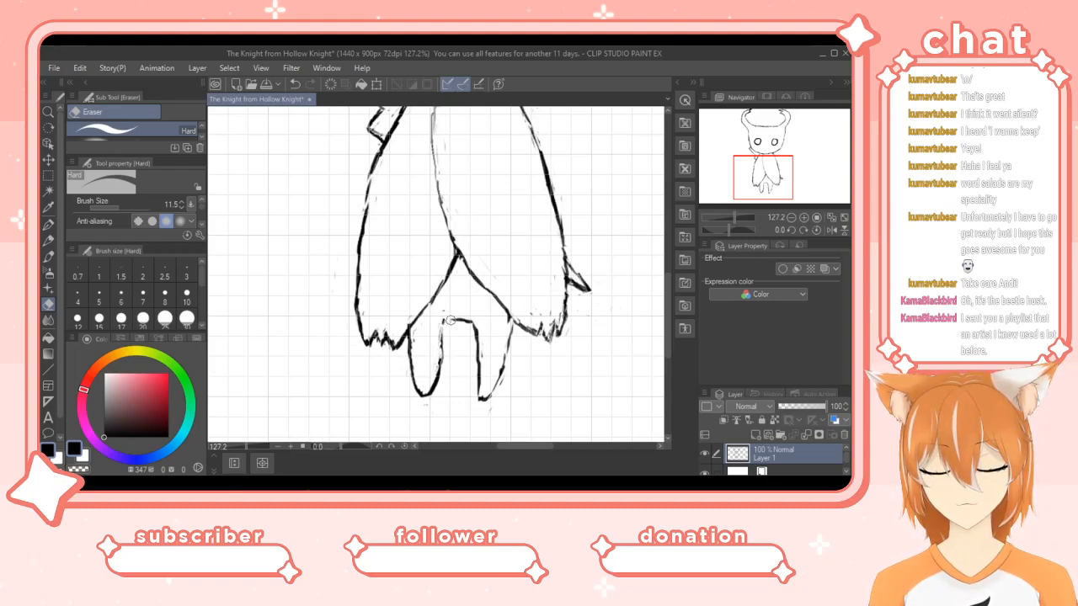
key(p)
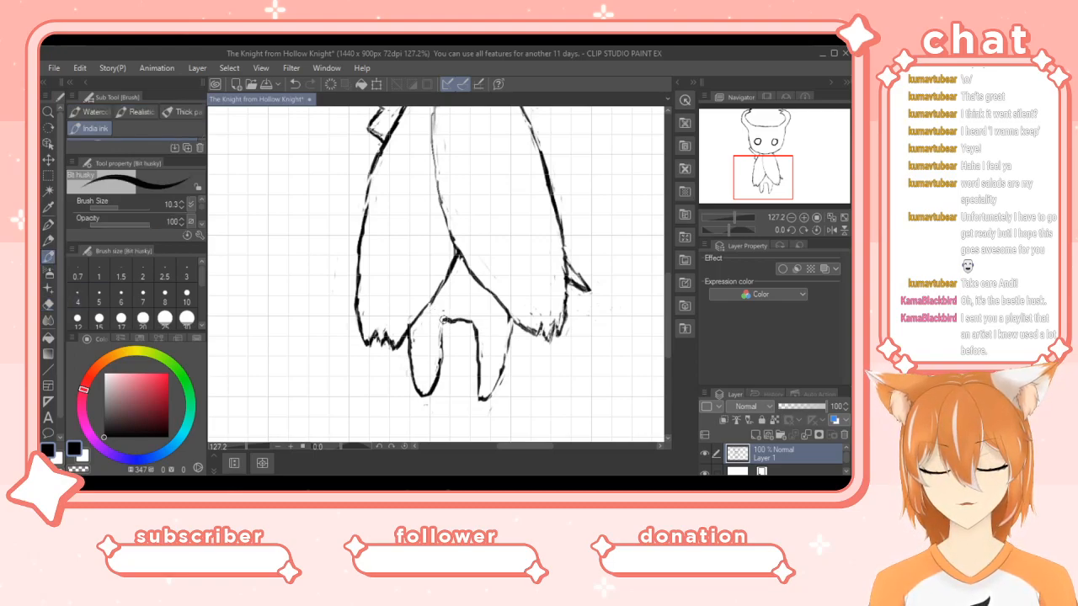
drag(441, 329, 438, 385)
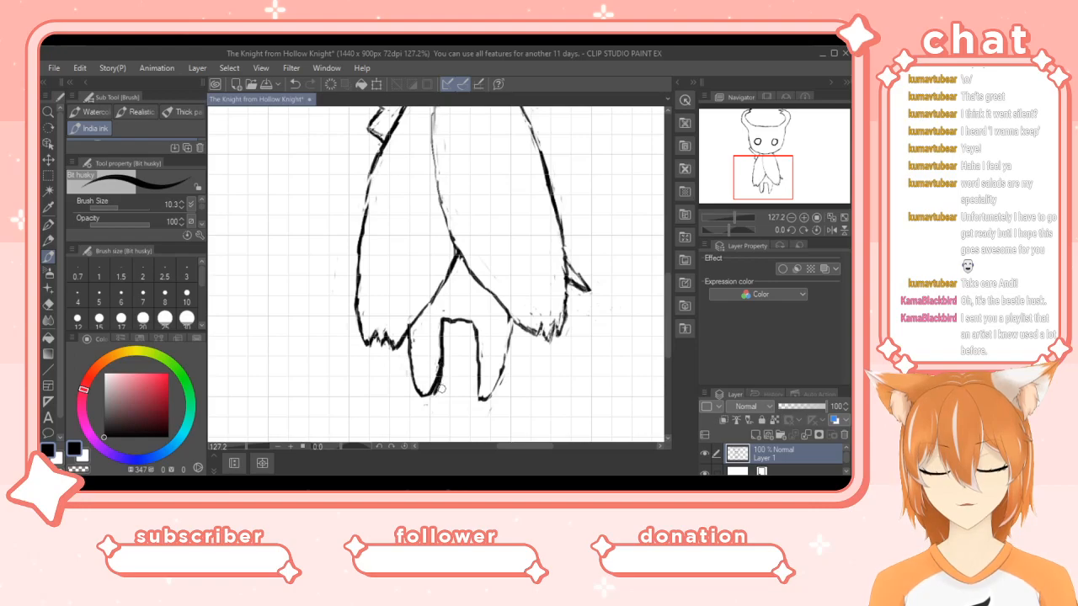
key(e)
mouse_move(435, 413)
mouse_down()
mouse_move(445, 337)
mouse_move(438, 376)
mouse_up()
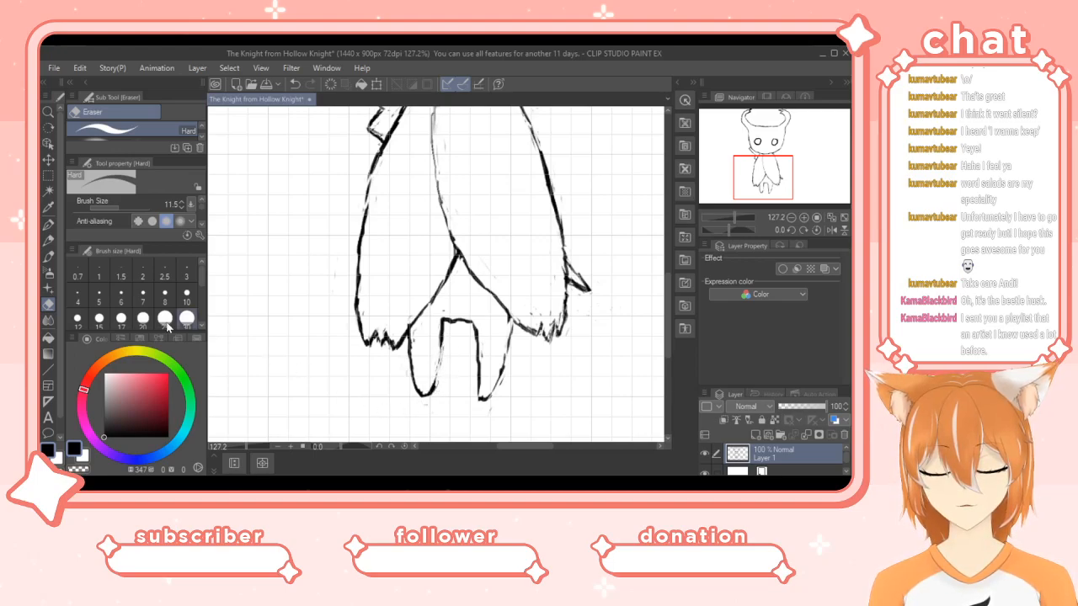
Redraw and thin the left leg's inner outline, and fill in the right leg's faint outer outline with the brush.
click(48, 256)
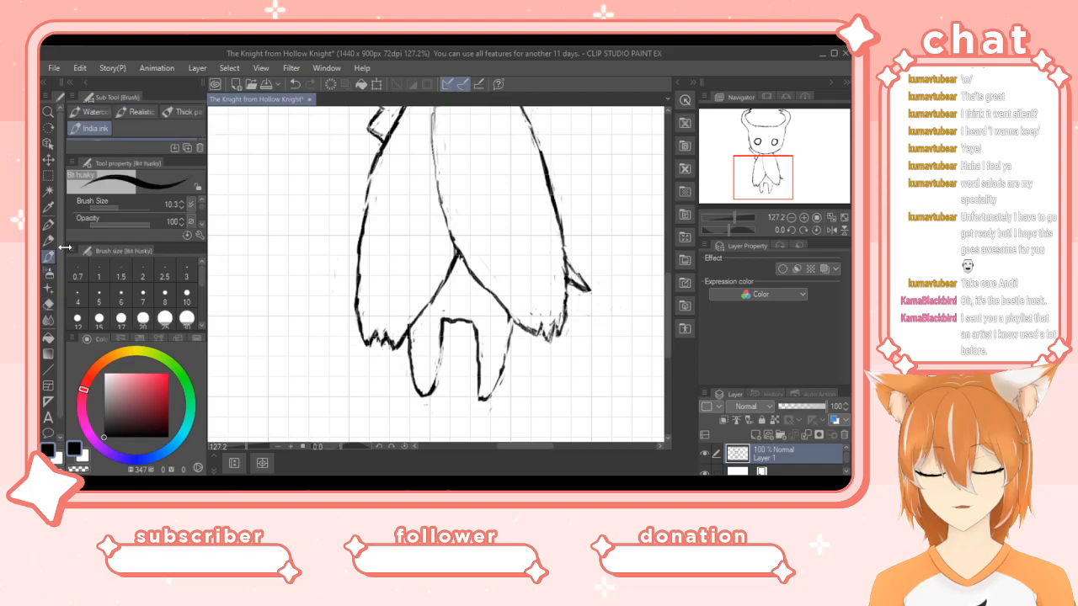
mouse_move(431, 391)
mouse_down()
mouse_move(440, 335)
mouse_move(430, 386)
mouse_move(442, 333)
mouse_move(423, 383)
mouse_up()
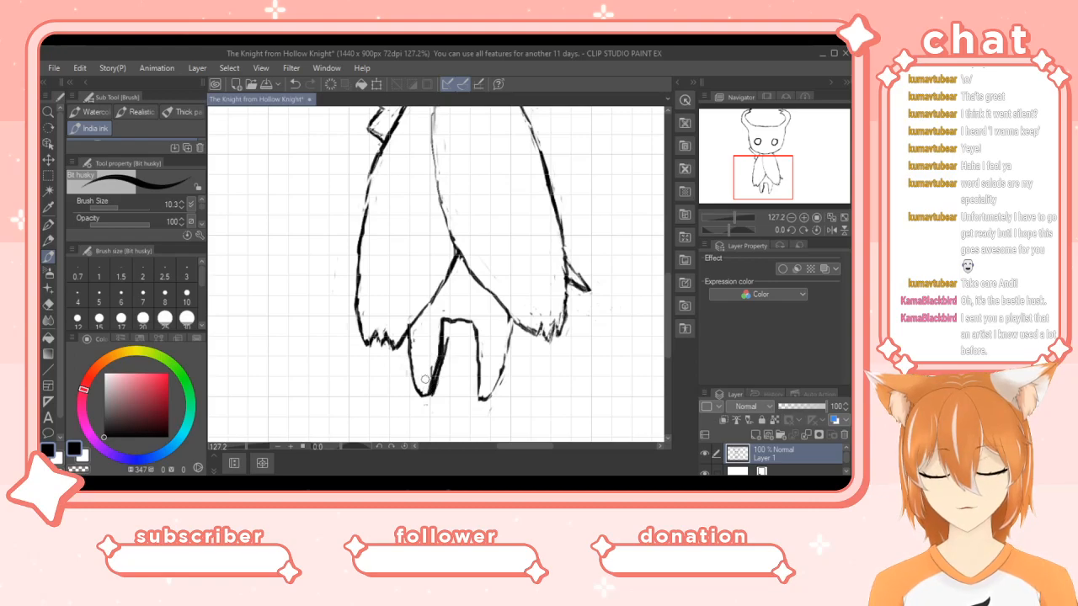
key(e)
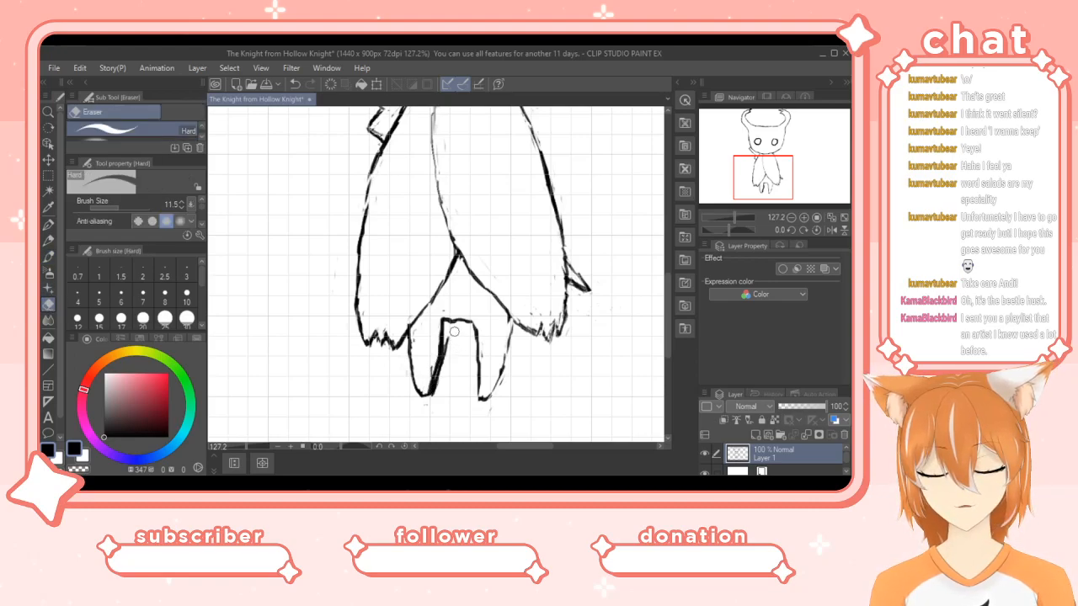
mouse_move(446, 341)
mouse_down()
mouse_move(435, 389)
mouse_move(444, 363)
mouse_move(431, 386)
mouse_move(423, 350)
mouse_move(428, 382)
mouse_move(441, 333)
mouse_up()
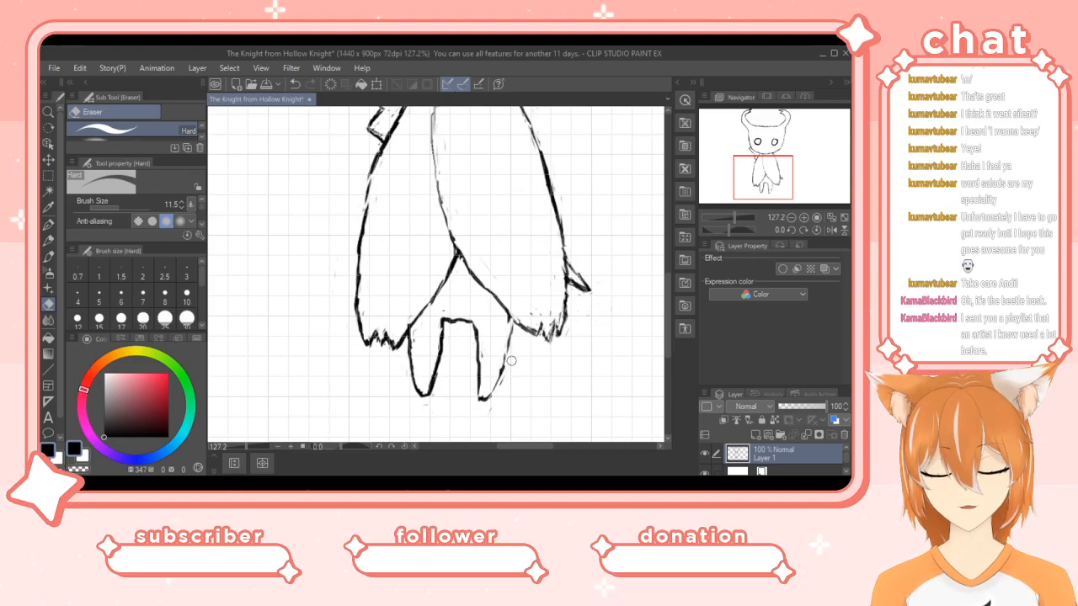
key(p)
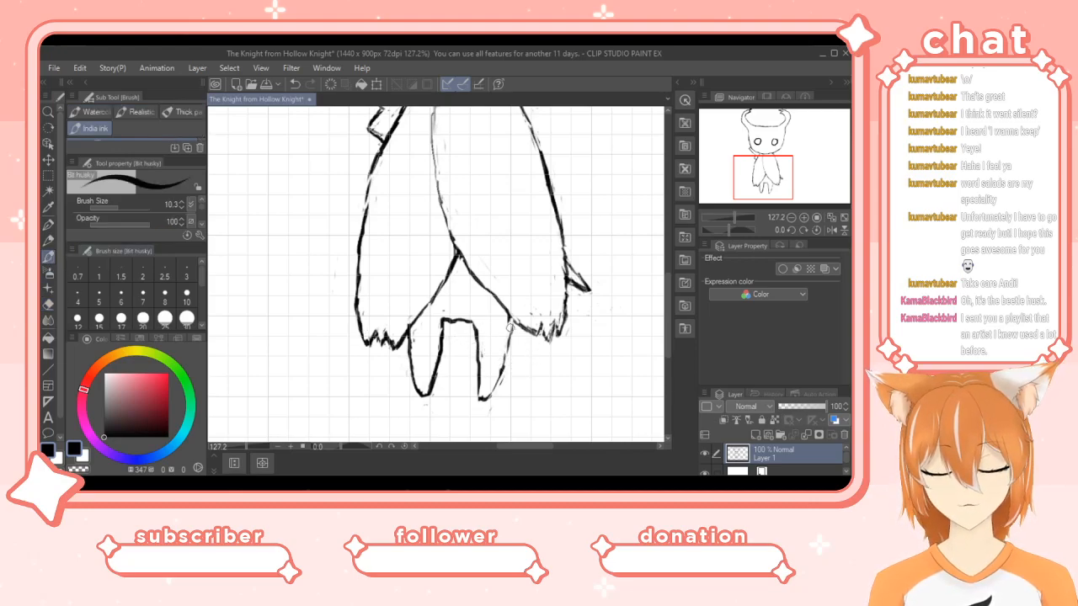
drag(510, 315, 491, 395)
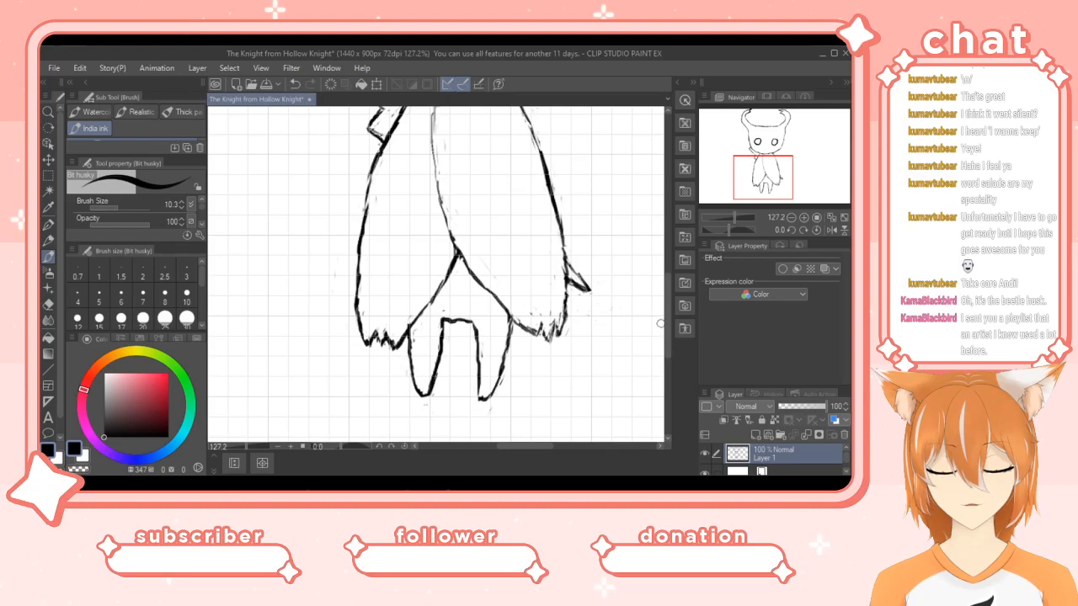
Touch up the left horn's tip with the brush and thin its strokes with the eraser.
drag(667, 329, 673, 229)
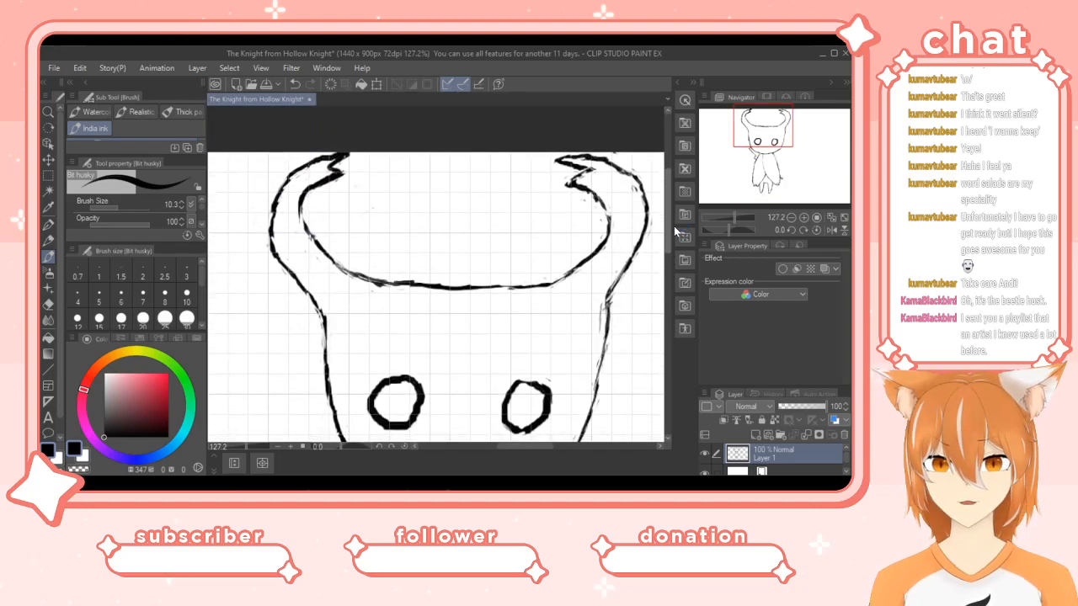
drag(334, 157, 319, 155)
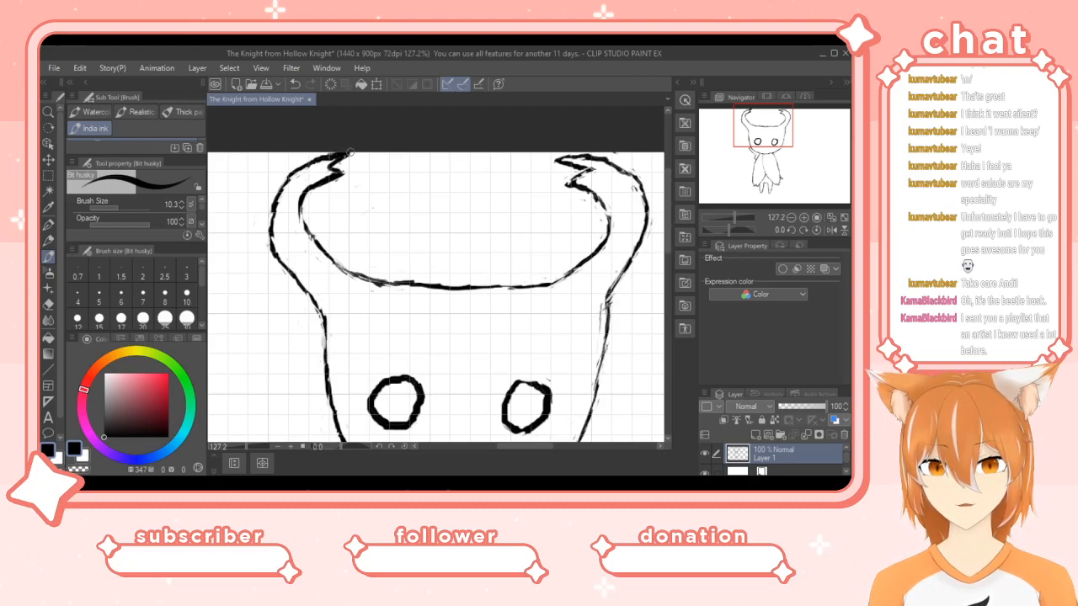
click(49, 302)
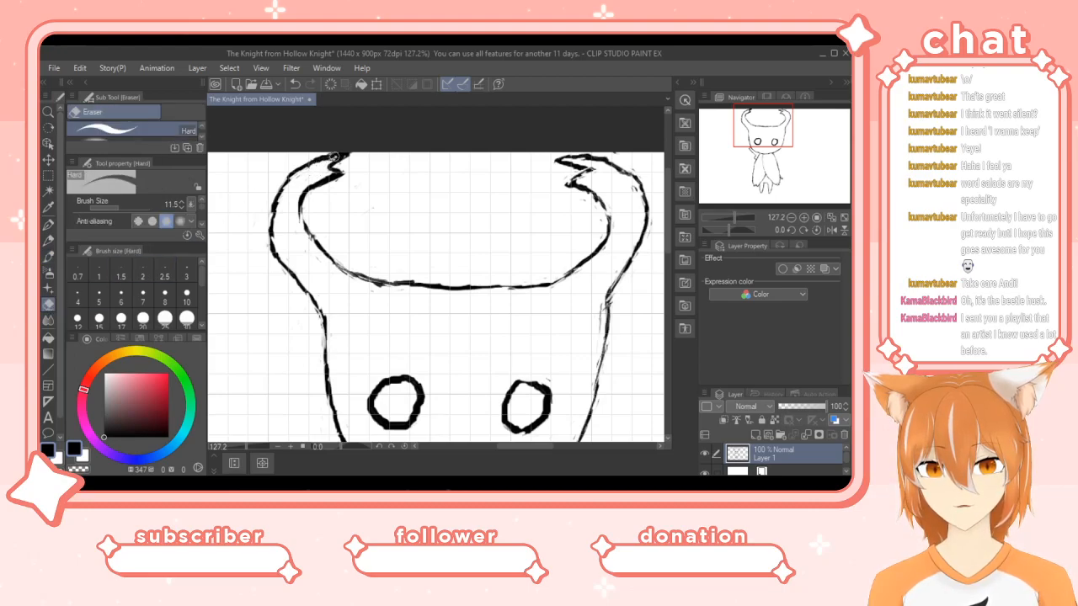
mouse_move(337, 157)
mouse_down()
mouse_move(299, 178)
mouse_move(343, 183)
mouse_move(316, 190)
mouse_up()
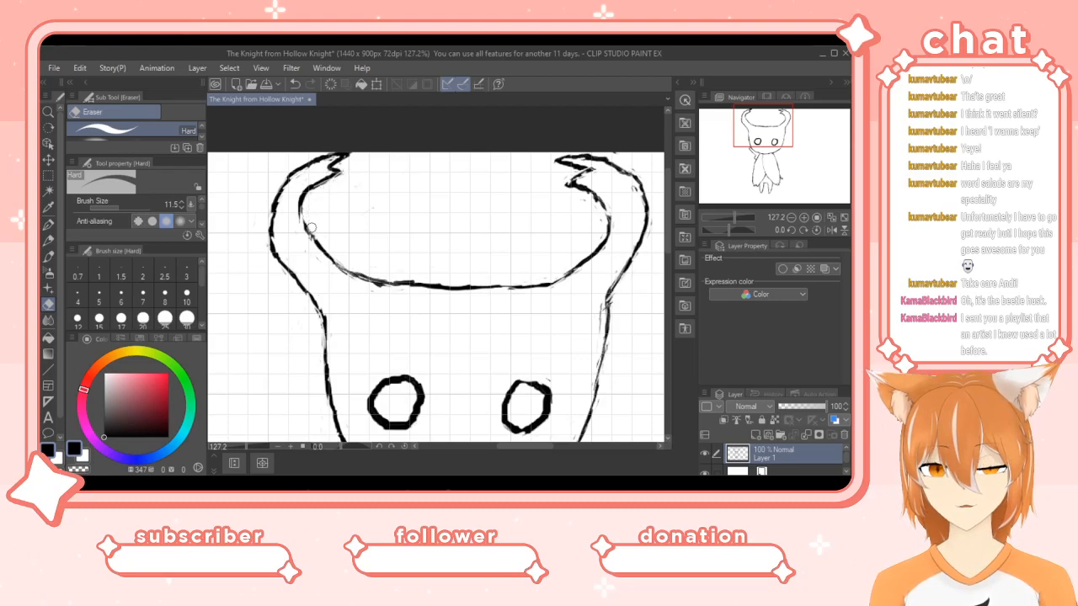
Erase the bulging middle of the left horn's outer outline, brush in a smoother curve and thin it with the eraser.
drag(266, 218, 278, 270)
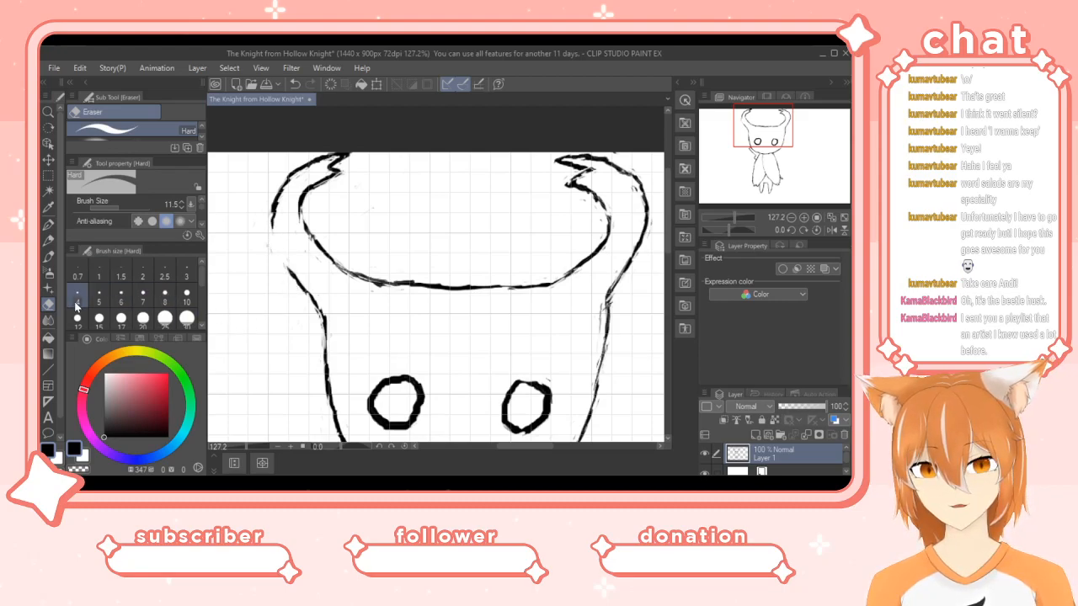
click(49, 255)
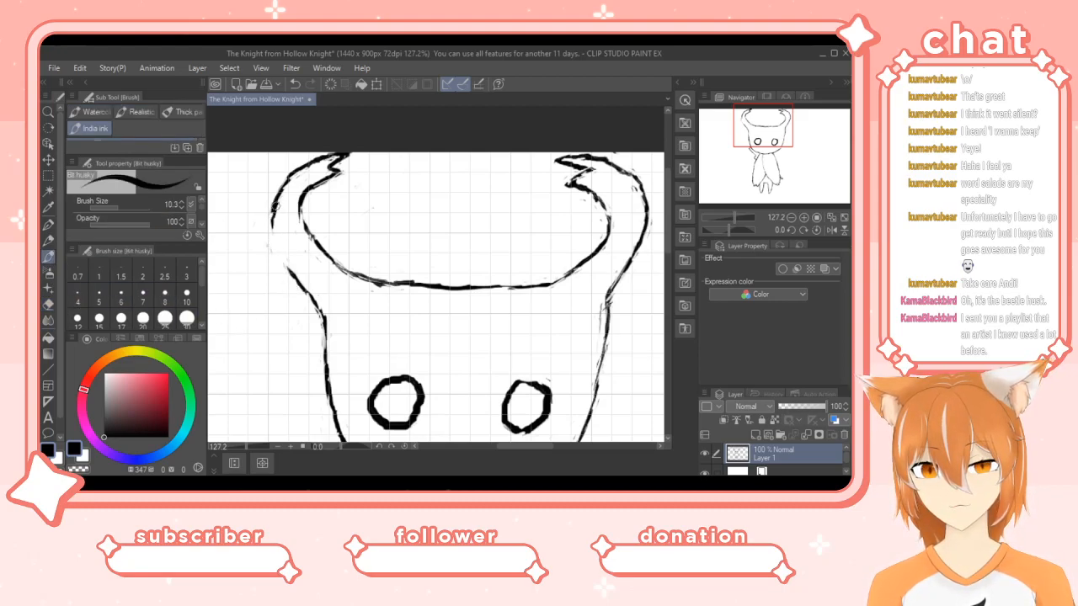
drag(272, 217, 294, 276)
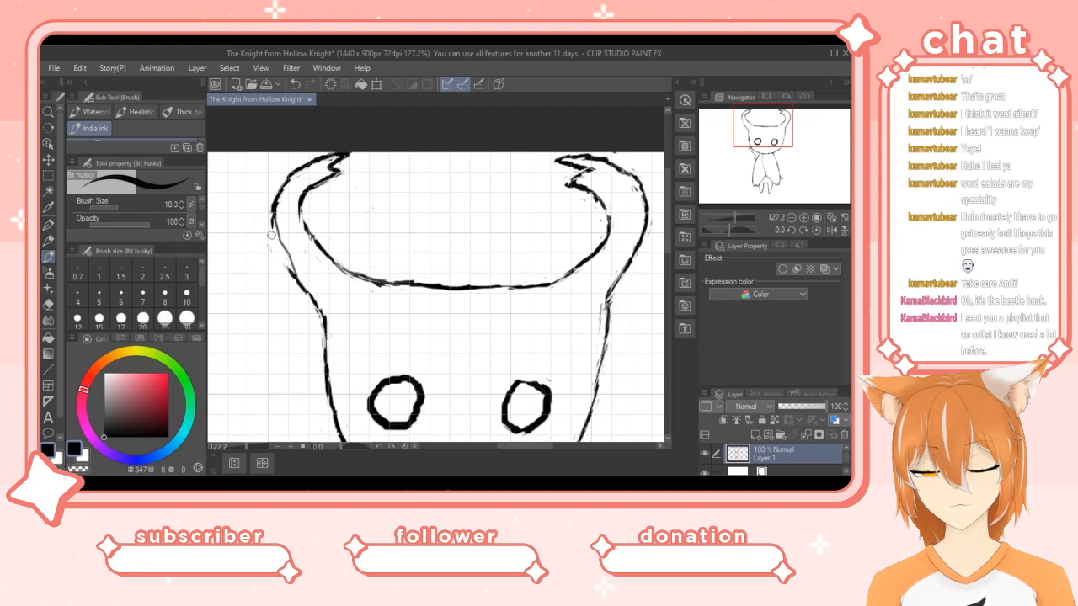
mouse_move(272, 219)
mouse_down()
mouse_move(288, 268)
mouse_move(271, 199)
mouse_move(299, 280)
mouse_move(278, 247)
mouse_move(275, 208)
mouse_move(286, 258)
mouse_up()
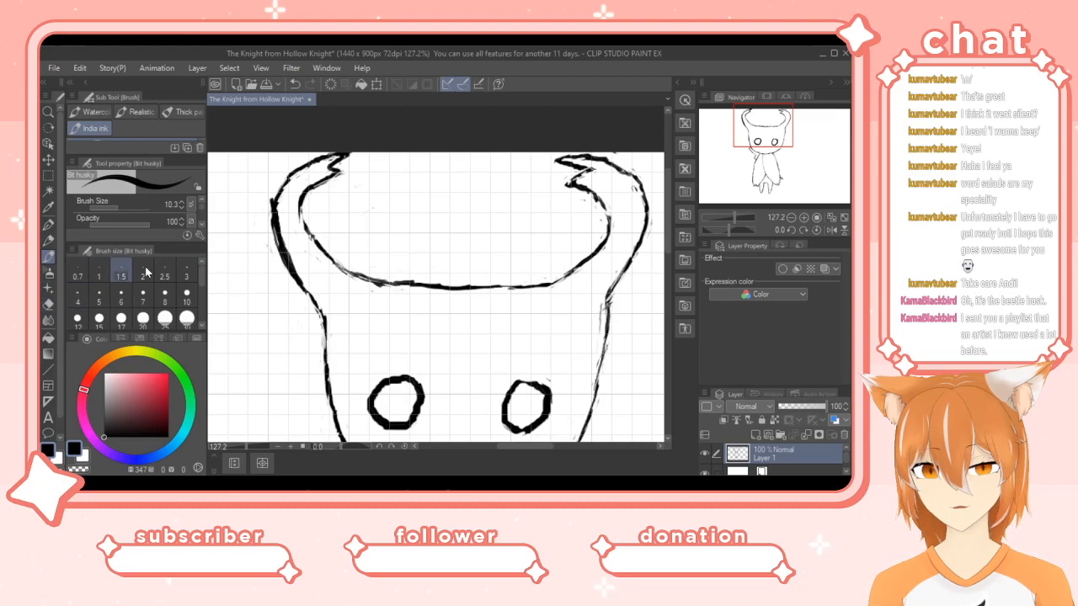
drag(271, 196, 266, 207)
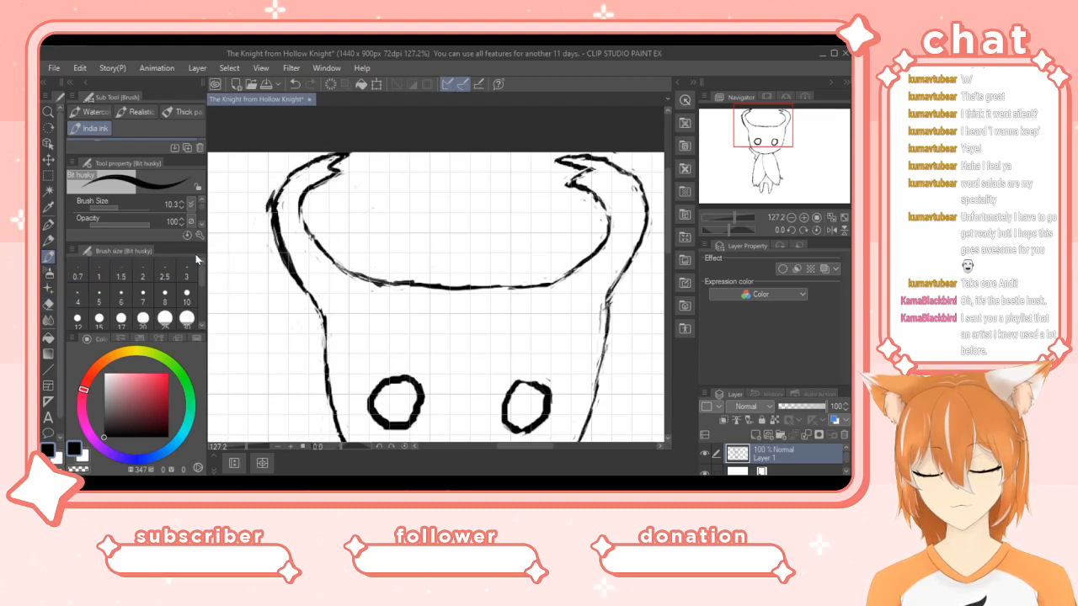
click(48, 303)
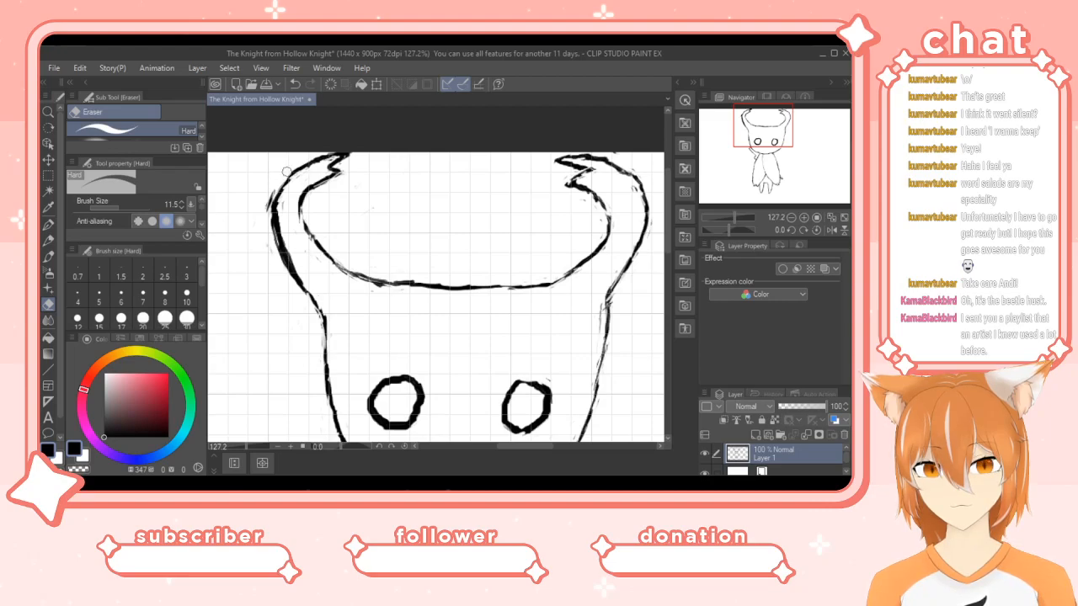
mouse_move(266, 244)
mouse_down()
mouse_move(278, 214)
mouse_move(305, 285)
mouse_move(275, 217)
mouse_move(288, 256)
mouse_move(278, 228)
mouse_move(283, 235)
mouse_move(291, 224)
mouse_move(287, 261)
mouse_up()
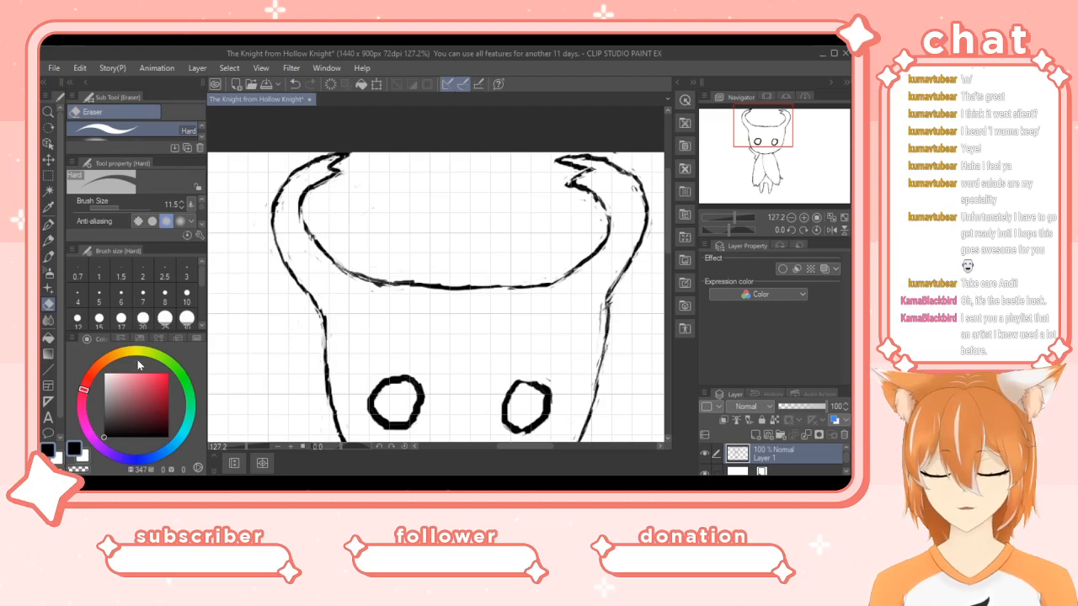
Save the drawing with the finished outlines and add a new layer above the line art.
drag(247, 446, 239, 449)
drag(670, 240, 662, 273)
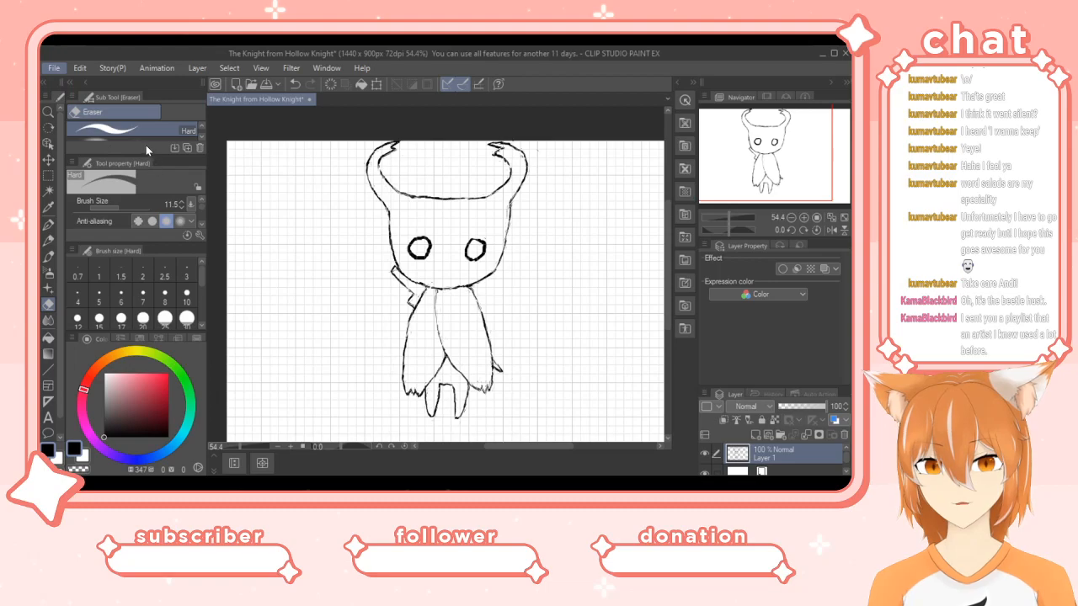
key(alt+Tab)
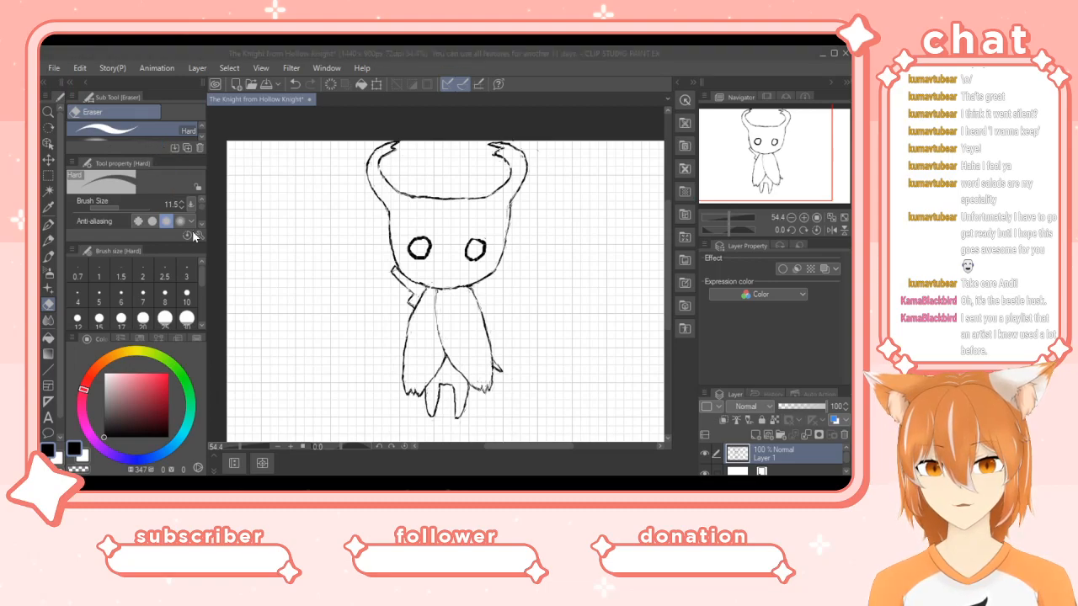
click(366, 333)
key(ctrl+s)
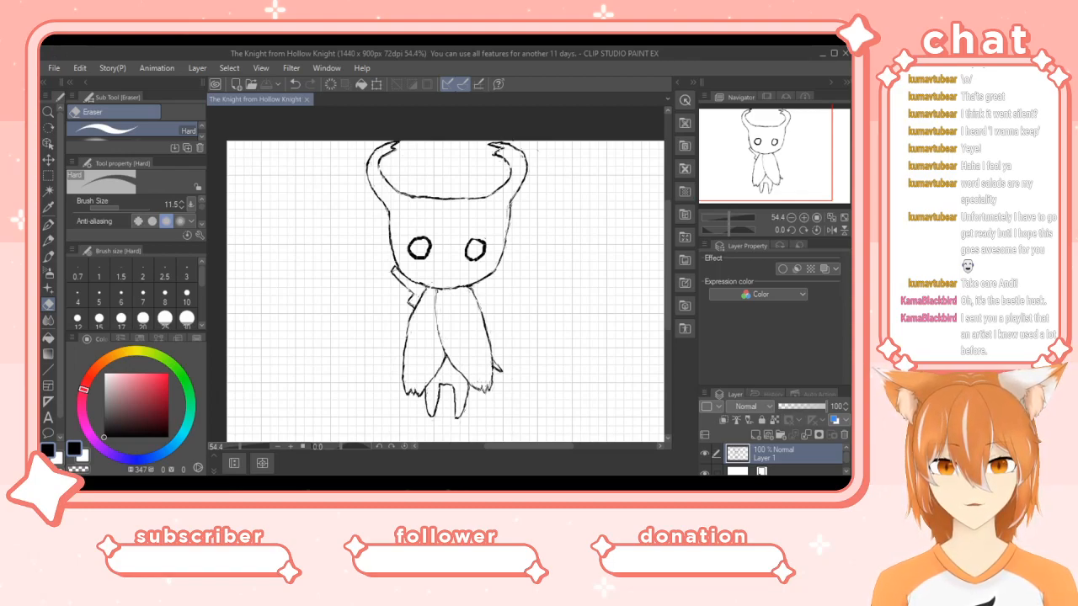
click(237, 84)
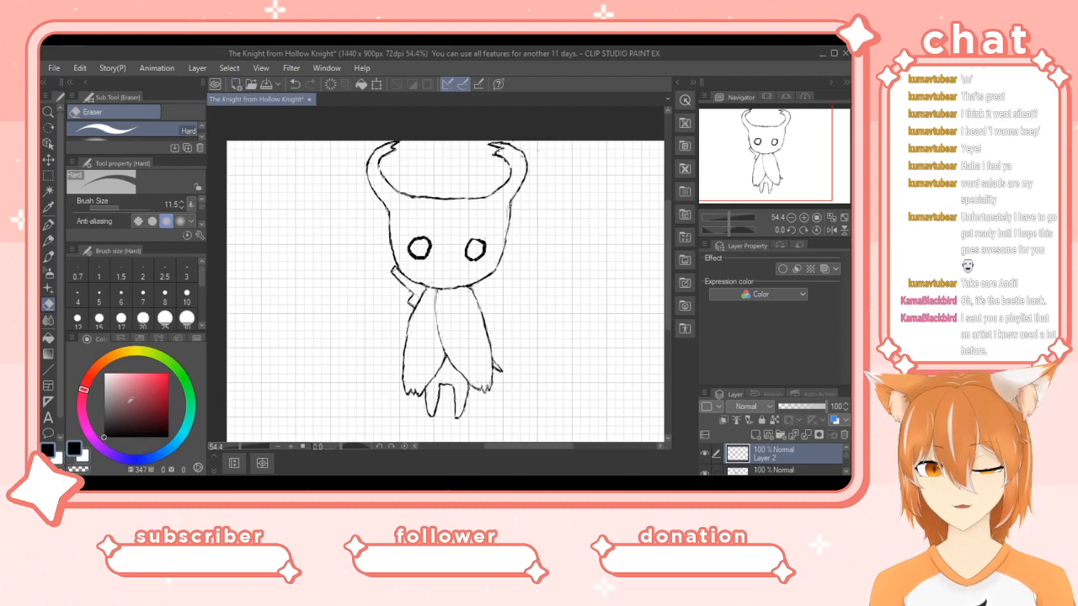
Fill both eyes solid black on the new layer with the Bit husky brush at size 29.6.
click(50, 257)
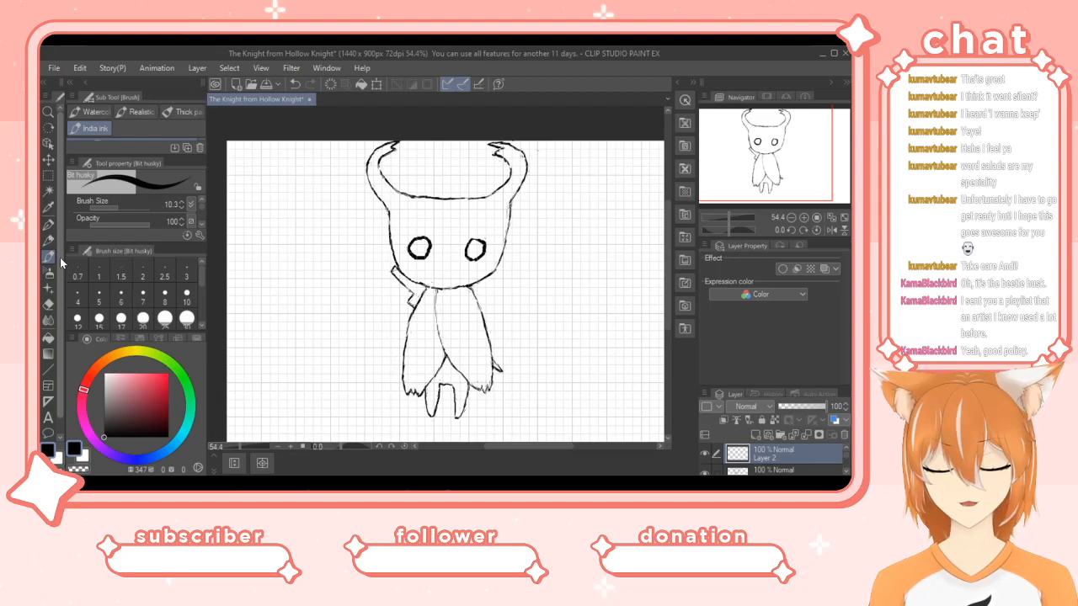
click(239, 447)
drag(240, 449, 245, 451)
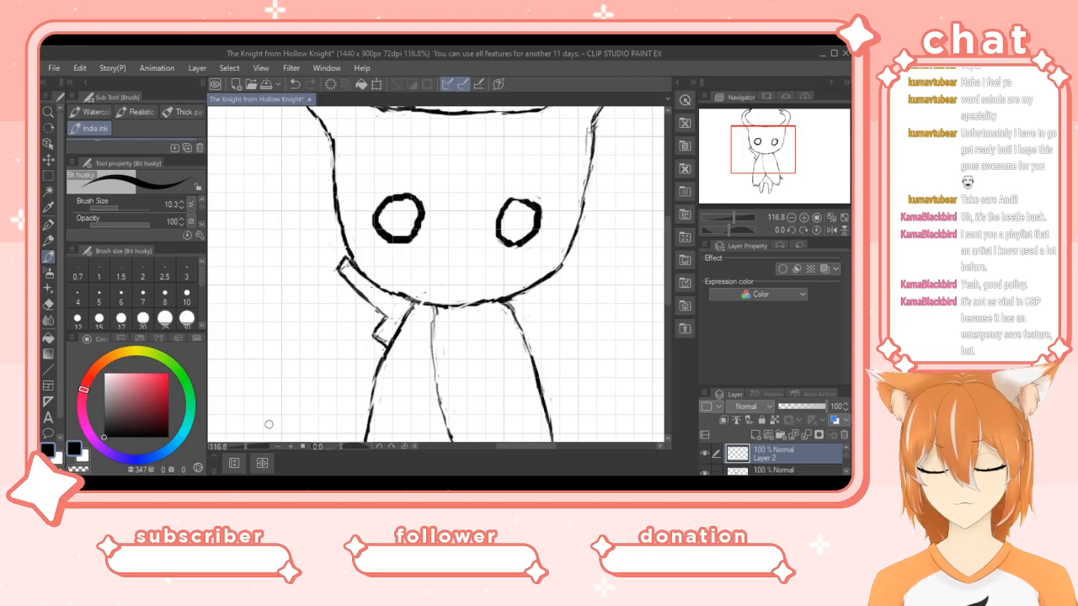
drag(111, 209, 122, 205)
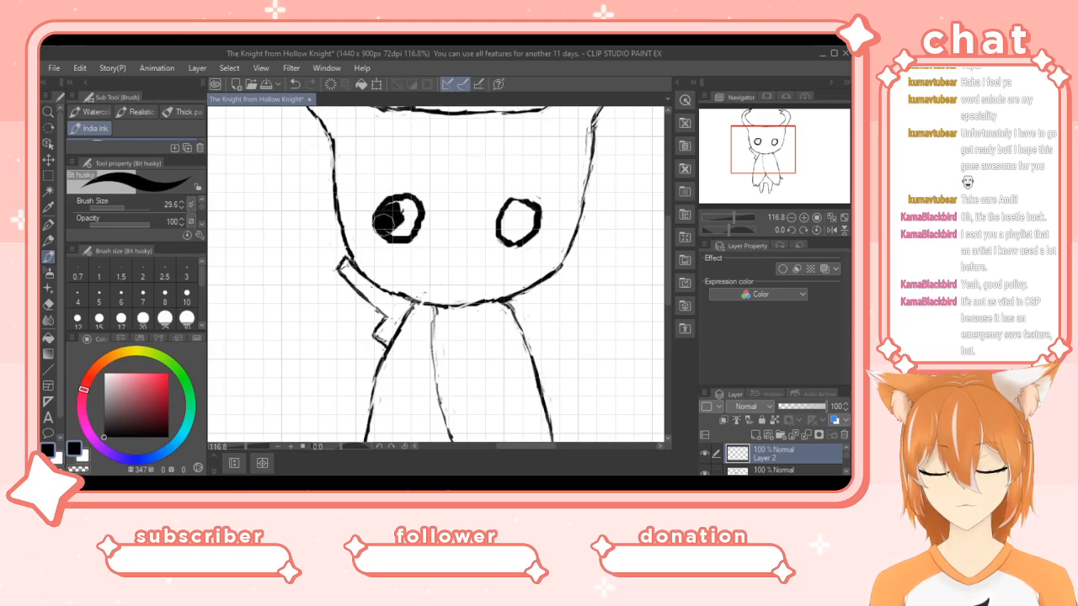
mouse_move(399, 227)
mouse_down()
mouse_move(407, 202)
mouse_move(394, 203)
mouse_move(410, 221)
mouse_move(401, 228)
mouse_up()
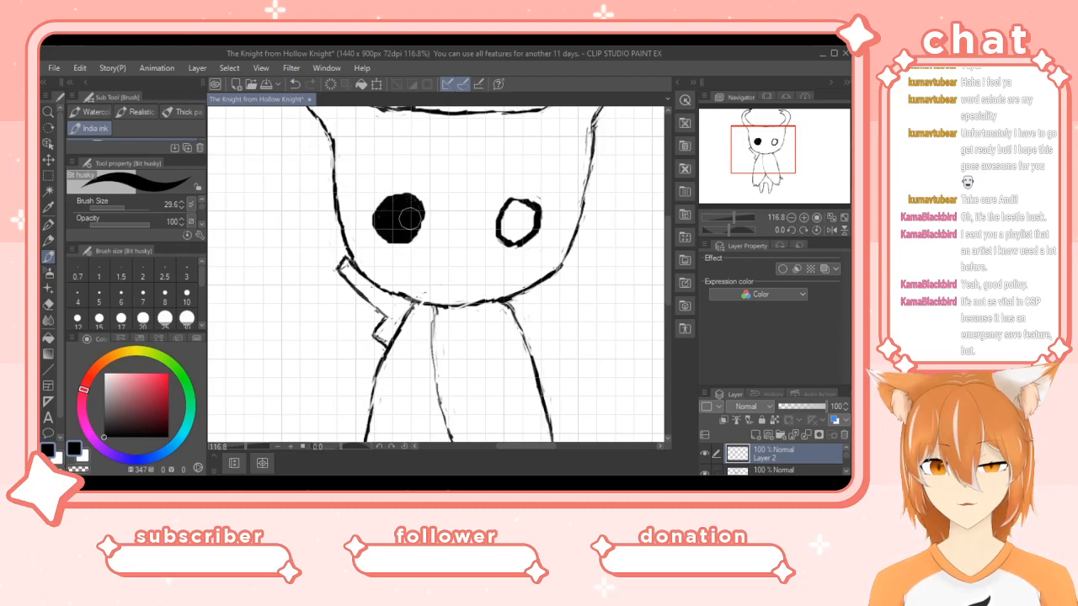
mouse_move(522, 212)
mouse_down()
mouse_move(510, 228)
mouse_move(532, 218)
mouse_move(507, 239)
mouse_move(526, 209)
mouse_move(513, 217)
mouse_move(512, 204)
mouse_move(526, 216)
mouse_move(513, 236)
mouse_up()
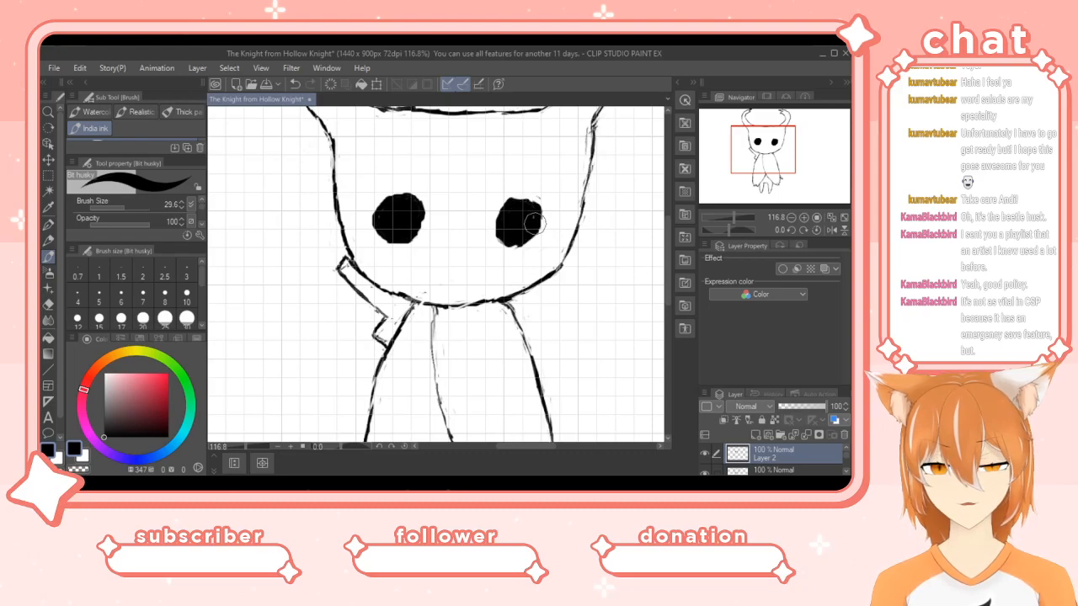
Paint both legs and the triangular gap under the cloak's opening solid black with the same brush.
drag(665, 255, 672, 295)
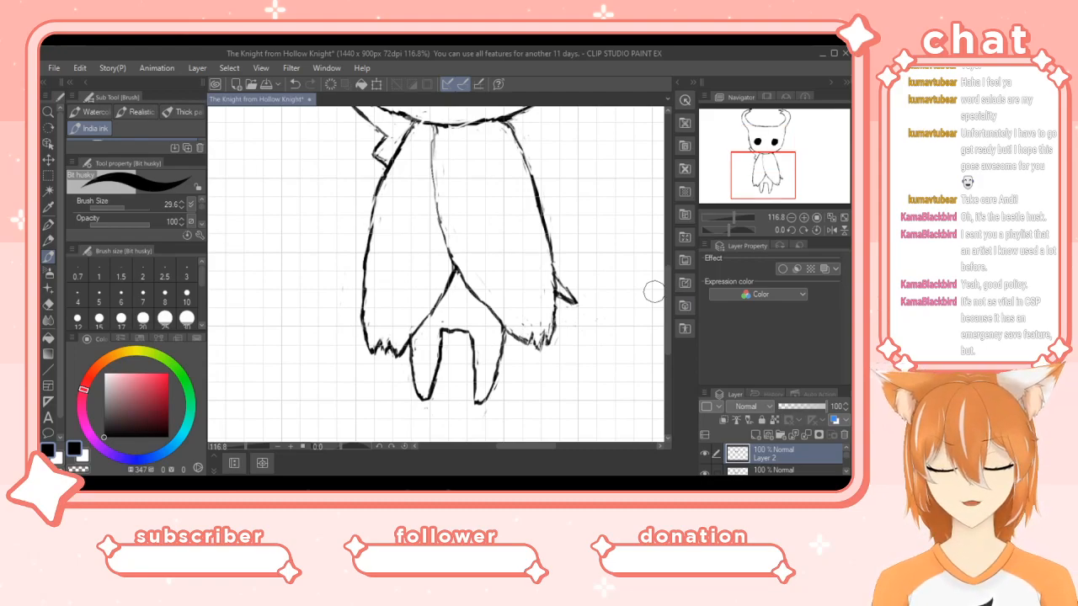
drag(247, 445, 278, 447)
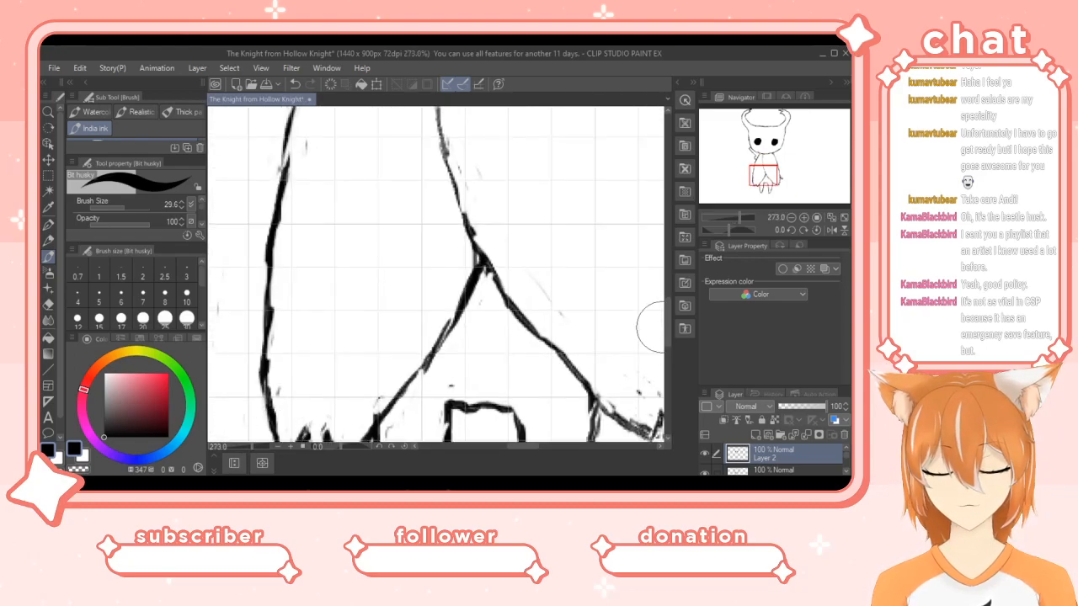
drag(668, 313, 670, 335)
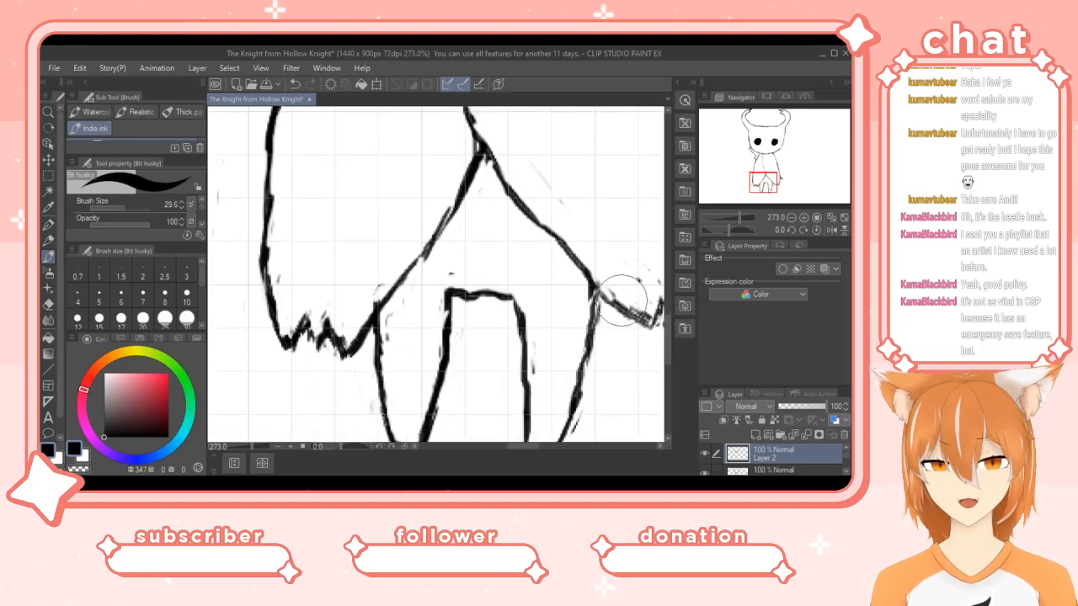
mouse_move(483, 213)
mouse_down()
mouse_move(456, 253)
mouse_move(476, 226)
mouse_move(472, 244)
mouse_move(454, 252)
mouse_move(481, 160)
mouse_move(492, 181)
mouse_move(476, 211)
mouse_move(485, 190)
mouse_move(510, 214)
mouse_move(510, 232)
mouse_move(485, 208)
mouse_move(472, 250)
mouse_move(453, 244)
mouse_move(417, 284)
mouse_move(424, 257)
mouse_move(411, 292)
mouse_move(447, 233)
mouse_move(471, 216)
mouse_move(455, 217)
mouse_move(426, 265)
mouse_move(446, 270)
mouse_move(396, 303)
mouse_move(421, 284)
mouse_move(433, 247)
mouse_move(460, 266)
mouse_up()
mouse_move(461, 271)
mouse_down()
mouse_move(489, 265)
mouse_move(486, 276)
mouse_move(505, 265)
mouse_move(493, 260)
mouse_move(512, 269)
mouse_up()
mouse_move(396, 315)
mouse_down()
mouse_move(385, 301)
mouse_move(392, 325)
mouse_up()
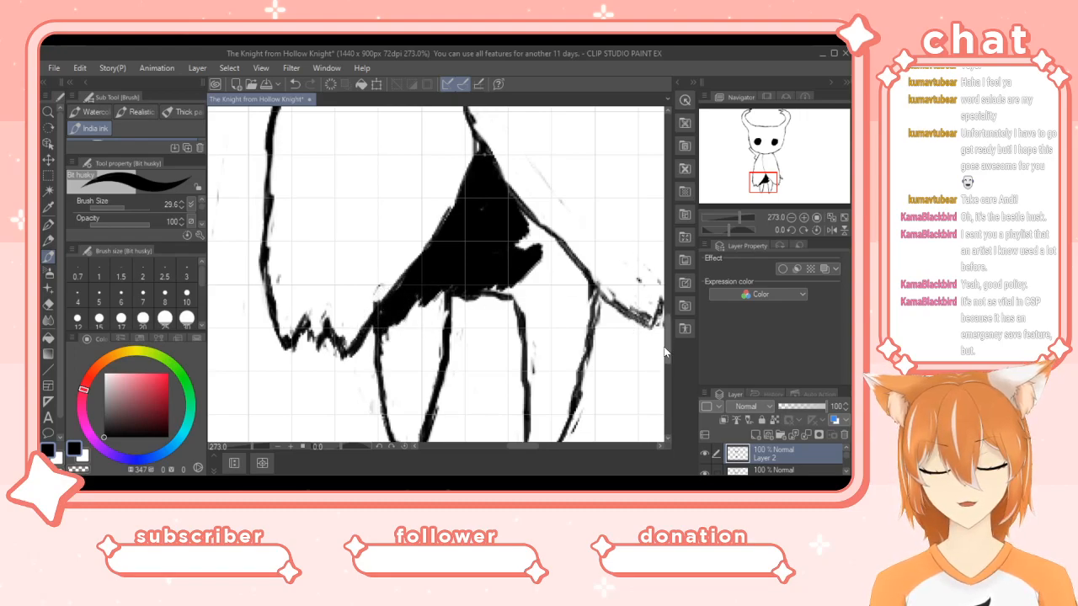
scroll(665, 354, down, 5)
mouse_move(405, 237)
mouse_down()
mouse_move(388, 263)
mouse_move(391, 321)
mouse_move(392, 310)
mouse_move(402, 361)
mouse_move(414, 364)
mouse_move(440, 245)
mouse_move(425, 332)
mouse_move(423, 318)
mouse_move(407, 337)
mouse_move(410, 232)
mouse_move(431, 193)
mouse_move(400, 217)
mouse_move(405, 200)
mouse_move(479, 158)
mouse_move(495, 210)
mouse_move(448, 210)
mouse_move(522, 212)
mouse_move(511, 193)
mouse_move(527, 198)
mouse_move(525, 151)
mouse_move(500, 119)
mouse_move(529, 169)
mouse_move(565, 182)
mouse_move(551, 168)
mouse_move(584, 221)
mouse_move(555, 329)
mouse_move(560, 349)
mouse_move(569, 307)
mouse_move(560, 278)
mouse_move(574, 260)
mouse_move(546, 192)
mouse_move(524, 185)
mouse_move(533, 225)
mouse_move(525, 213)
mouse_move(547, 242)
mouse_move(526, 265)
mouse_move(529, 223)
mouse_move(533, 287)
mouse_move(544, 260)
mouse_move(537, 330)
mouse_move(546, 315)
mouse_move(548, 356)
mouse_move(533, 303)
mouse_move(534, 376)
mouse_move(581, 268)
mouse_move(563, 313)
mouse_move(578, 198)
mouse_up()
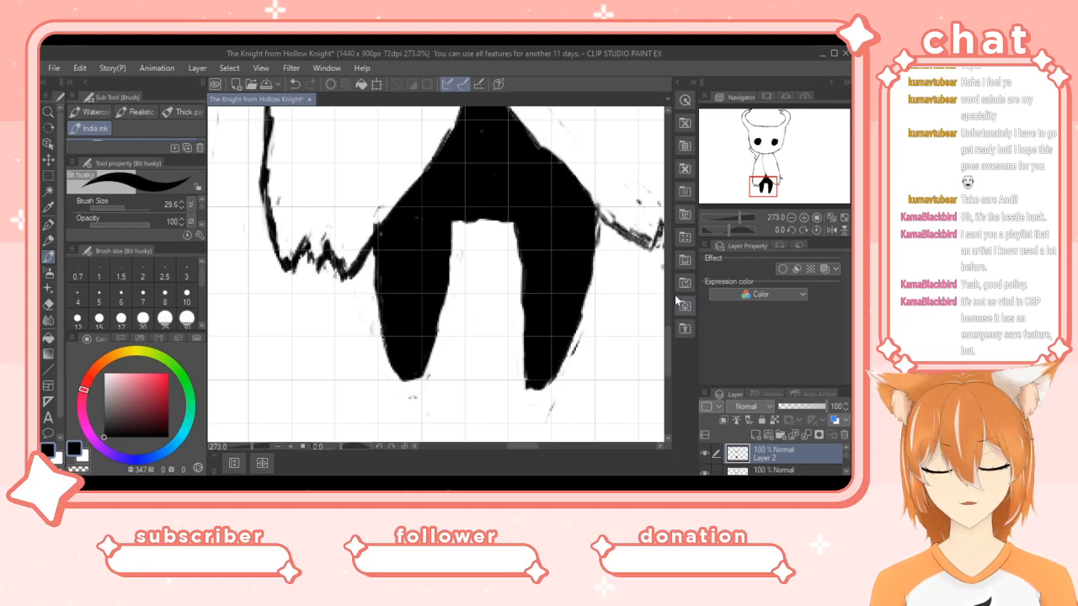
Reduce the brush size to 10.3 and strengthen the line of the cloak's central opening.
drag(665, 349, 666, 244)
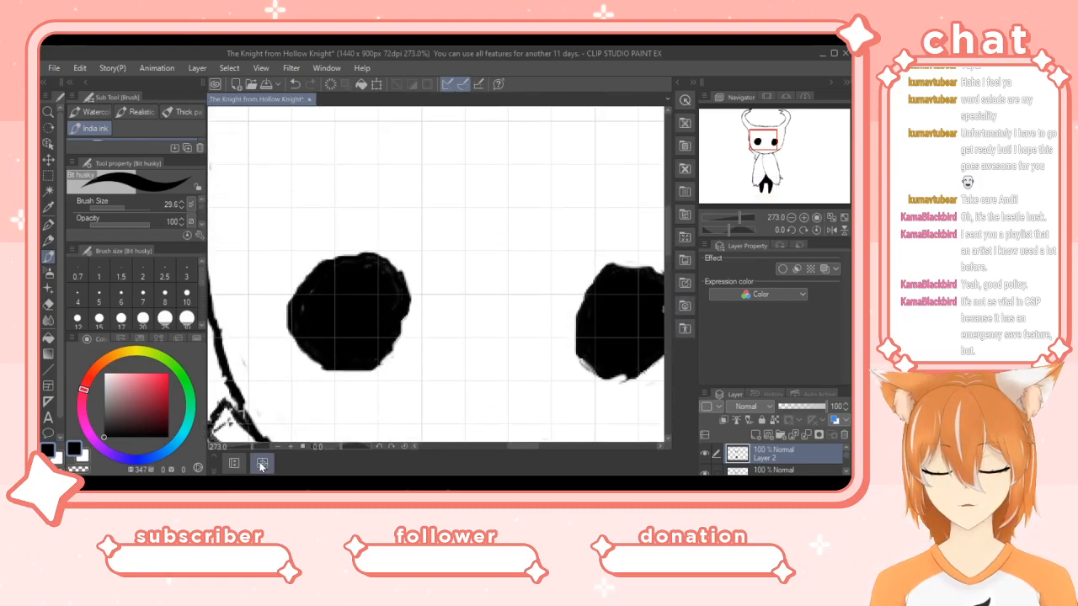
drag(251, 448, 239, 447)
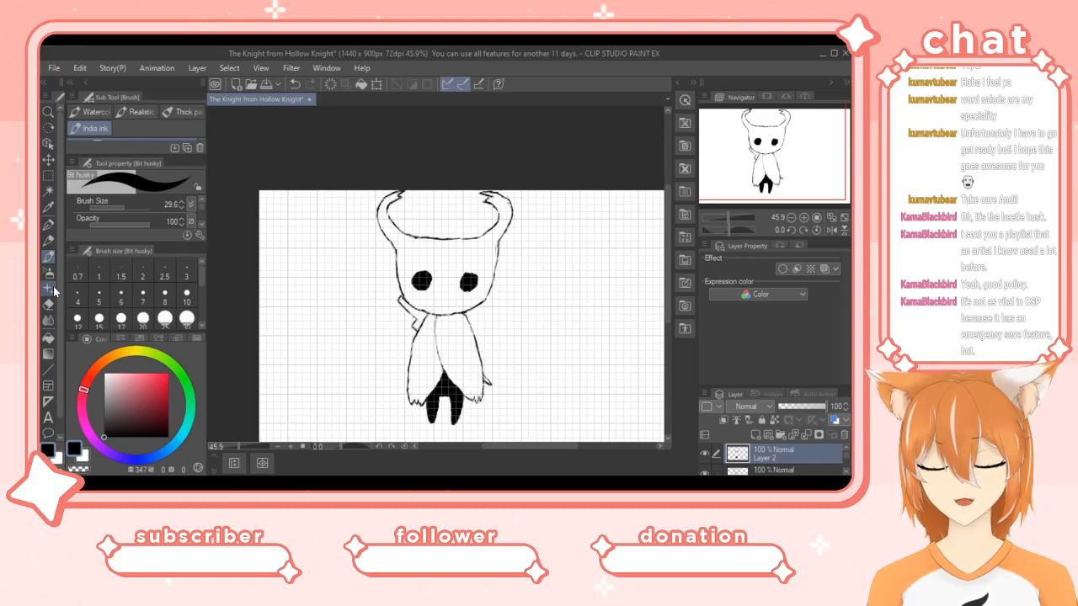
drag(121, 208, 118, 208)
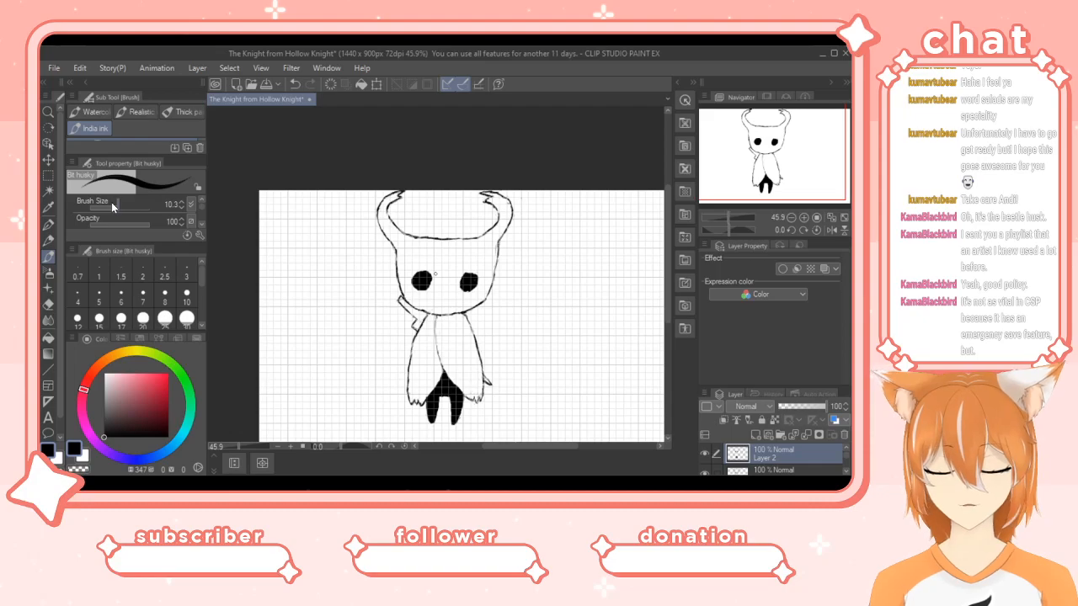
scroll(235, 451, up, 5)
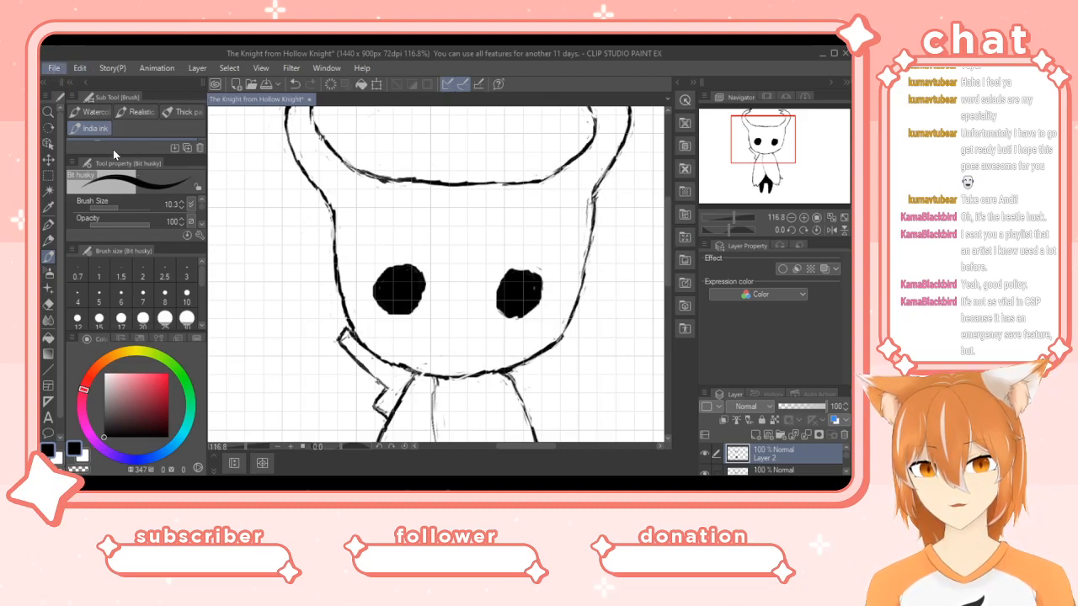
drag(667, 263, 665, 303)
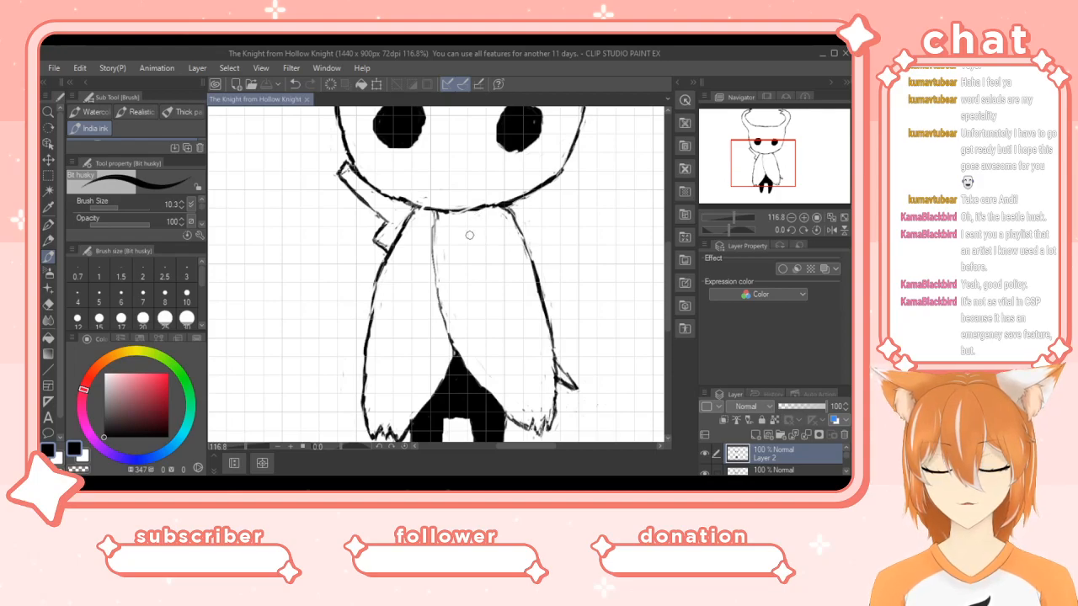
mouse_move(433, 229)
mouse_down()
mouse_move(434, 209)
mouse_move(430, 236)
mouse_up()
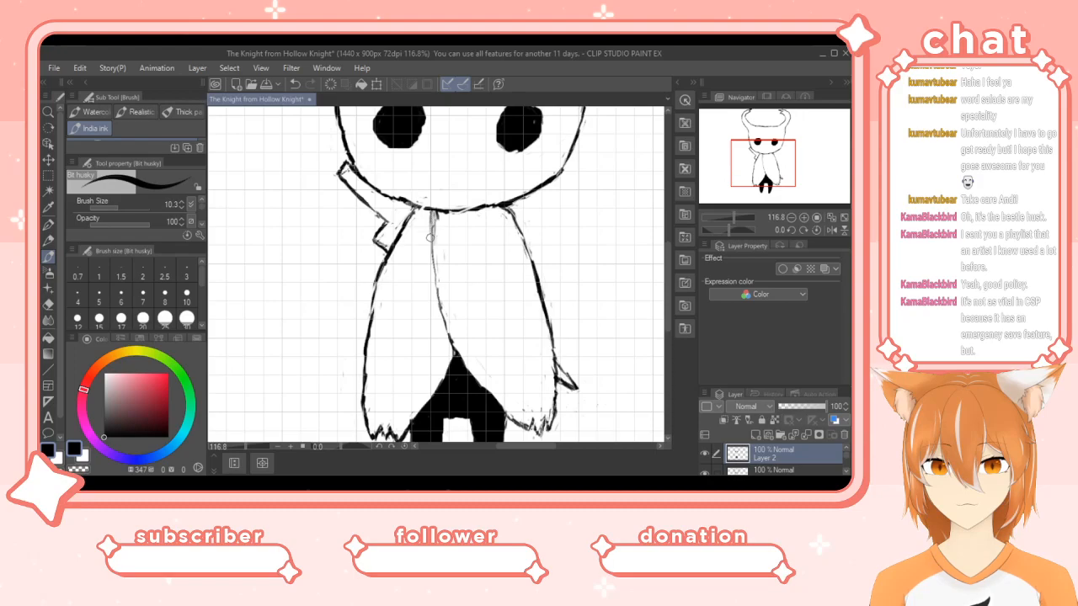
drag(437, 289, 447, 336)
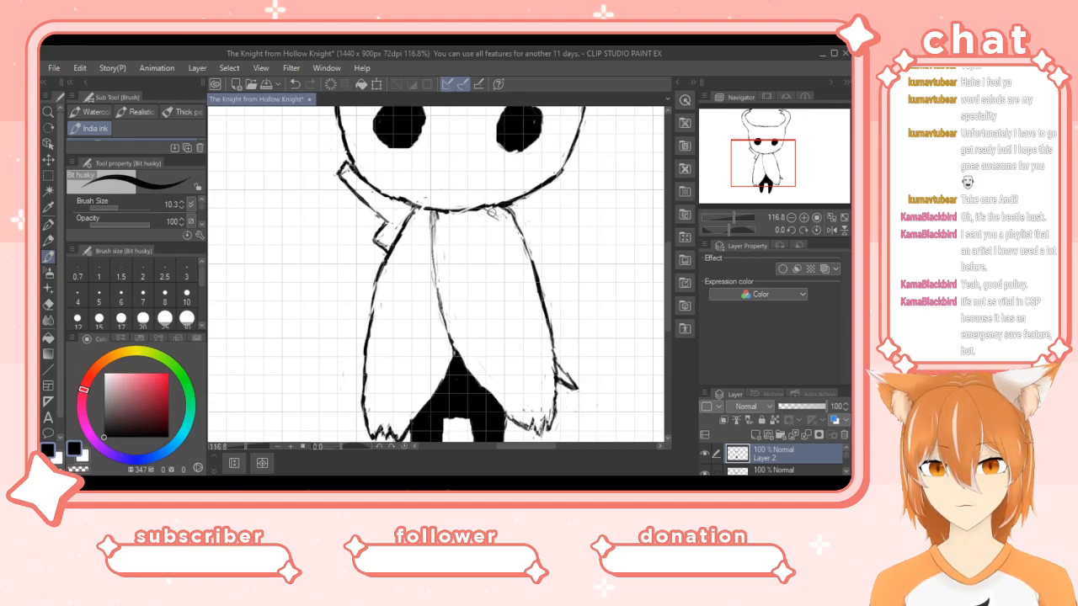
Brush diagonal fold lines from the collar across the cloak's right half, thickening the long one that runs down towards the hem.
drag(499, 221, 525, 242)
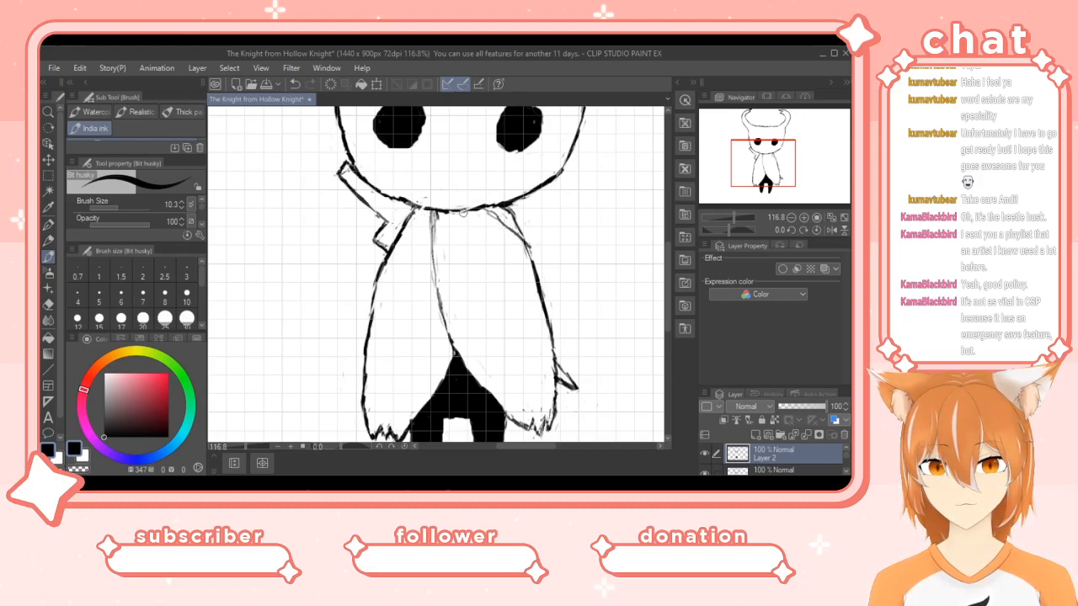
drag(476, 232, 544, 315)
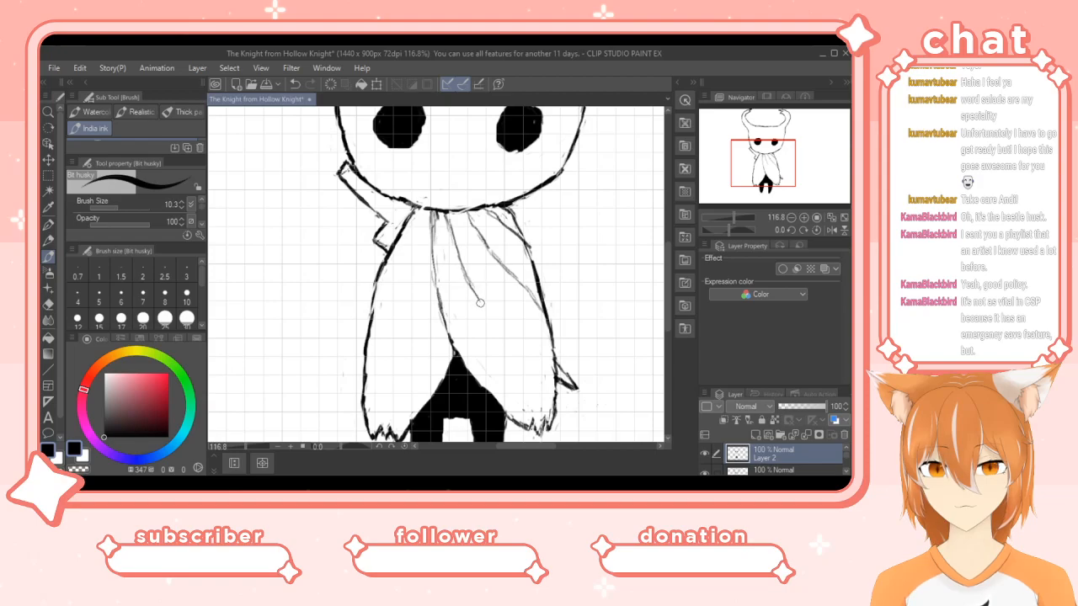
drag(471, 278, 487, 300)
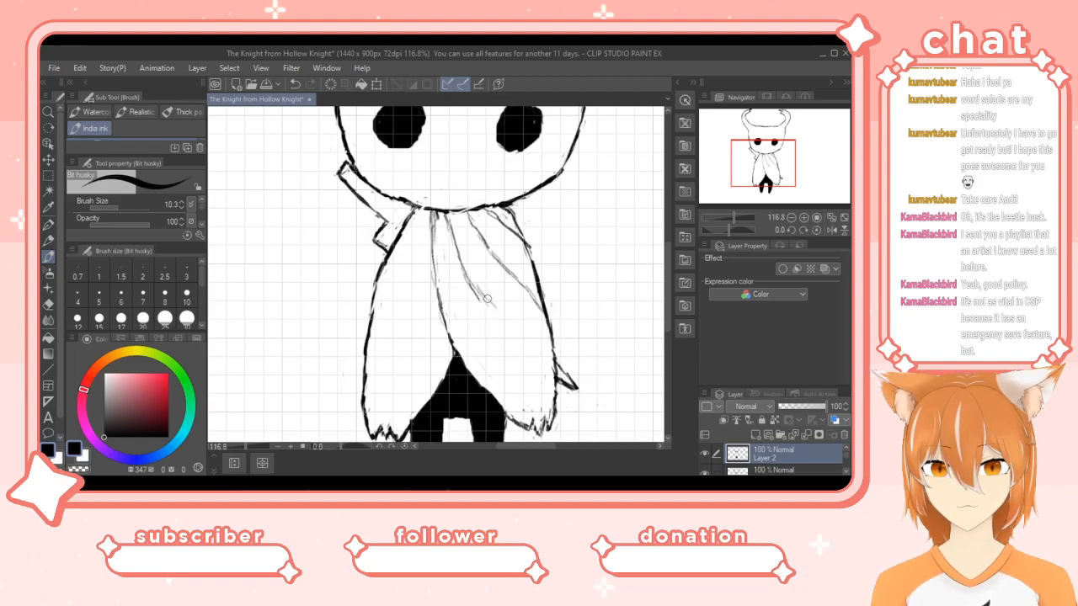
drag(486, 299, 540, 372)
mouse_move(471, 287)
mouse_down()
mouse_move(500, 311)
mouse_move(551, 397)
mouse_up()
drag(522, 345, 476, 283)
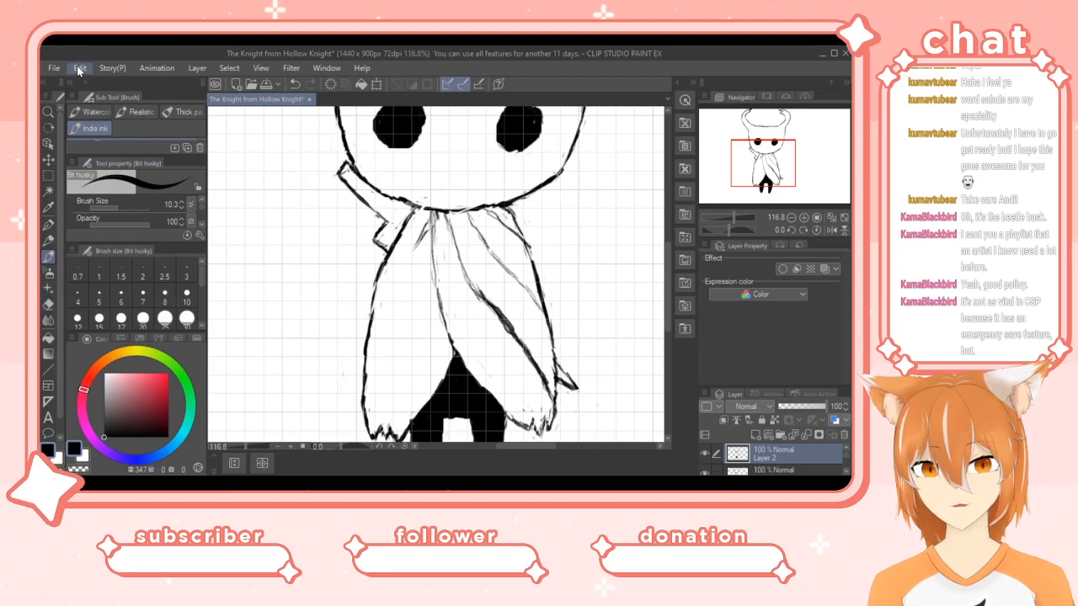
Undo the last stroke near the collar and brush slanting fold lines down the upper left half of the cloak.
key(ctrl+z)
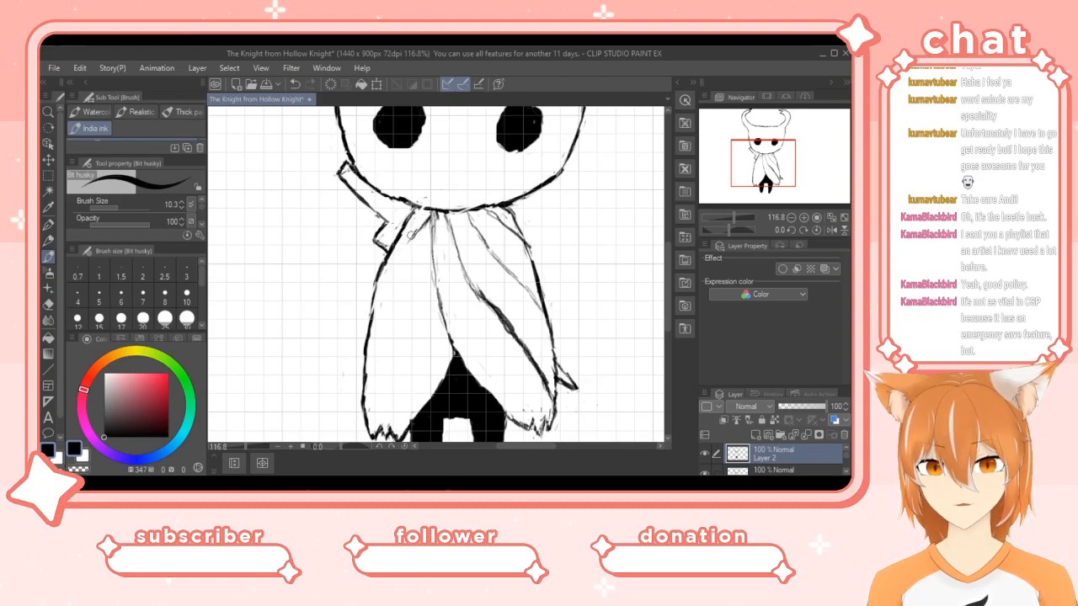
drag(413, 238, 372, 324)
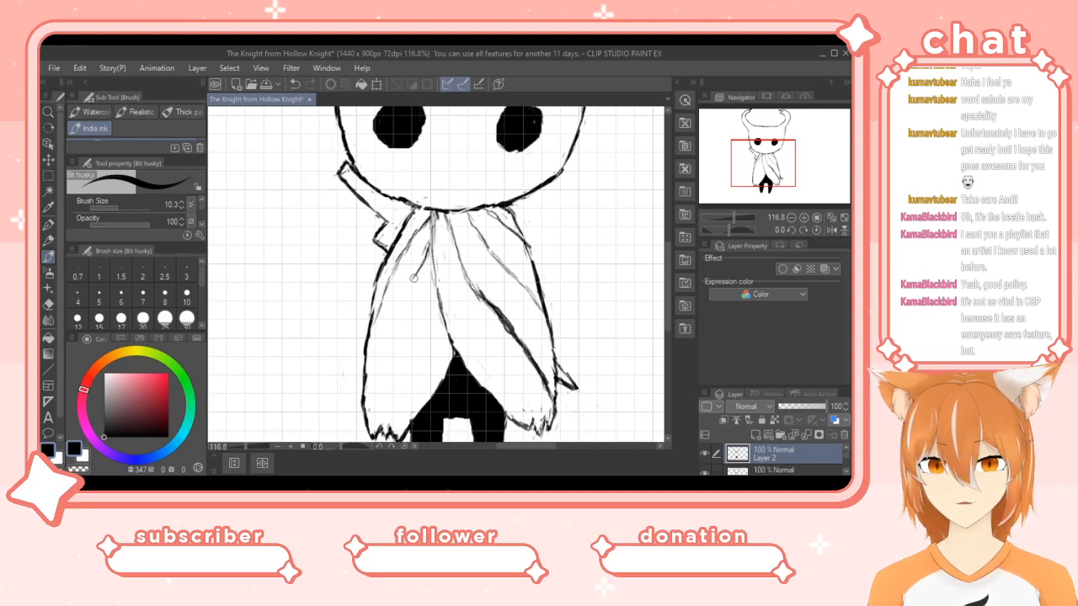
drag(420, 273, 382, 340)
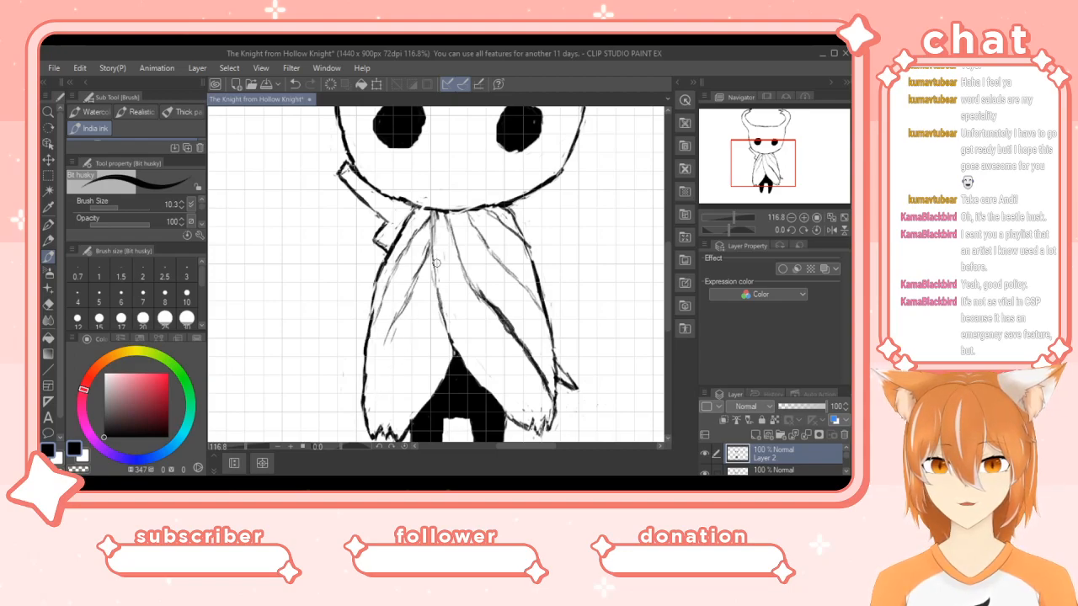
Brush more fold lines down the lower left half of the cloak and thin the long right-hand fold with the Hard eraser.
mouse_move(438, 309)
mouse_down()
mouse_move(431, 318)
mouse_move(389, 410)
mouse_up()
drag(394, 318, 378, 374)
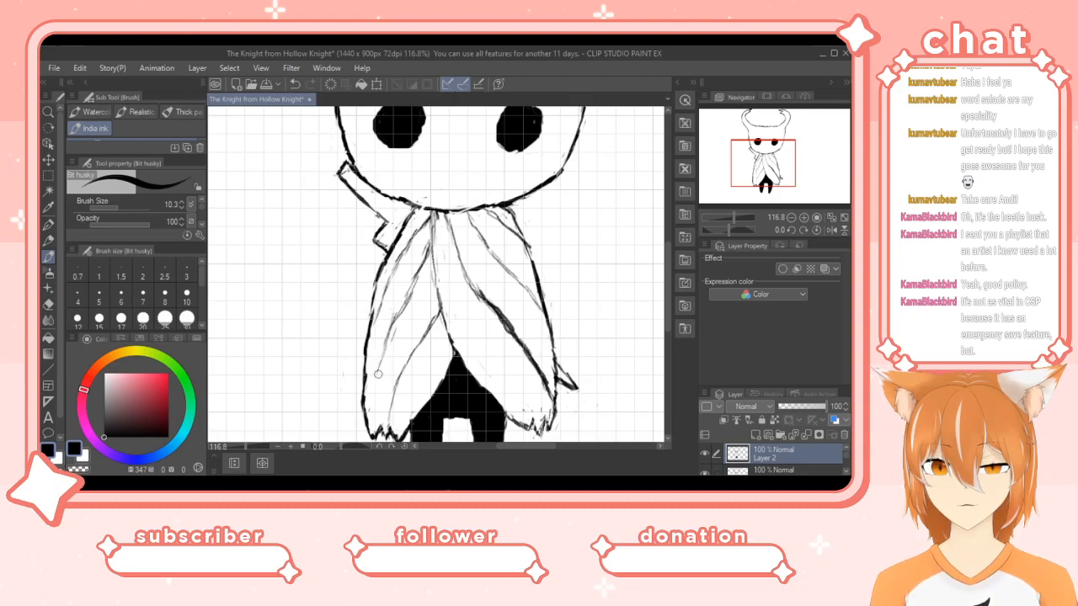
key(e)
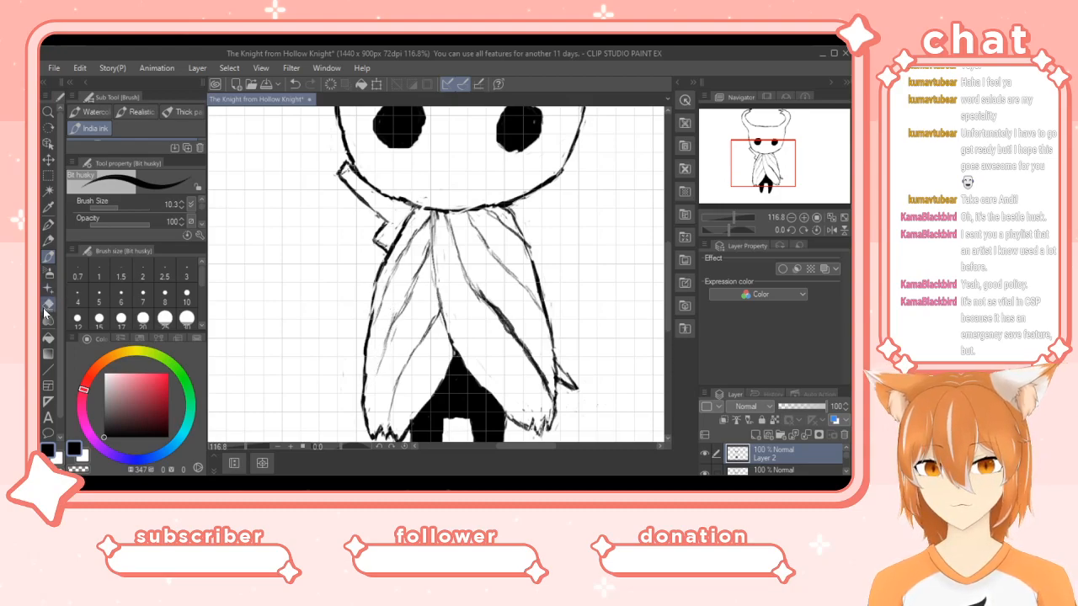
mouse_move(481, 287)
mouse_down()
mouse_move(506, 315)
mouse_move(482, 305)
mouse_move(488, 297)
mouse_move(512, 320)
mouse_move(545, 381)
mouse_up()
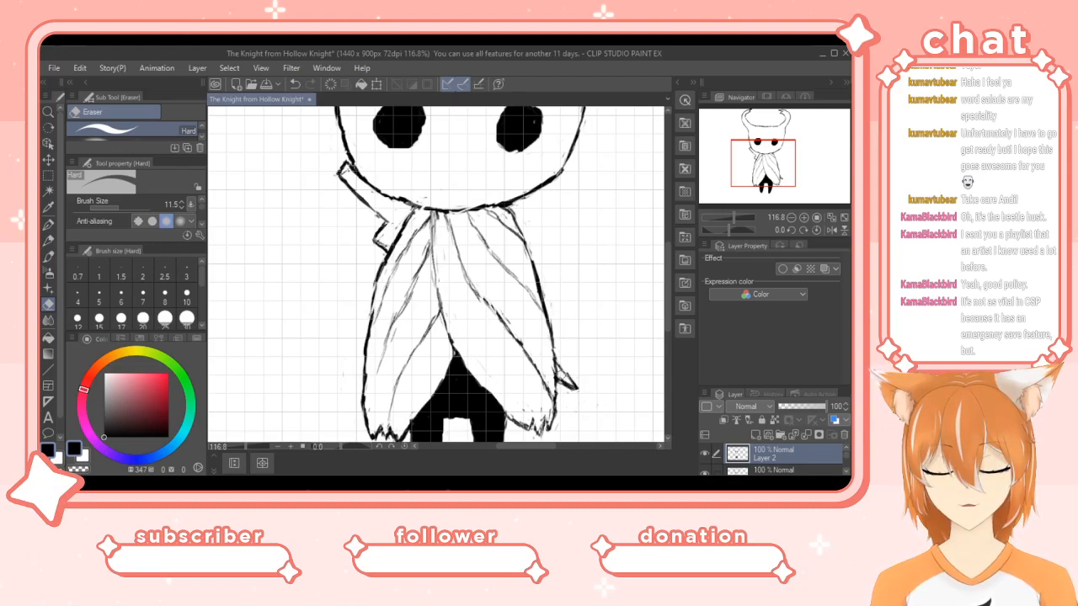
Return to the Bit husky brush, set its size to 23.9 and choose a dark grey with values 347, 1, 40.
click(48, 257)
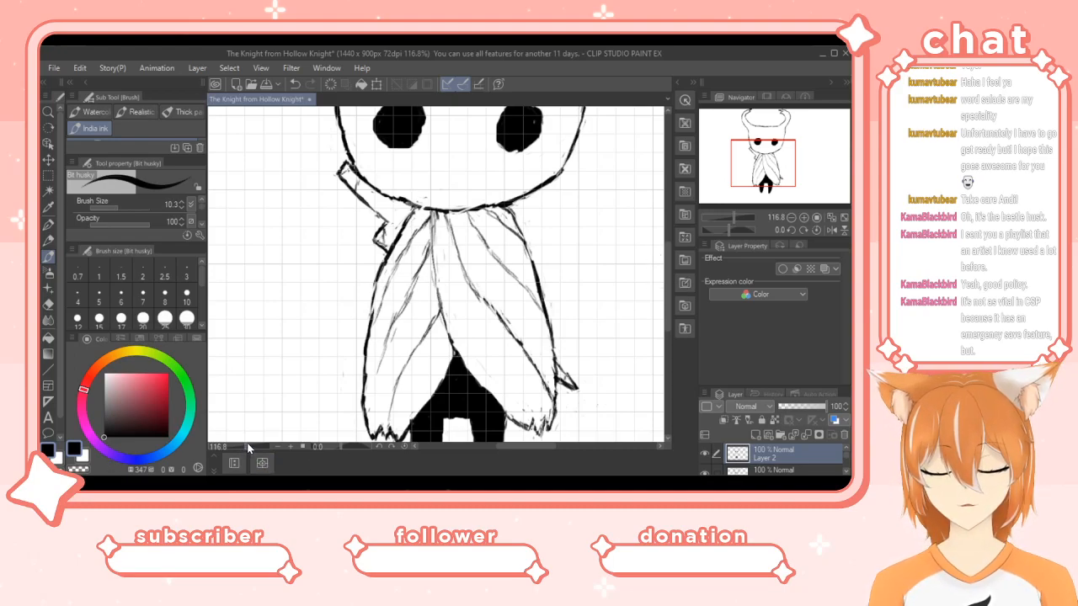
scroll(245, 447, down, 3)
scroll(246, 448, up, 5)
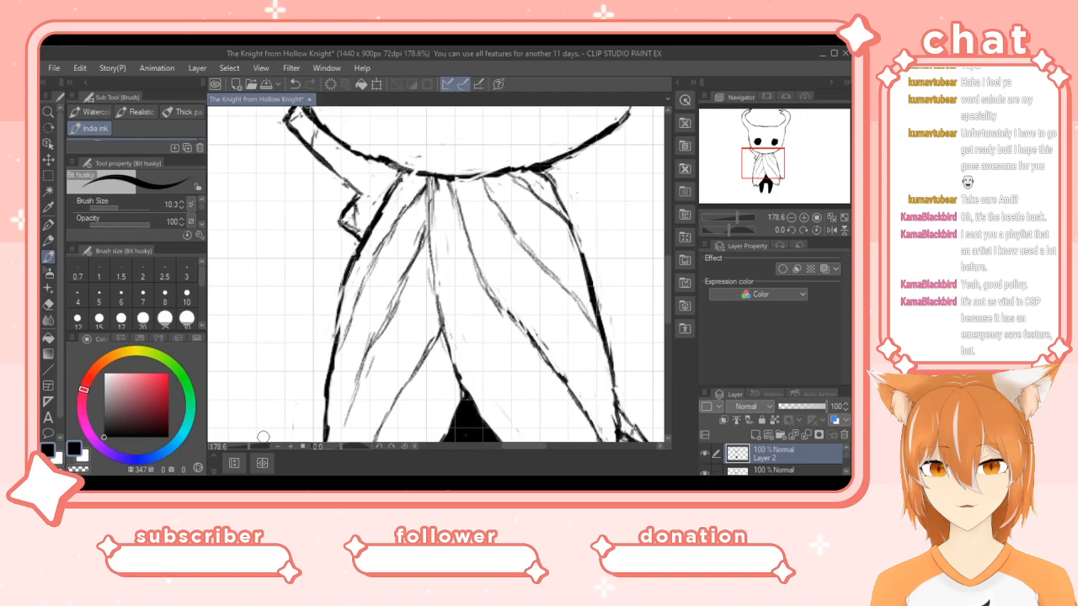
click(108, 433)
drag(108, 433, 104, 415)
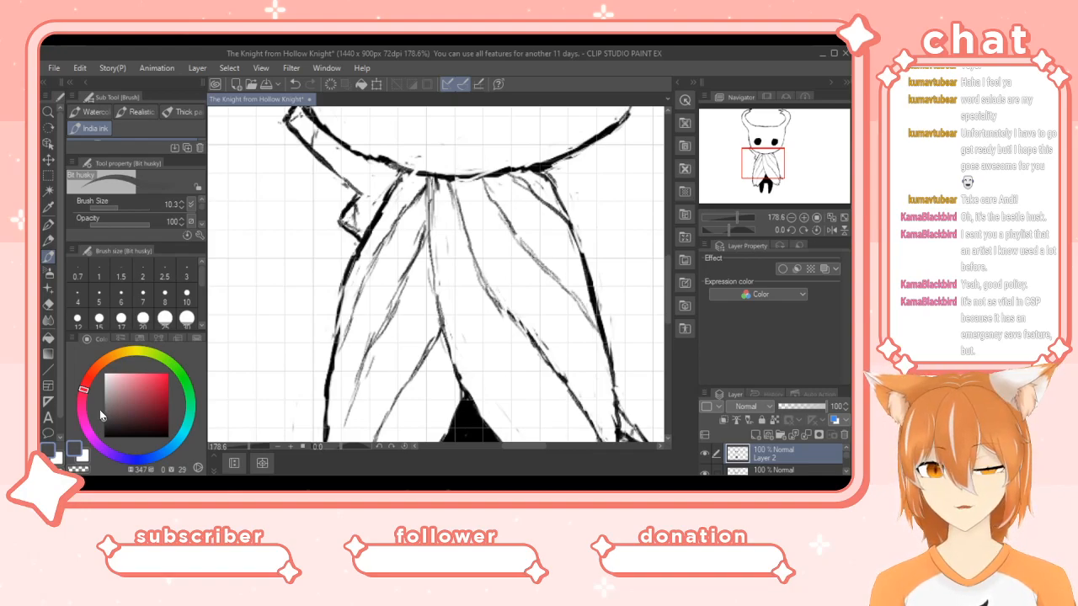
click(120, 205)
click(121, 205)
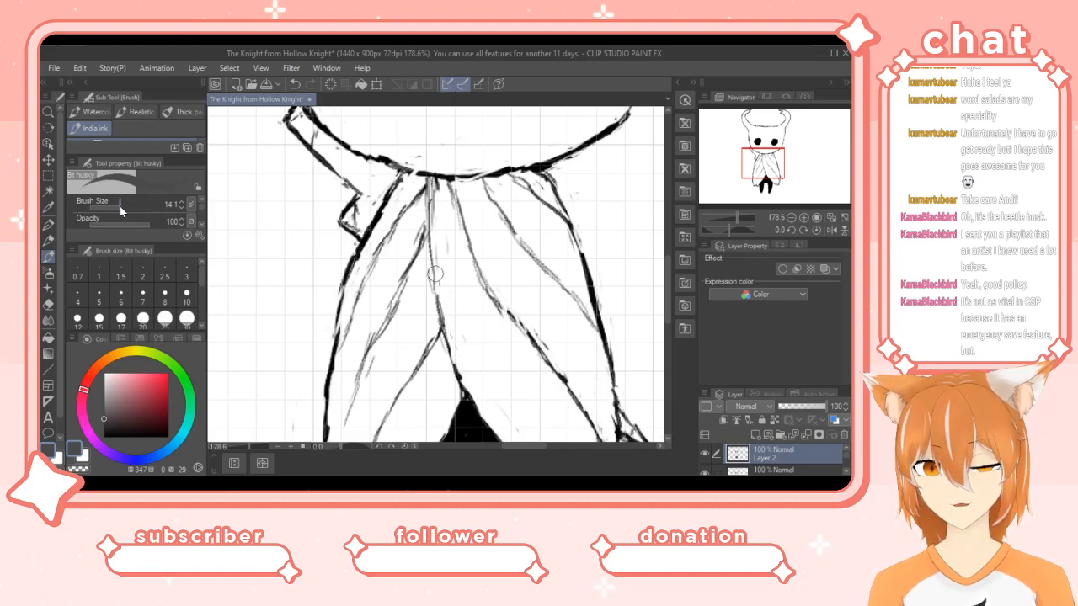
click(121, 207)
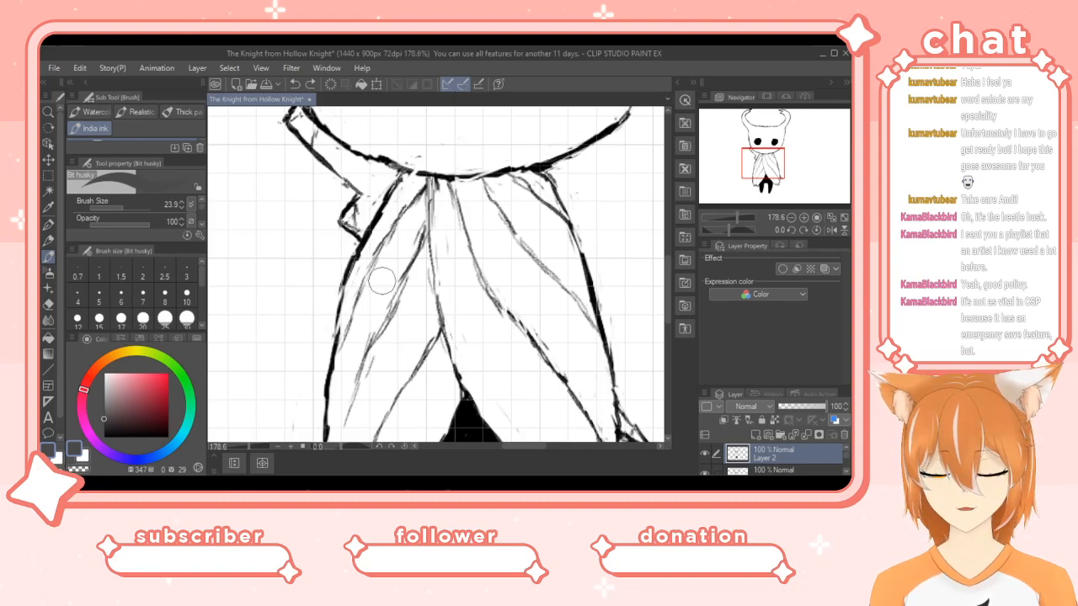
drag(104, 417, 105, 412)
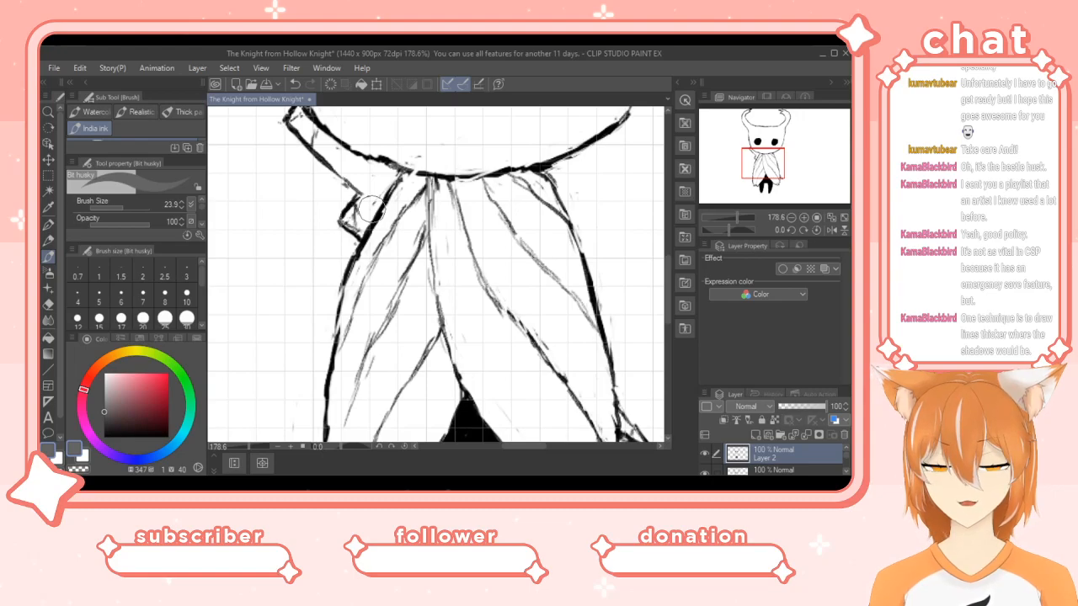
Paint the outer fold of the cloak's left half dark grey, from the collar down along the outline.
mouse_move(420, 173)
mouse_down()
mouse_move(377, 226)
mouse_move(408, 195)
mouse_move(390, 187)
mouse_move(385, 201)
mouse_move(400, 181)
mouse_move(362, 247)
mouse_up()
mouse_move(399, 200)
mouse_down()
mouse_move(366, 238)
mouse_move(390, 202)
mouse_move(375, 239)
mouse_move(390, 226)
mouse_move(394, 215)
mouse_move(354, 271)
mouse_up()
drag(374, 217, 340, 303)
mouse_move(379, 251)
mouse_down()
mouse_move(351, 268)
mouse_move(360, 261)
mouse_move(342, 308)
mouse_up()
drag(362, 268, 338, 320)
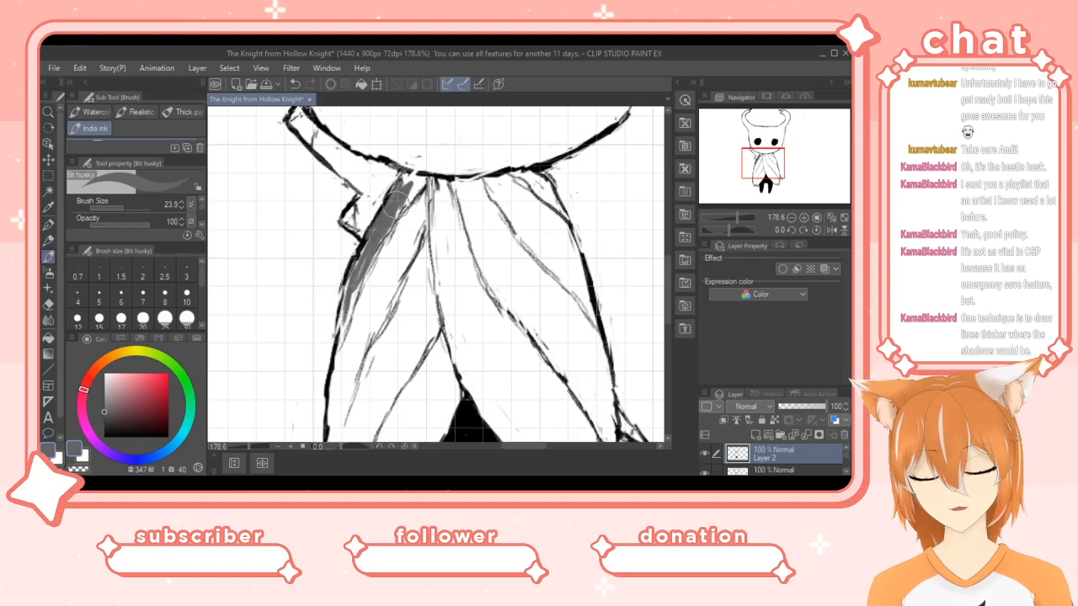
mouse_move(418, 181)
mouse_down()
mouse_move(407, 202)
mouse_move(405, 178)
mouse_move(395, 210)
mouse_move(418, 176)
mouse_move(430, 188)
mouse_move(395, 189)
mouse_move(420, 187)
mouse_move(360, 260)
mouse_move(374, 232)
mouse_move(370, 240)
mouse_move(383, 219)
mouse_move(335, 304)
mouse_move(340, 333)
mouse_move(351, 309)
mouse_up()
mouse_move(349, 301)
mouse_down()
mouse_move(339, 344)
mouse_move(353, 268)
mouse_move(357, 284)
mouse_move(379, 236)
mouse_move(353, 293)
mouse_move(381, 225)
mouse_move(371, 240)
mouse_move(428, 163)
mouse_up()
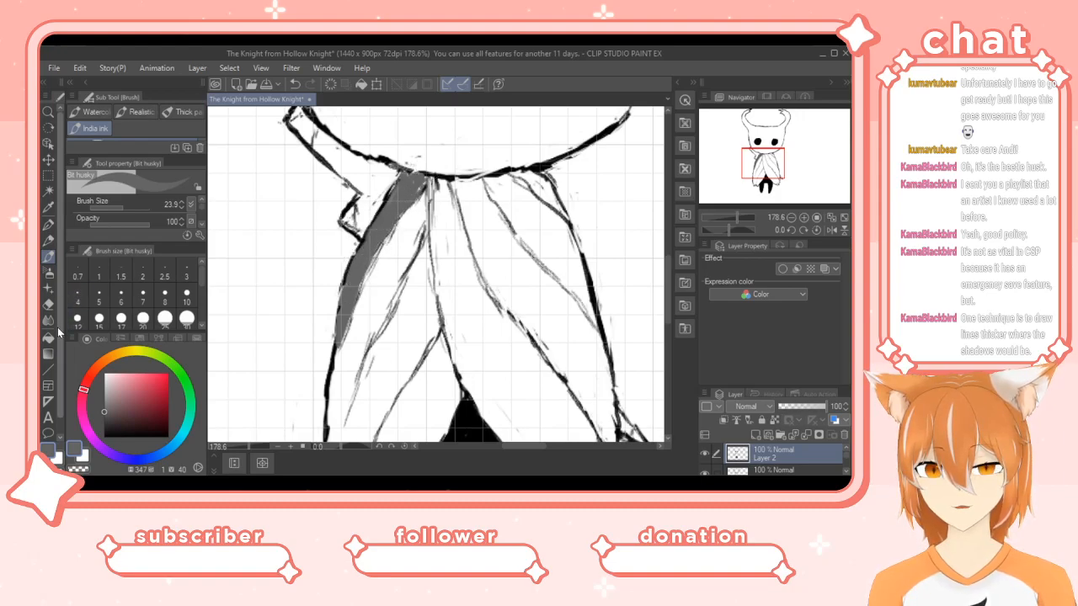
Reduce the brush size to 19.4 and paint the neighbouring fold below the collar grey on the cloak's left half.
drag(123, 207, 121, 206)
mouse_move(411, 212)
mouse_down()
mouse_move(372, 270)
mouse_move(413, 224)
mouse_move(392, 274)
mouse_up()
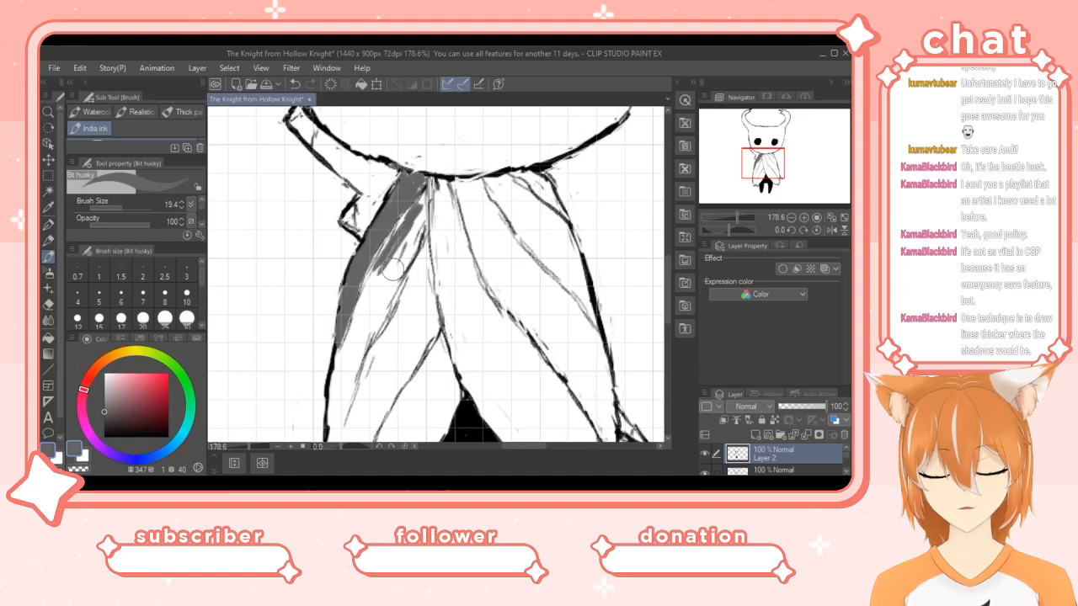
drag(424, 196, 418, 207)
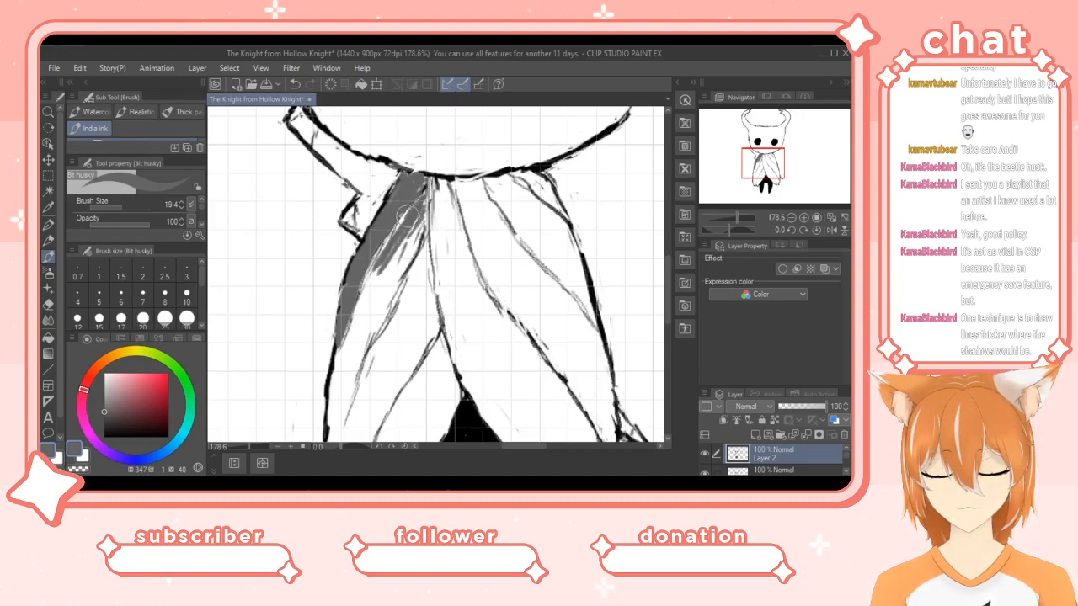
drag(383, 261, 358, 316)
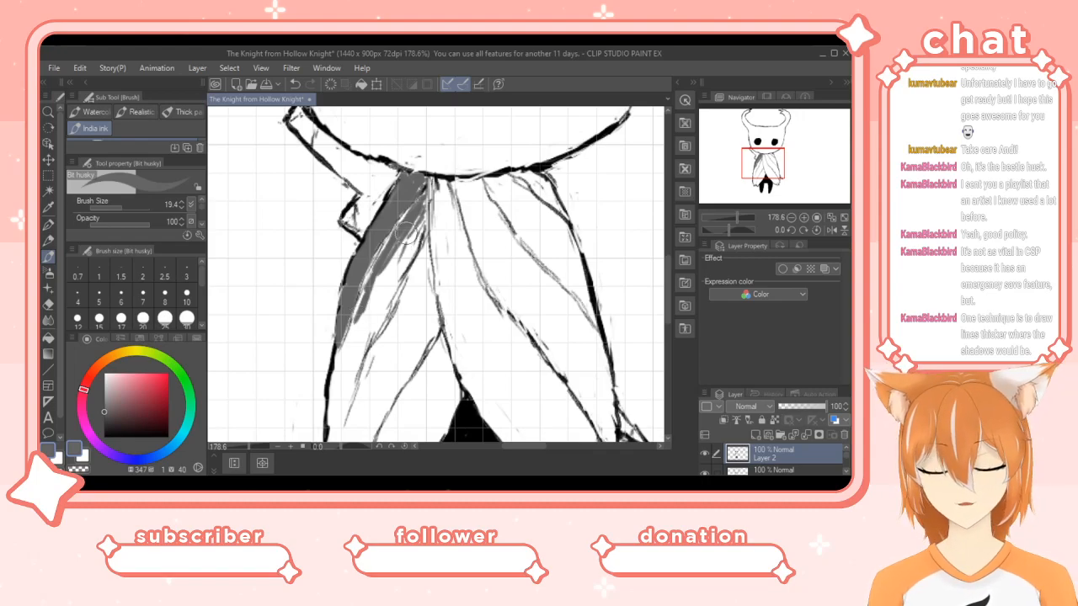
drag(415, 217, 374, 292)
mouse_move(402, 240)
mouse_down()
mouse_move(397, 266)
mouse_move(416, 236)
mouse_move(396, 277)
mouse_move(426, 202)
mouse_move(373, 322)
mouse_move(397, 284)
mouse_move(368, 319)
mouse_move(383, 283)
mouse_move(346, 367)
mouse_move(379, 277)
mouse_move(354, 314)
mouse_move(364, 291)
mouse_move(346, 361)
mouse_move(355, 326)
mouse_move(334, 360)
mouse_move(384, 246)
mouse_up()
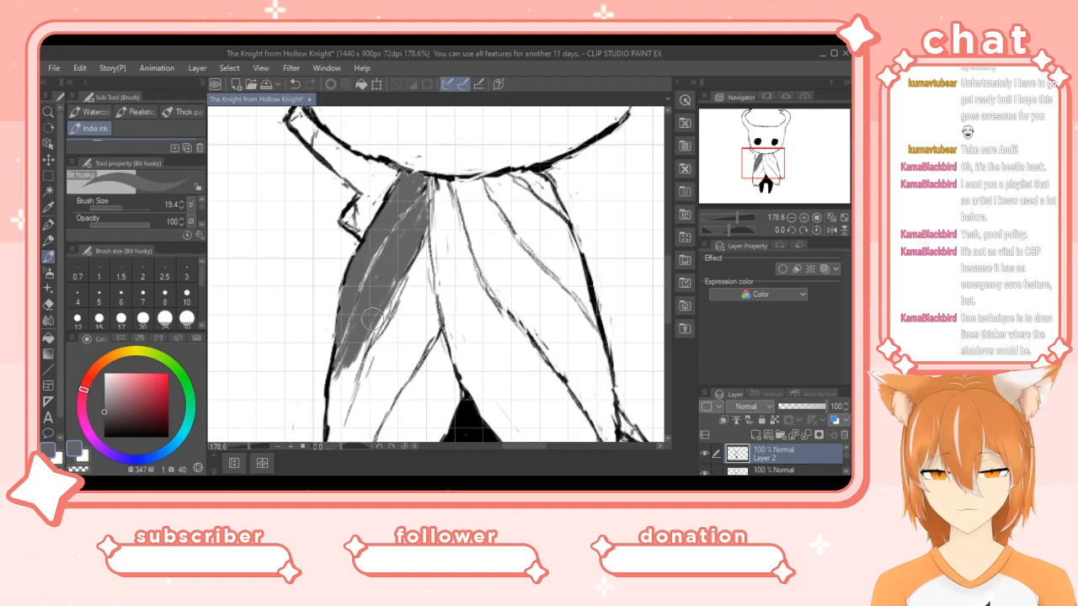
Extend the grey down the outer left edge and across the middle folds to the cloak's central opening.
mouse_move(371, 319)
mouse_down()
mouse_move(357, 354)
mouse_move(372, 303)
mouse_move(332, 373)
mouse_up()
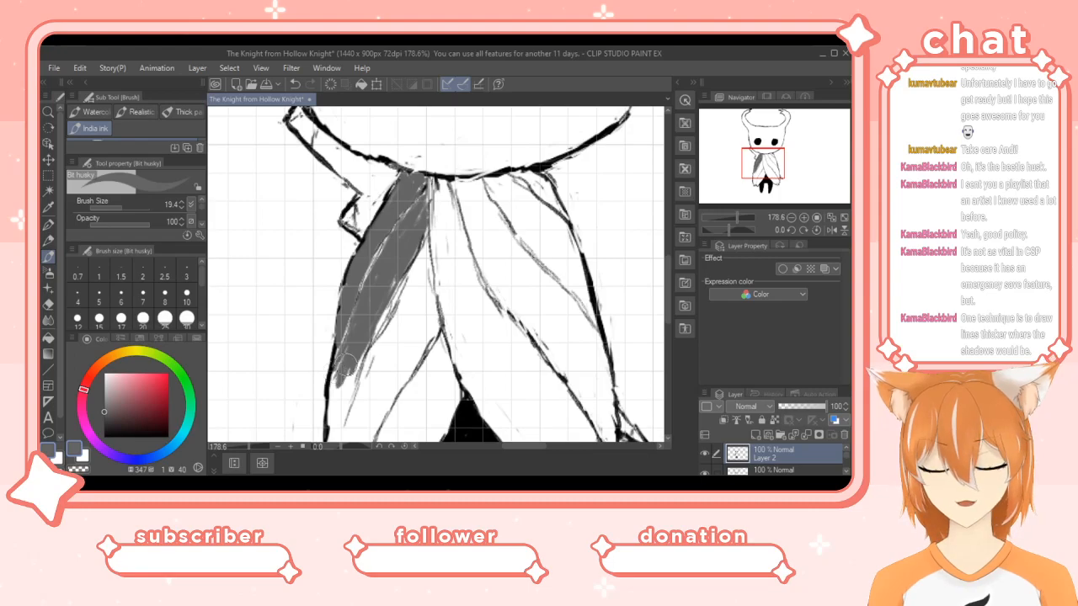
mouse_move(342, 370)
mouse_down()
mouse_move(385, 323)
mouse_move(355, 360)
mouse_move(359, 346)
mouse_move(336, 415)
mouse_move(335, 377)
mouse_up()
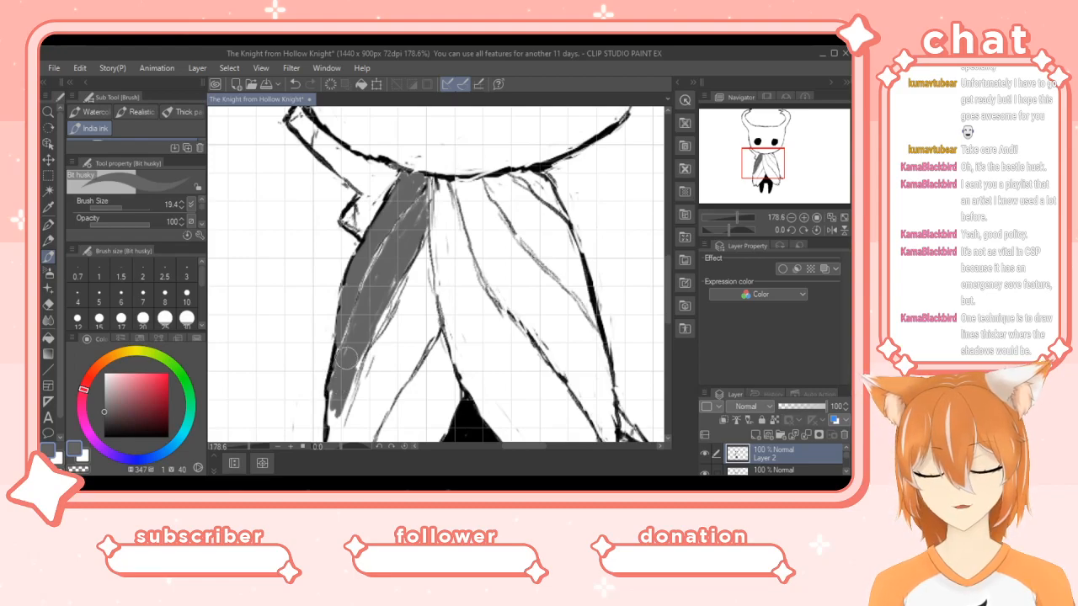
mouse_move(345, 397)
mouse_down()
mouse_move(345, 409)
mouse_move(331, 394)
mouse_up()
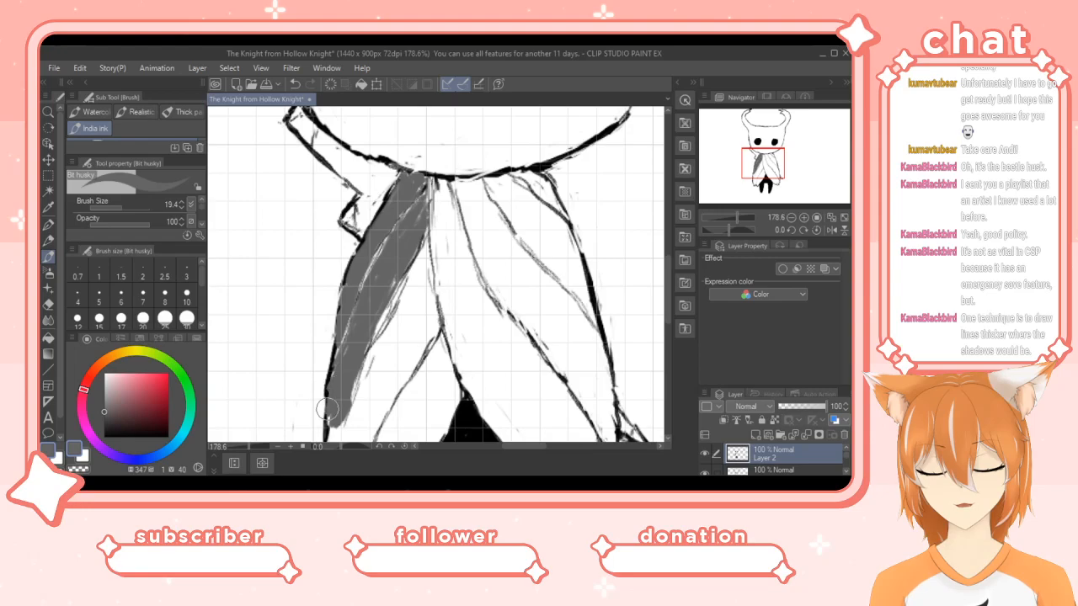
drag(345, 389, 351, 395)
mouse_move(414, 298)
mouse_down()
mouse_move(389, 352)
mouse_move(411, 268)
mouse_move(426, 252)
mouse_move(381, 341)
mouse_move(395, 303)
mouse_up()
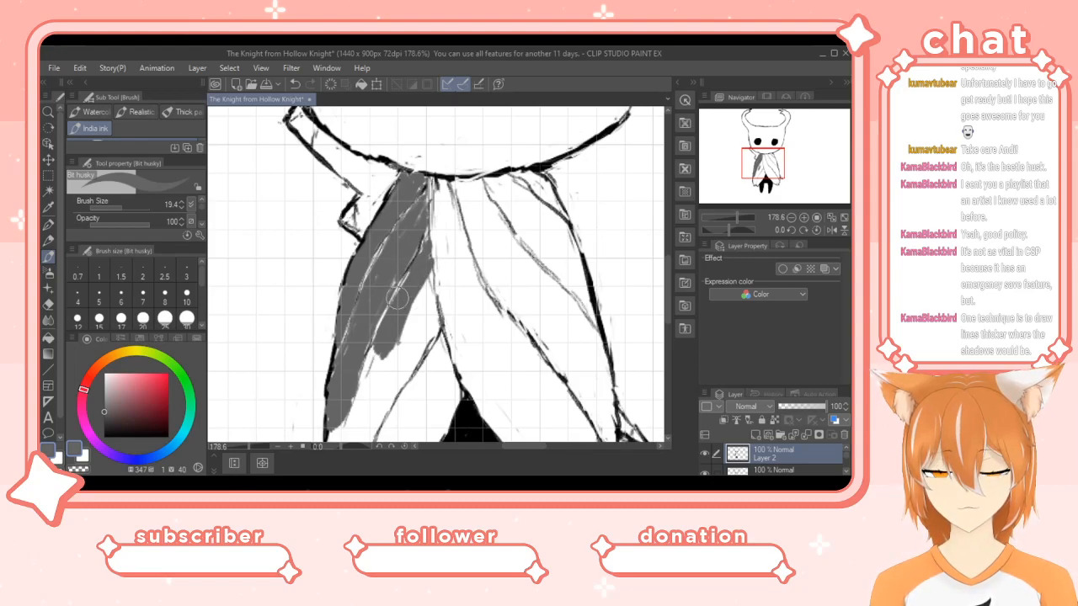
mouse_move(389, 318)
mouse_down()
mouse_move(373, 362)
mouse_move(425, 284)
mouse_move(428, 312)
mouse_move(388, 361)
mouse_move(431, 318)
mouse_move(455, 332)
mouse_up()
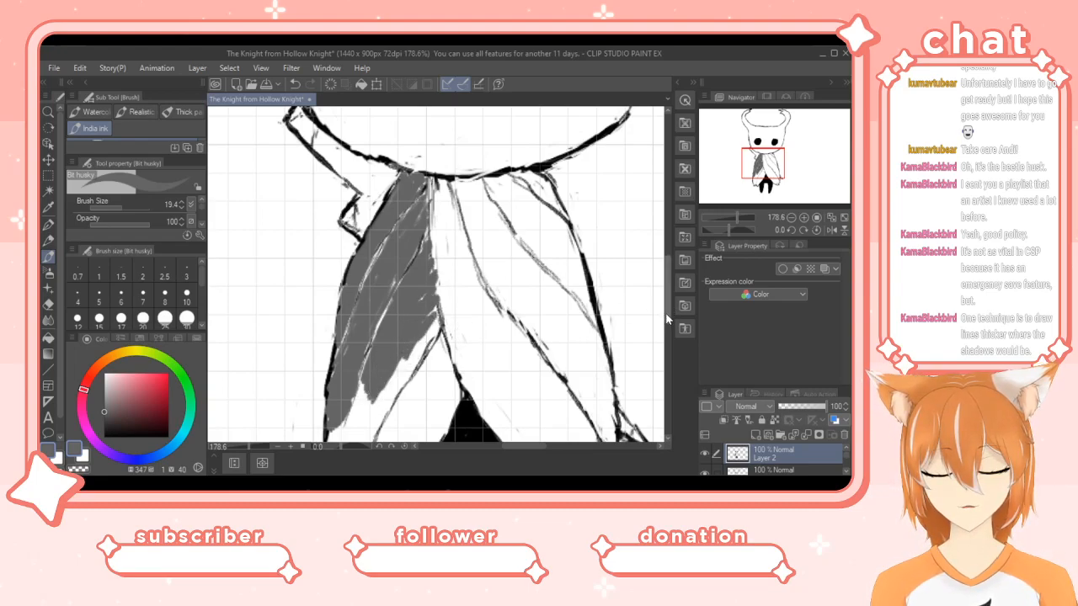
Continue the grey down the outermost left fold to the cloak's ragged hem.
scroll(666, 314, down, 5)
mouse_move(375, 281)
mouse_down()
mouse_move(357, 314)
mouse_move(368, 314)
mouse_move(341, 302)
mouse_move(326, 342)
mouse_up()
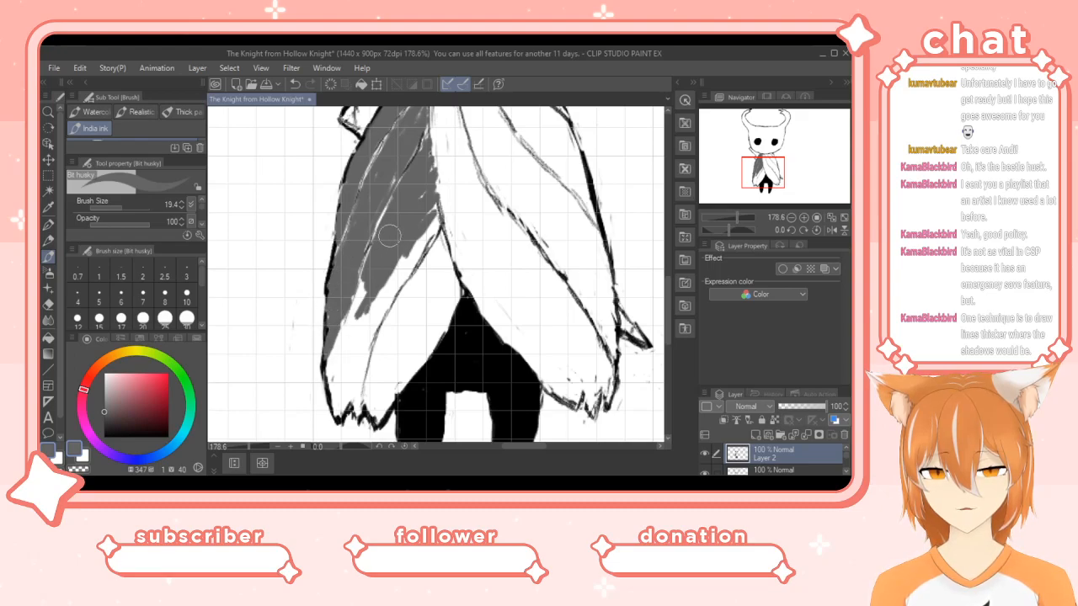
drag(373, 269, 364, 279)
drag(353, 316, 332, 367)
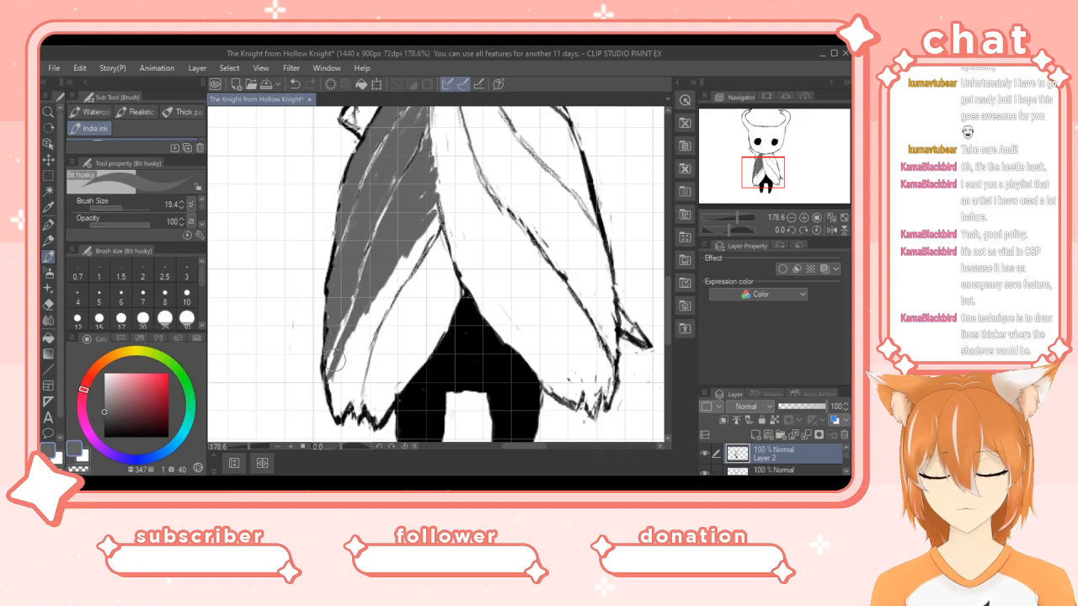
mouse_move(345, 316)
mouse_down()
mouse_move(363, 251)
mouse_move(377, 275)
mouse_move(332, 377)
mouse_move(345, 359)
mouse_move(332, 386)
mouse_move(354, 370)
mouse_move(335, 412)
mouse_move(347, 389)
mouse_move(329, 408)
mouse_up()
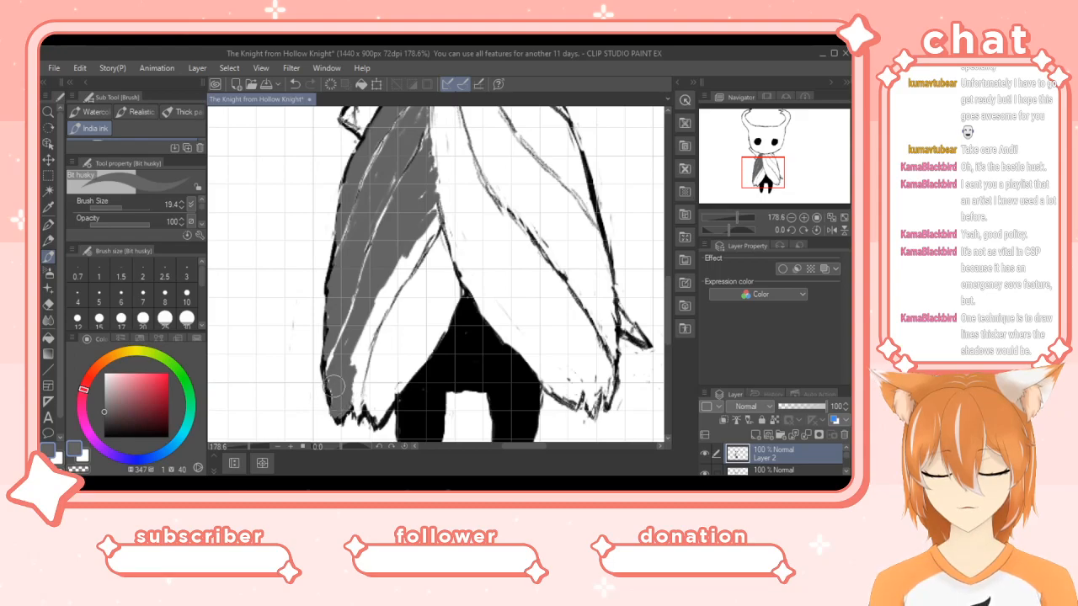
Fill the remaining lower part of the cloak's left half grey, up to the central opening and the black legs.
mouse_move(352, 353)
mouse_down()
mouse_move(389, 269)
mouse_move(404, 246)
mouse_move(419, 253)
mouse_move(430, 212)
mouse_move(427, 244)
mouse_up()
mouse_move(421, 199)
mouse_down()
mouse_move(403, 269)
mouse_move(364, 339)
mouse_move(390, 278)
mouse_move(367, 322)
mouse_move(386, 300)
mouse_move(357, 362)
mouse_move(356, 408)
mouse_move(369, 341)
mouse_up()
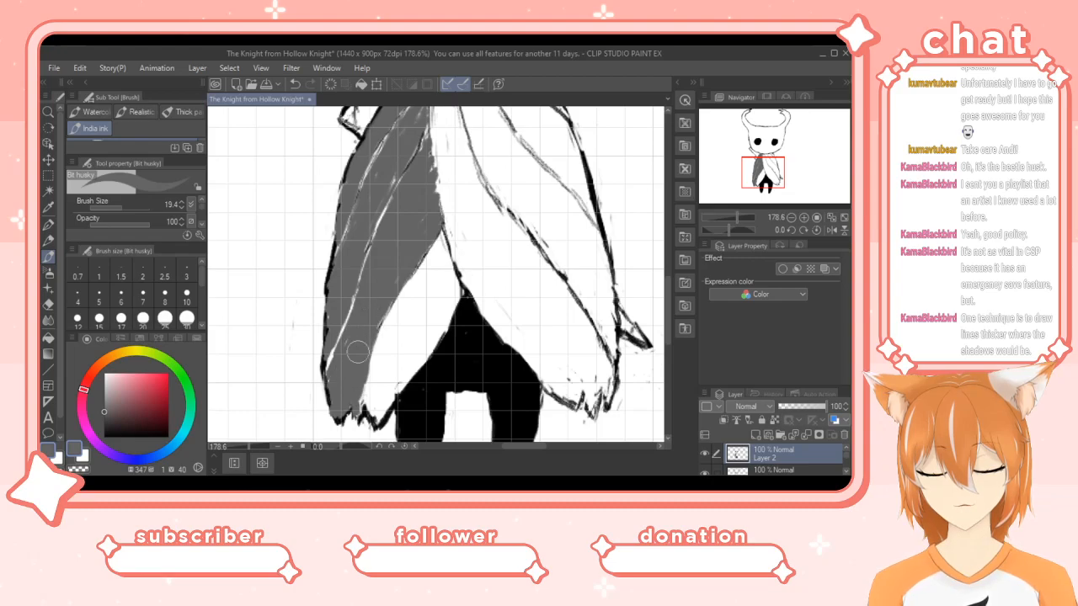
mouse_move(328, 349)
mouse_down()
mouse_move(365, 390)
mouse_move(391, 319)
mouse_move(434, 256)
mouse_move(382, 332)
mouse_move(376, 380)
mouse_move(381, 364)
mouse_move(401, 354)
mouse_move(415, 363)
mouse_move(432, 345)
mouse_move(398, 388)
mouse_move(414, 360)
mouse_move(380, 384)
mouse_move(411, 361)
mouse_move(387, 402)
mouse_up()
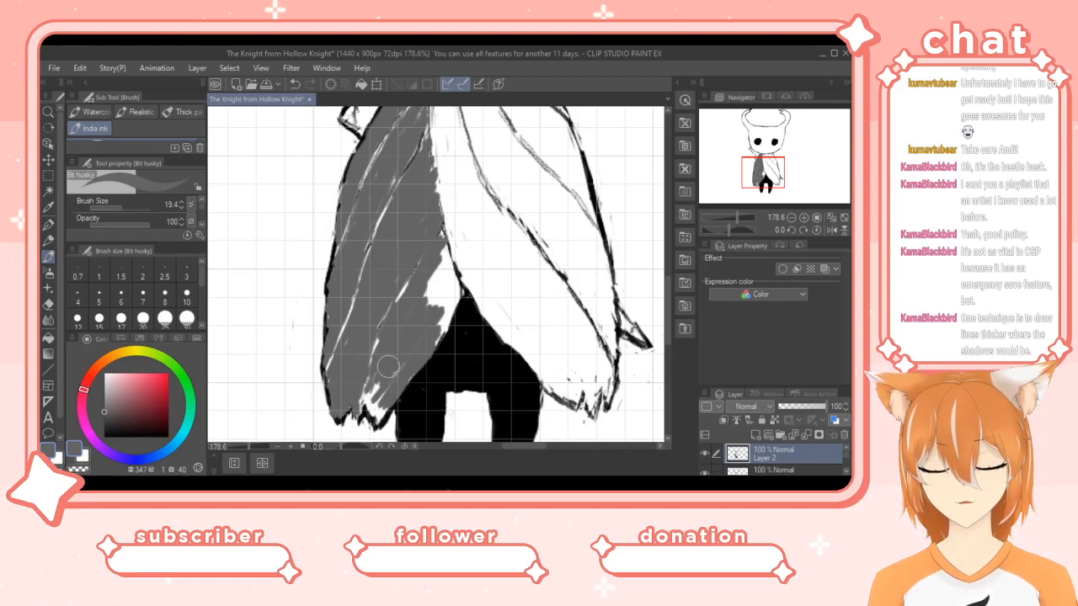
drag(368, 390, 383, 415)
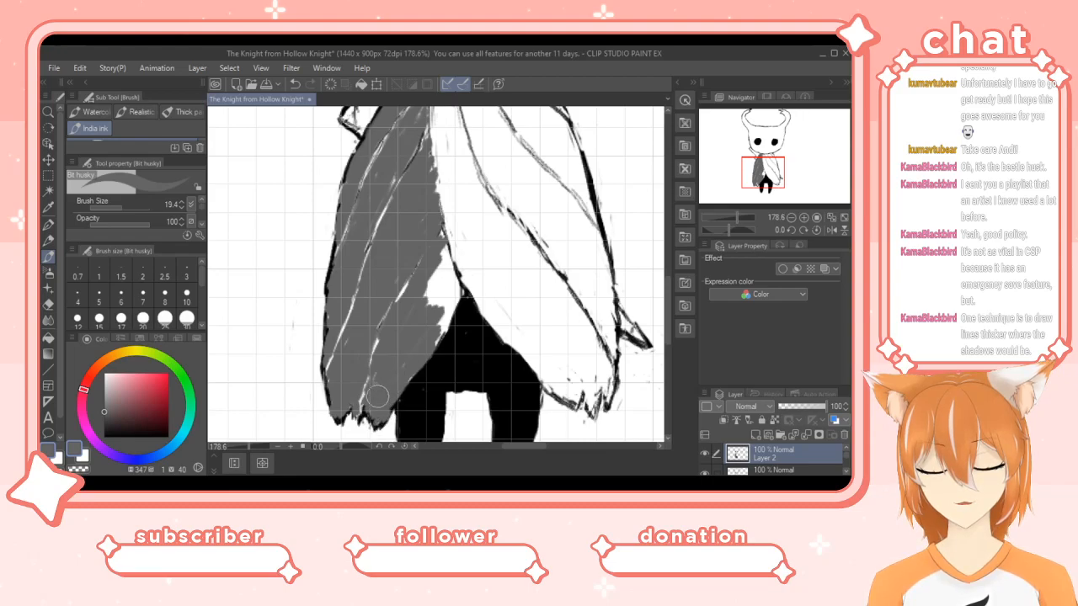
mouse_move(415, 301)
mouse_down()
mouse_move(445, 232)
mouse_move(433, 337)
mouse_move(455, 303)
mouse_move(448, 281)
mouse_up()
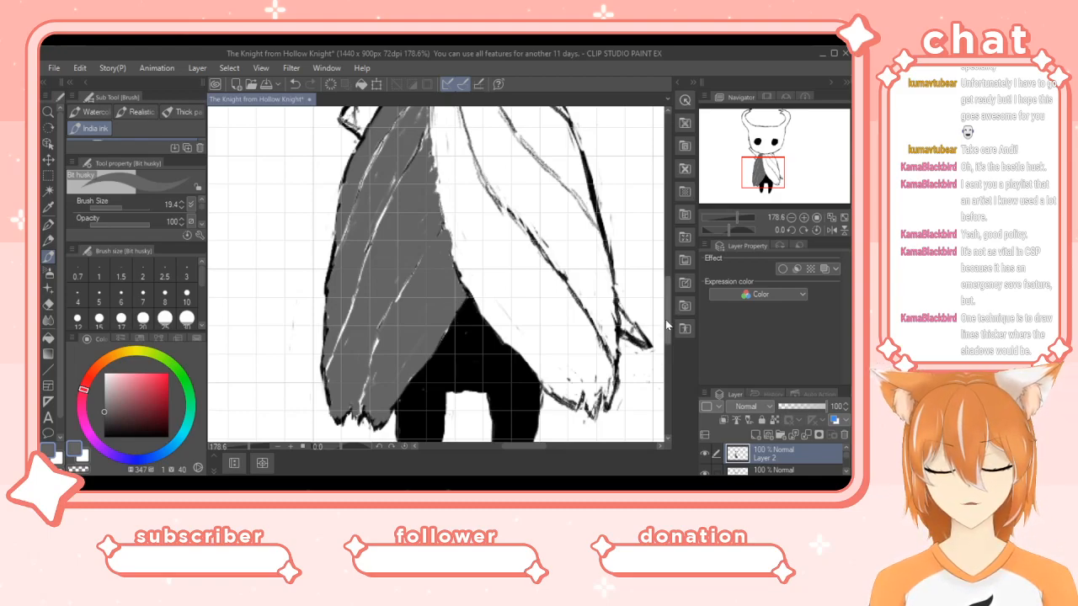
Paint the outer folds of the cloak's right half grey, from the collar down to where they meet the outline.
drag(665, 326, 665, 282)
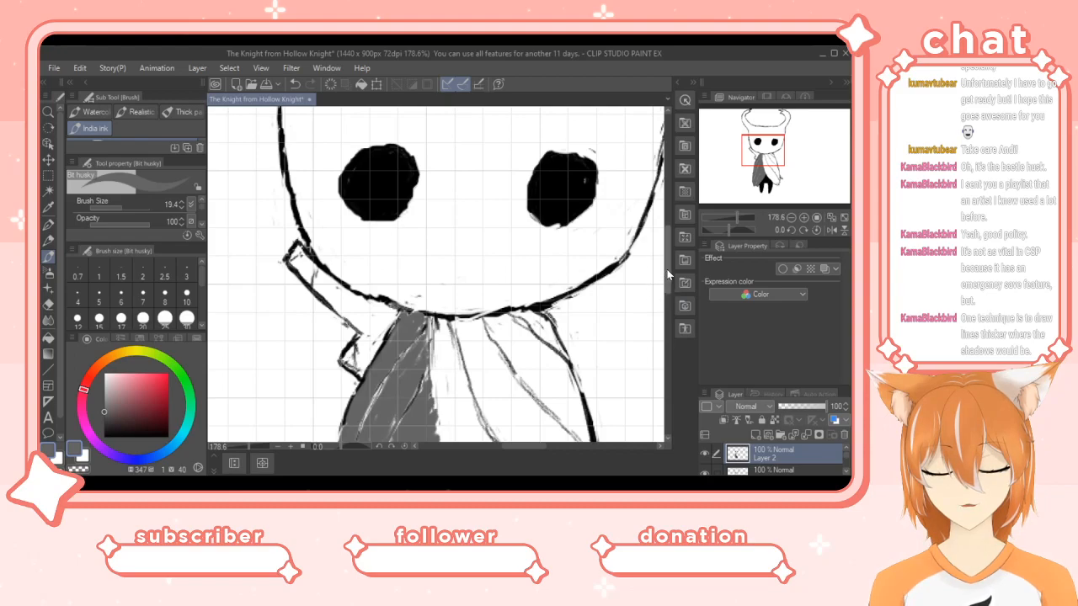
scroll(610, 279, down, 2)
drag(534, 241, 557, 266)
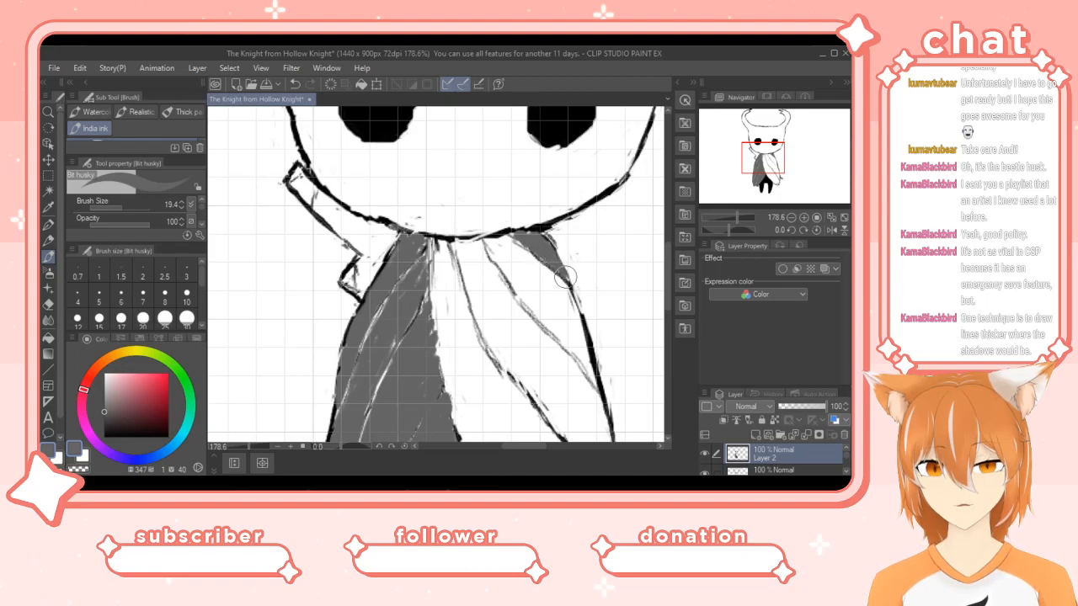
drag(521, 261, 506, 247)
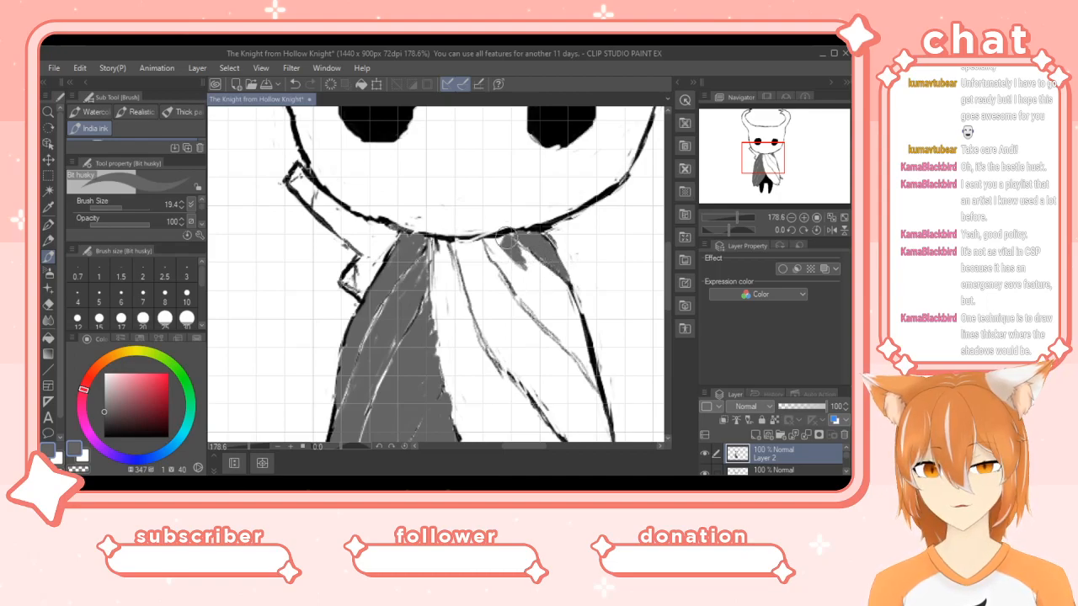
mouse_move(540, 269)
mouse_down()
mouse_move(561, 282)
mouse_move(500, 261)
mouse_move(492, 244)
mouse_move(519, 283)
mouse_up()
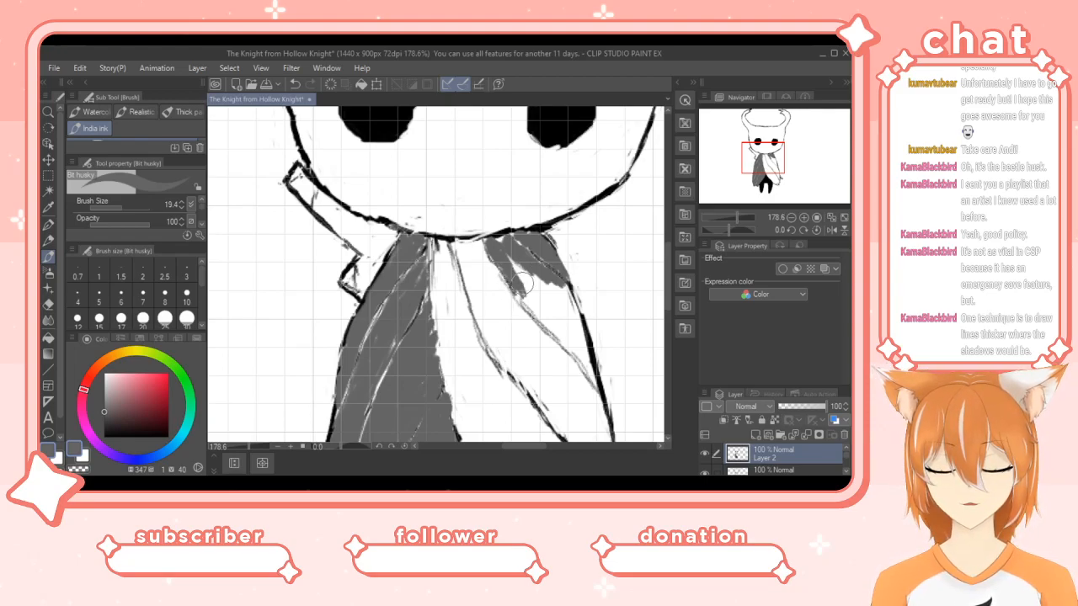
mouse_move(517, 253)
mouse_down()
mouse_move(544, 317)
mouse_move(532, 273)
mouse_move(570, 299)
mouse_move(567, 291)
mouse_move(571, 308)
mouse_move(556, 323)
mouse_move(526, 302)
mouse_move(593, 382)
mouse_move(578, 342)
mouse_up()
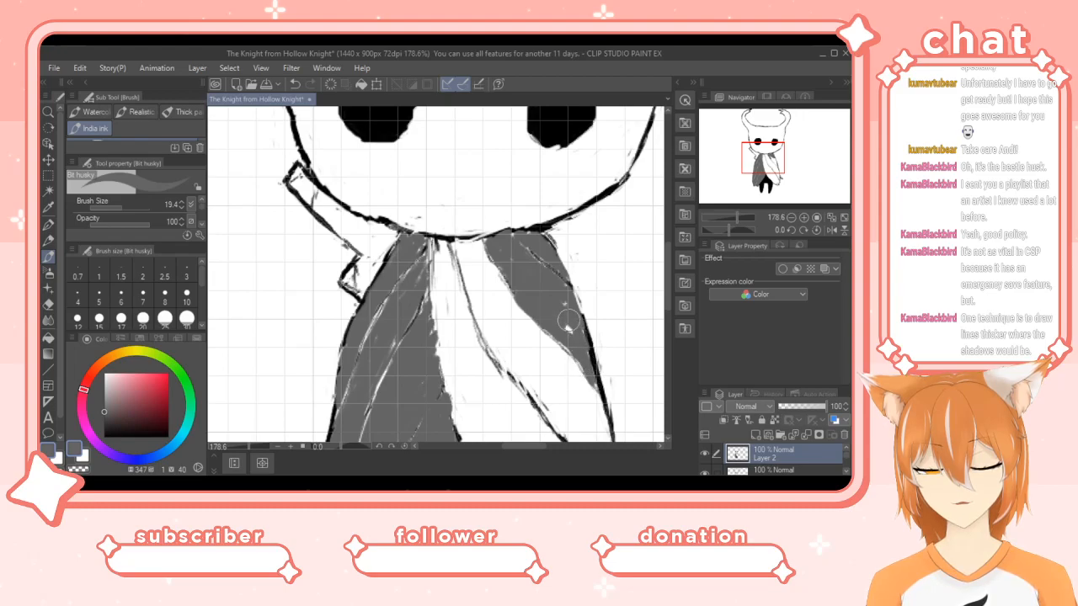
drag(579, 337, 588, 373)
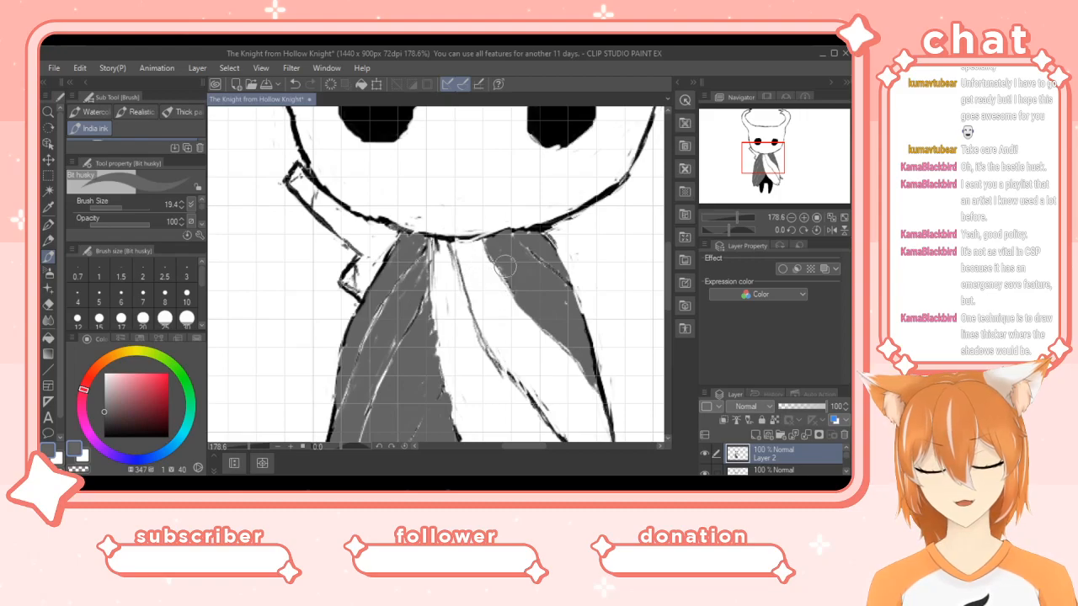
Paint the middle fold of the cloak's right half grey from the collar, following its inner line down to the lower outer edge.
drag(668, 267, 670, 295)
mouse_move(471, 202)
mouse_down()
mouse_move(481, 261)
mouse_move(462, 184)
mouse_move(483, 179)
mouse_move(497, 224)
mouse_move(473, 187)
mouse_move(481, 185)
mouse_move(505, 244)
mouse_move(490, 291)
mouse_move(514, 320)
mouse_move(526, 325)
mouse_move(511, 304)
mouse_move(525, 331)
mouse_up()
mouse_move(499, 294)
mouse_down()
mouse_move(543, 337)
mouse_move(507, 278)
mouse_move(519, 288)
mouse_move(514, 251)
mouse_move(528, 282)
mouse_move(505, 260)
mouse_move(539, 307)
mouse_up()
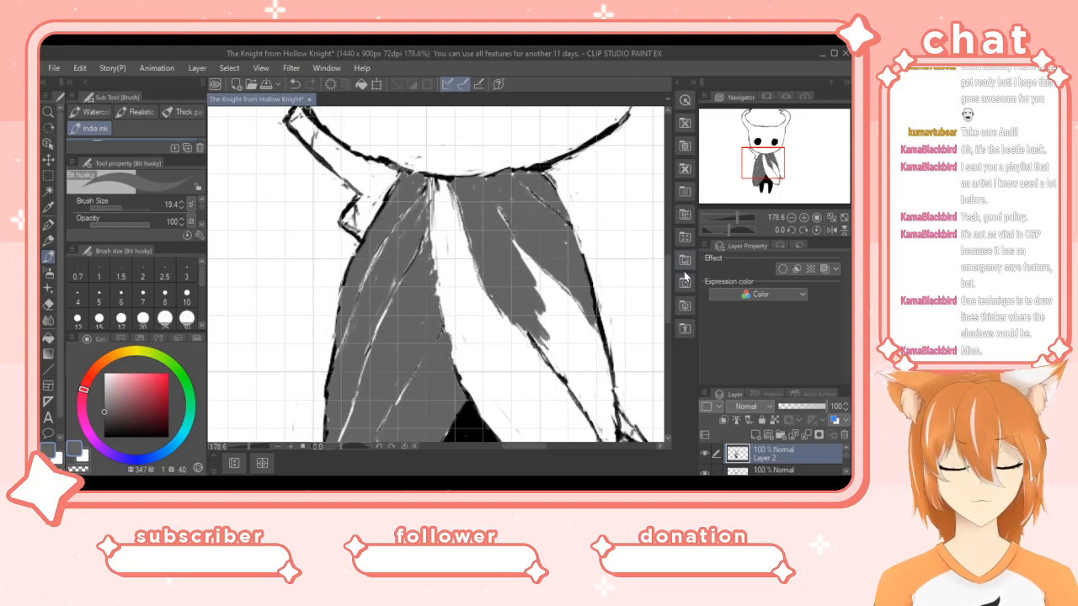
scroll(668, 302, down, 3)
mouse_move(525, 241)
mouse_down()
mouse_move(561, 285)
mouse_move(555, 309)
mouse_move(548, 302)
mouse_move(603, 385)
mouse_up()
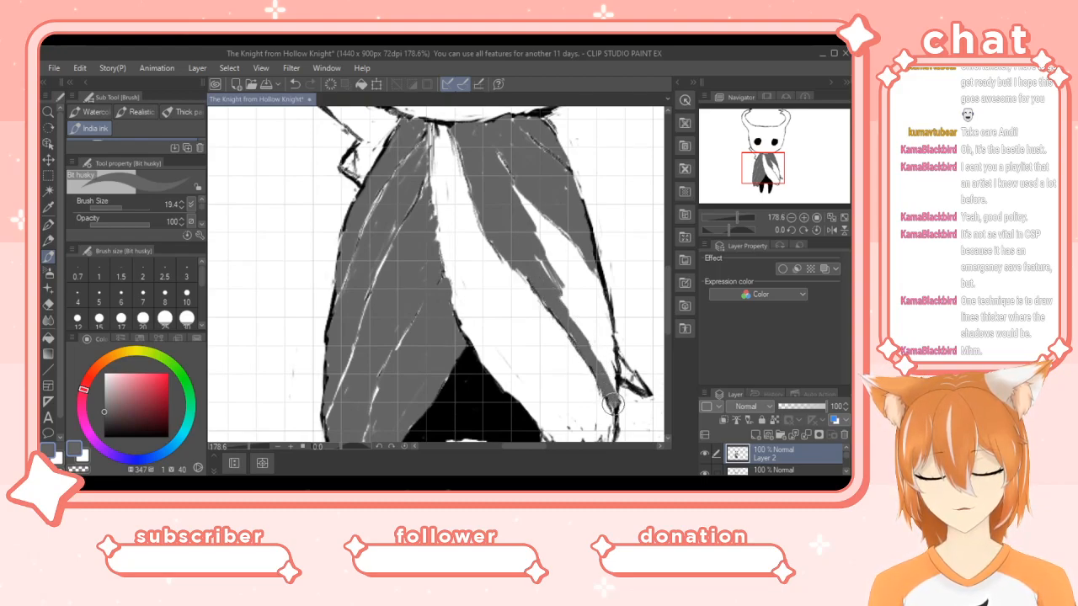
Fill the remaining white gap between the right half's middle fold and the cloak's outer outline grey.
mouse_move(588, 345)
mouse_down()
mouse_move(507, 189)
mouse_move(575, 264)
mouse_move(550, 247)
mouse_up()
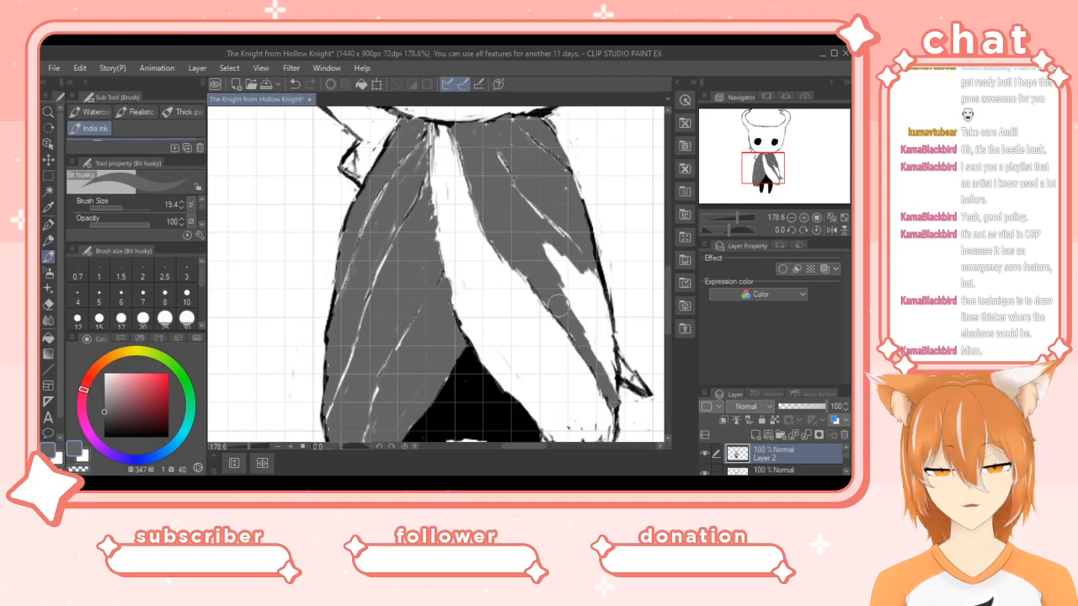
drag(546, 247, 601, 292)
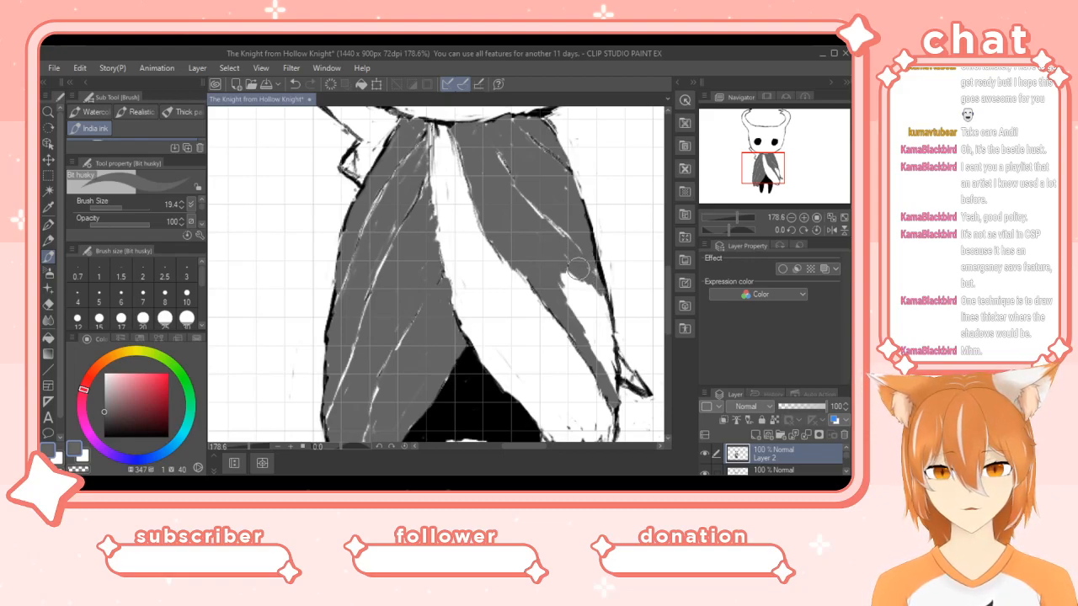
mouse_move(570, 279)
mouse_down()
mouse_move(578, 303)
mouse_move(567, 324)
mouse_up()
drag(562, 268, 612, 386)
mouse_move(577, 313)
mouse_down()
mouse_move(557, 263)
mouse_move(591, 280)
mouse_move(585, 271)
mouse_move(596, 303)
mouse_move(598, 294)
mouse_move(609, 372)
mouse_move(607, 326)
mouse_up()
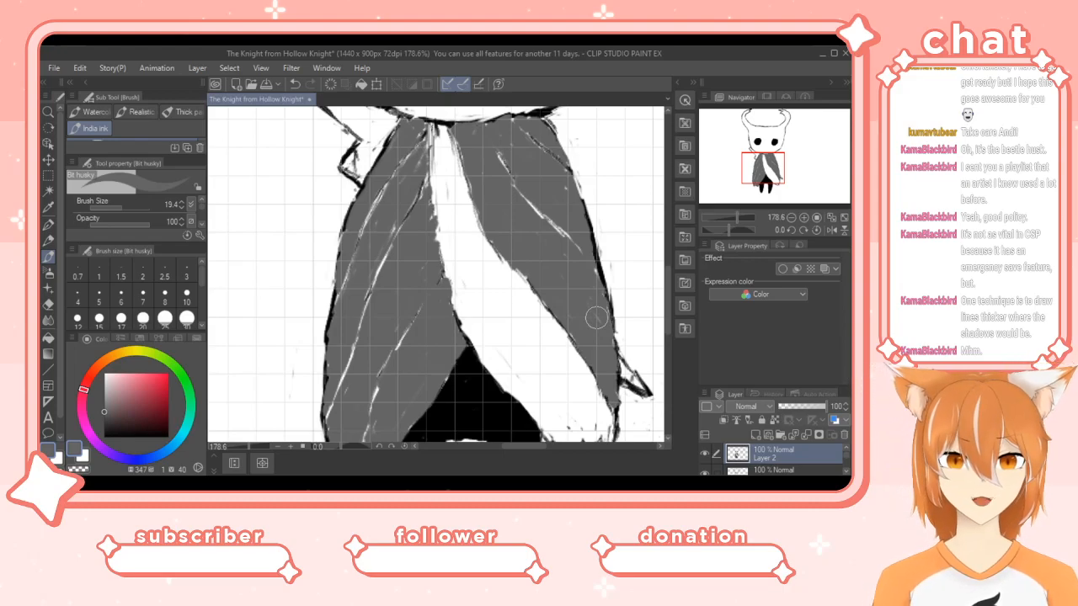
Paint the cloak's innermost right fold grey from the collar, along the central opening and black legs, towards the ragged hem.
mouse_move(438, 142)
mouse_down()
mouse_move(443, 170)
mouse_move(435, 150)
mouse_move(432, 173)
mouse_move(451, 184)
mouse_move(449, 158)
mouse_move(467, 204)
mouse_move(447, 142)
mouse_move(437, 199)
mouse_move(445, 241)
mouse_move(461, 236)
mouse_move(461, 198)
mouse_move(493, 284)
mouse_move(477, 278)
mouse_move(472, 264)
mouse_move(509, 283)
mouse_up()
drag(670, 288, 668, 315)
mouse_move(455, 171)
mouse_down()
mouse_move(477, 254)
mouse_move(461, 203)
mouse_move(464, 243)
mouse_move(495, 293)
mouse_move(480, 267)
mouse_move(567, 358)
mouse_up()
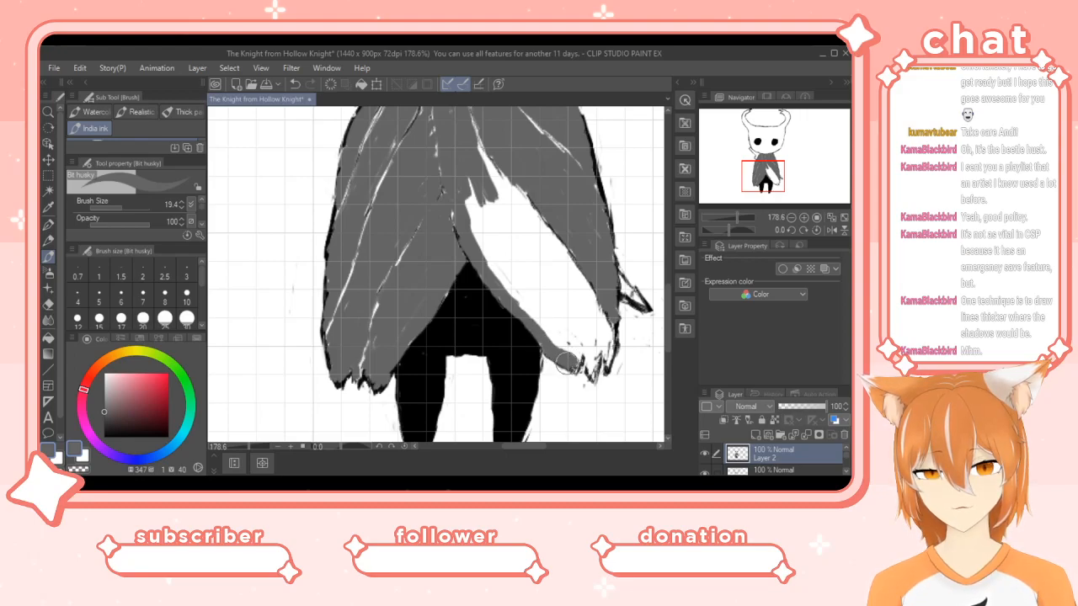
mouse_move(490, 237)
mouse_down()
mouse_move(462, 186)
mouse_move(484, 254)
mouse_move(531, 321)
mouse_move(572, 353)
mouse_move(468, 139)
mouse_move(569, 274)
mouse_move(560, 250)
mouse_move(567, 257)
mouse_move(521, 216)
mouse_move(513, 233)
mouse_move(499, 226)
mouse_move(514, 270)
mouse_move(498, 261)
mouse_move(565, 348)
mouse_move(590, 376)
mouse_up()
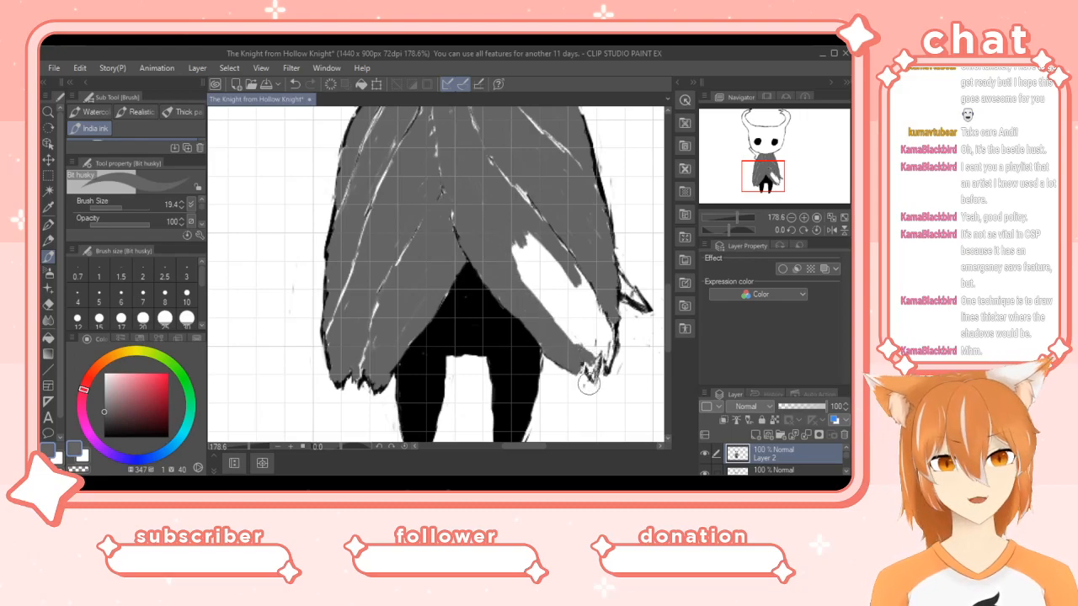
mouse_move(536, 266)
mouse_down()
mouse_move(523, 253)
mouse_move(530, 291)
mouse_move(537, 240)
mouse_up()
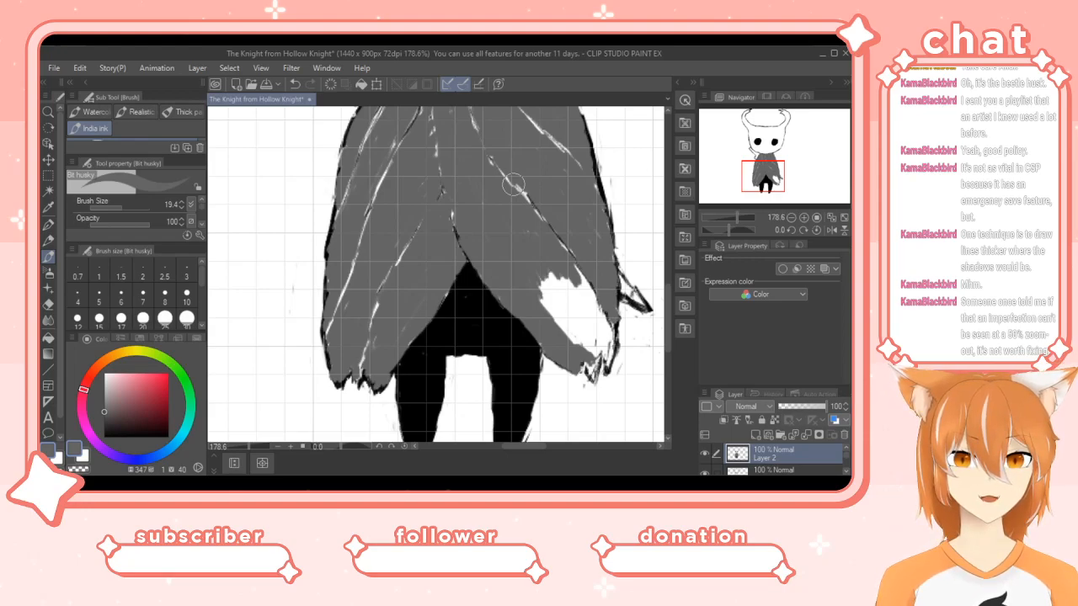
Paint gray over the white patch near the lower right hem of the cloak.
mouse_move(540, 280)
mouse_down()
mouse_move(546, 257)
mouse_move(569, 333)
mouse_move(544, 277)
mouse_move(583, 301)
mouse_move(575, 274)
mouse_move(604, 341)
mouse_move(581, 315)
mouse_move(576, 340)
mouse_up()
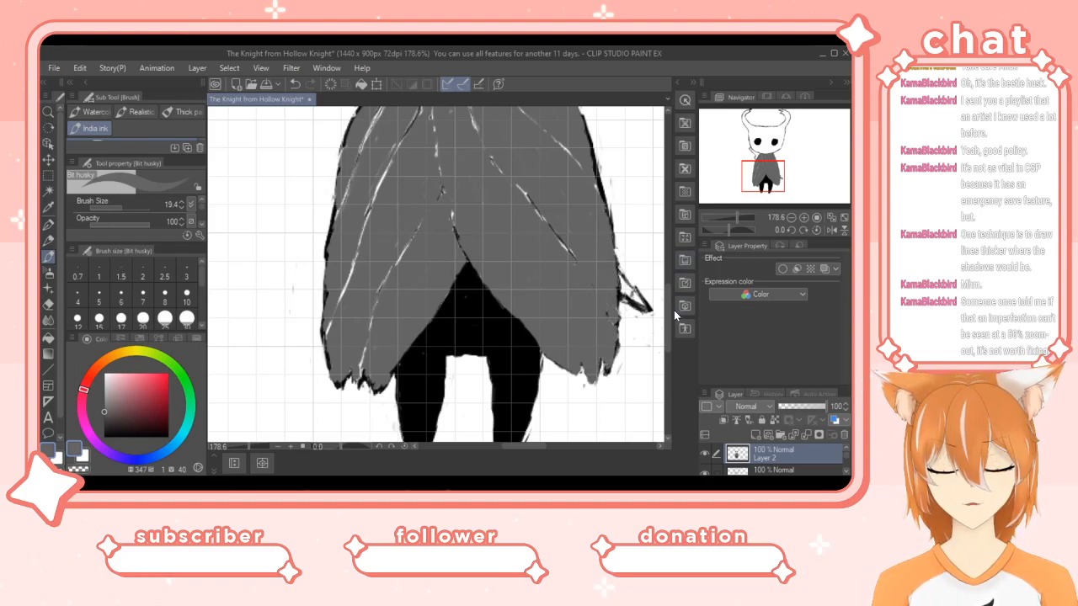
scroll(671, 299, up, 3)
scroll(671, 299, up, 3)
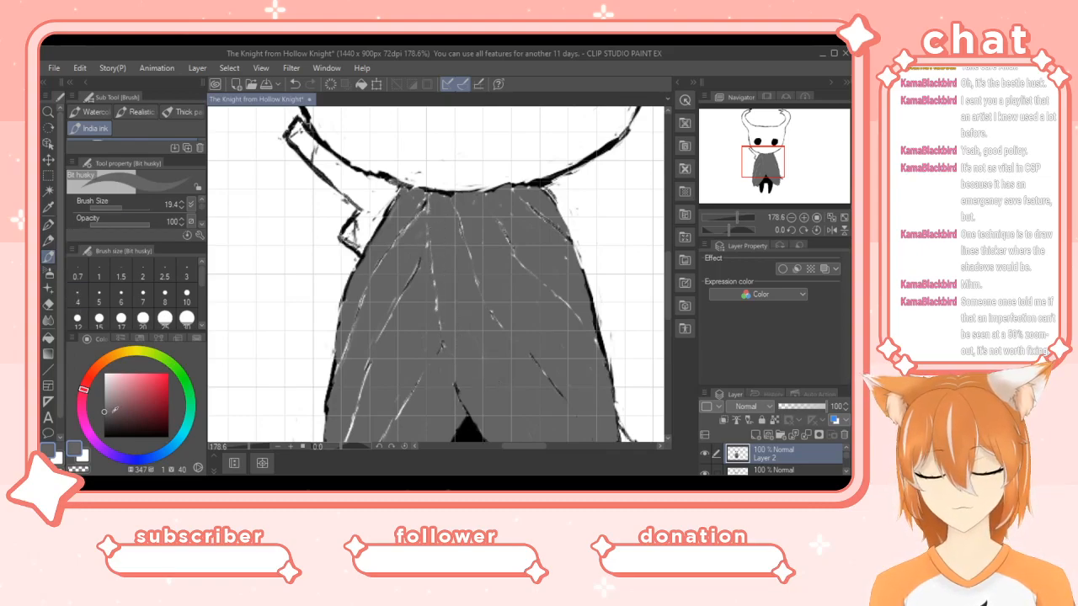
With black at brush size 10.3, ink the outer left diagonal fold running down from the cloak's collar.
drag(106, 410, 107, 435)
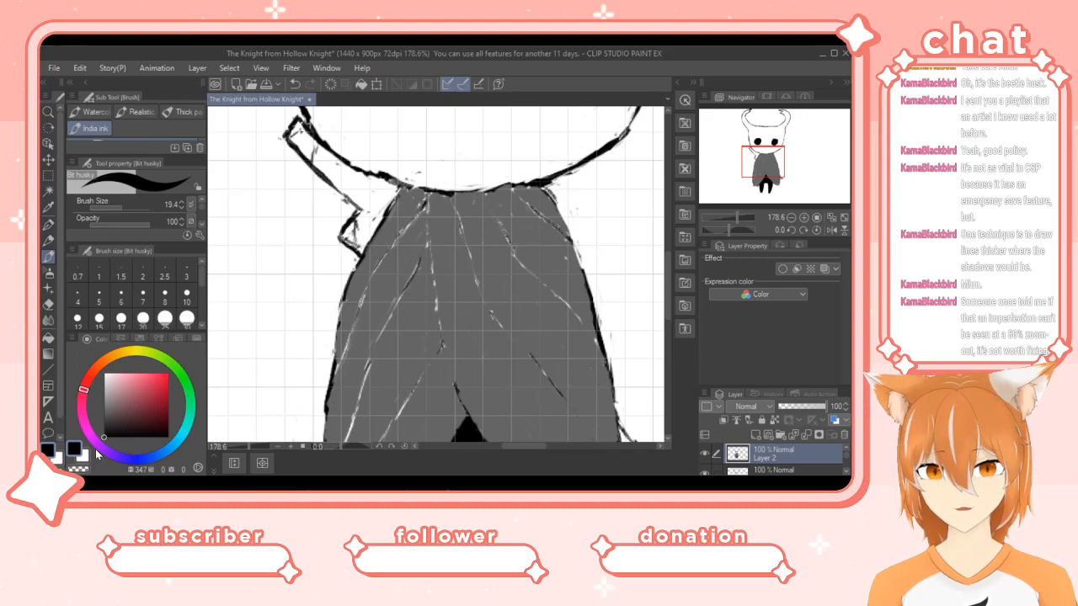
drag(120, 205, 119, 209)
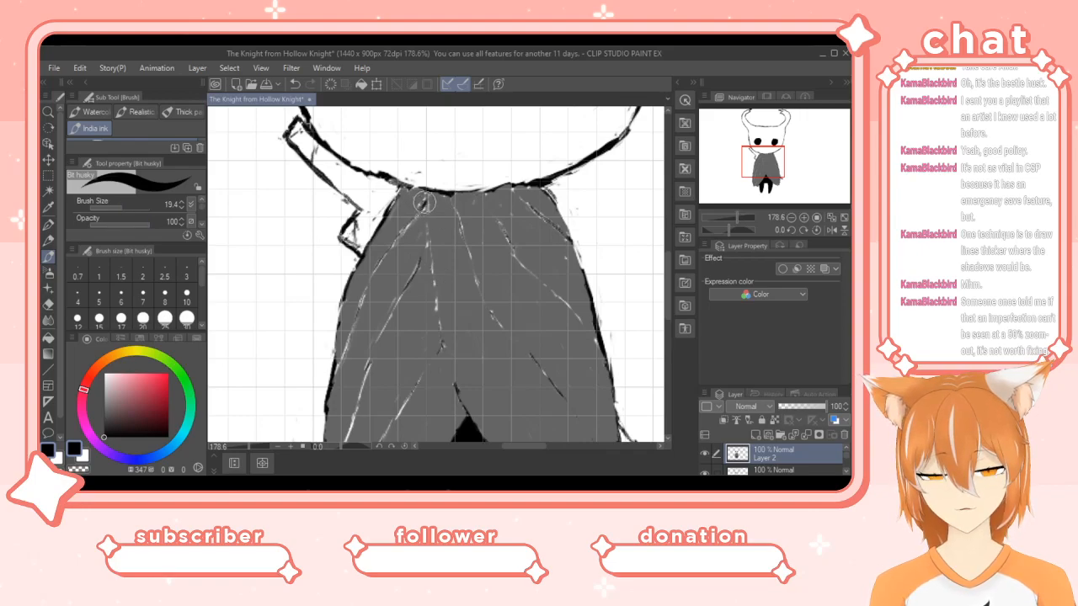
drag(248, 447, 252, 452)
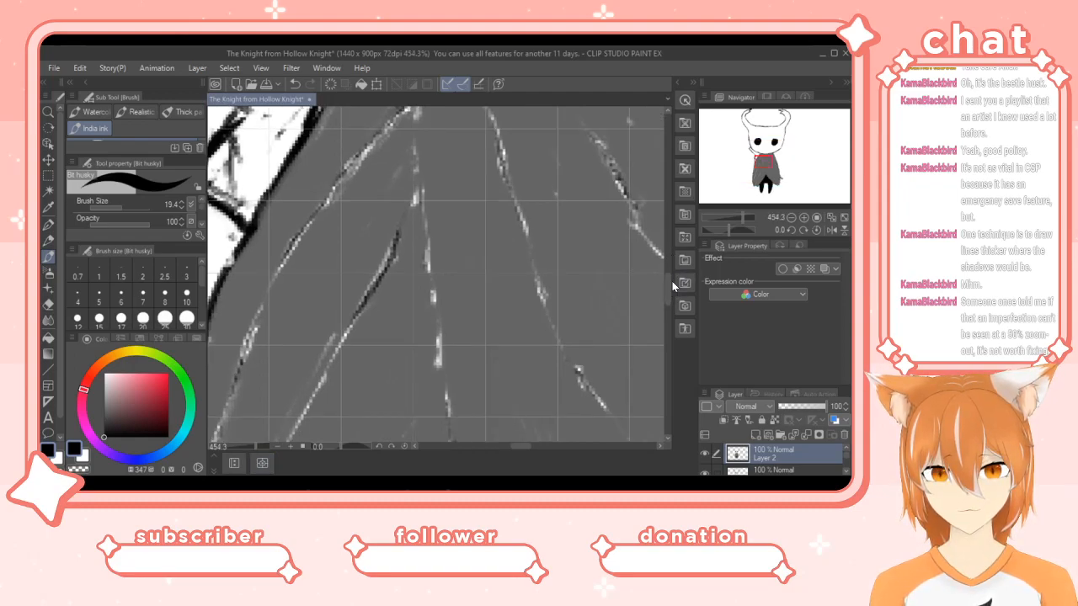
scroll(671, 285, up, 5)
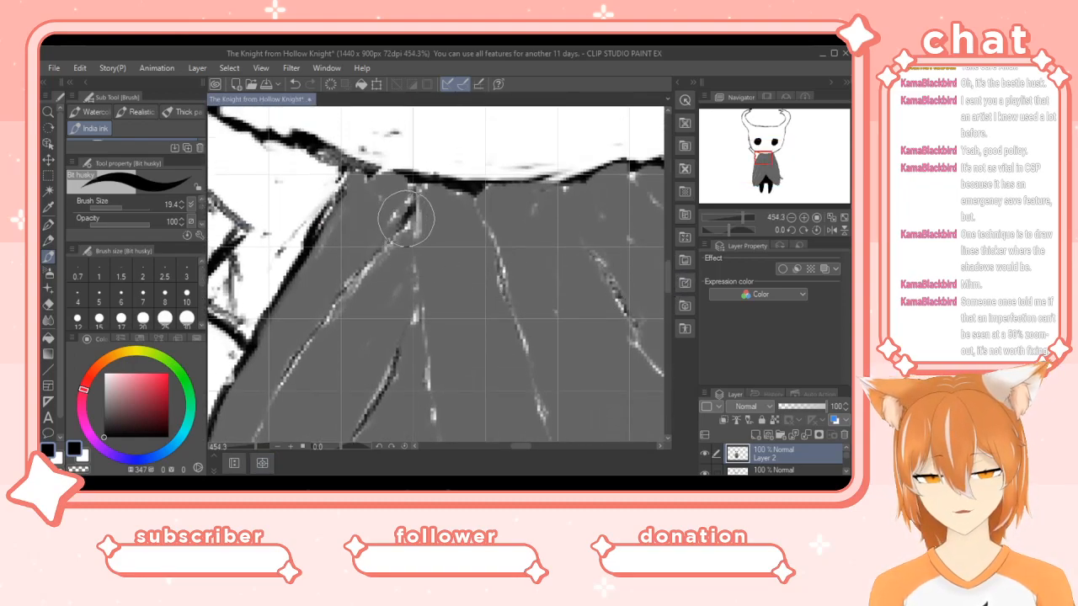
drag(123, 206, 118, 208)
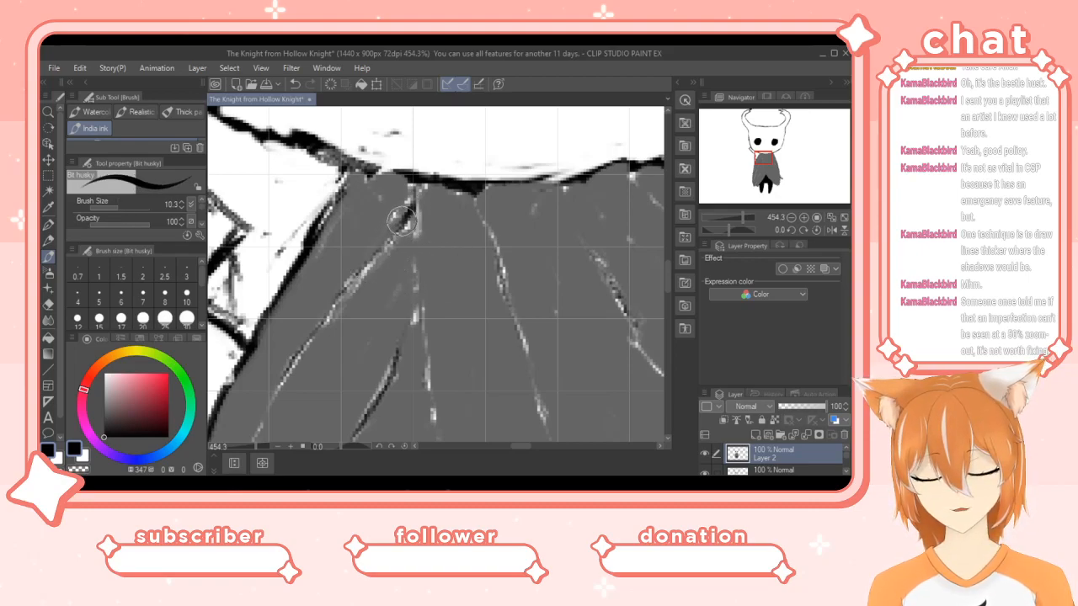
mouse_move(398, 223)
mouse_down()
mouse_move(356, 283)
mouse_move(338, 289)
mouse_move(345, 282)
mouse_move(259, 425)
mouse_up()
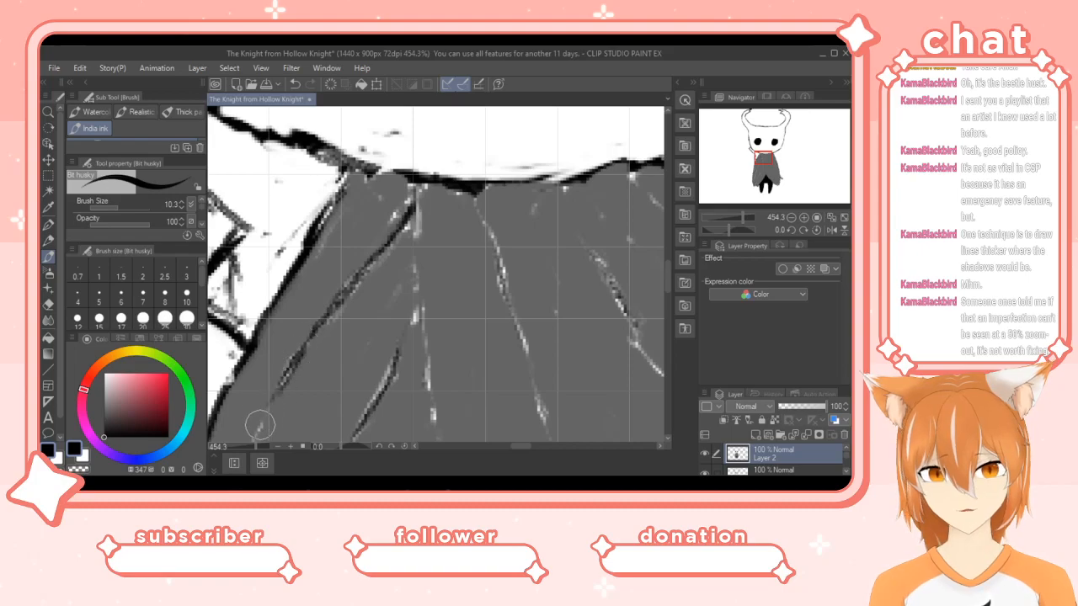
mouse_move(404, 209)
mouse_down()
mouse_move(374, 251)
mouse_move(416, 195)
mouse_move(397, 240)
mouse_up()
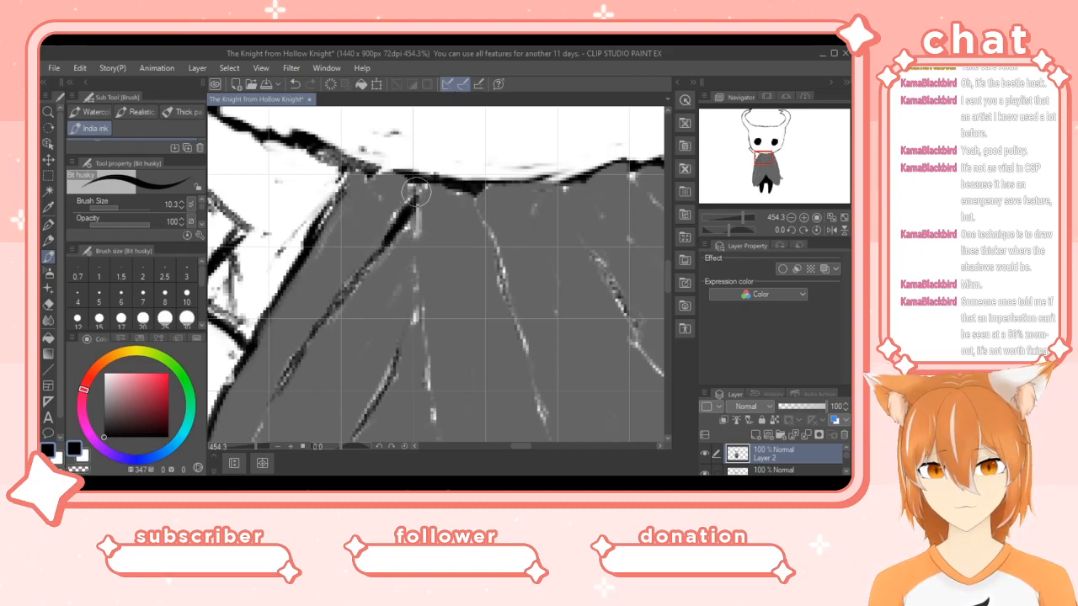
Ink the upper part of the central vertical fold below the collar and thicken the diagonal fold beside it.
mouse_move(421, 192)
mouse_down()
mouse_move(401, 241)
mouse_move(417, 308)
mouse_up()
drag(410, 229, 436, 423)
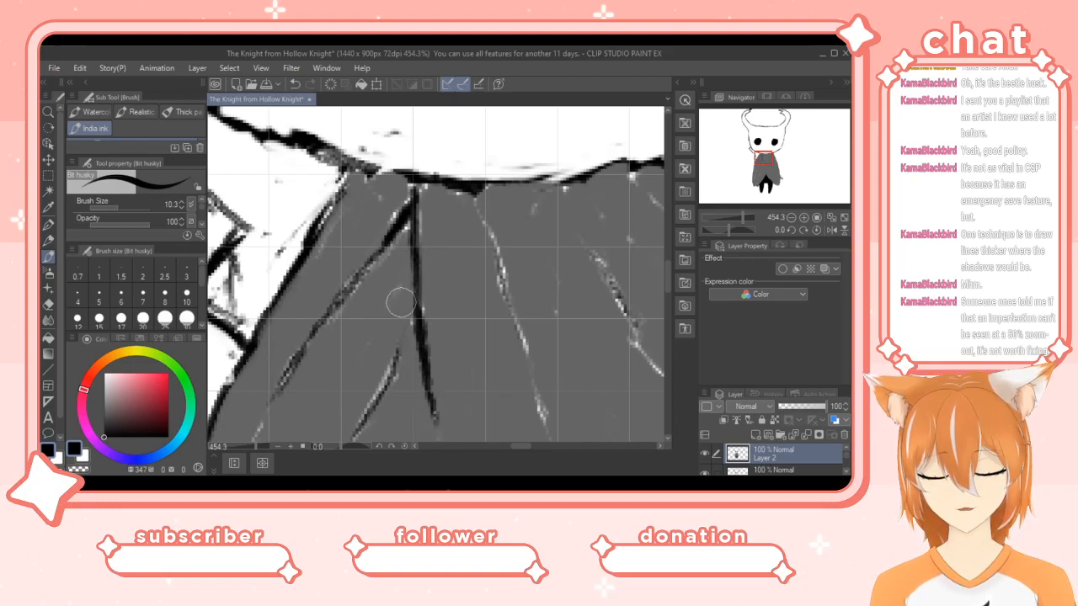
drag(402, 221, 333, 310)
drag(358, 267, 265, 409)
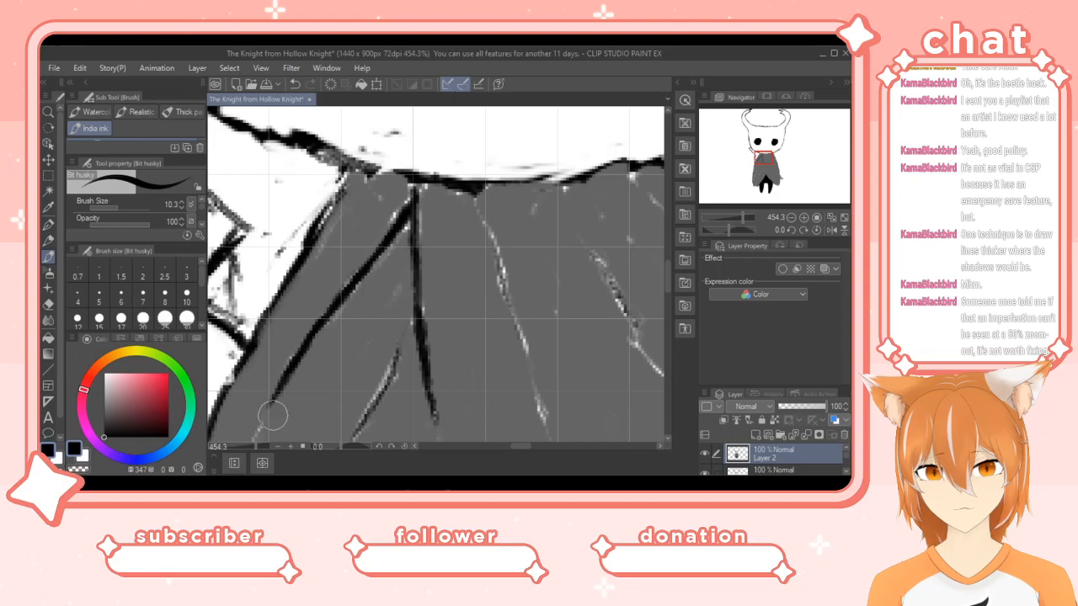
Extend the outer left fold downward and ink the second diagonal fold branching off the central fold.
drag(663, 274, 667, 294)
mouse_move(257, 261)
mouse_down()
mouse_move(231, 313)
mouse_move(224, 358)
mouse_up()
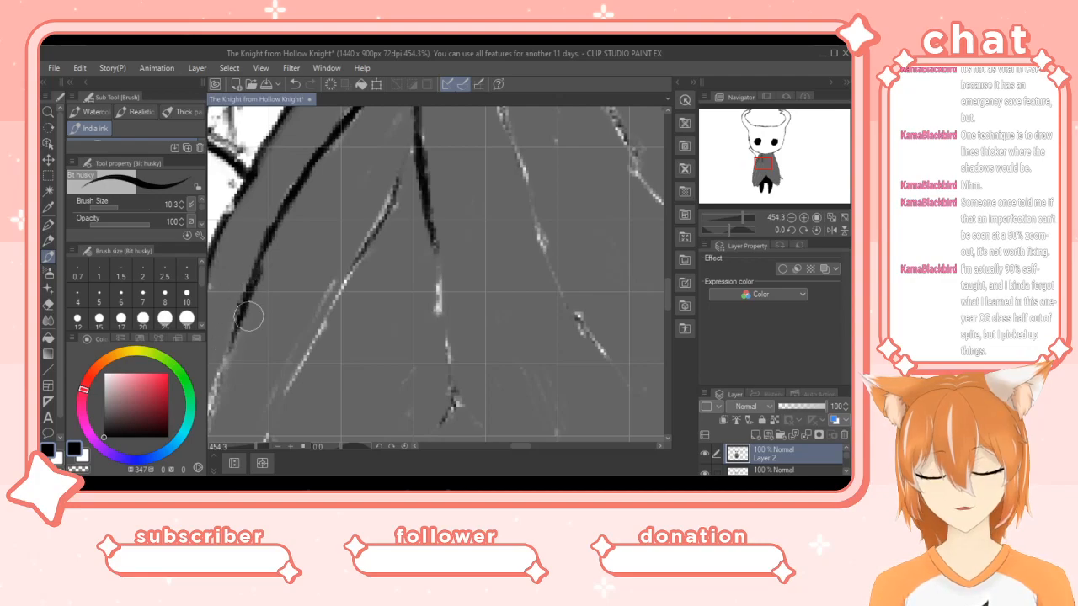
mouse_move(387, 175)
mouse_down()
mouse_move(353, 270)
mouse_move(362, 249)
mouse_move(274, 421)
mouse_up()
mouse_move(412, 139)
mouse_down()
mouse_move(378, 200)
mouse_move(383, 192)
mouse_up()
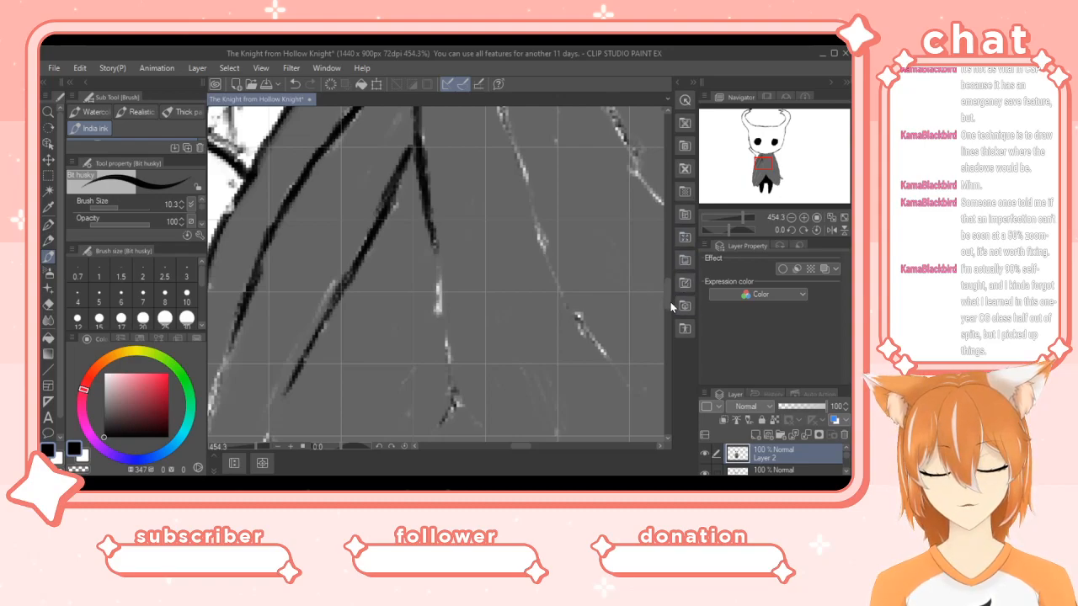
Continue the outer left fold in black down to the cloak's left edge.
scroll(670, 300, up, 3)
scroll(671, 281, down, 5)
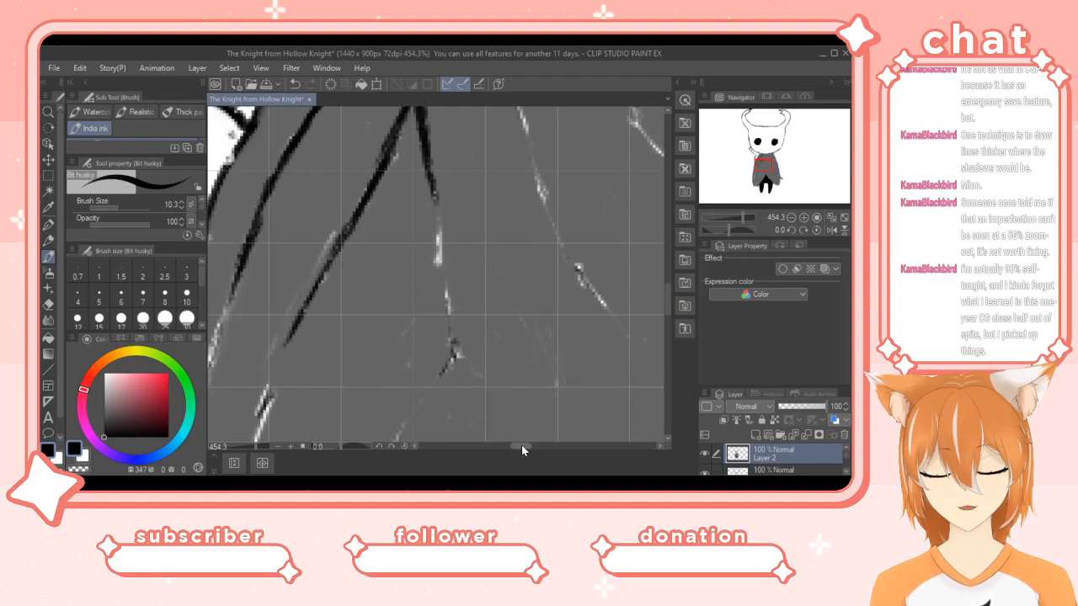
drag(521, 444, 515, 446)
mouse_move(345, 290)
mouse_down()
mouse_move(335, 328)
mouse_move(346, 301)
mouse_move(305, 405)
mouse_up()
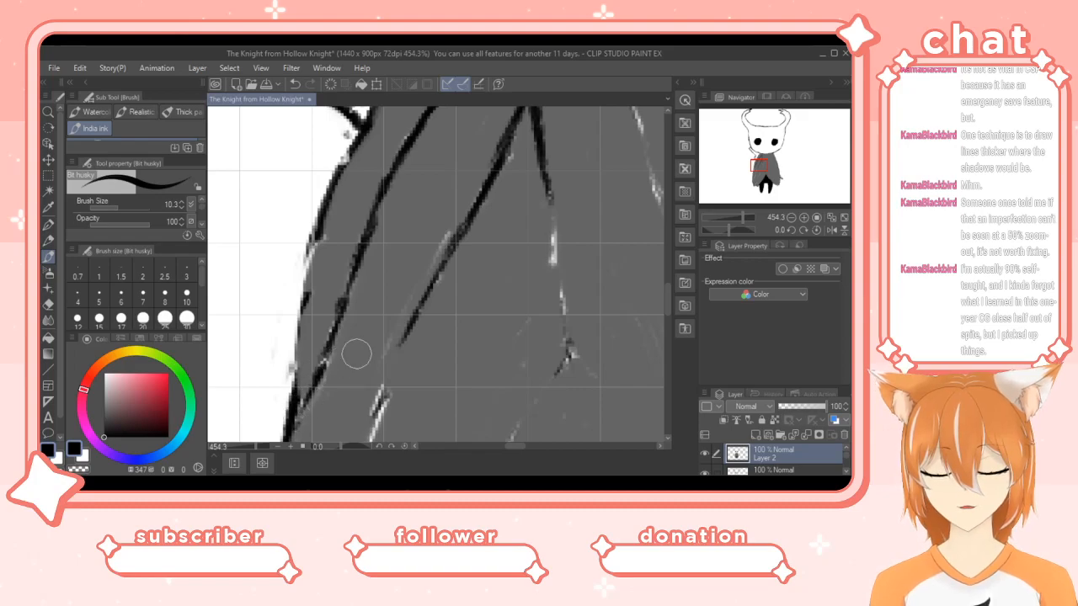
Ink over the white lower stretch of the second diagonal fold on the cloak's left half.
drag(649, 295, 548, 308)
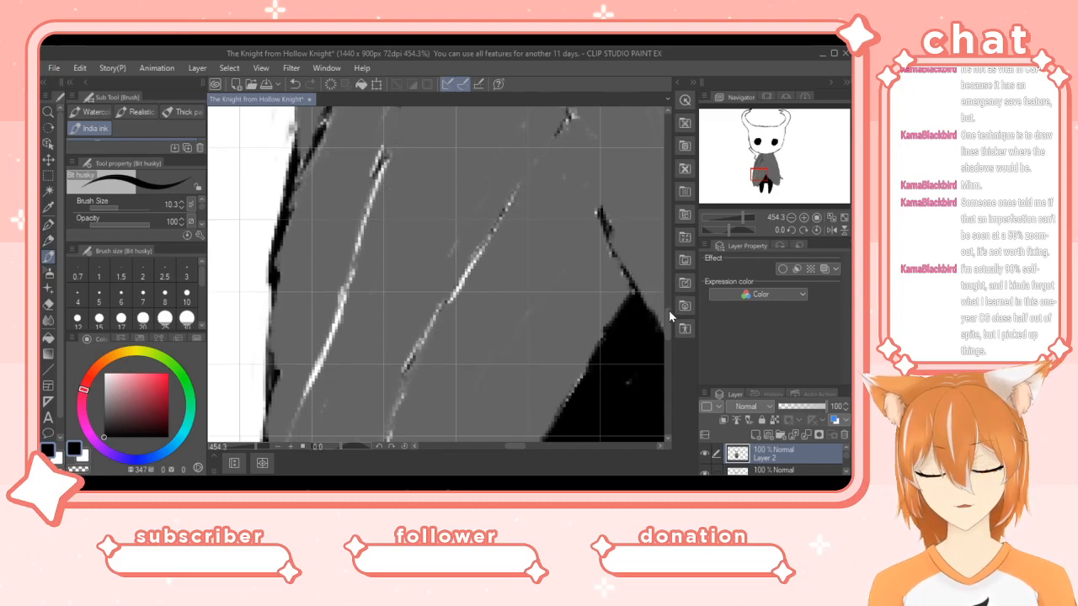
scroll(653, 316, up, 3)
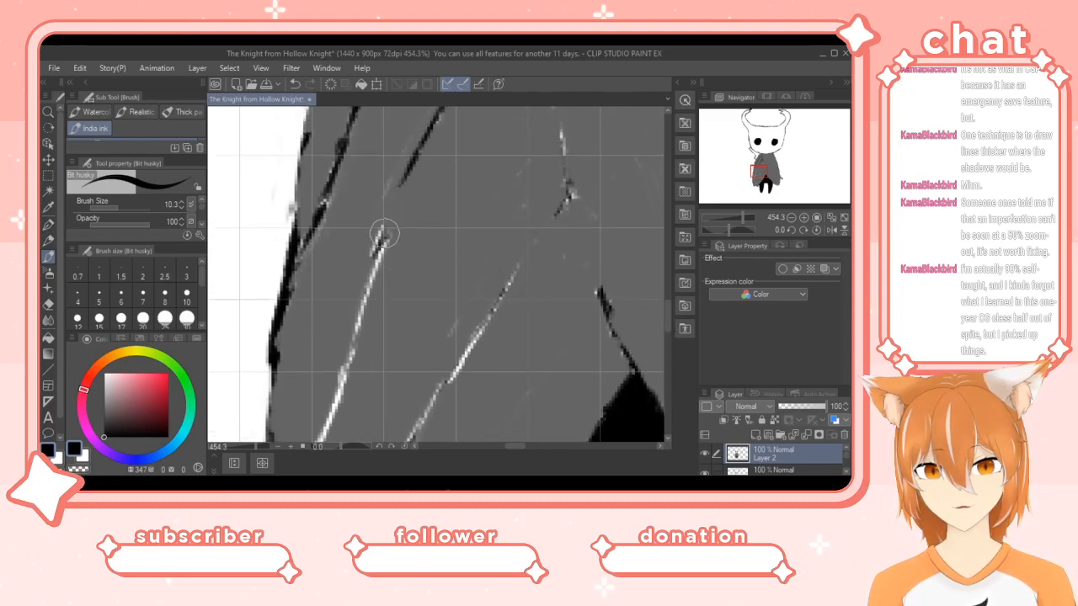
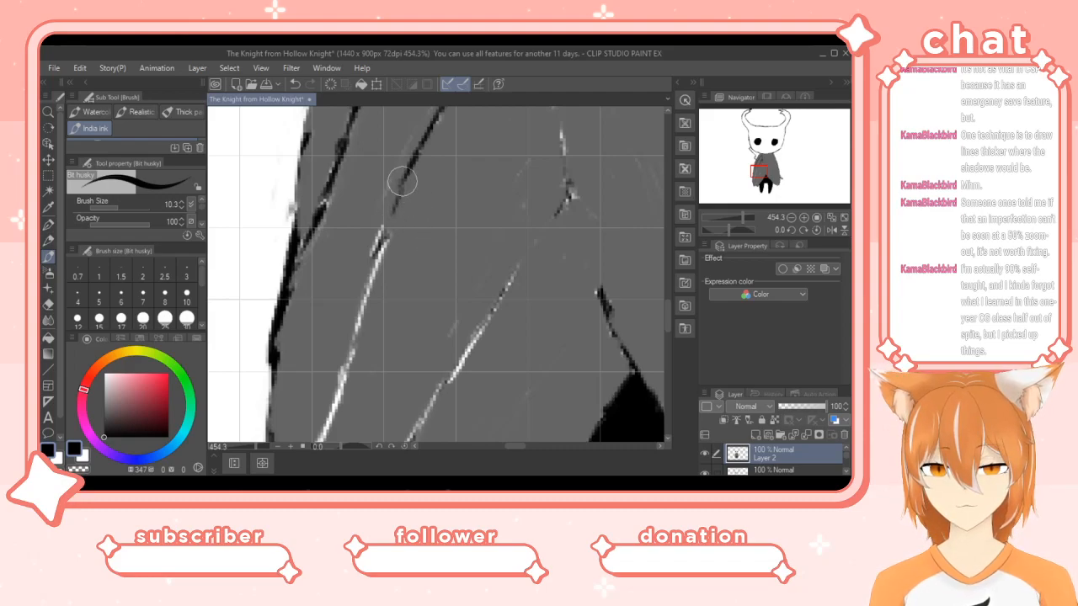
drag(377, 225, 367, 284)
mouse_move(373, 233)
mouse_down()
mouse_move(361, 332)
mouse_move(344, 336)
mouse_move(356, 344)
mouse_move(333, 408)
mouse_up()
drag(348, 362, 328, 425)
drag(341, 389, 318, 446)
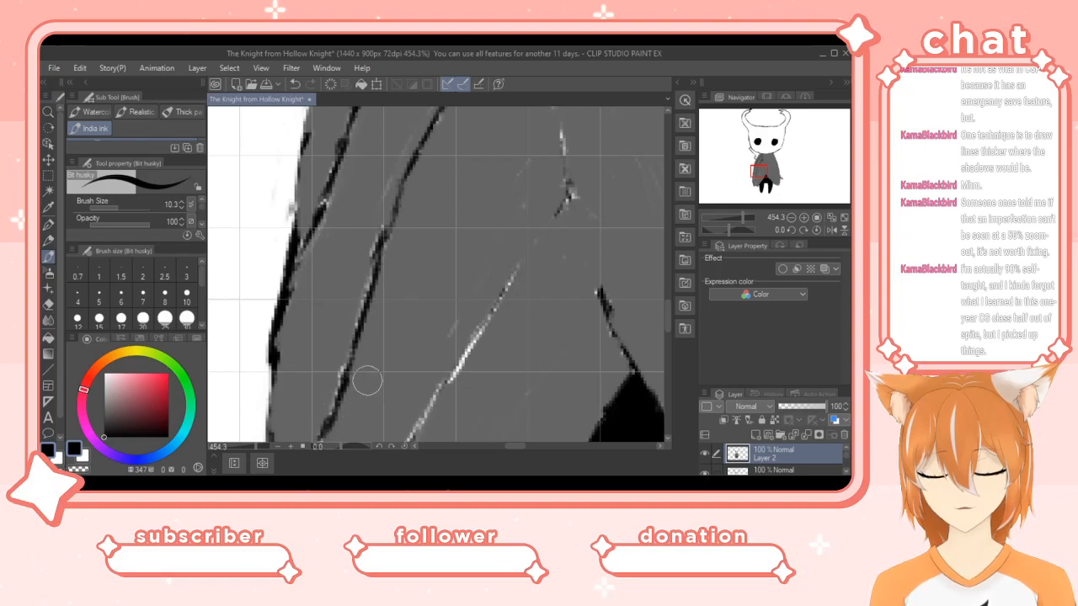
Extend the central fold in black down to the tip of the dark opening between the cloak halves.
mouse_move(560, 140)
mouse_down()
mouse_move(568, 202)
mouse_move(604, 304)
mouse_move(592, 284)
mouse_move(633, 371)
mouse_up()
scroll(664, 323, up, 5)
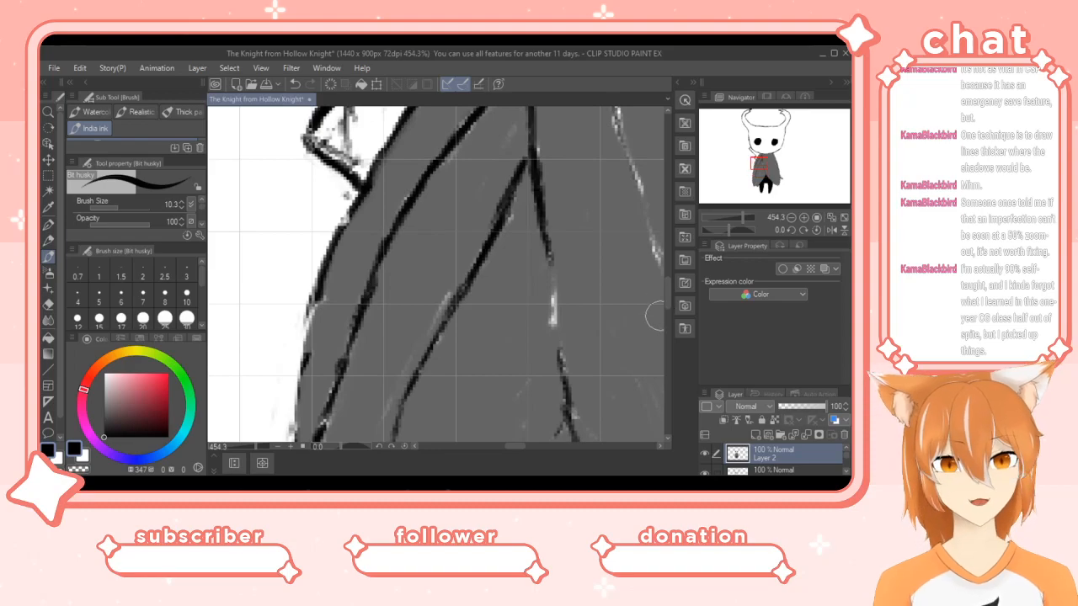
mouse_move(553, 255)
mouse_down()
mouse_move(560, 406)
mouse_move(561, 374)
mouse_move(577, 409)
mouse_up()
Finish the second diagonal fold down to the cloak's lower left edge and thicken its line.
drag(671, 293, 677, 329)
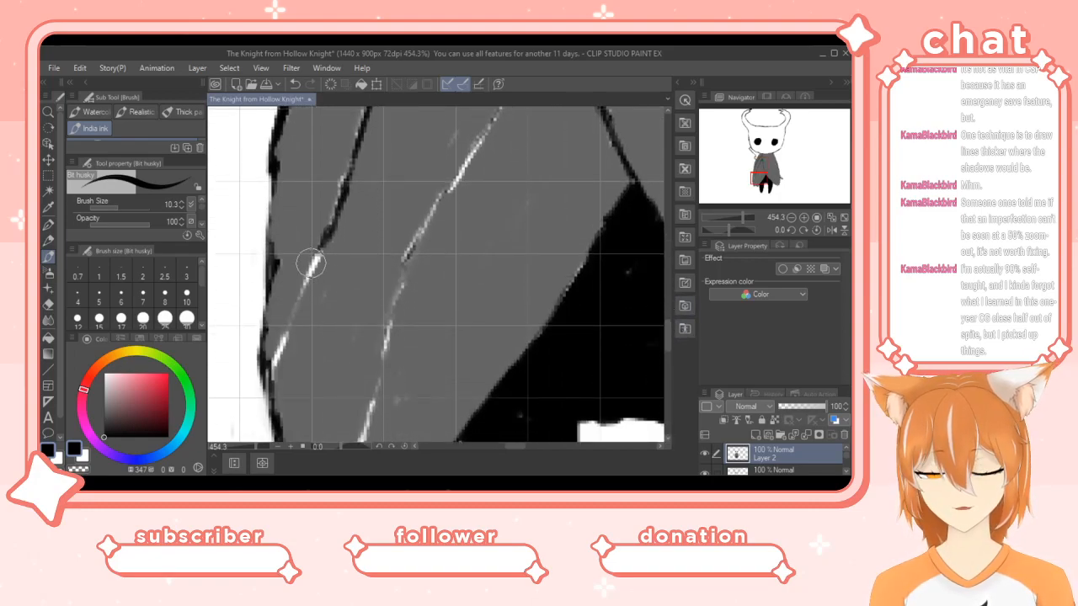
mouse_move(318, 250)
mouse_down()
mouse_move(258, 389)
mouse_move(290, 314)
mouse_up()
mouse_move(316, 258)
mouse_down()
mouse_move(367, 114)
mouse_move(384, 138)
mouse_up()
drag(665, 335, 671, 303)
drag(379, 347, 367, 407)
drag(386, 340, 410, 294)
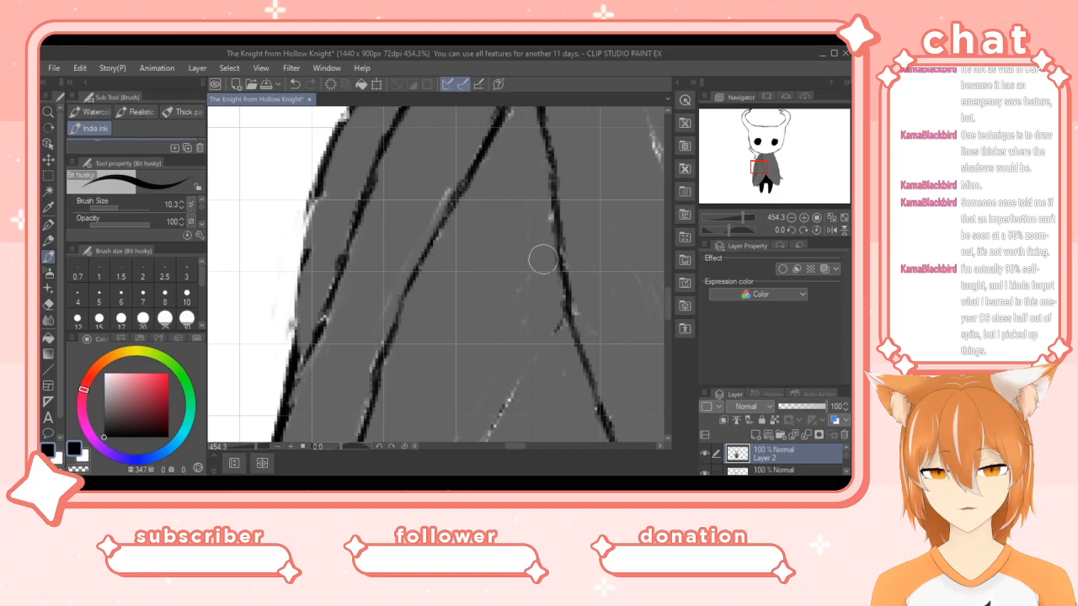
Ink the third diagonal fold from the central fold down toward the jagged left hem.
drag(665, 300, 672, 319)
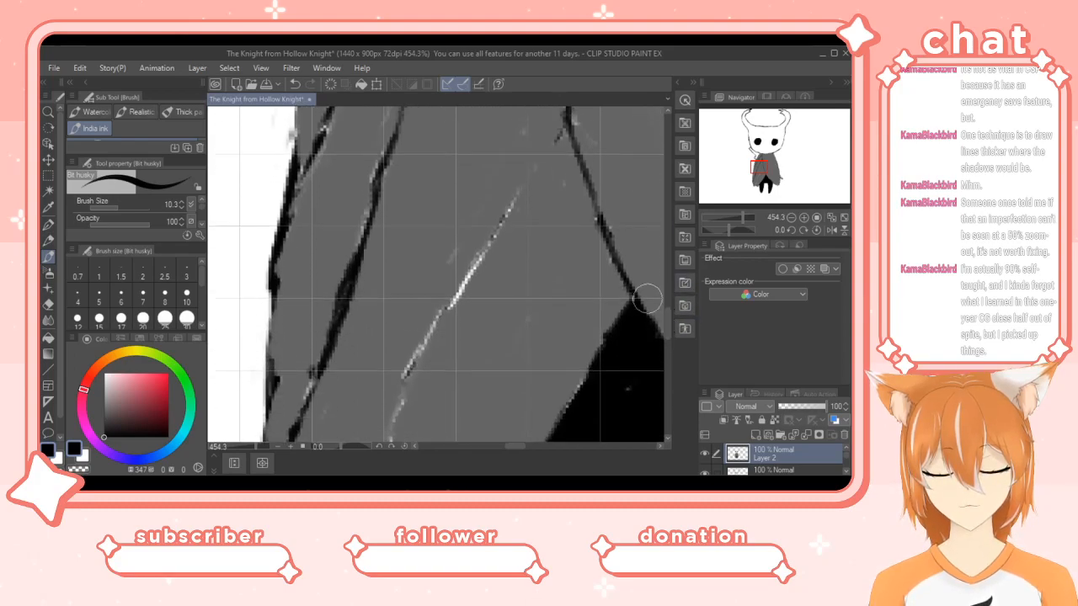
mouse_move(562, 127)
mouse_down()
mouse_move(463, 287)
mouse_move(508, 194)
mouse_move(560, 126)
mouse_move(399, 380)
mouse_move(396, 408)
mouse_move(458, 283)
mouse_up()
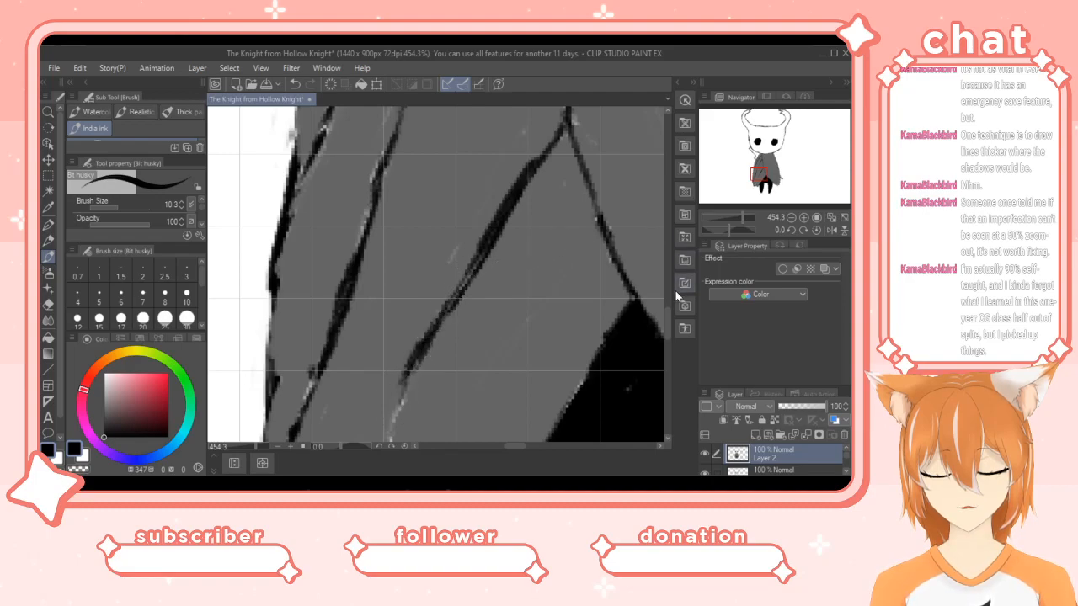
mouse_move(666, 319)
mouse_down()
mouse_move(665, 353)
mouse_move(669, 337)
mouse_up()
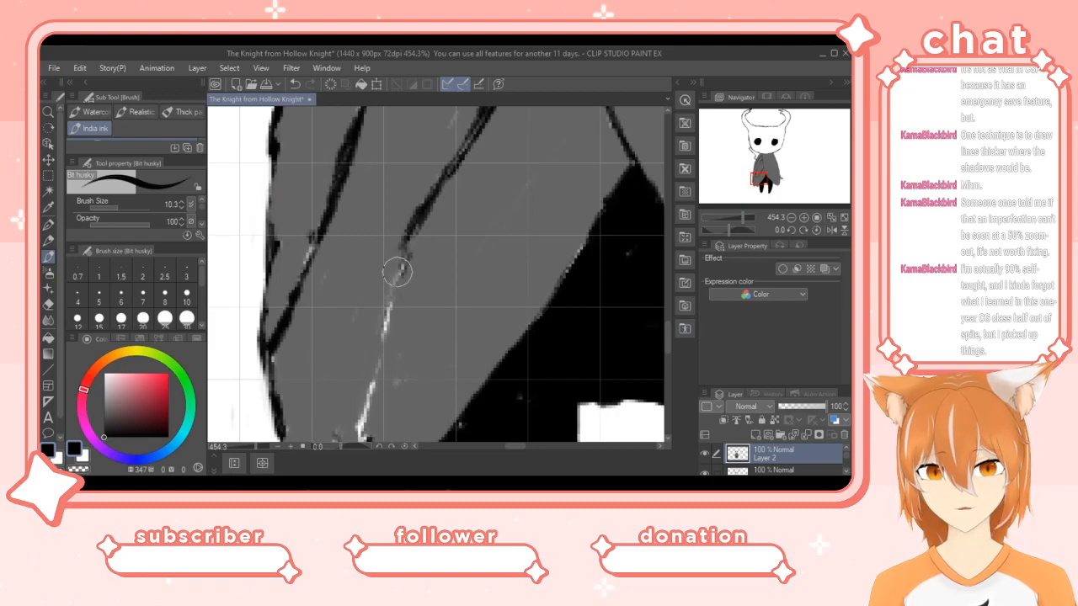
drag(399, 263, 363, 433)
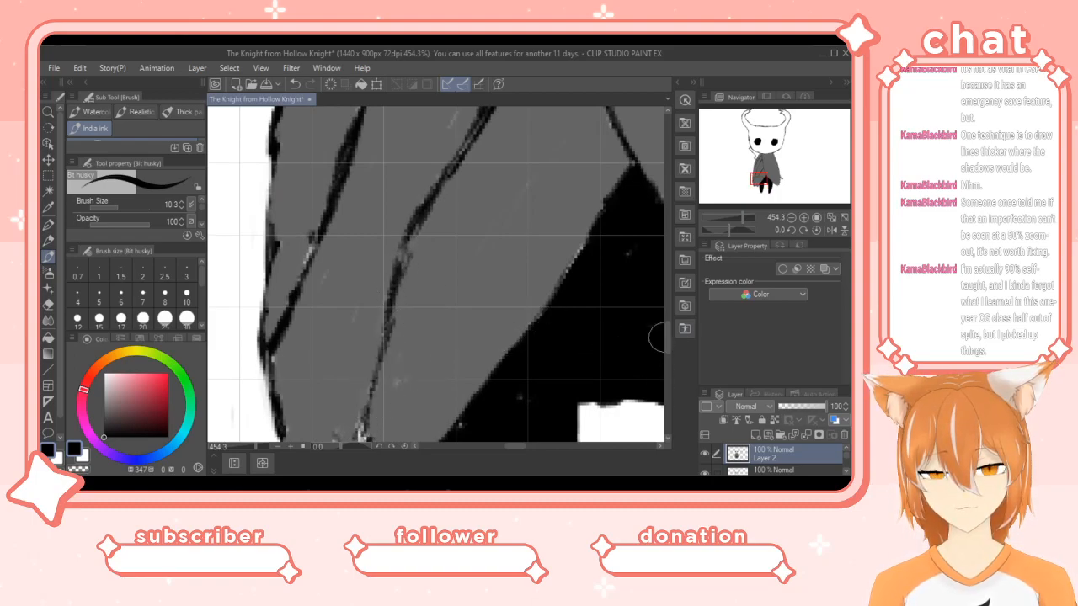
Join the third fold to the jagged left hem and retrace the hem's points in black.
drag(669, 348, 669, 354)
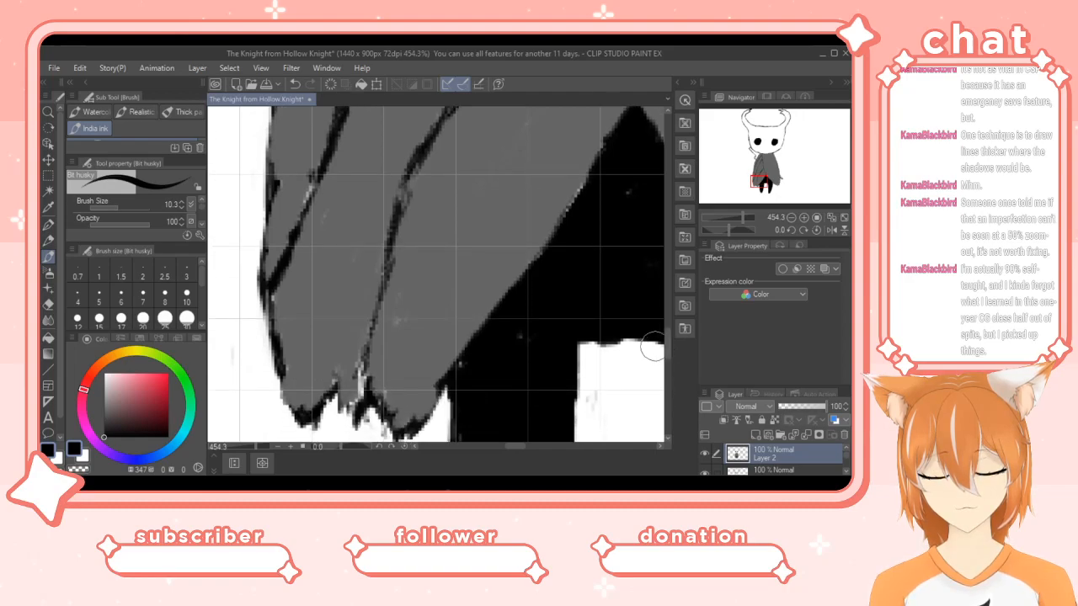
drag(334, 389, 352, 410)
drag(370, 364, 396, 215)
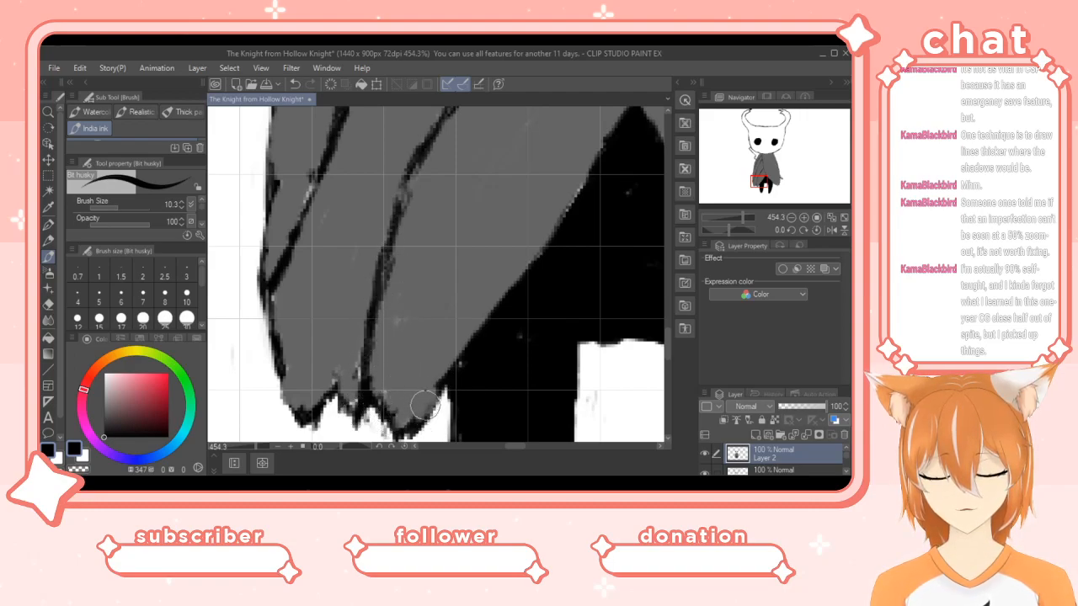
drag(425, 405, 459, 365)
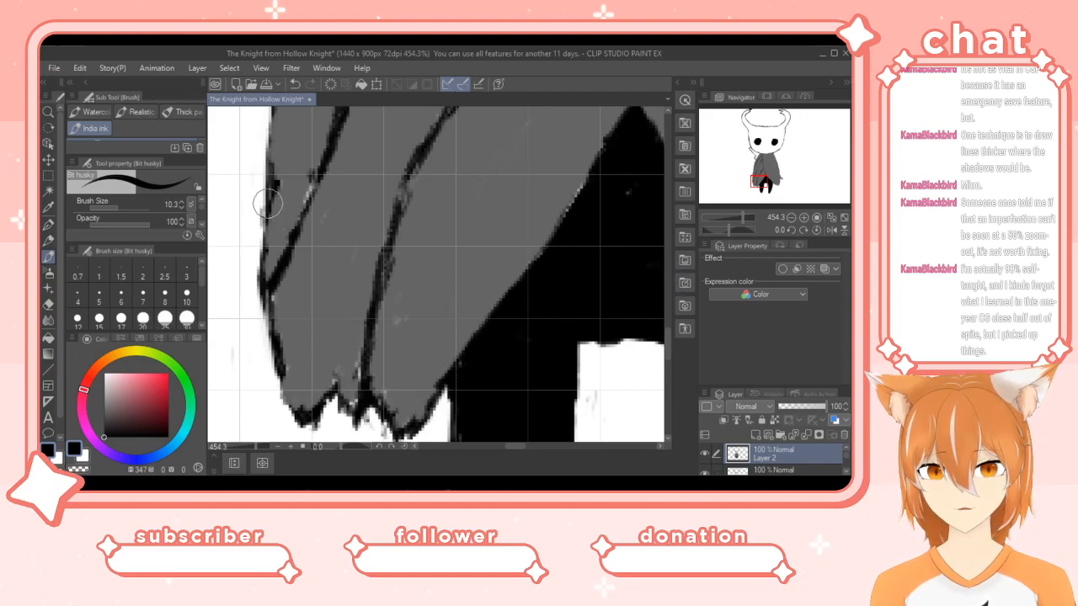
Retrace the cloak's left outline in black from the hem up to the pointed shape beside the shoulder.
drag(260, 245, 291, 409)
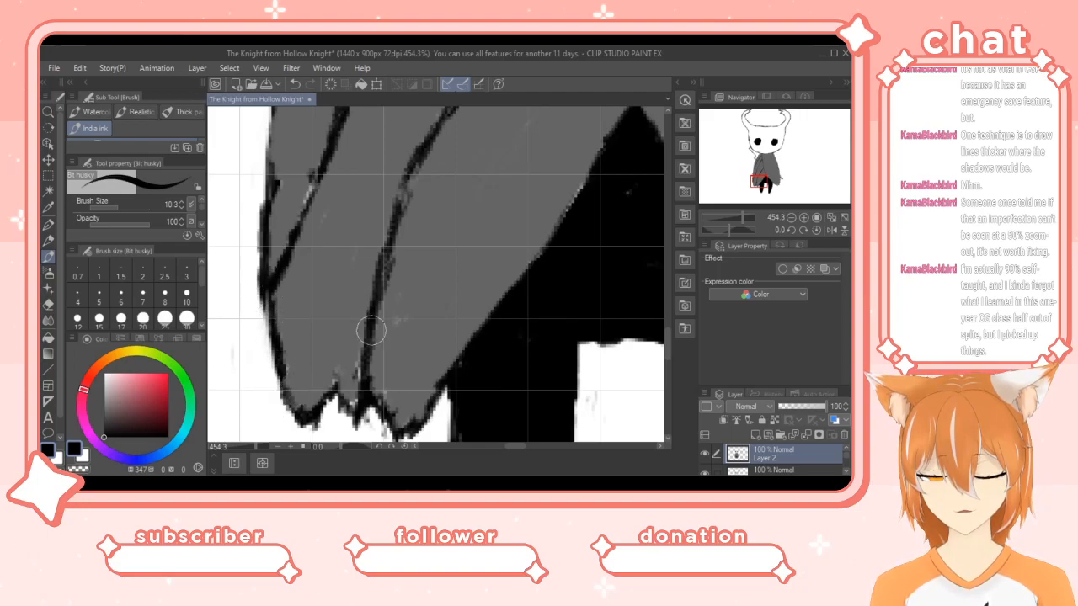
drag(667, 343, 668, 325)
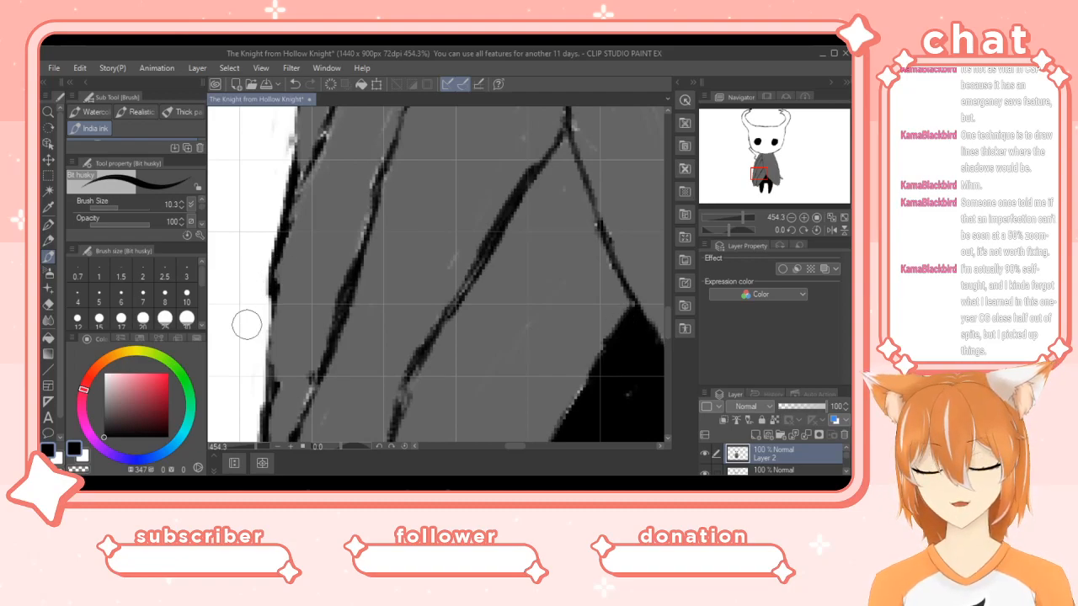
mouse_move(262, 405)
mouse_down()
mouse_move(265, 300)
mouse_move(284, 219)
mouse_up()
mouse_move(667, 324)
mouse_down()
mouse_move(669, 306)
mouse_move(614, 303)
mouse_up()
mouse_move(296, 392)
mouse_down()
mouse_move(298, 363)
mouse_move(296, 398)
mouse_move(292, 365)
mouse_move(286, 394)
mouse_move(309, 271)
mouse_move(294, 288)
mouse_move(325, 212)
mouse_up()
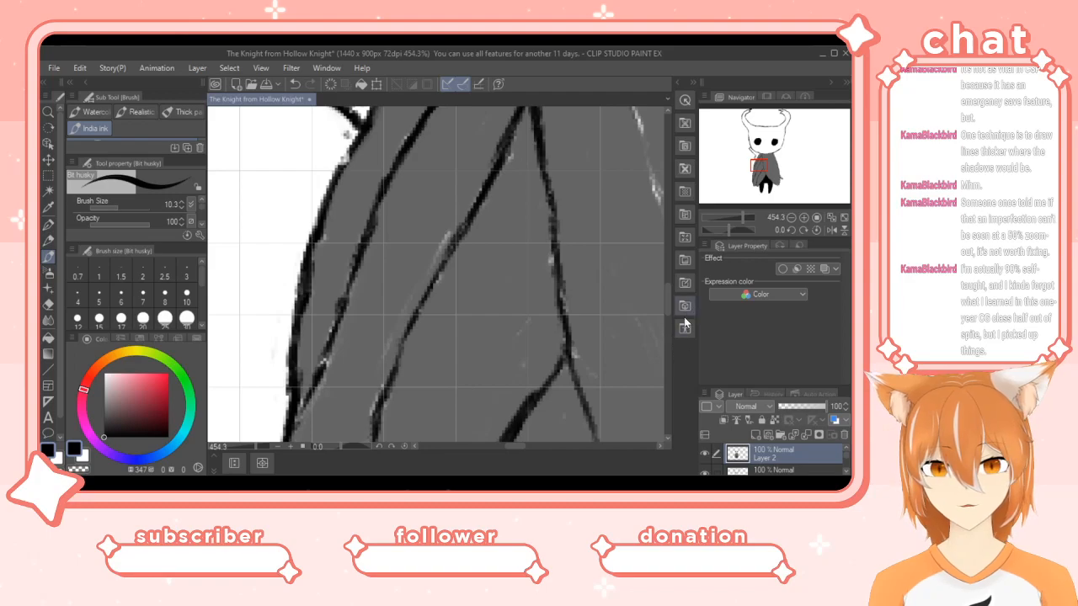
scroll(665, 311, up, 3)
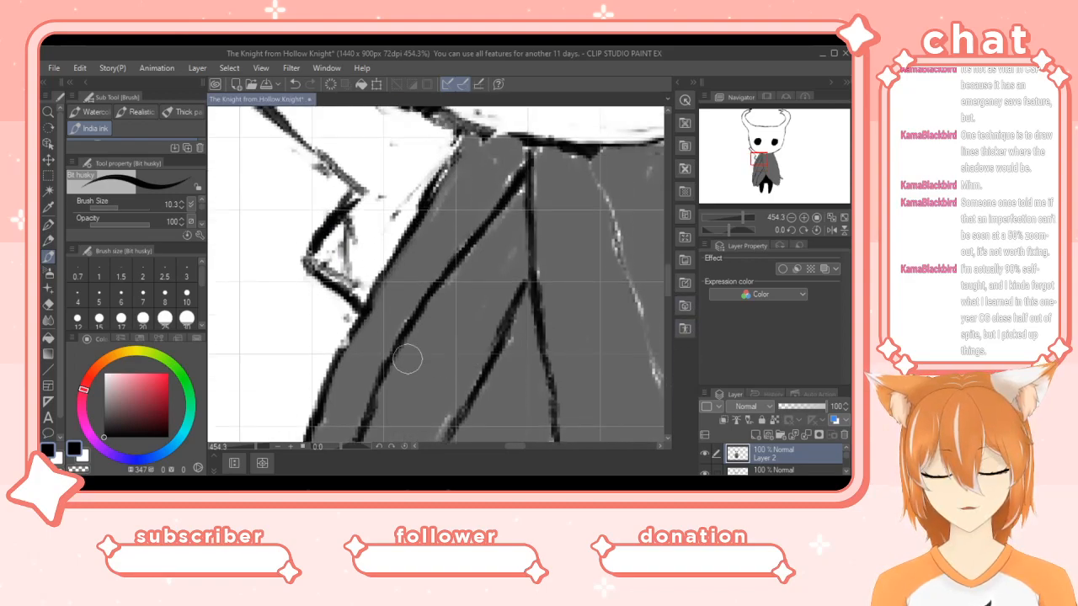
drag(343, 357, 356, 321)
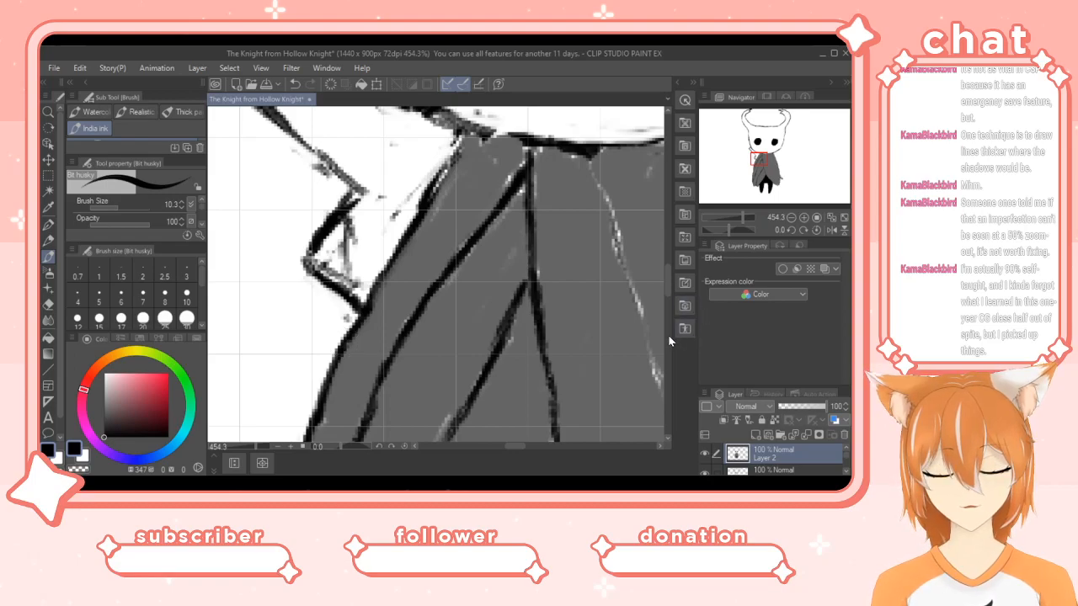
Retrace the head's lower outline and the cloak's left shoulder edge in black where the two meet.
scroll(668, 278, up, 5)
drag(436, 242, 499, 269)
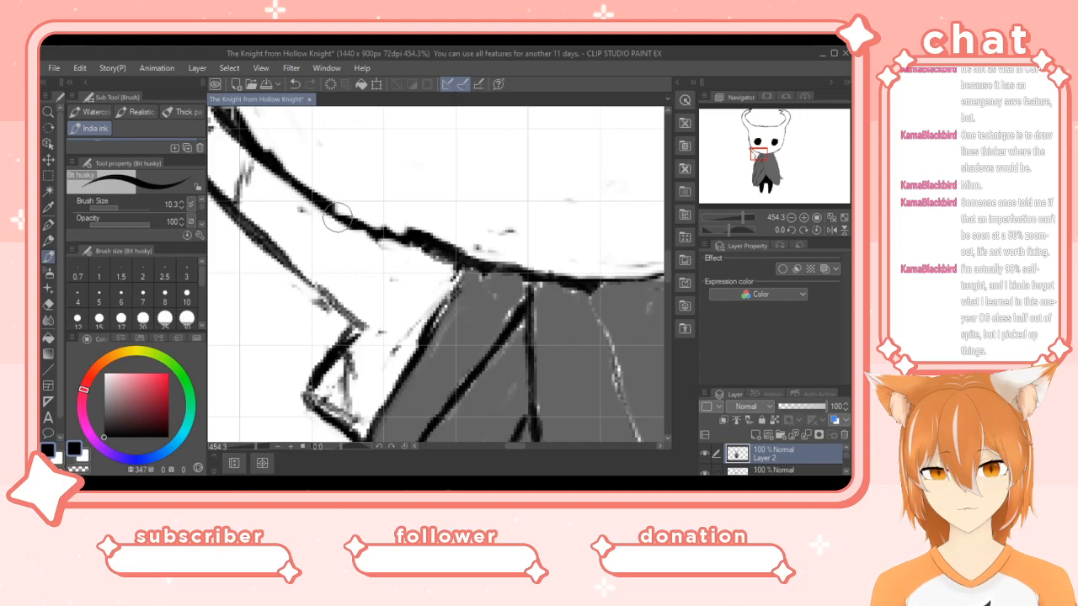
drag(428, 330, 468, 266)
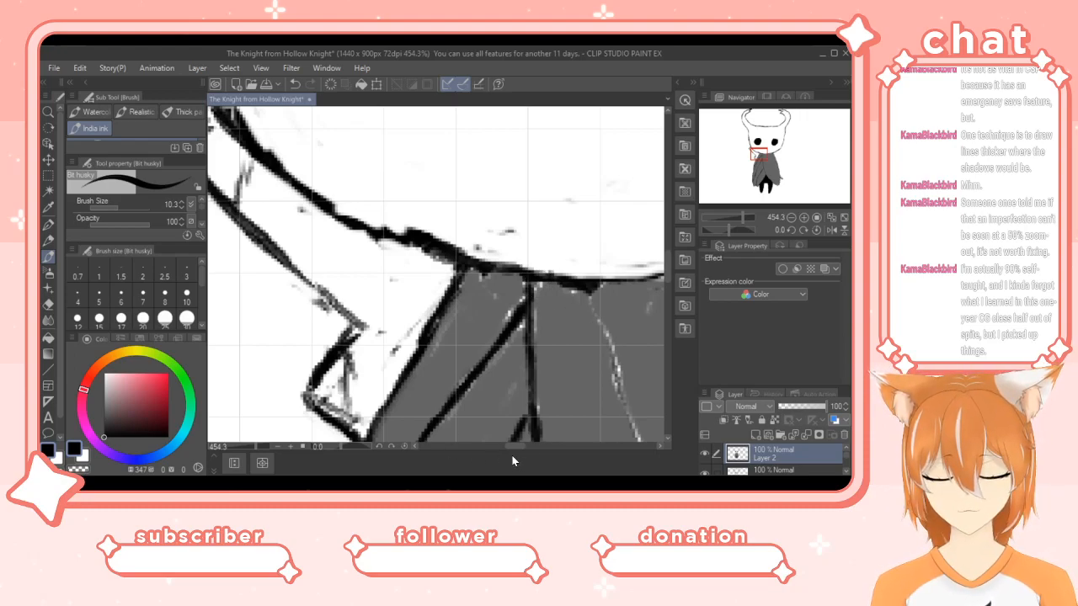
Darken the line under the head and ink the first fold right of the central fold from there down past mid-cloak.
drag(516, 445, 532, 445)
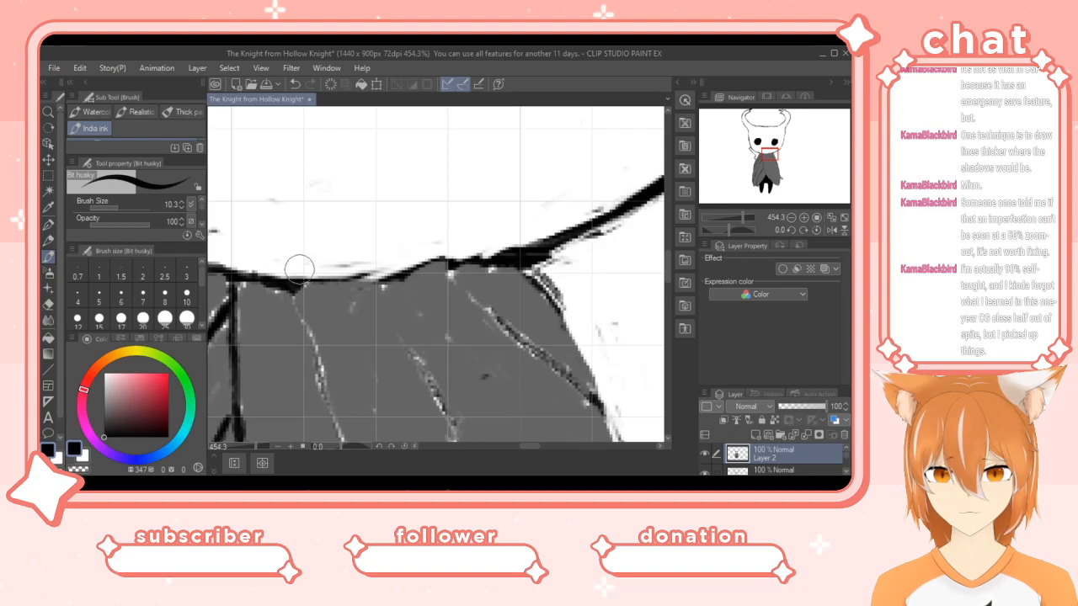
mouse_move(282, 279)
mouse_down()
mouse_move(434, 258)
mouse_move(271, 284)
mouse_move(309, 335)
mouse_move(301, 298)
mouse_move(345, 433)
mouse_up()
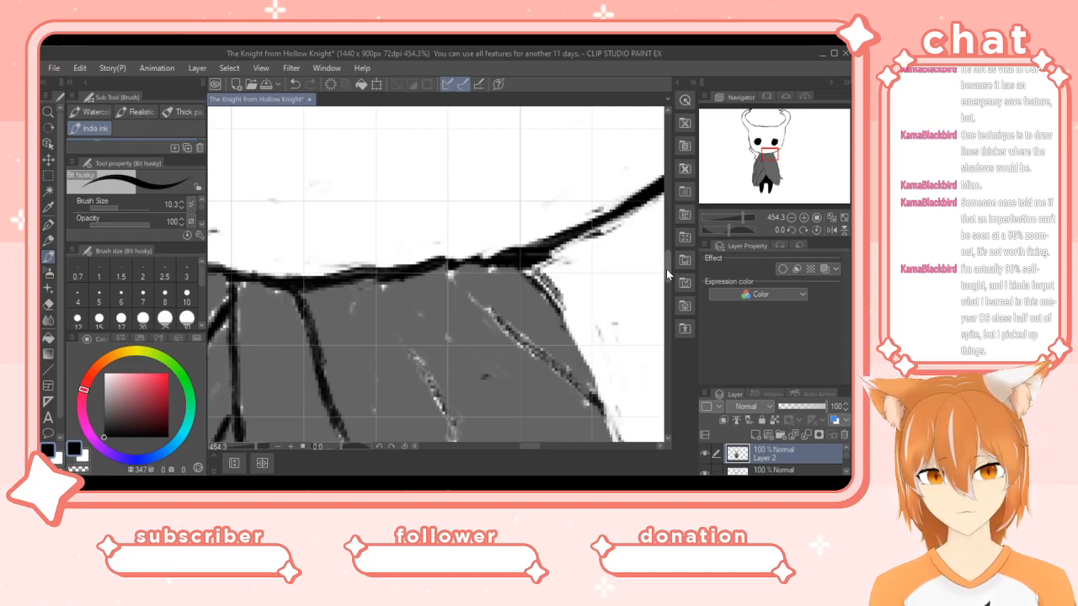
scroll(667, 276, down, 4)
drag(331, 299, 383, 440)
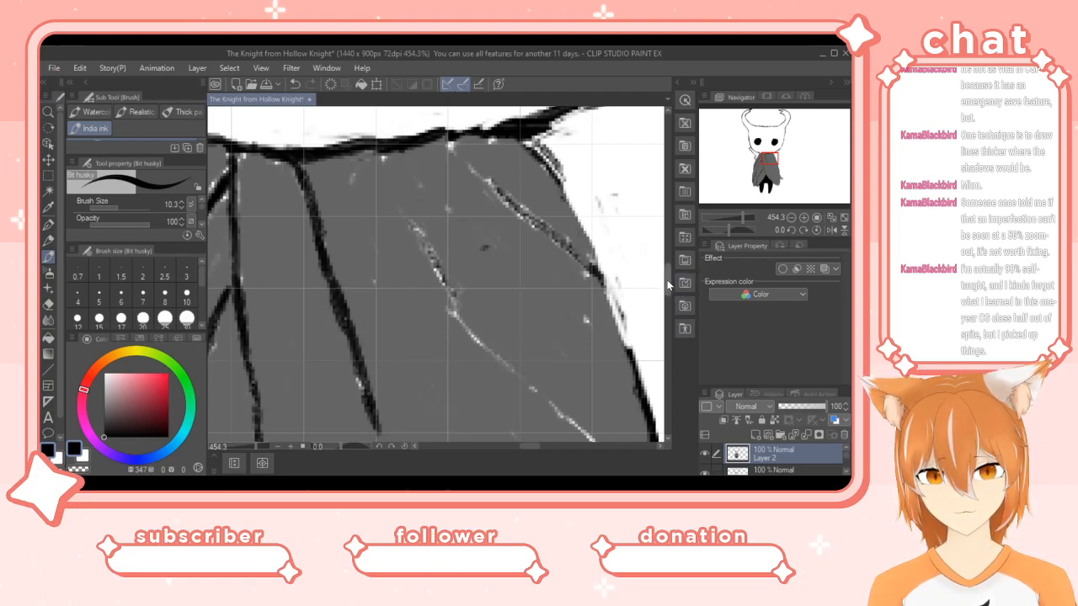
drag(667, 284, 669, 303)
mouse_move(375, 231)
mouse_down()
mouse_move(421, 305)
mouse_move(547, 442)
mouse_up()
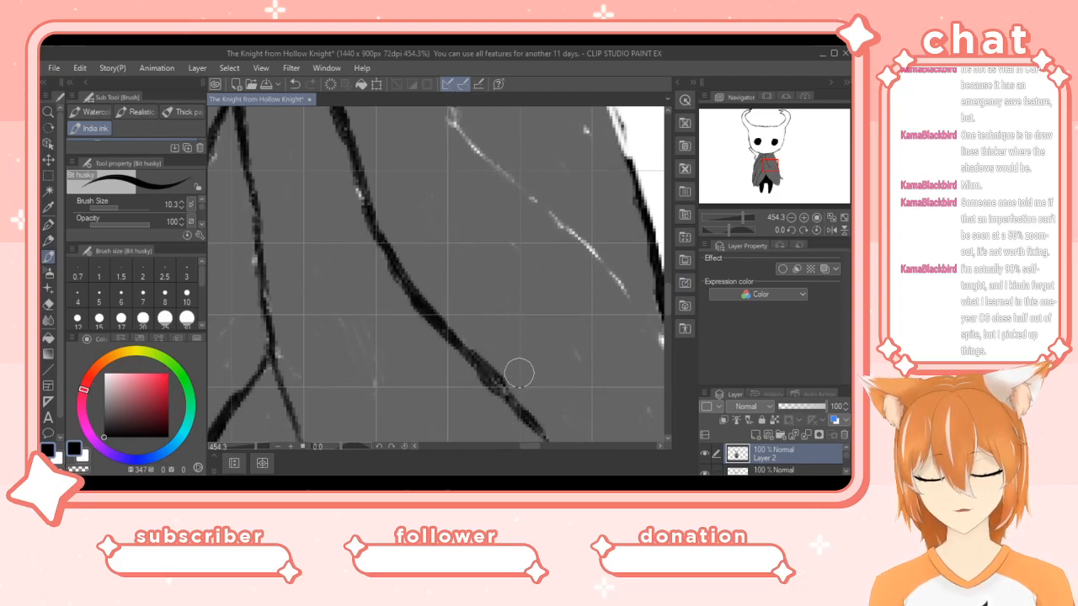
Finish that fold down to the cloak's lower right edge and thicken the upper line of the pointed tip beside it.
drag(667, 305, 671, 315)
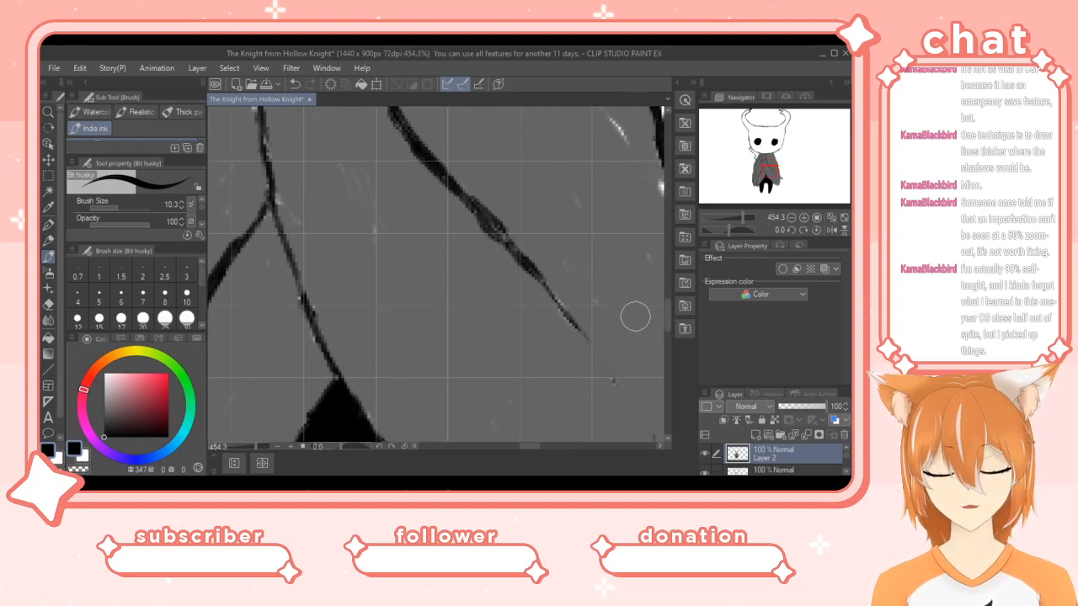
drag(542, 285, 627, 394)
drag(665, 321, 669, 328)
mouse_move(530, 447)
mouse_down()
mouse_move(546, 453)
mouse_move(526, 446)
mouse_up()
drag(381, 251, 455, 412)
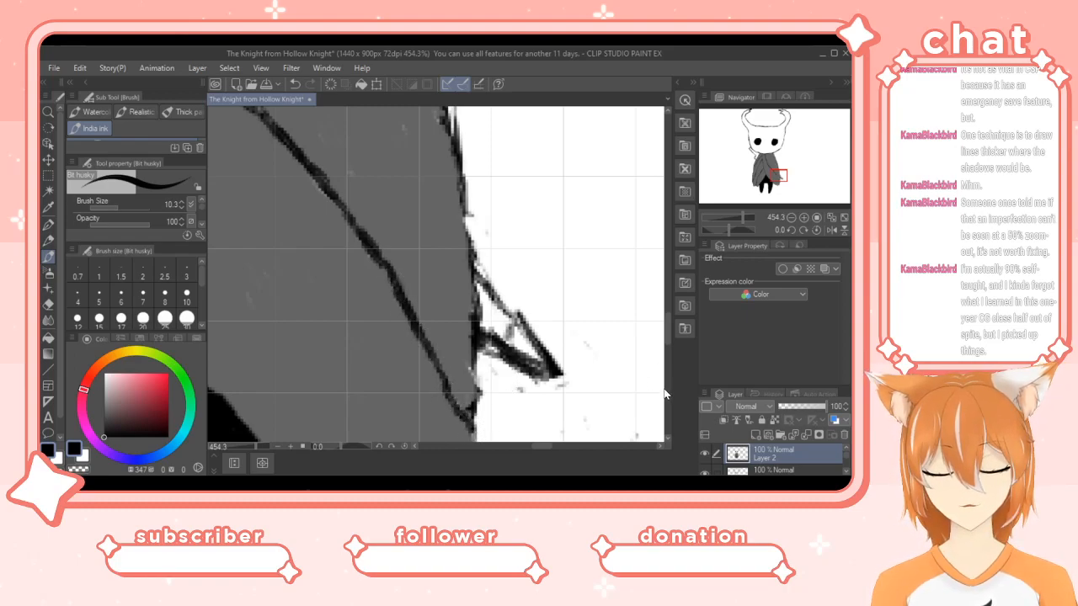
scroll(671, 330, down, 2)
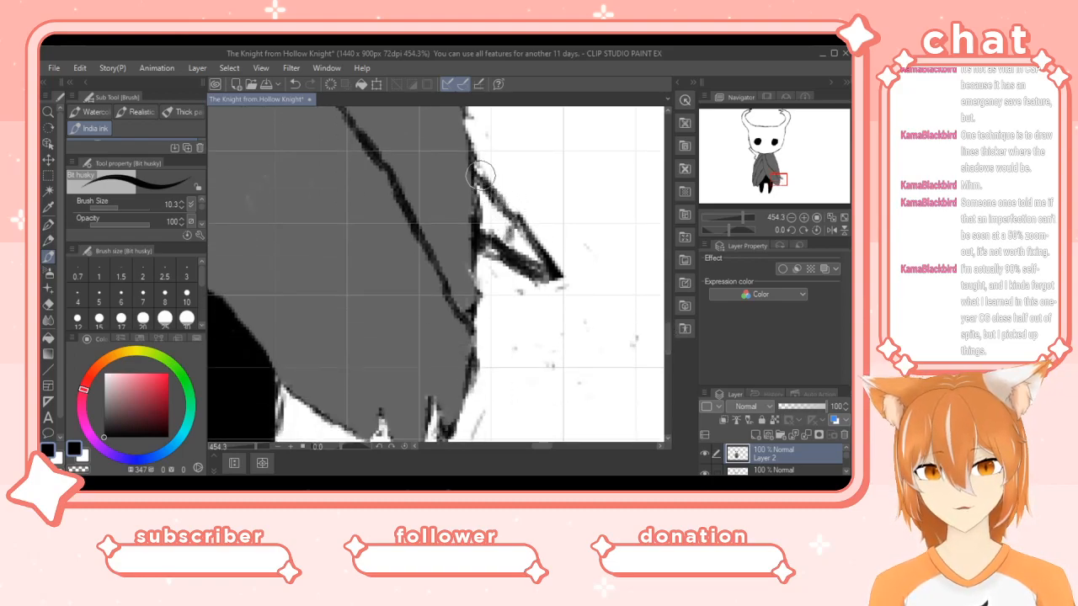
mouse_move(500, 201)
mouse_down()
mouse_move(529, 229)
mouse_move(476, 245)
mouse_move(516, 263)
mouse_up()
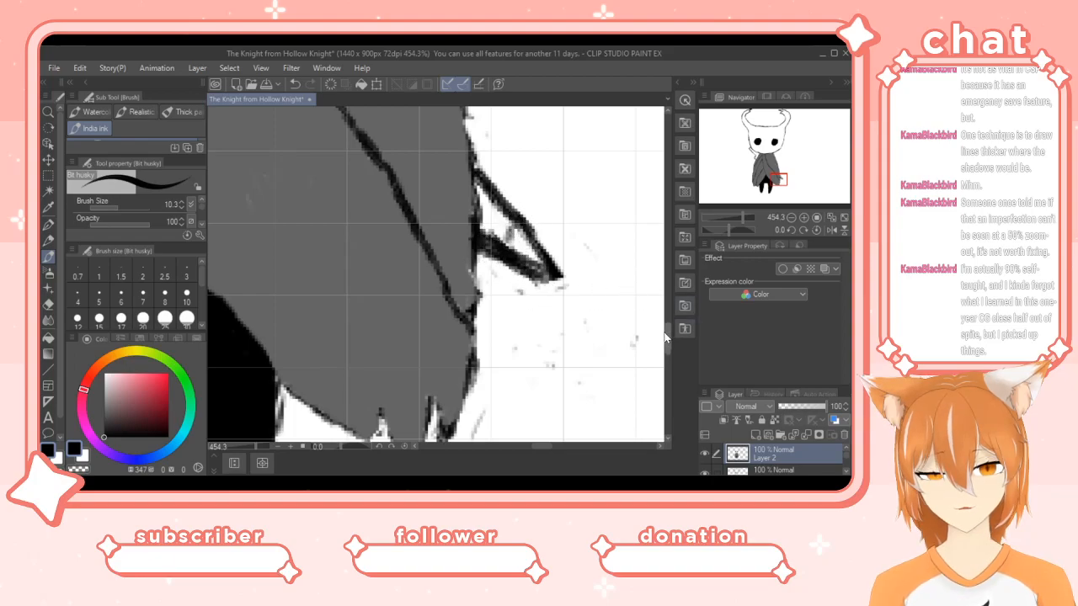
Retrace the cloak's lower right outline in black and continue along the jagged points of the right hem.
drag(665, 337, 665, 341)
mouse_move(464, 374)
mouse_down()
mouse_move(441, 401)
mouse_move(476, 345)
mouse_up()
mouse_move(439, 401)
mouse_down()
mouse_move(467, 340)
mouse_move(470, 214)
mouse_up()
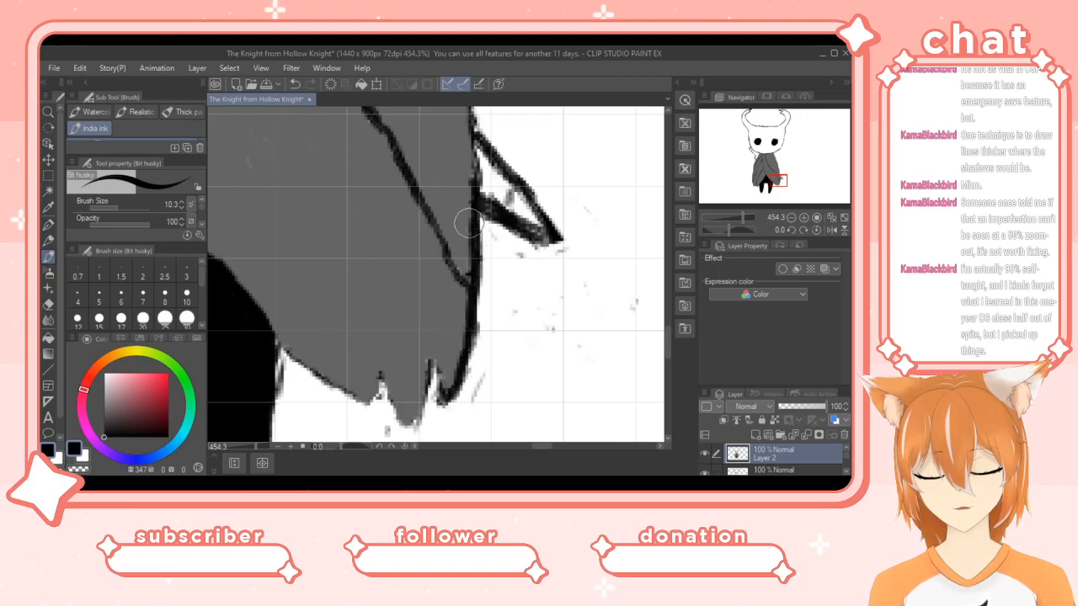
mouse_move(439, 398)
mouse_down()
mouse_move(433, 366)
mouse_move(406, 422)
mouse_move(380, 377)
mouse_move(369, 402)
mouse_move(375, 387)
mouse_move(336, 391)
mouse_move(266, 346)
mouse_move(283, 380)
mouse_up()
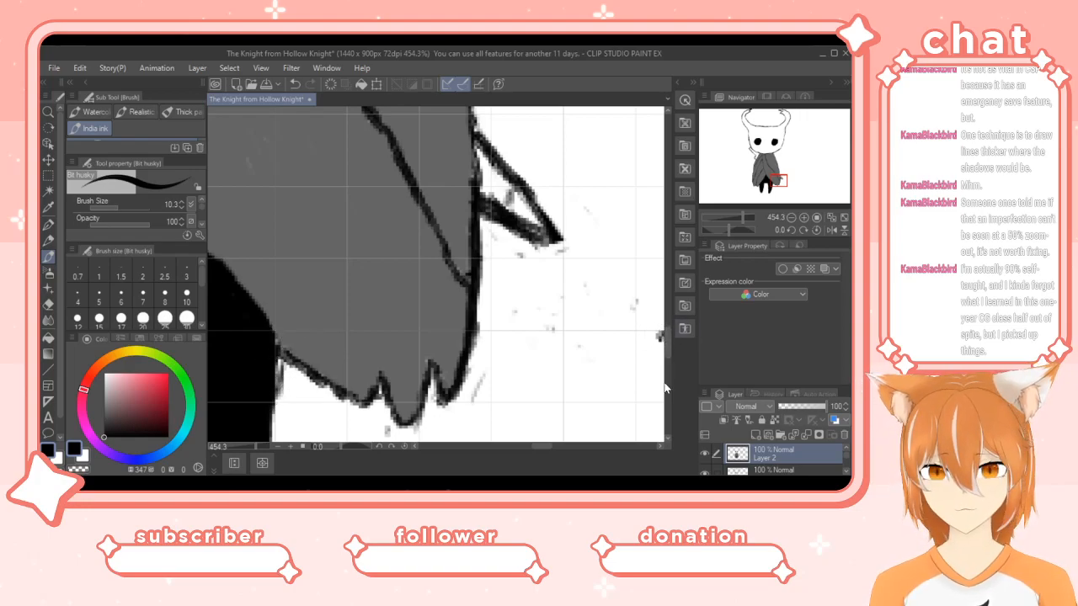
click(48, 303)
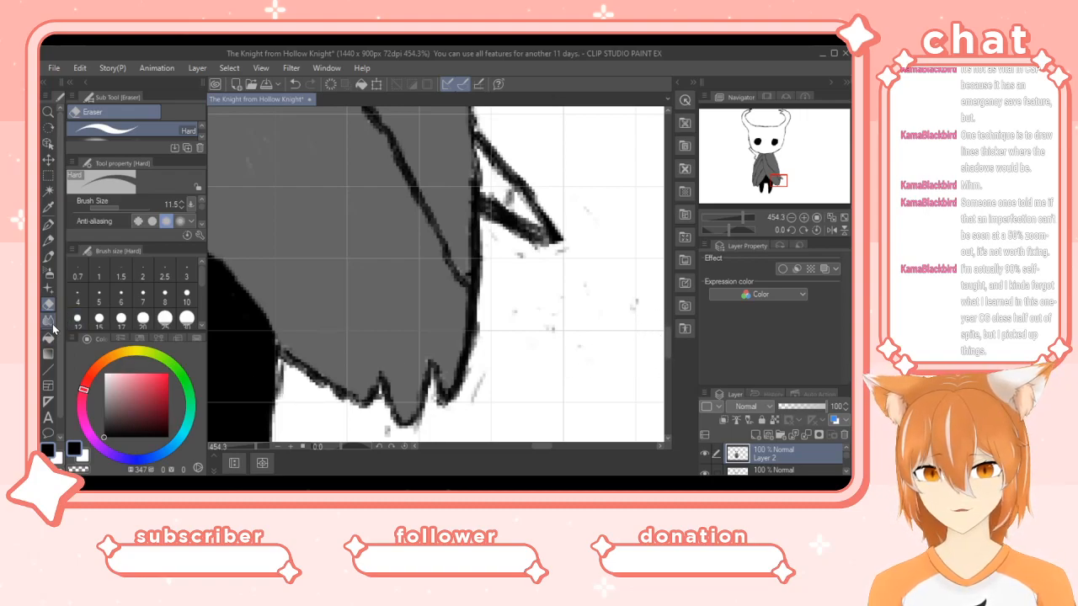
click(48, 257)
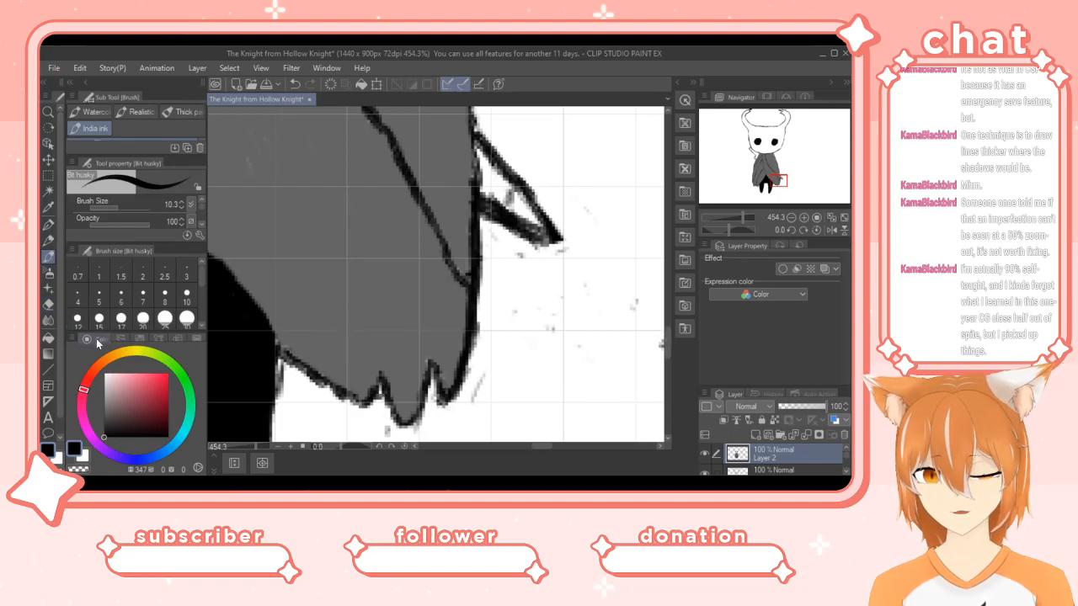
click(48, 304)
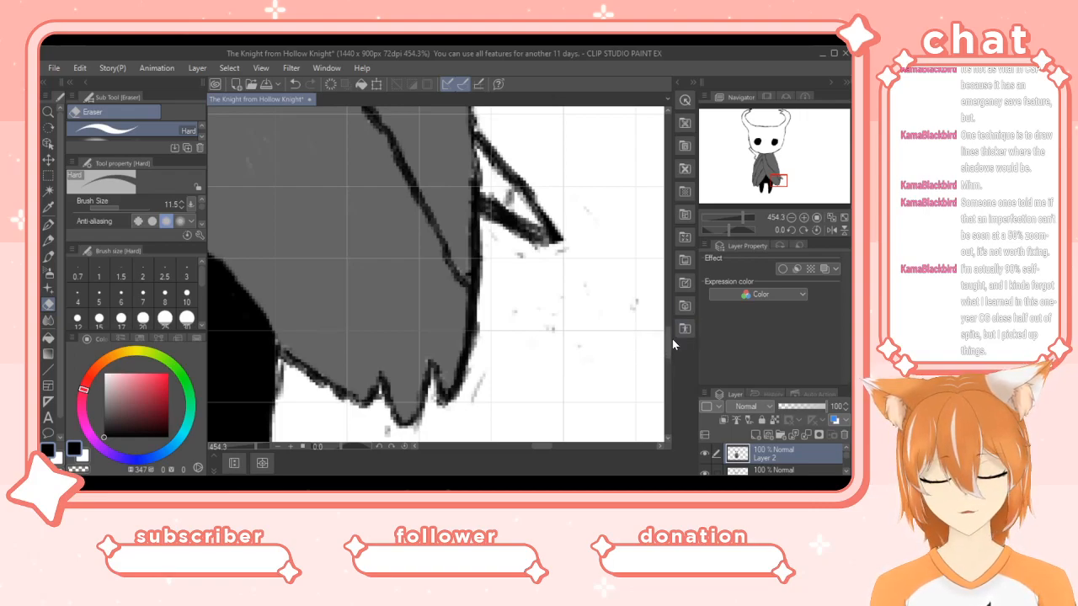
Retrace the cloak's right outline with the black India ink brush from the pointed tip up to the head.
drag(667, 346, 666, 325)
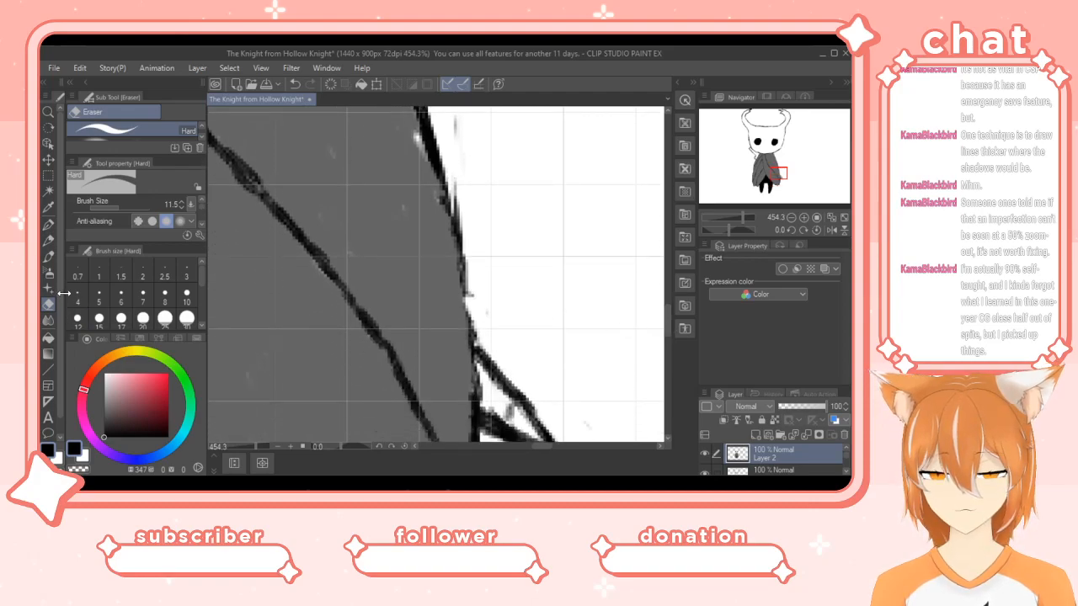
click(48, 258)
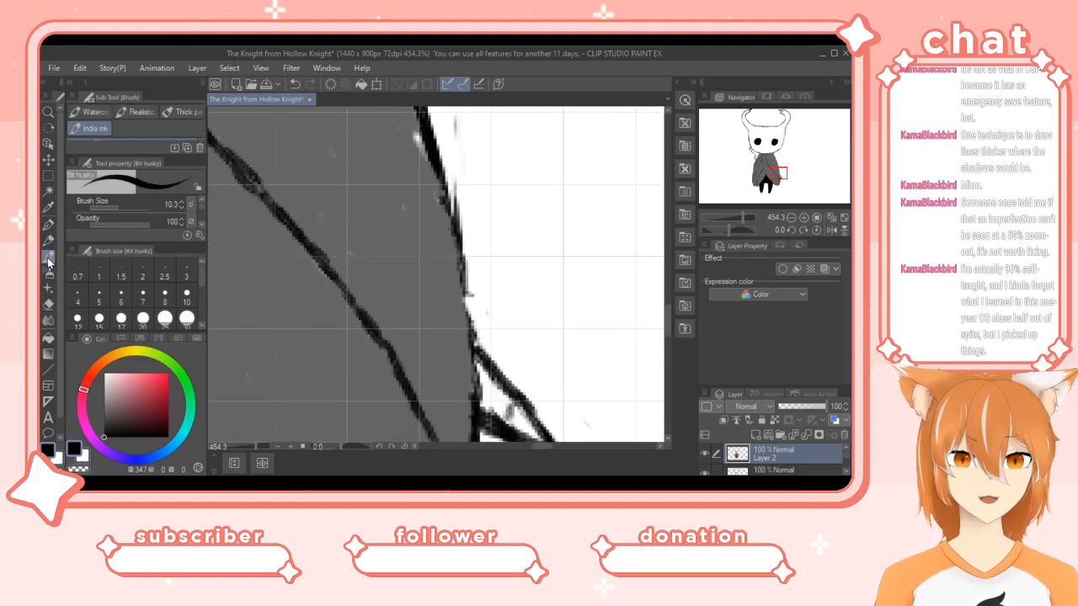
drag(473, 336, 428, 137)
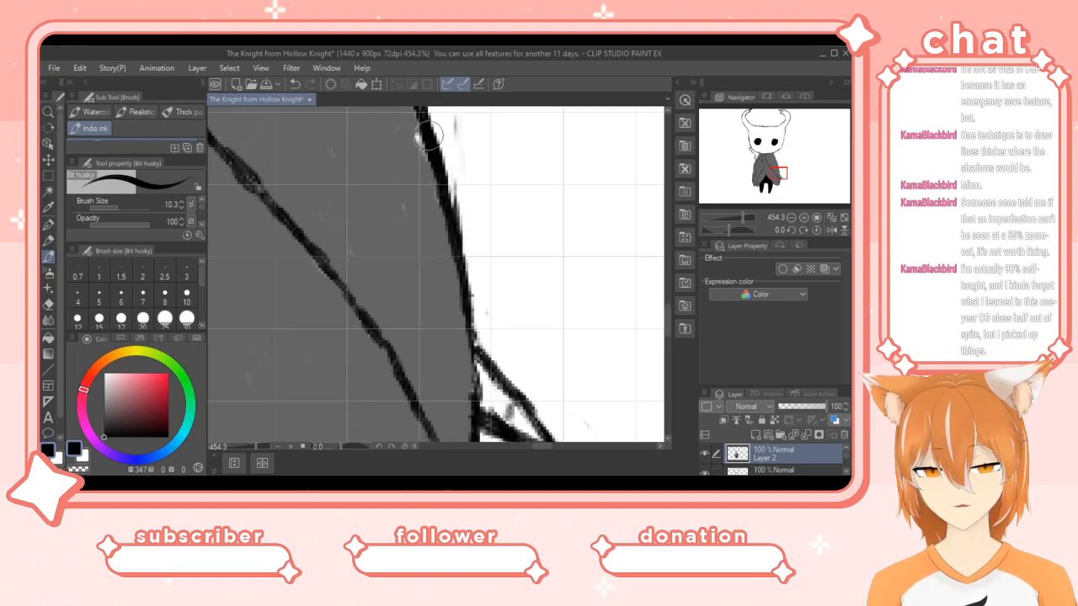
drag(665, 314, 669, 283)
drag(383, 291, 311, 121)
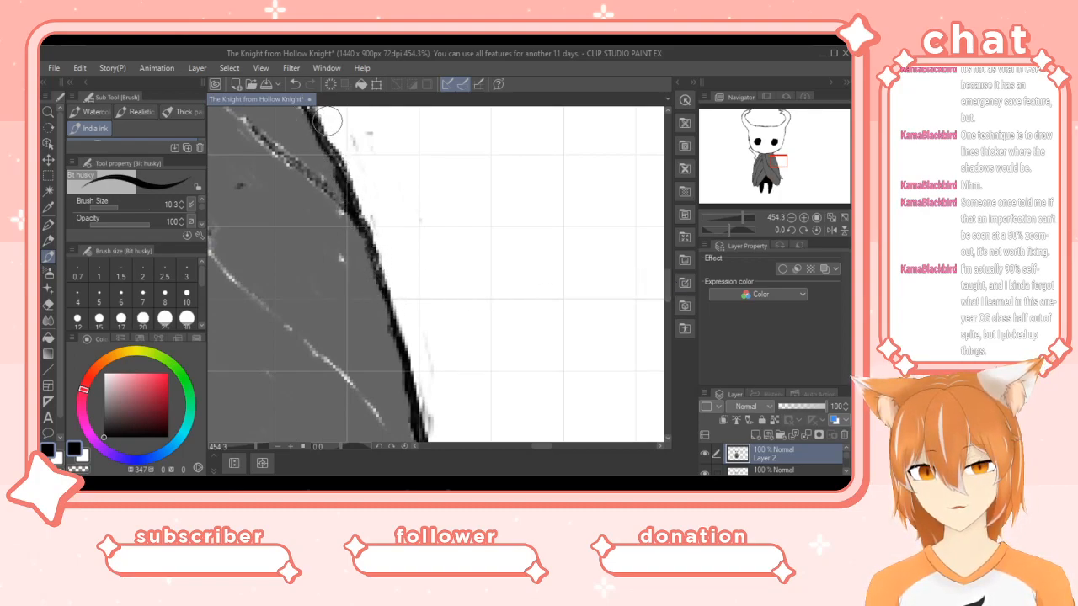
drag(549, 445, 539, 442)
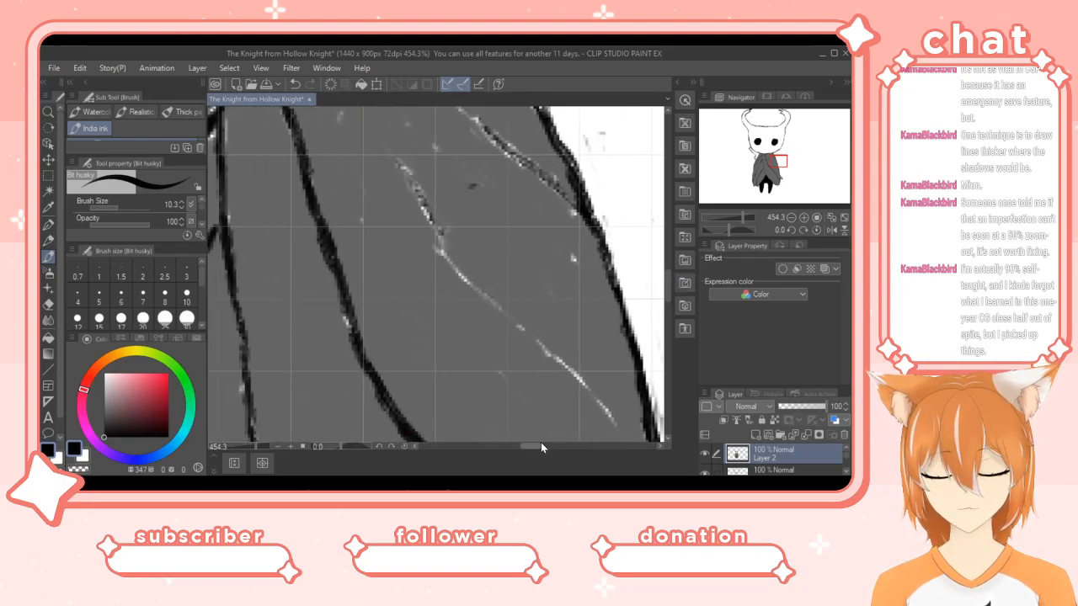
drag(667, 283, 668, 274)
drag(562, 234, 512, 178)
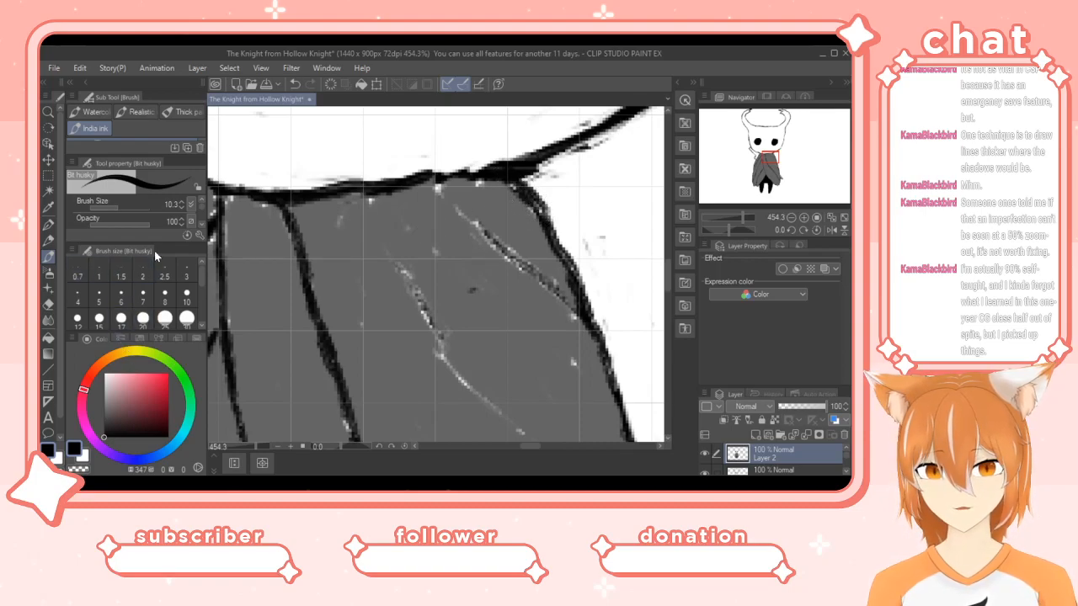
Ink the short upper right fold and the longer diagonal fold beside it from the head down to the cloak's right outline.
drag(432, 189, 581, 325)
drag(367, 195, 384, 226)
mouse_move(373, 222)
mouse_down()
mouse_move(446, 372)
mouse_move(471, 397)
mouse_up()
scroll(669, 282, down, 3)
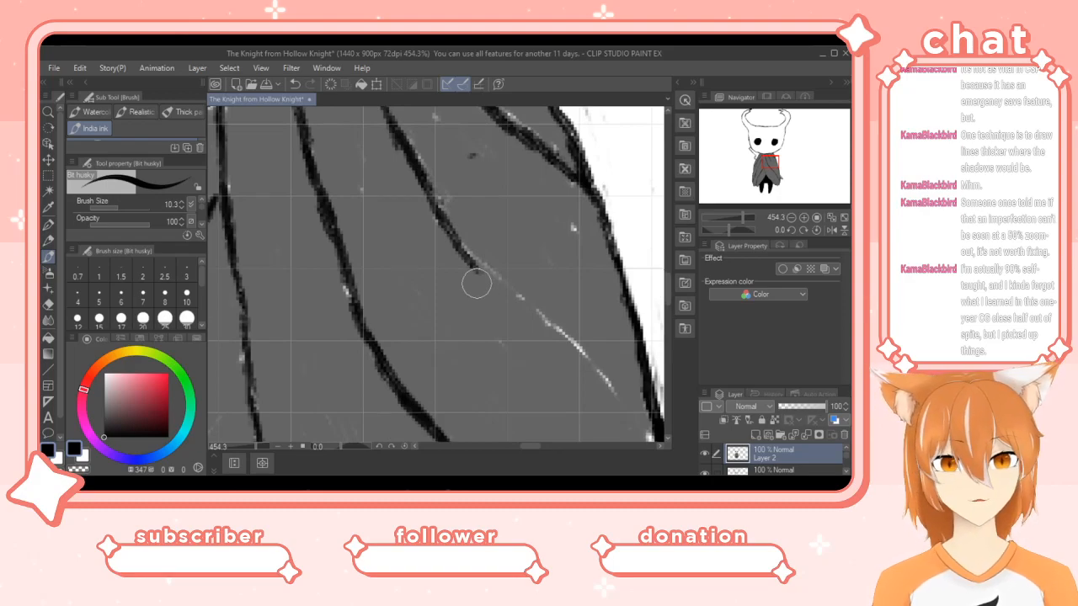
mouse_move(458, 250)
mouse_down()
mouse_move(550, 317)
mouse_move(533, 309)
mouse_move(612, 387)
mouse_up()
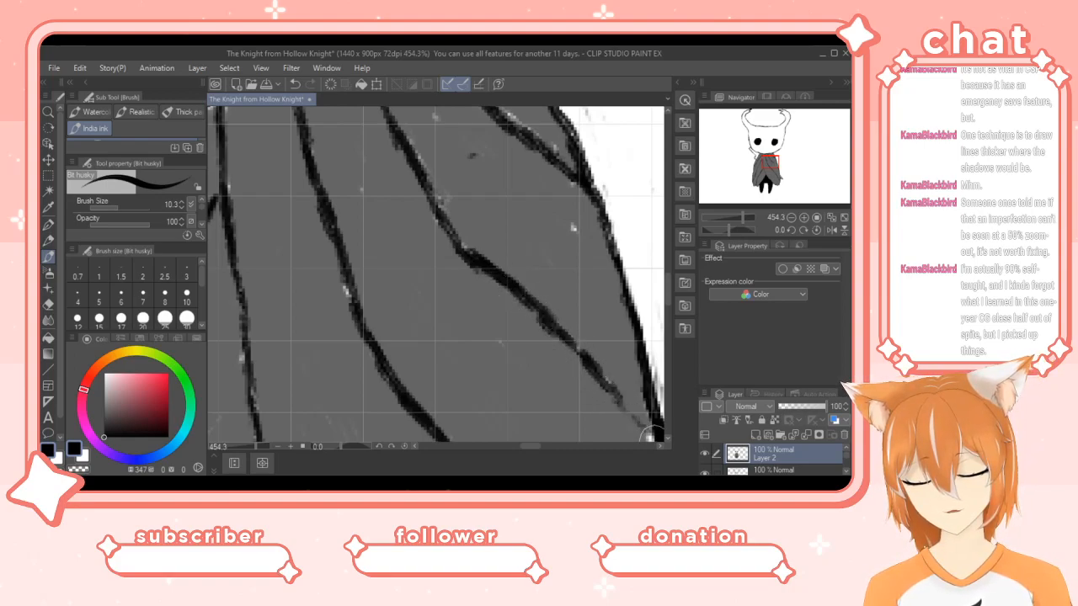
drag(613, 404, 634, 426)
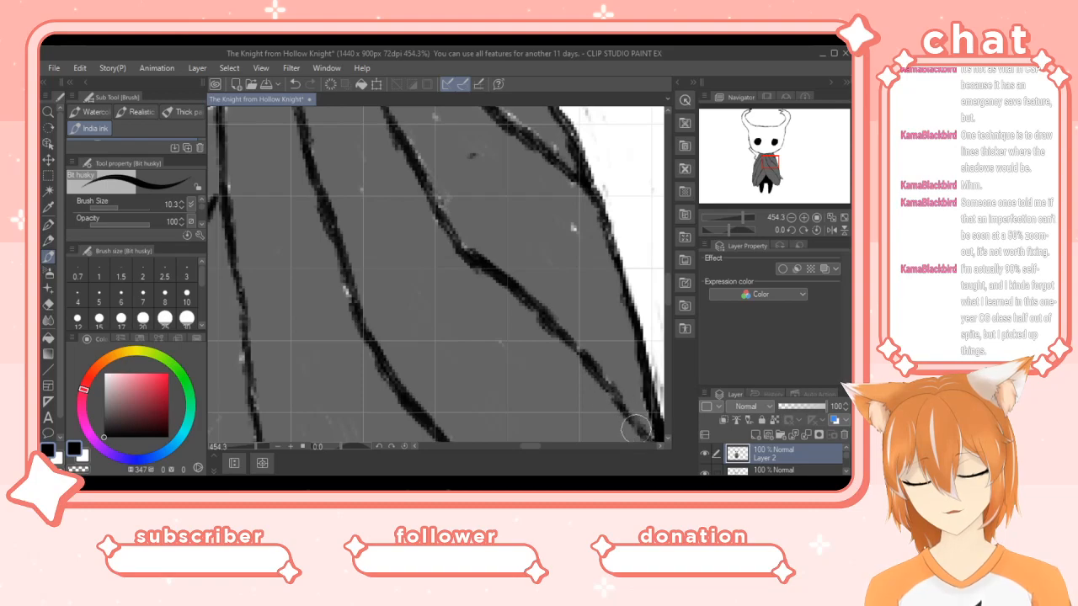
Round out the edge of the eye on the right side of the face in black and fill its gaps.
drag(668, 301, 674, 318)
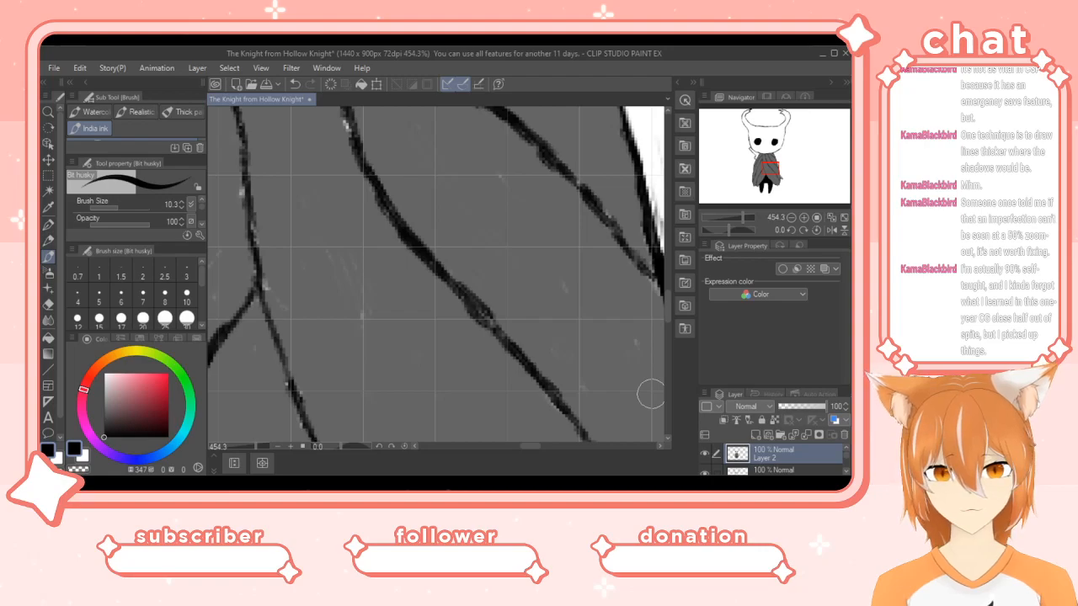
drag(670, 300, 676, 237)
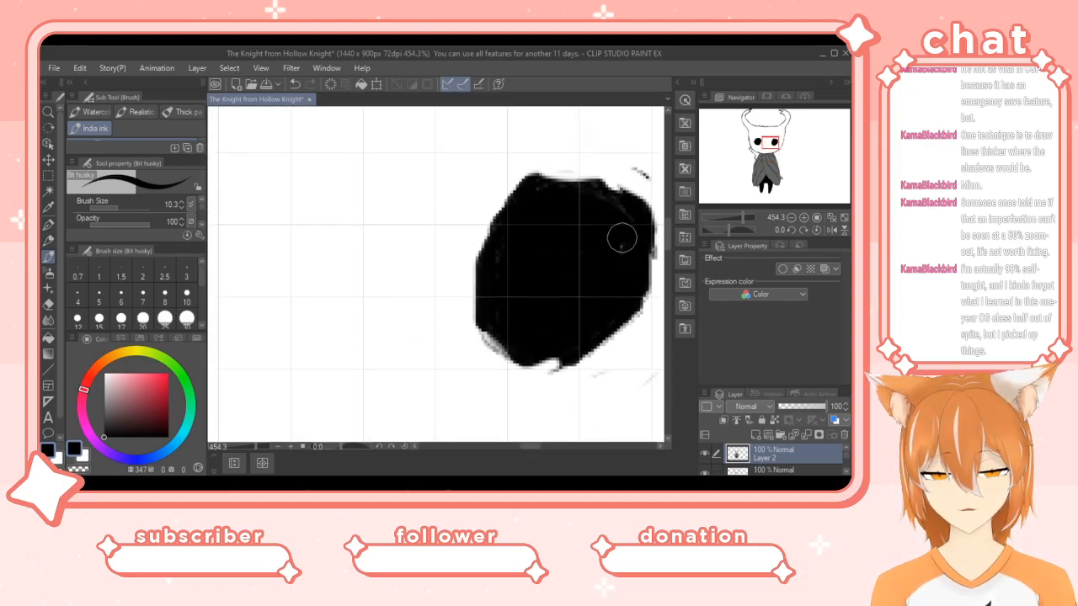
mouse_move(565, 363)
mouse_down()
mouse_move(623, 323)
mouse_move(593, 328)
mouse_move(575, 359)
mouse_move(634, 311)
mouse_move(646, 242)
mouse_move(641, 279)
mouse_move(650, 245)
mouse_up()
mouse_move(633, 206)
mouse_down()
mouse_move(580, 176)
mouse_move(507, 190)
mouse_move(482, 217)
mouse_move(473, 252)
mouse_move(484, 323)
mouse_move(471, 265)
mouse_move(502, 199)
mouse_move(480, 262)
mouse_move(482, 301)
mouse_up()
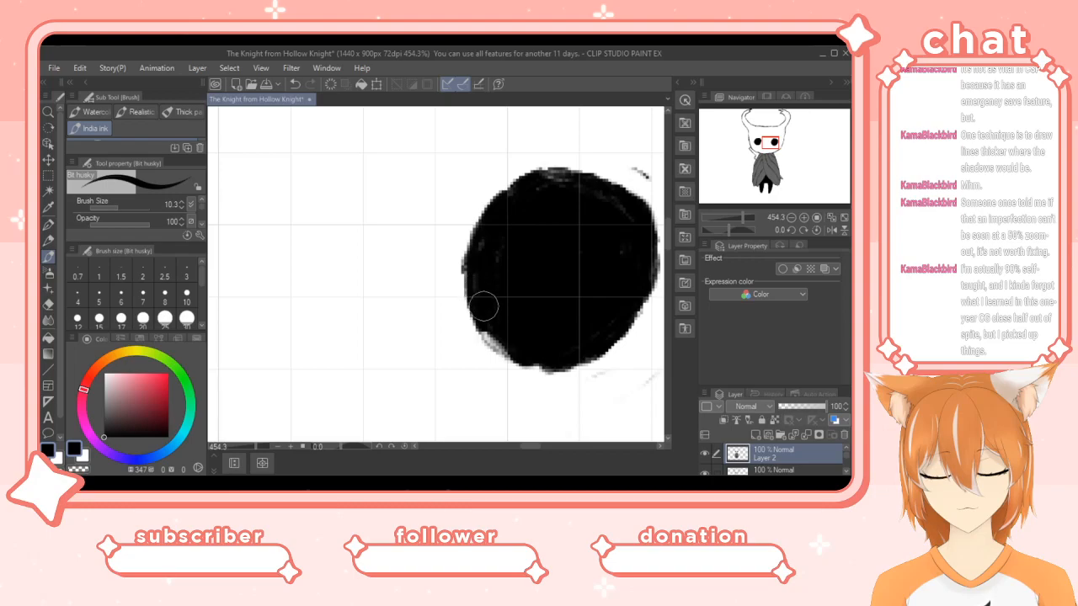
mouse_move(491, 338)
mouse_down()
mouse_move(555, 370)
mouse_move(598, 361)
mouse_move(625, 316)
mouse_up()
mouse_move(583, 361)
mouse_down()
mouse_move(632, 324)
mouse_move(653, 244)
mouse_up()
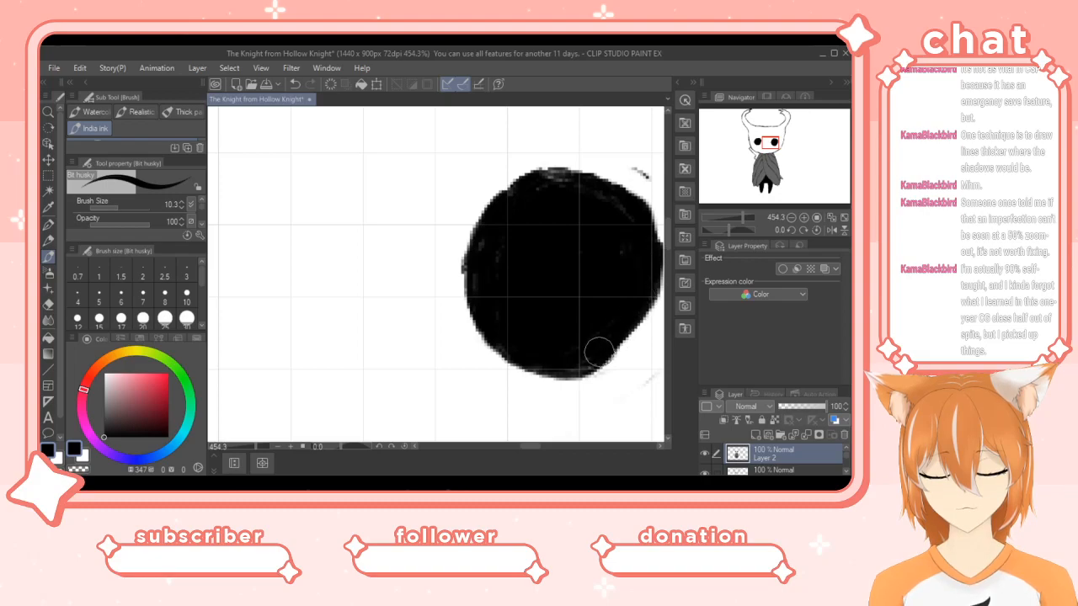
mouse_move(615, 340)
mouse_down()
mouse_move(651, 301)
mouse_move(587, 371)
mouse_move(618, 338)
mouse_up()
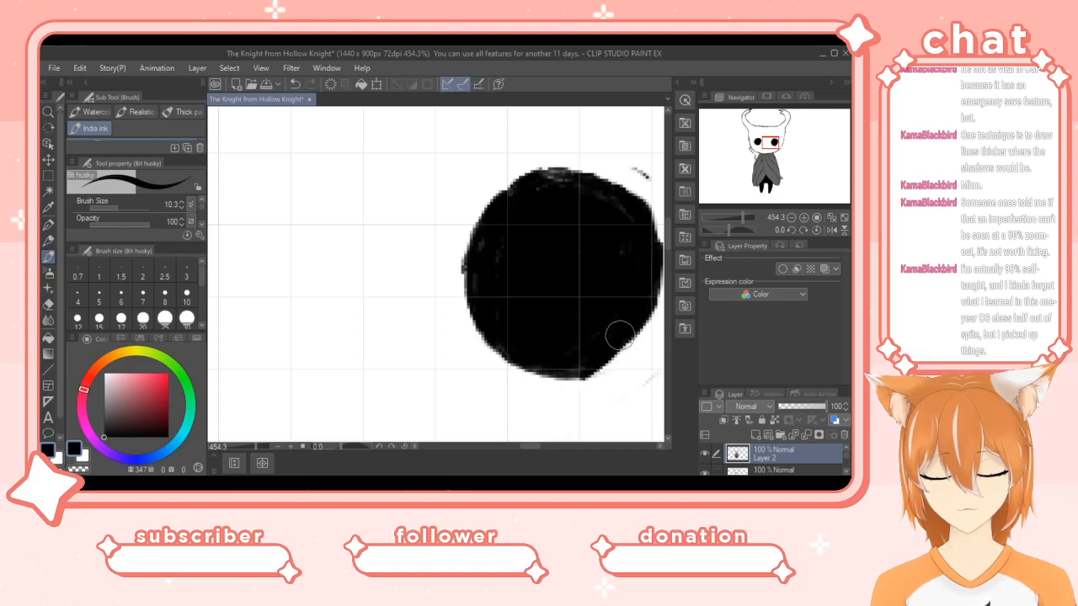
mouse_move(608, 192)
mouse_down()
mouse_move(555, 178)
mouse_move(531, 184)
mouse_move(571, 174)
mouse_move(615, 192)
mouse_up()
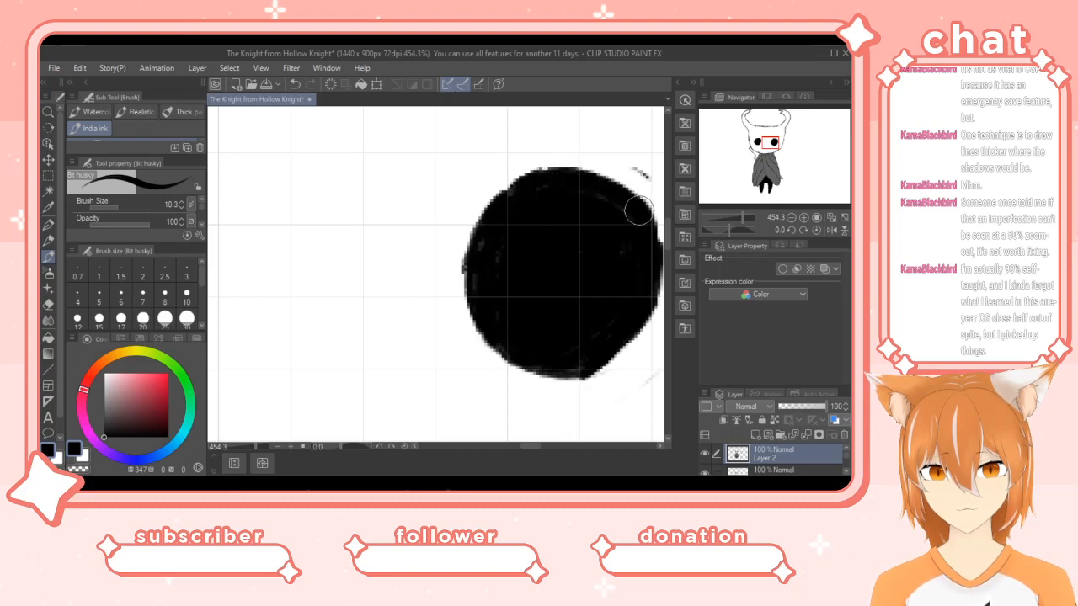
mouse_move(646, 304)
mouse_down()
mouse_move(608, 364)
mouse_move(570, 372)
mouse_move(552, 361)
mouse_up()
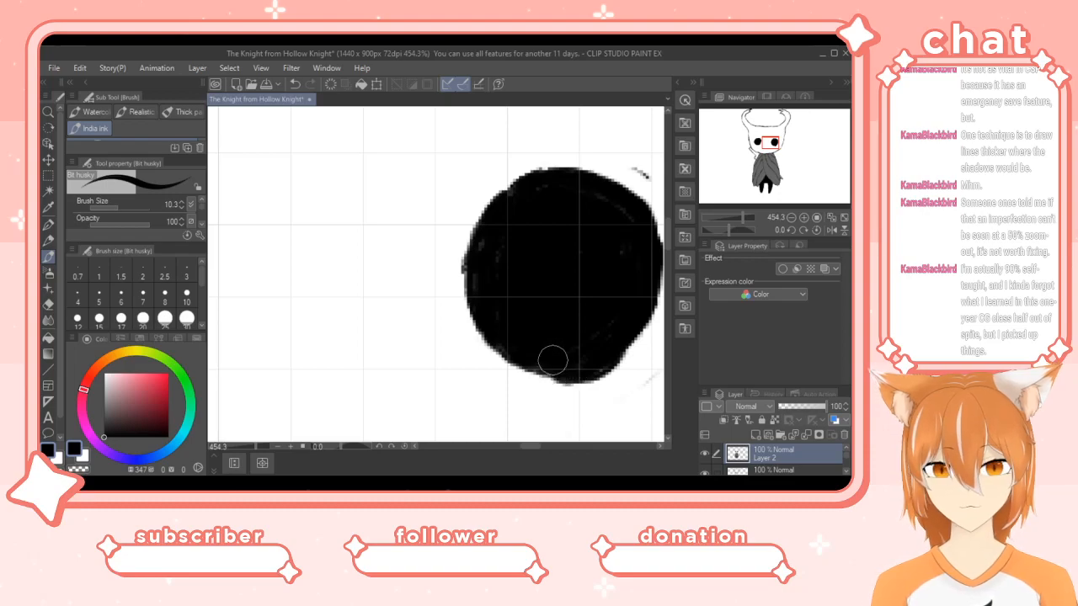
Round out the eye on the left side of the face in black, smoothing its notched right side and flat lower edge.
drag(530, 446, 518, 445)
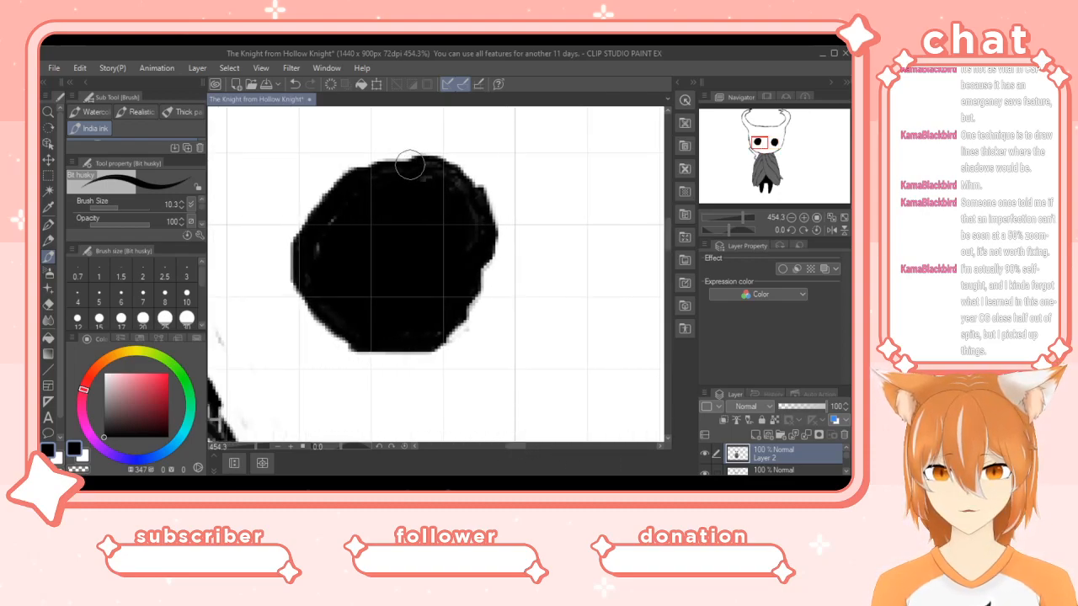
drag(366, 165, 339, 183)
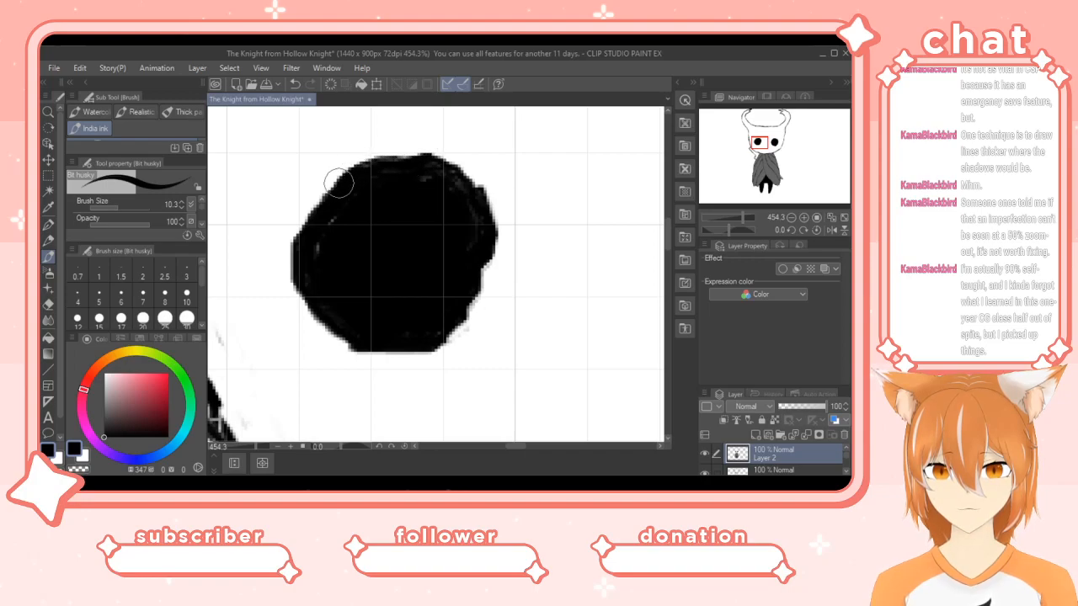
mouse_move(298, 251)
mouse_down()
mouse_move(356, 177)
mouse_move(310, 241)
mouse_move(336, 214)
mouse_move(326, 239)
mouse_move(293, 257)
mouse_move(319, 316)
mouse_move(297, 283)
mouse_move(341, 338)
mouse_move(396, 357)
mouse_move(432, 354)
mouse_move(479, 303)
mouse_move(493, 258)
mouse_move(467, 174)
mouse_move(428, 160)
mouse_move(352, 170)
mouse_move(316, 202)
mouse_move(304, 242)
mouse_move(456, 264)
mouse_move(470, 288)
mouse_move(462, 309)
mouse_move(479, 274)
mouse_move(466, 220)
mouse_move(425, 179)
mouse_up()
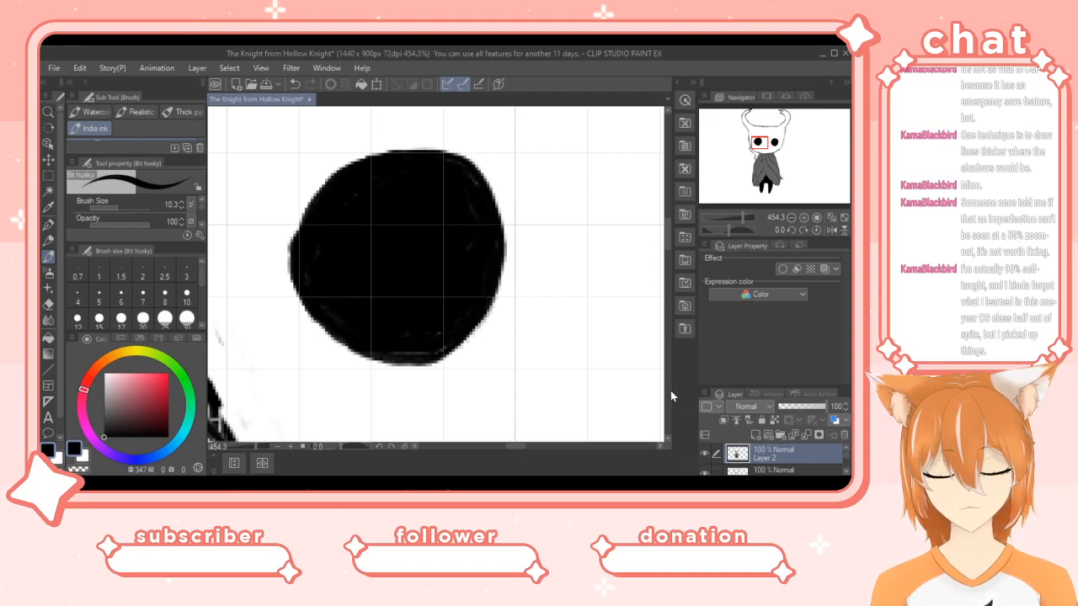
drag(520, 446, 504, 434)
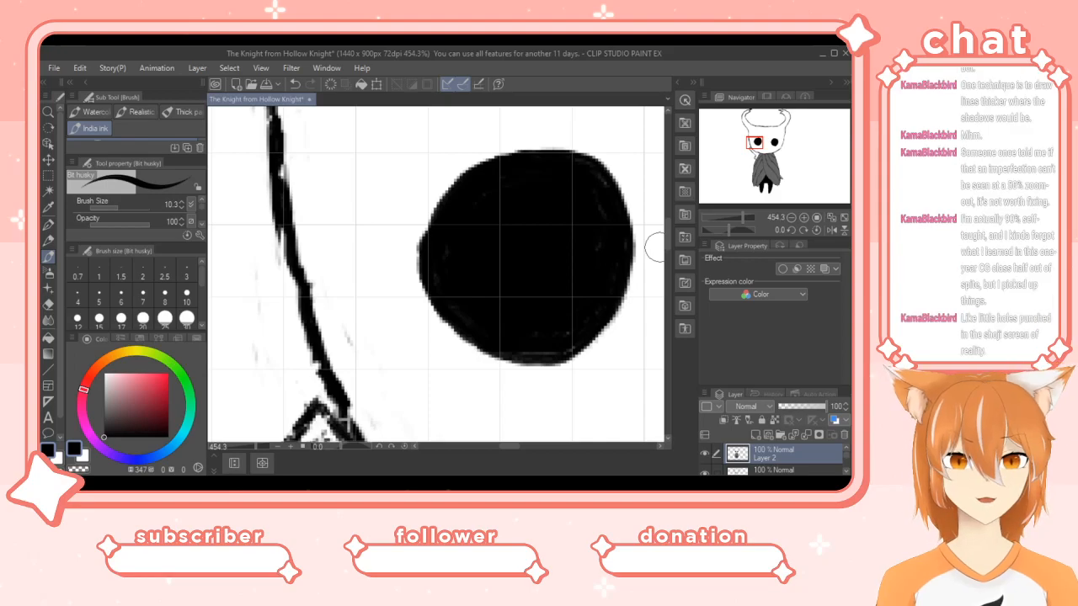
Touch up the kink in the head's left outline and ink over the gaps along the left horn's inner edge.
scroll(652, 226, up, 5)
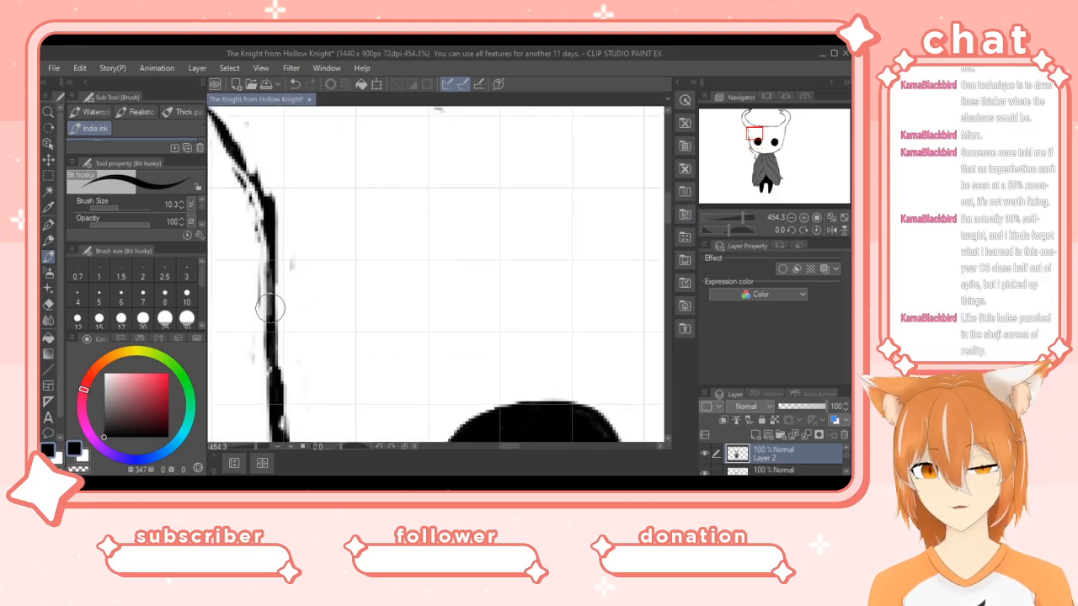
mouse_move(268, 208)
mouse_down()
mouse_move(235, 148)
mouse_move(268, 199)
mouse_up()
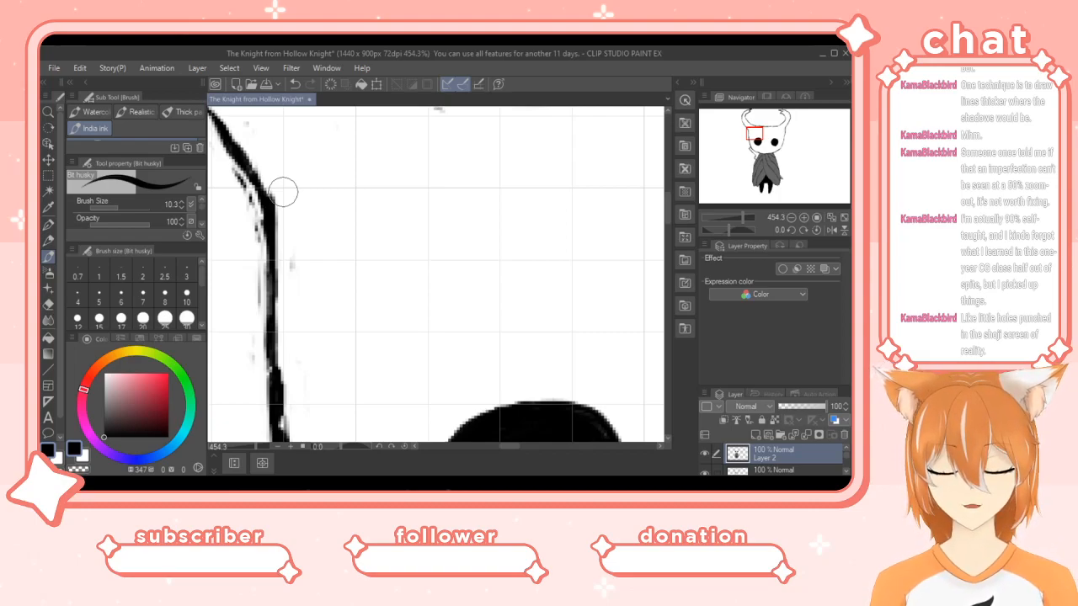
scroll(655, 211, up, 3)
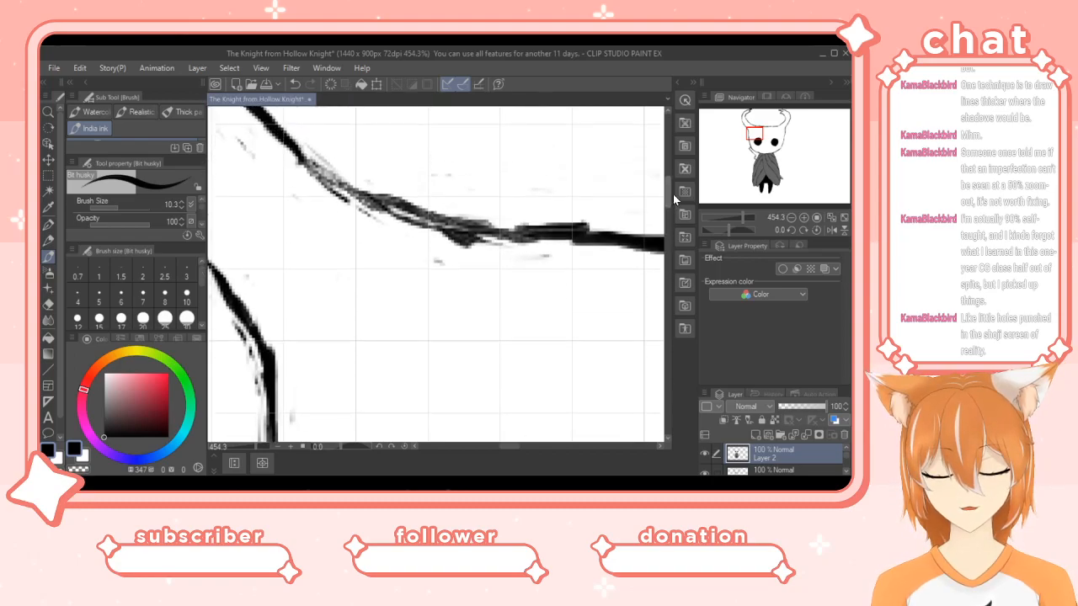
scroll(505, 447, left, 4)
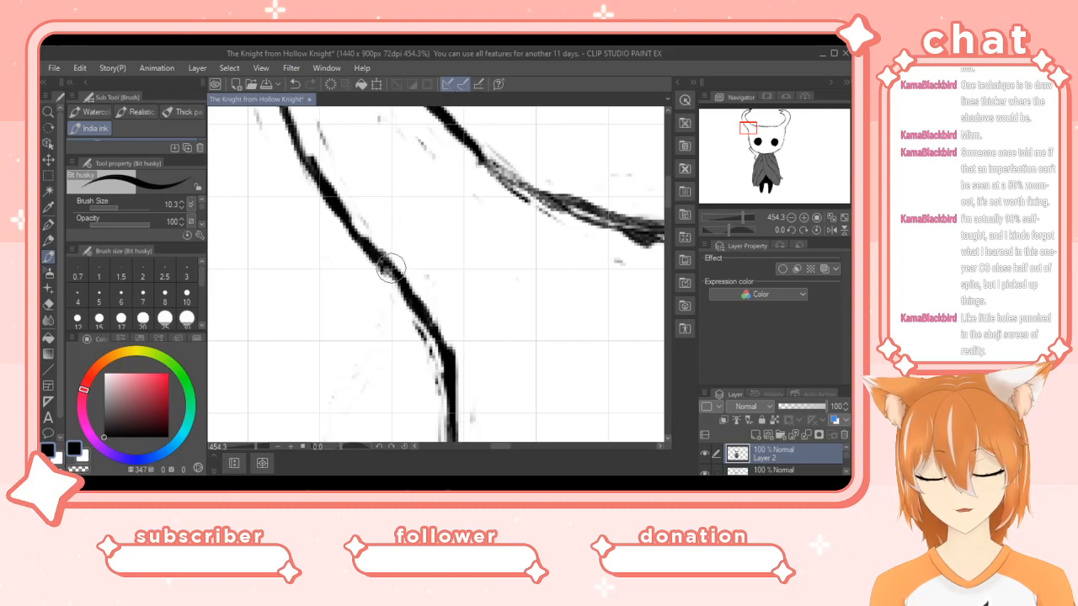
mouse_move(486, 155)
mouse_down()
mouse_move(549, 204)
mouse_move(655, 210)
mouse_move(626, 222)
mouse_move(549, 194)
mouse_move(656, 238)
mouse_move(666, 166)
mouse_up()
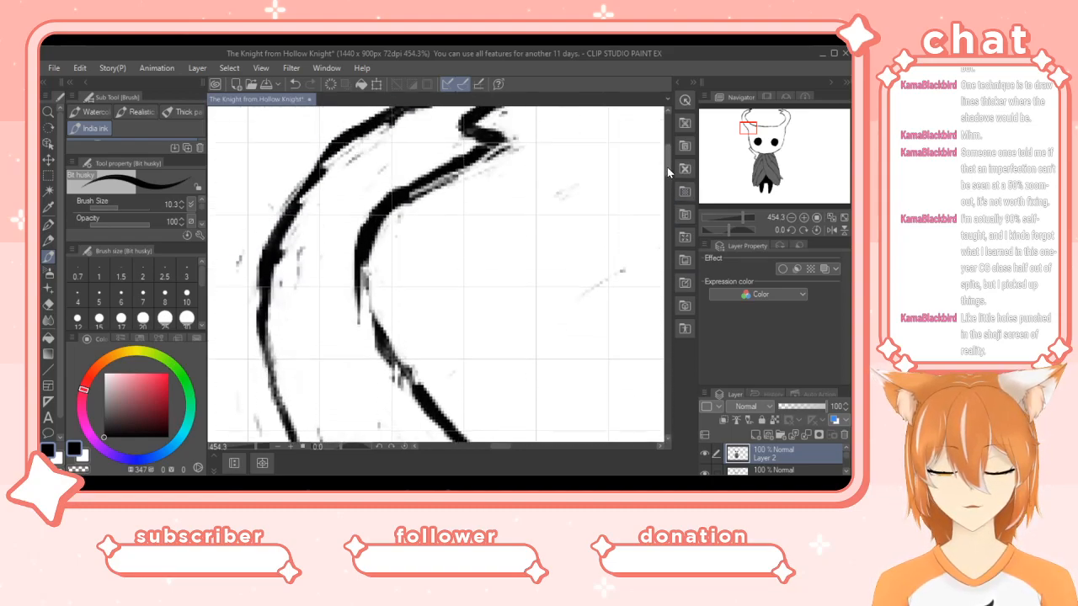
mouse_move(358, 261)
mouse_down()
mouse_move(368, 312)
mouse_move(365, 288)
mouse_move(415, 375)
mouse_up()
drag(394, 209, 512, 142)
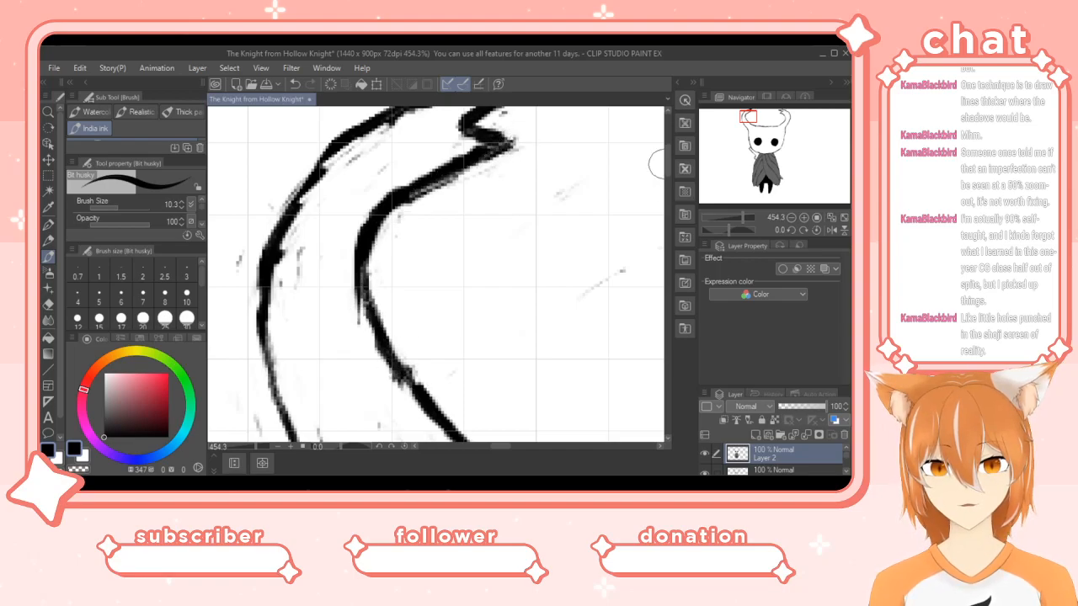
Retrace the left horn's tip and its outer edge in black.
drag(666, 169, 667, 153)
drag(484, 192, 449, 200)
drag(313, 272, 253, 425)
Ink over the right horn's upper inner and outer curves from the tip around the bend.
drag(501, 449, 543, 448)
mouse_move(532, 255)
mouse_down()
mouse_move(490, 288)
mouse_move(509, 311)
mouse_move(585, 345)
mouse_move(561, 327)
mouse_move(592, 374)
mouse_move(603, 374)
mouse_move(593, 361)
mouse_move(627, 434)
mouse_up()
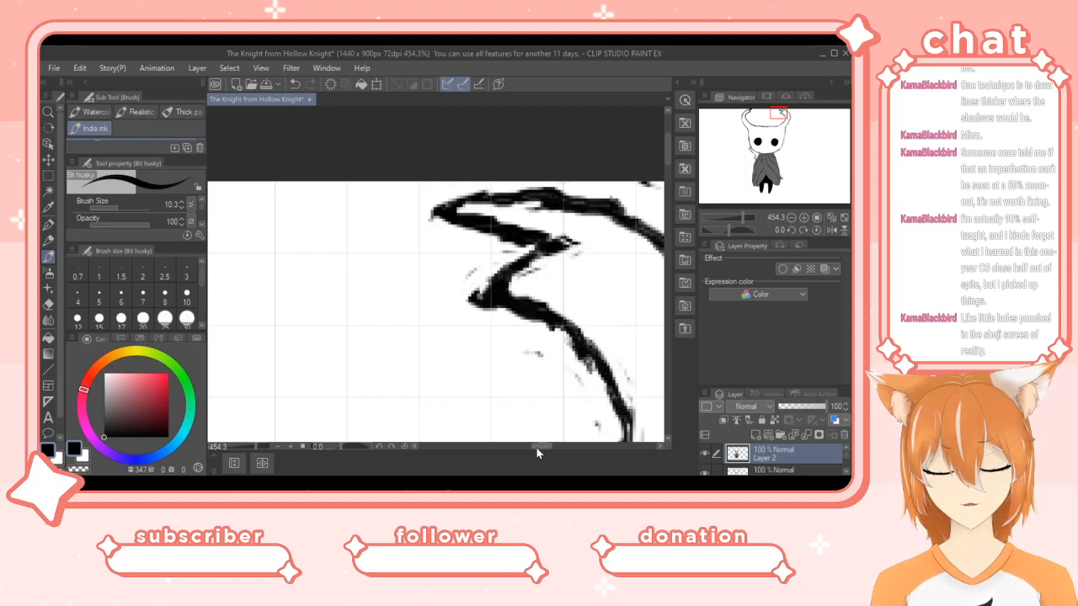
drag(535, 446, 553, 447)
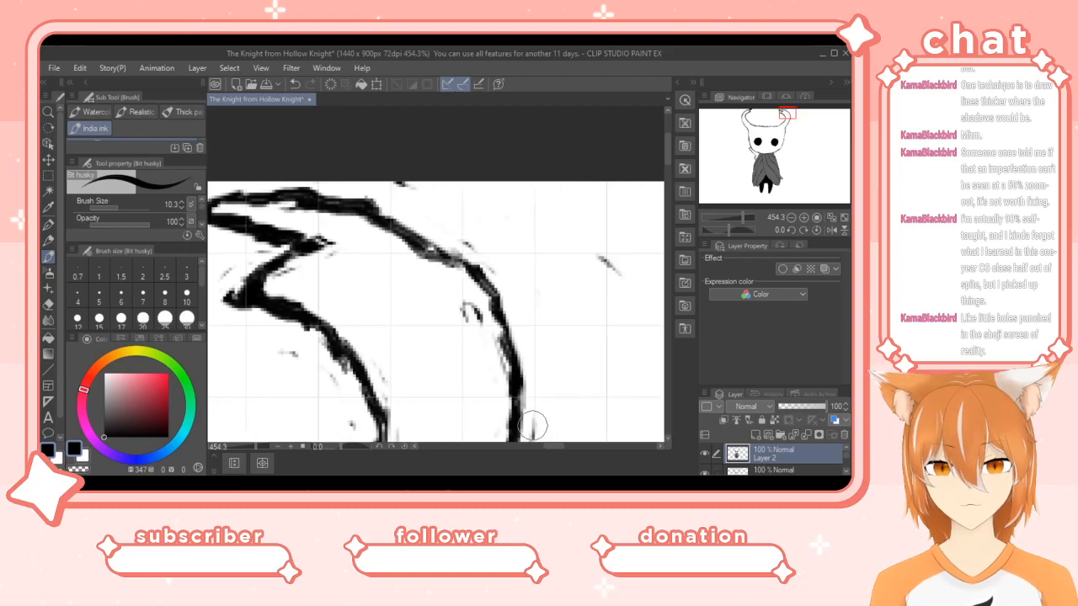
mouse_move(371, 205)
mouse_down()
mouse_move(442, 243)
mouse_move(479, 285)
mouse_move(522, 404)
mouse_up()
drag(666, 144, 672, 171)
drag(381, 237, 379, 271)
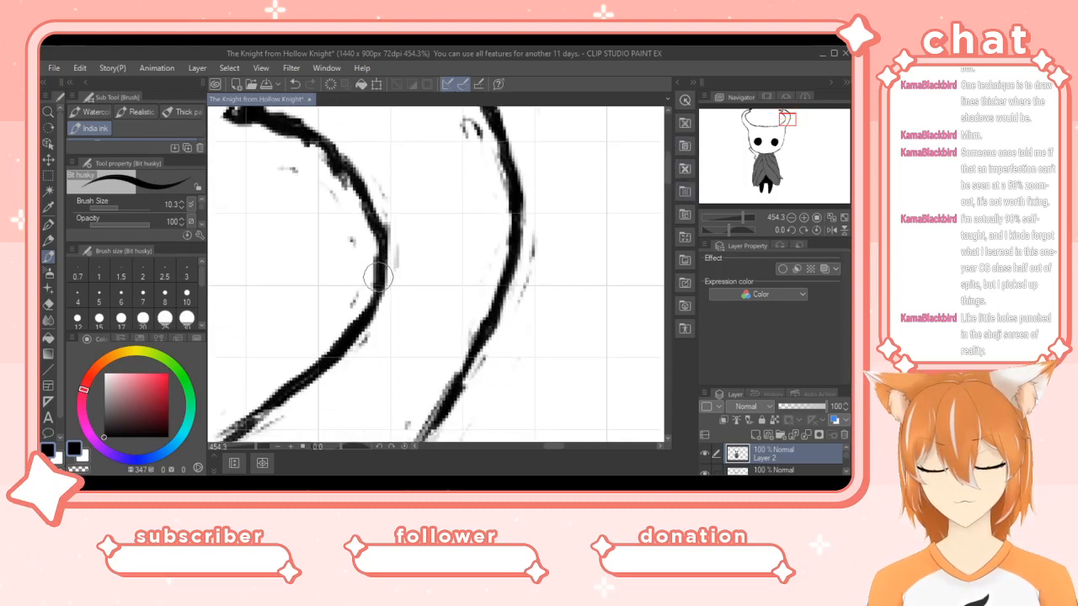
drag(449, 383, 461, 361)
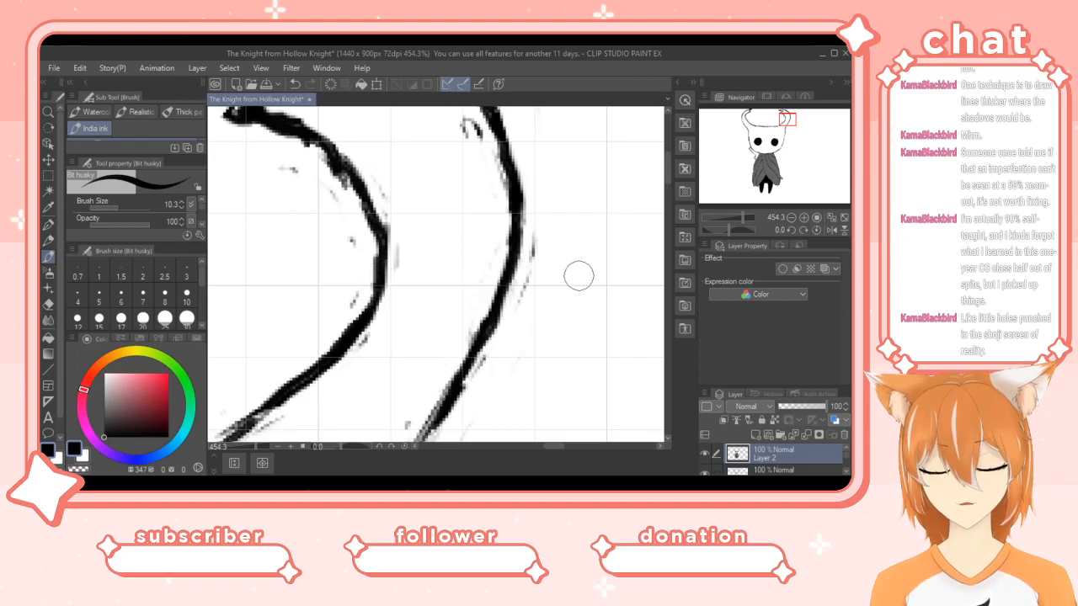
Thicken the right horn's lower outer edge down to the head and its lower inner edge toward the top of the head.
scroll(671, 186, down, 6)
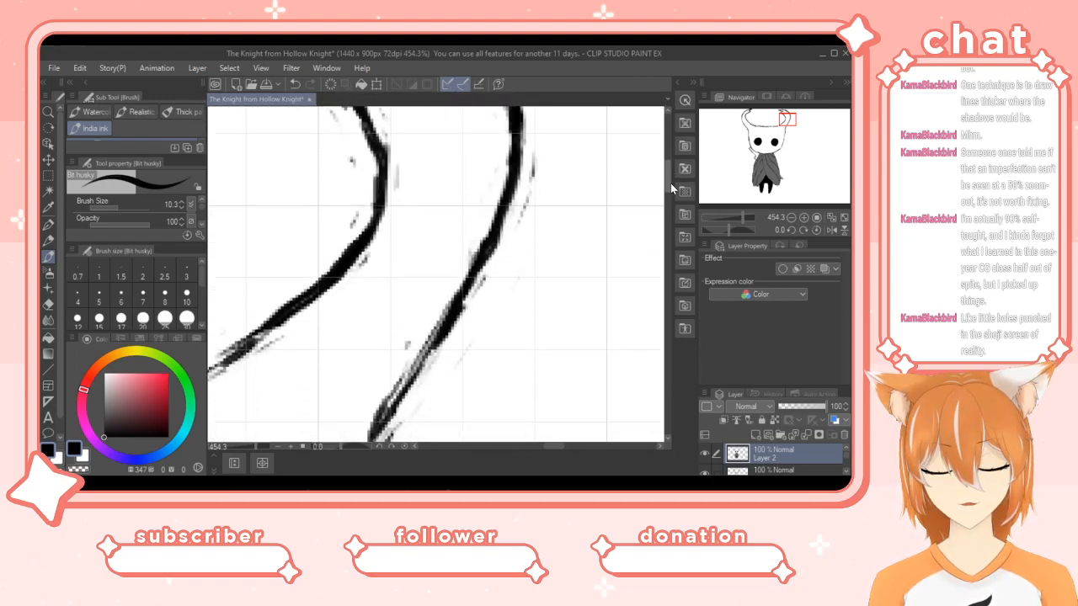
mouse_move(431, 250)
mouse_down()
mouse_move(383, 338)
mouse_move(408, 280)
mouse_up()
mouse_move(377, 354)
mouse_down()
mouse_move(374, 411)
mouse_move(372, 366)
mouse_up()
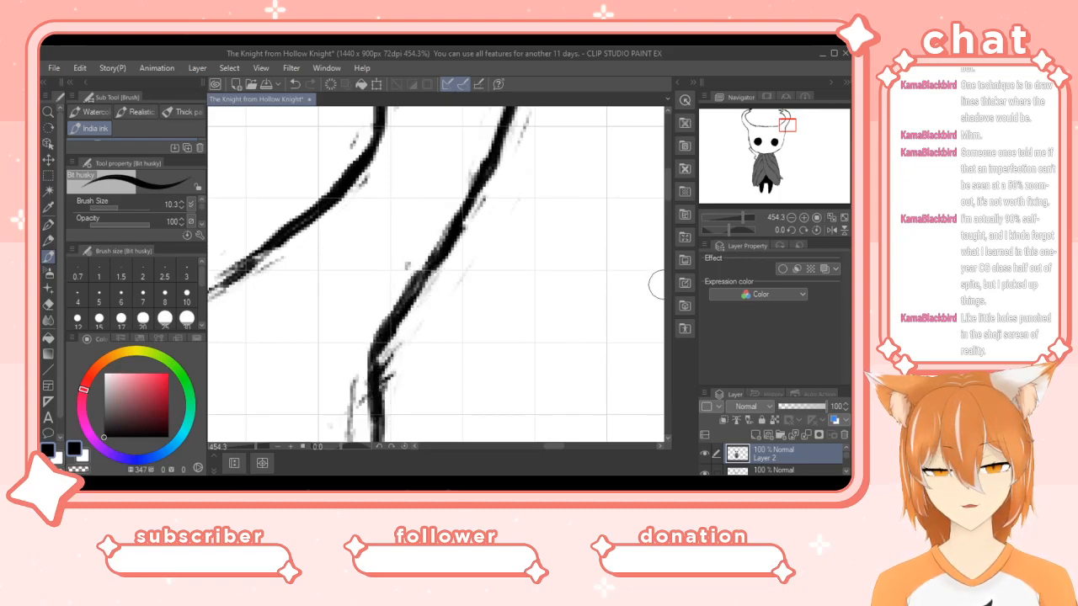
scroll(665, 185, down, 2)
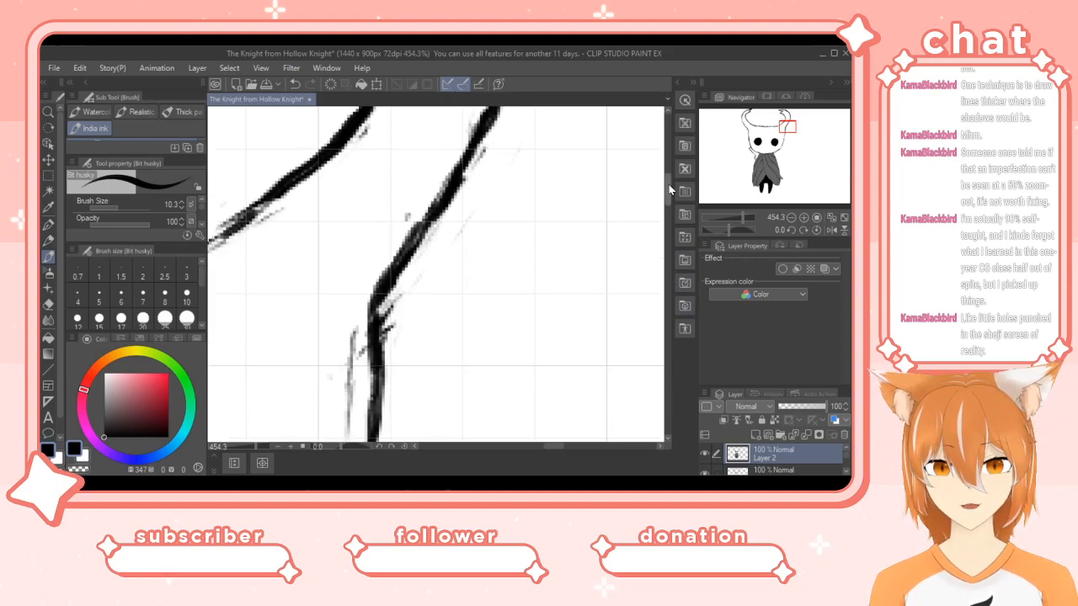
scroll(657, 190, down, 1)
drag(556, 442, 547, 446)
mouse_move(330, 272)
mouse_down()
mouse_move(423, 206)
mouse_move(469, 193)
mouse_up()
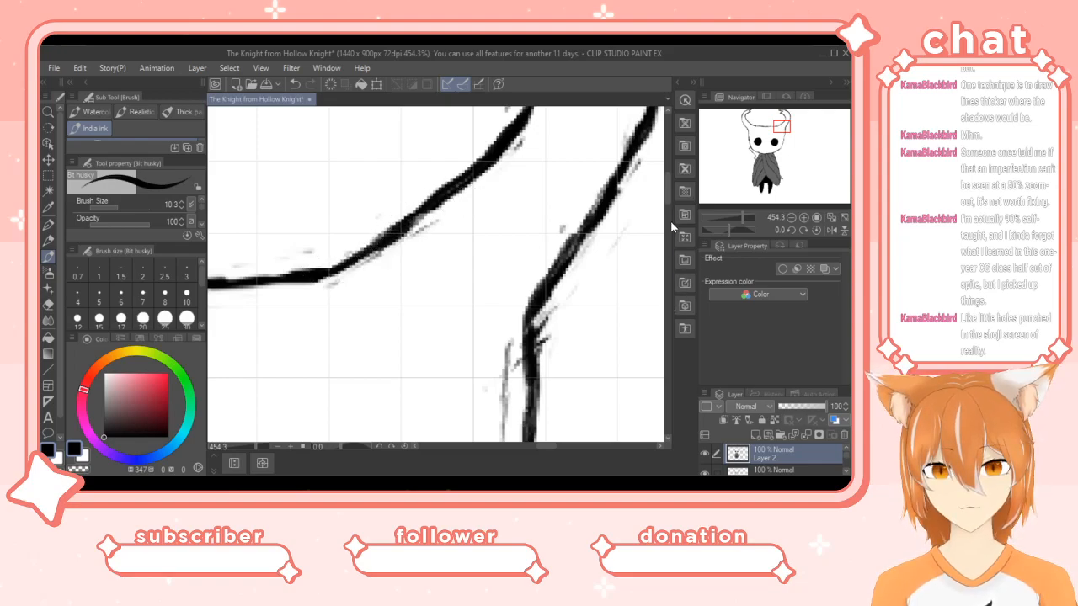
Retrace the head's right outline in black from below the horn past the eye to the lower cheek curve.
scroll(665, 192, down, 5)
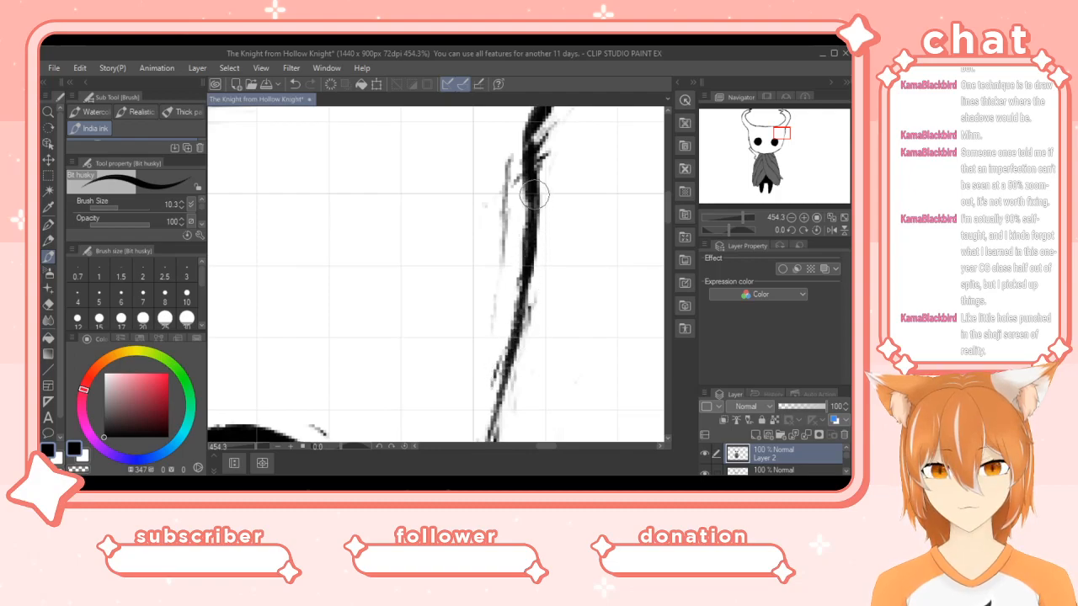
drag(502, 385, 492, 439)
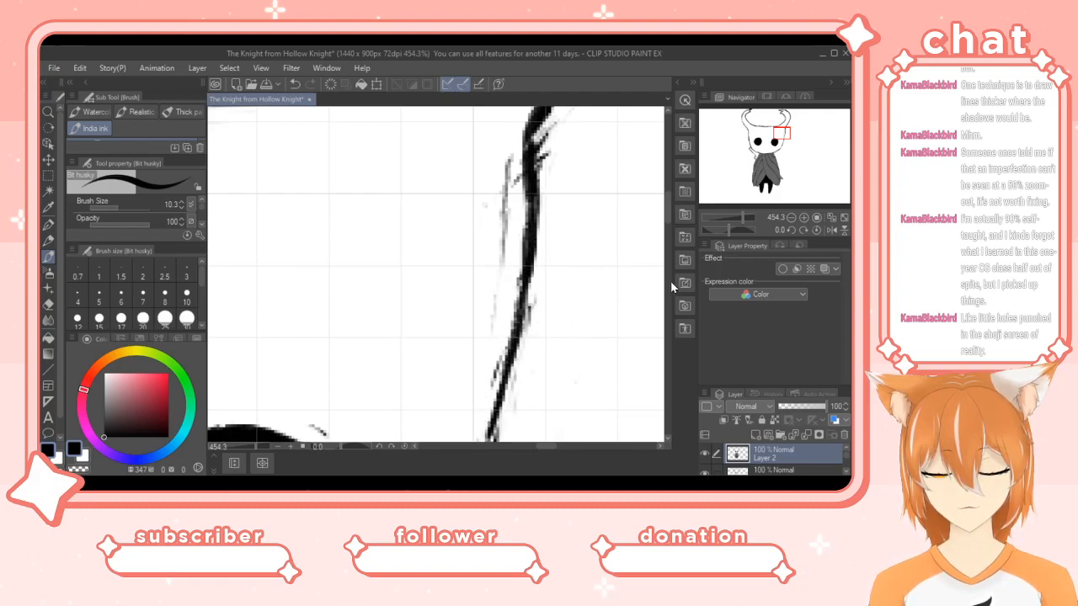
scroll(665, 215, down, 6)
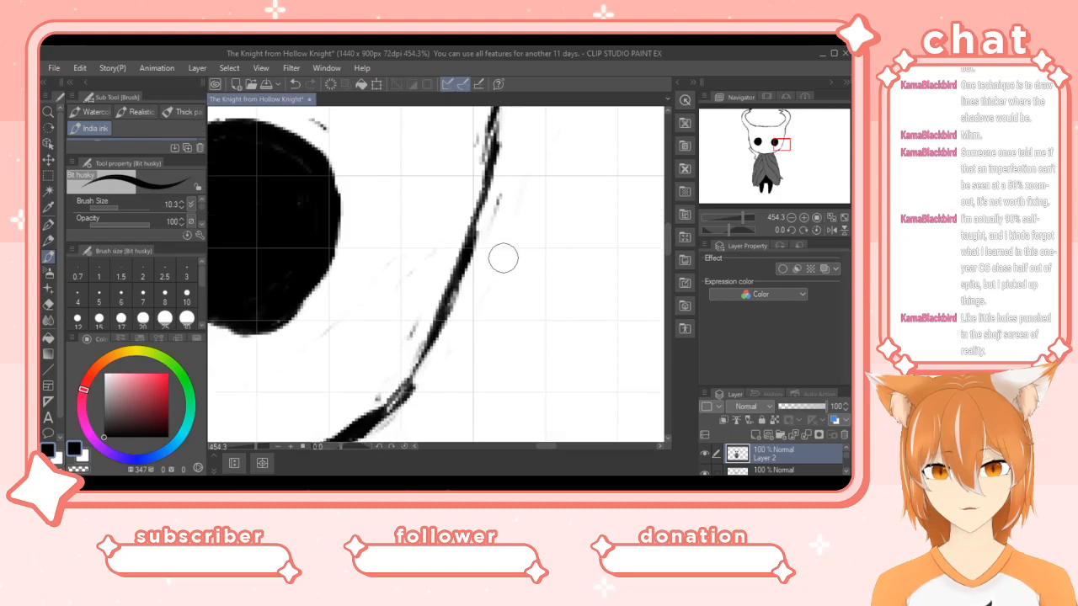
mouse_move(468, 244)
mouse_down()
mouse_move(491, 127)
mouse_move(463, 269)
mouse_move(423, 358)
mouse_move(376, 425)
mouse_up()
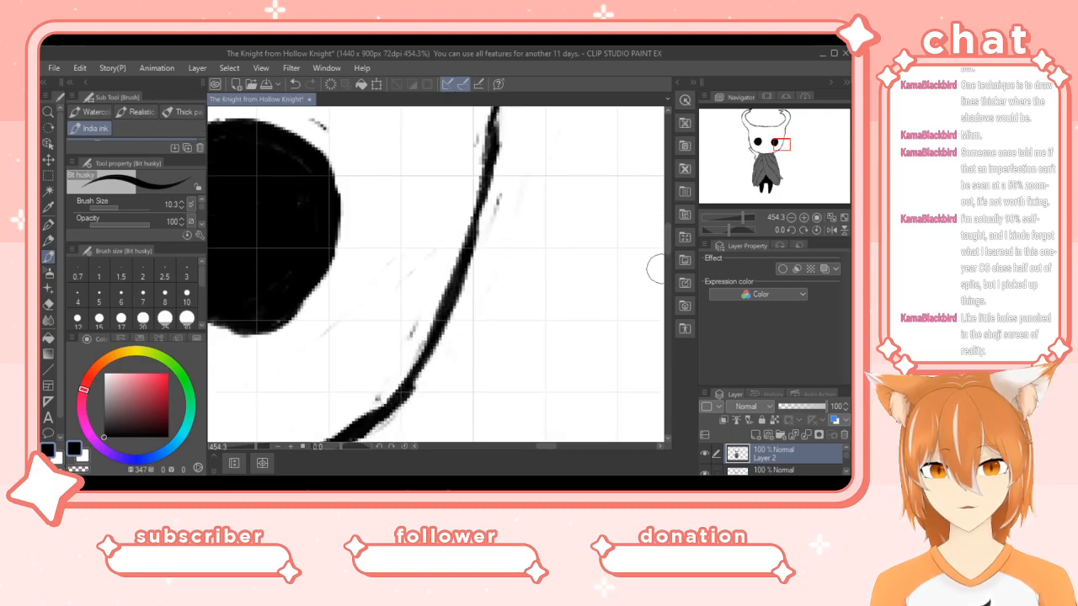
scroll(666, 248, down, 6)
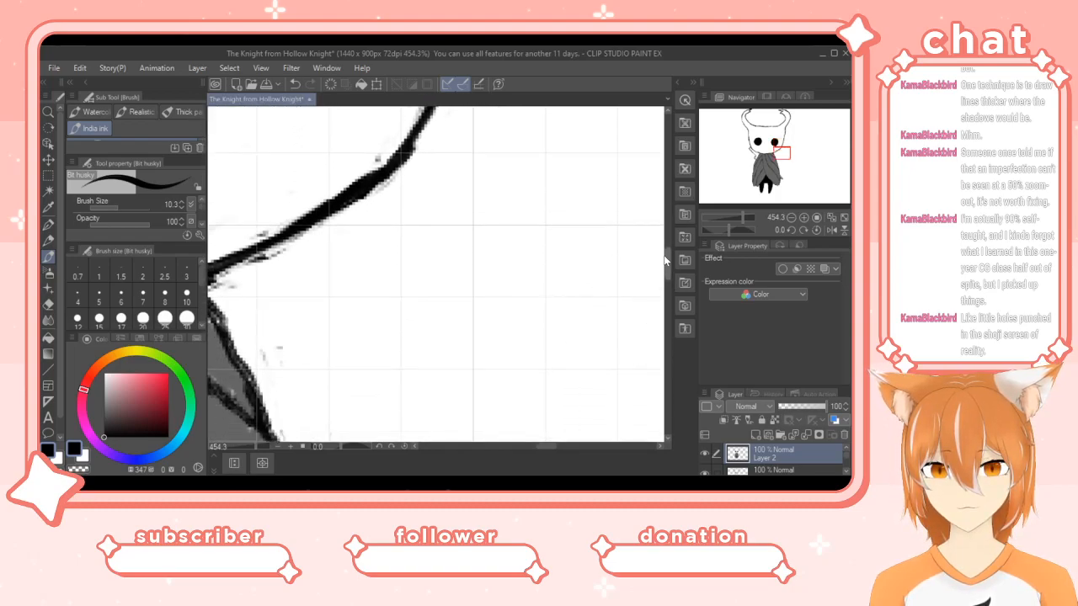
scroll(671, 276, down, 2)
drag(671, 276, 671, 370)
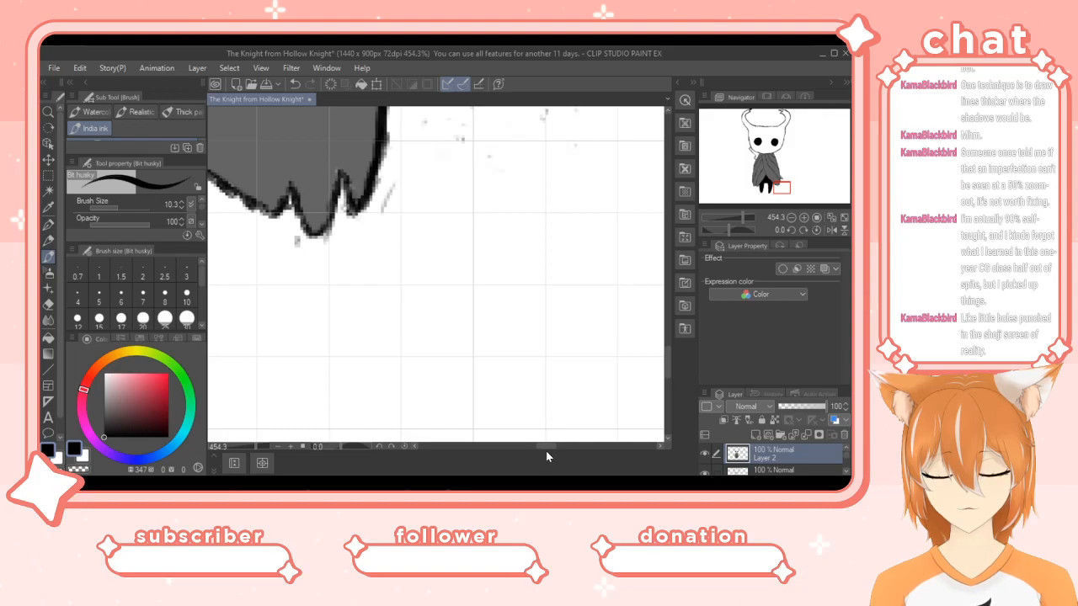
drag(544, 448, 513, 450)
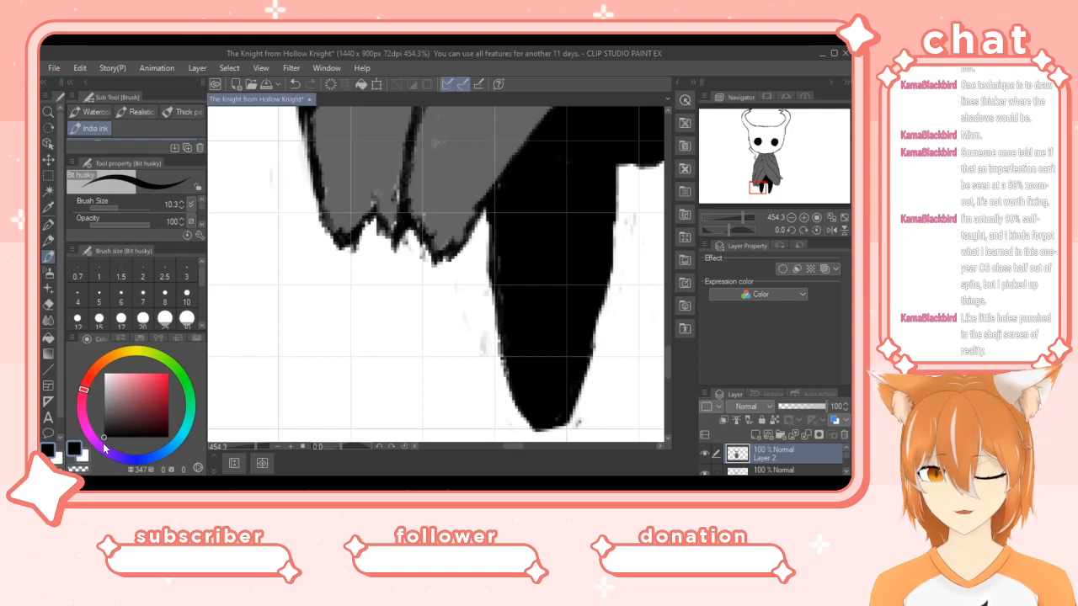
Fill the white shape between the head and the cloak's left edge with mid gray, value 60, using a 26.6 India ink brush.
drag(104, 433, 104, 411)
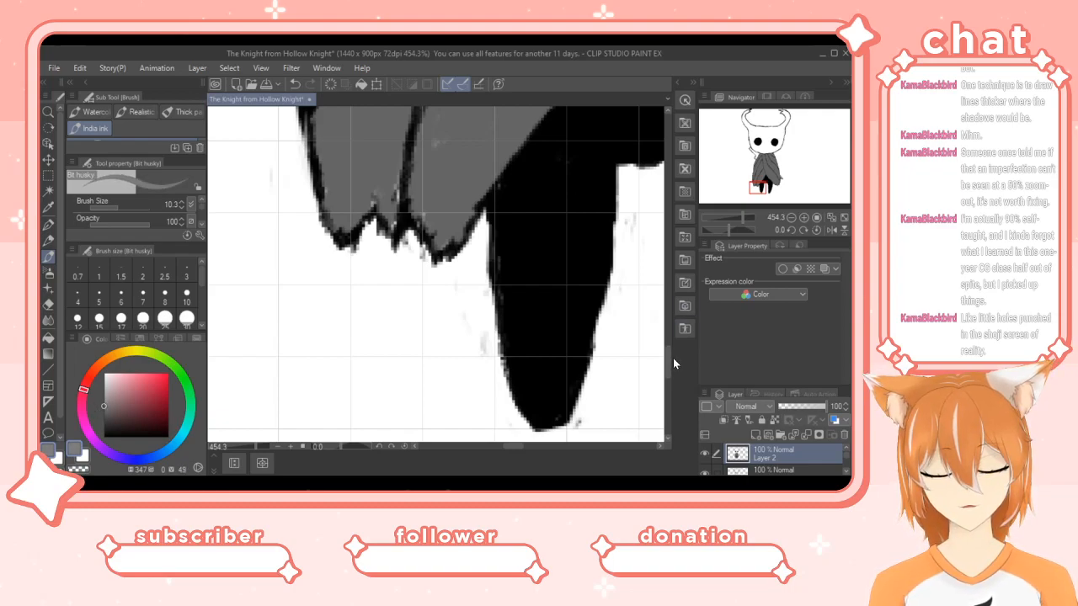
drag(671, 368, 656, 274)
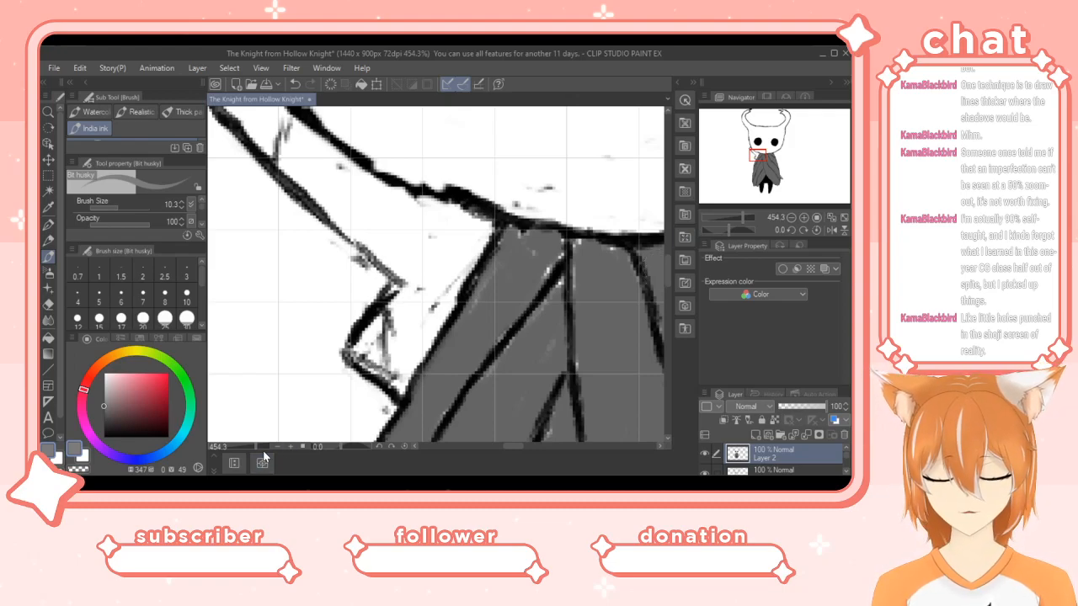
scroll(252, 445, down, 5)
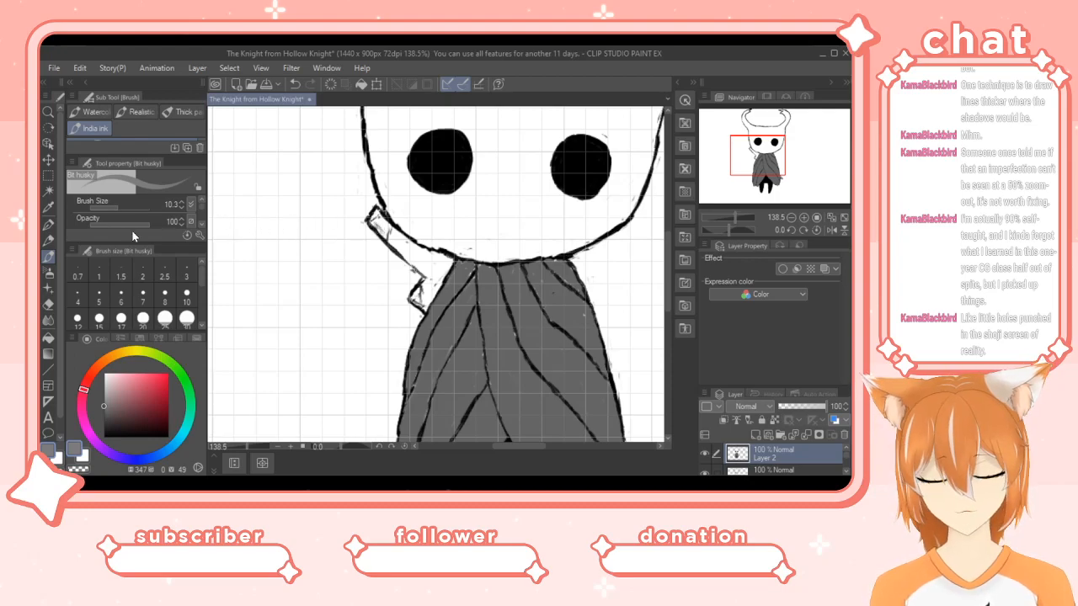
scroll(248, 443, up, 3)
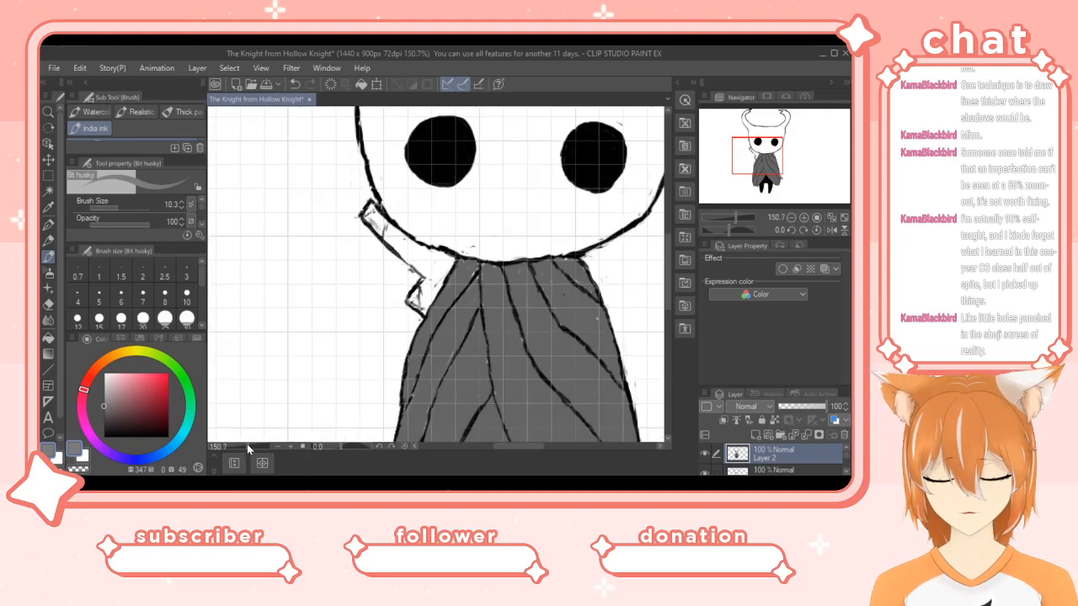
scroll(250, 443, up, 1)
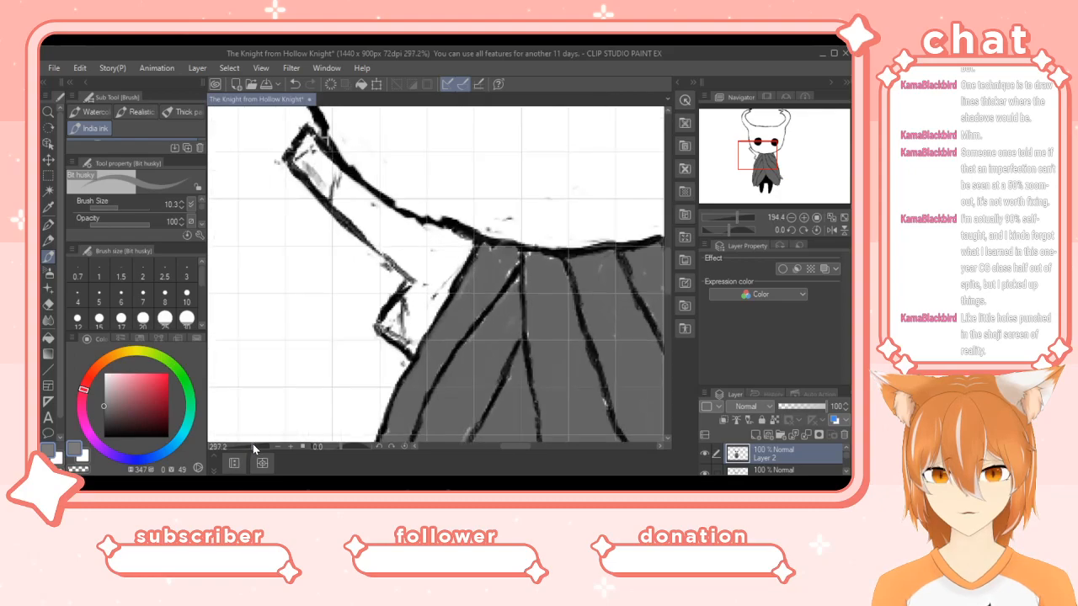
scroll(253, 444, up, 1)
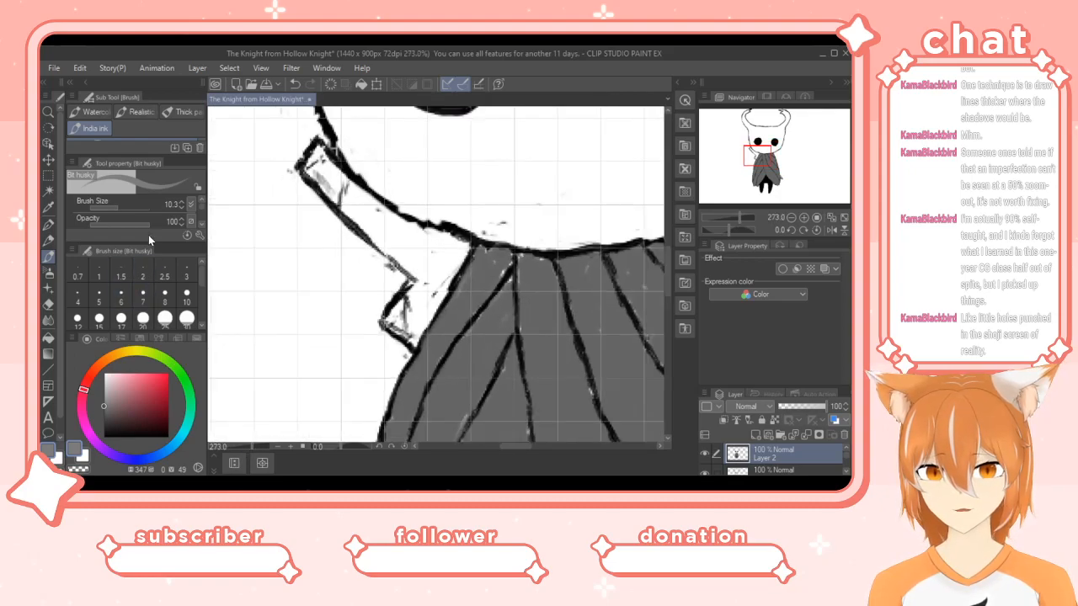
key(bracketright)
key(bracketright)
key(bracketright)
key(bracketright)
key(bracketright)
key(bracketright)
key(bracketright)
key(bracketright)
key(bracketright)
key(bracketright)
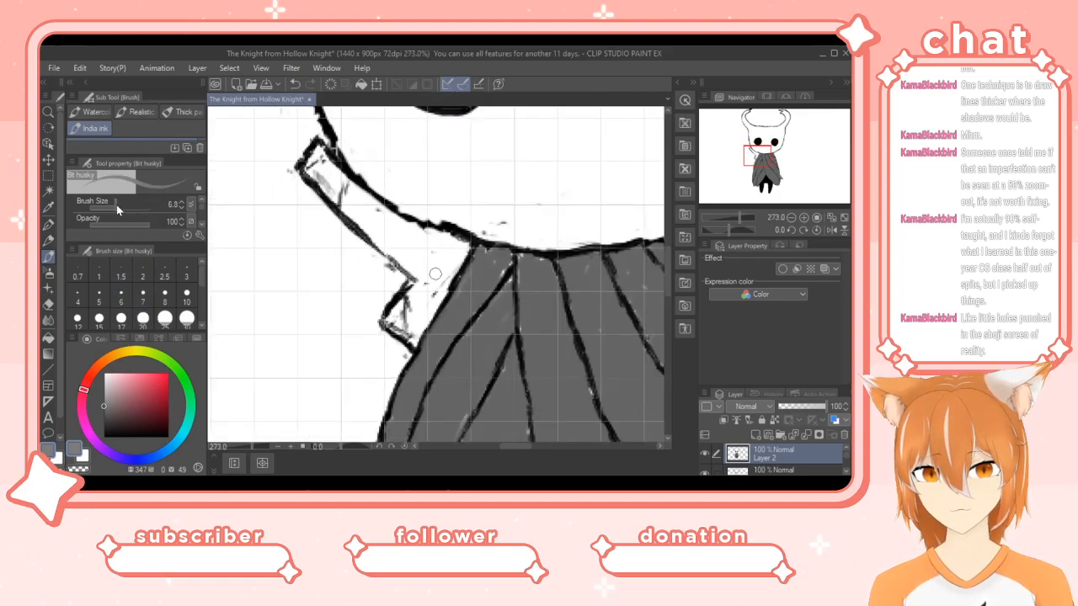
mouse_move(336, 165)
mouse_down()
mouse_move(316, 174)
mouse_move(328, 161)
mouse_up()
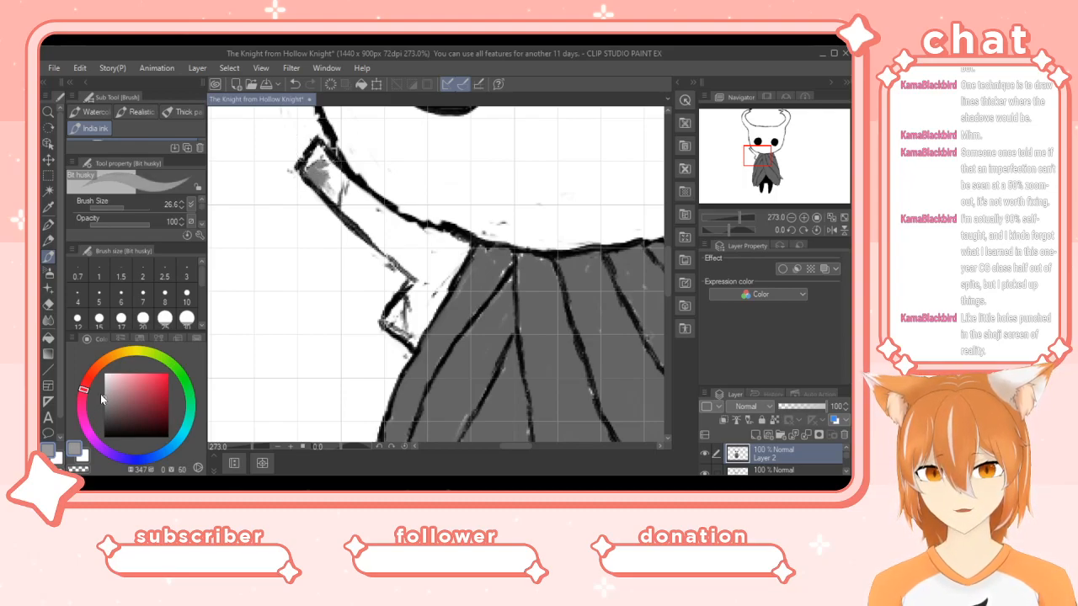
mouse_move(300, 152)
mouse_down()
mouse_move(334, 201)
mouse_move(335, 168)
mouse_move(336, 179)
mouse_move(309, 173)
mouse_move(324, 155)
mouse_move(335, 167)
mouse_move(326, 187)
mouse_move(349, 190)
mouse_move(342, 178)
mouse_move(350, 204)
mouse_move(345, 194)
mouse_move(368, 200)
mouse_move(355, 190)
mouse_move(366, 217)
mouse_move(353, 222)
mouse_move(355, 212)
mouse_move(404, 261)
mouse_move(388, 219)
mouse_move(347, 184)
mouse_move(343, 210)
mouse_move(369, 216)
mouse_move(347, 183)
mouse_move(350, 202)
mouse_move(394, 237)
mouse_move(411, 244)
mouse_move(392, 229)
mouse_move(402, 226)
mouse_move(463, 251)
mouse_move(450, 270)
mouse_move(394, 255)
mouse_move(413, 263)
mouse_move(431, 252)
mouse_move(437, 283)
mouse_move(412, 290)
mouse_move(428, 267)
mouse_move(397, 277)
mouse_move(409, 283)
mouse_move(416, 271)
mouse_move(401, 303)
mouse_move(425, 315)
mouse_move(425, 295)
mouse_move(412, 333)
mouse_move(401, 308)
mouse_move(394, 330)
mouse_move(427, 307)
mouse_up()
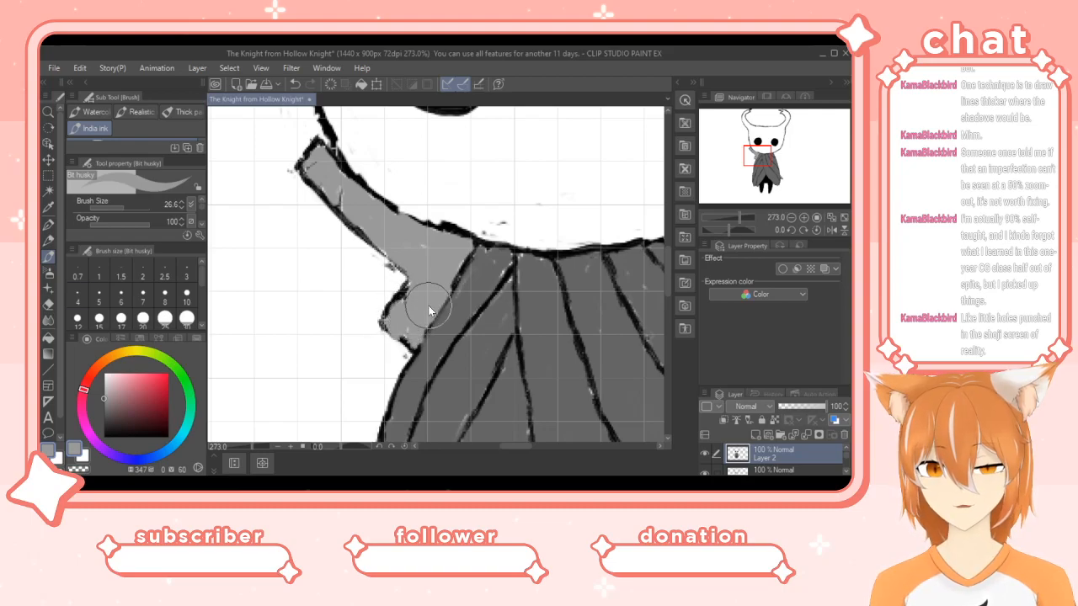
Shade the lower bulge and upper end of the gray shape beside the cloak with a darker gray, value 42.
click(107, 407)
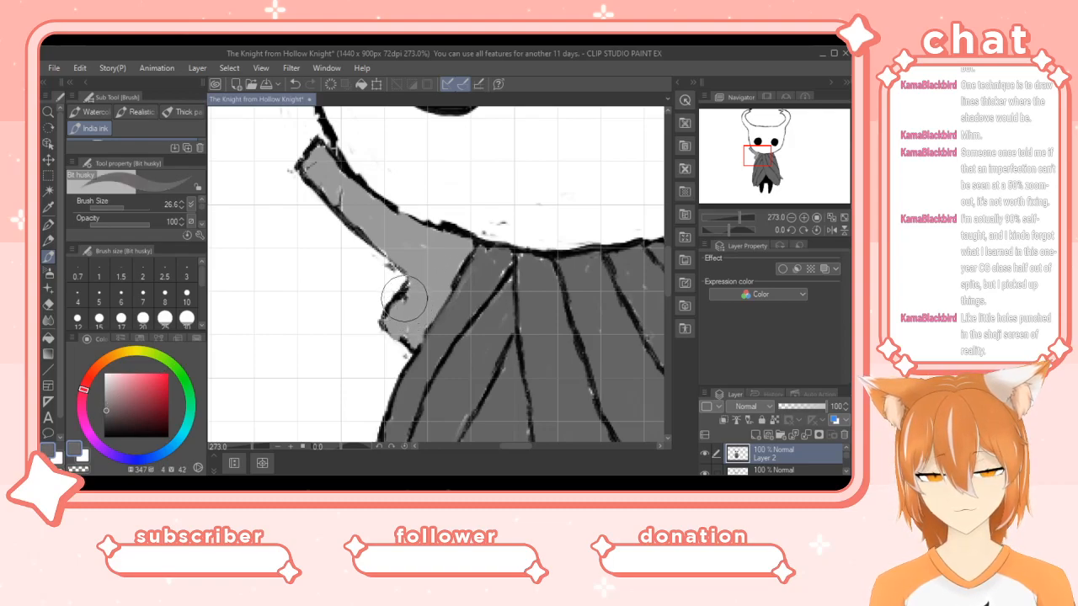
mouse_move(402, 314)
mouse_down()
mouse_move(391, 303)
mouse_move(402, 336)
mouse_up()
mouse_move(371, 219)
mouse_down()
mouse_move(337, 208)
mouse_move(343, 188)
mouse_move(306, 168)
mouse_move(324, 147)
mouse_up()
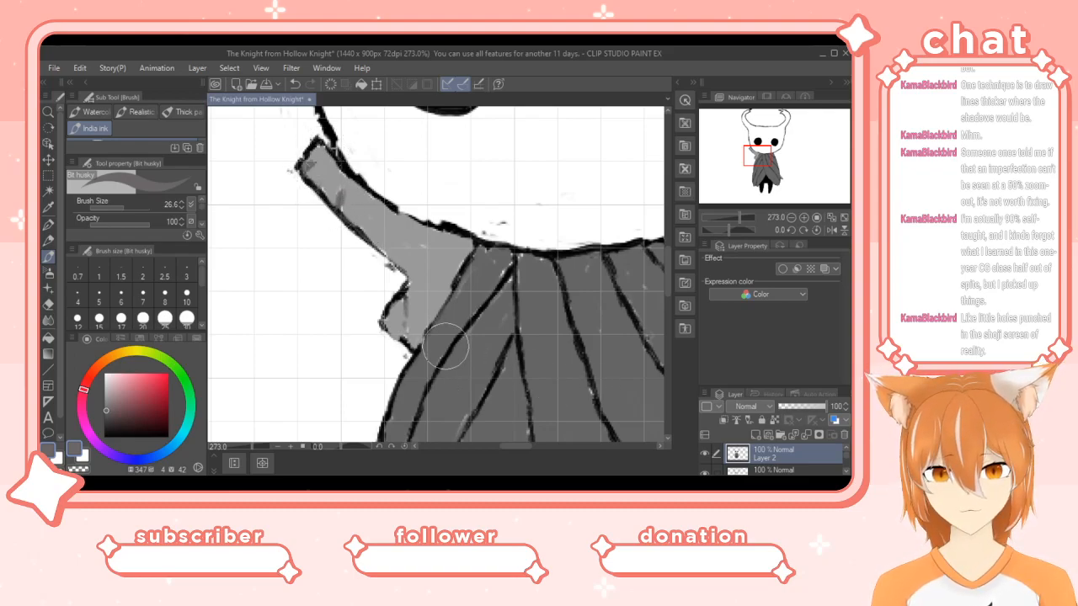
Sample the lighter gray from the upper end of the shape beside the head with the Eyedropper.
drag(668, 270, 669, 329)
drag(532, 443, 492, 448)
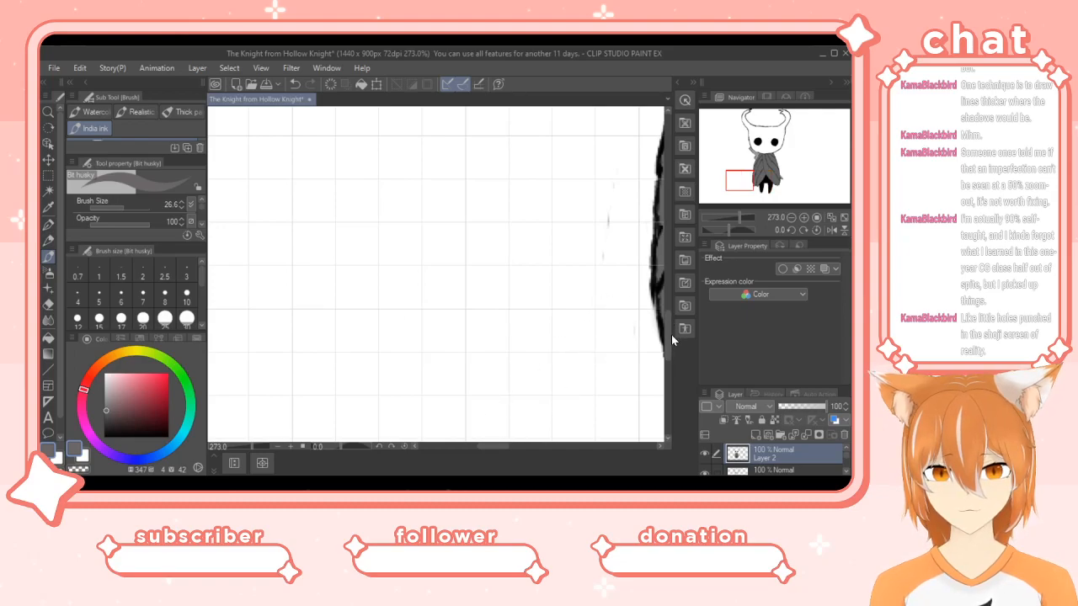
drag(668, 336, 669, 229)
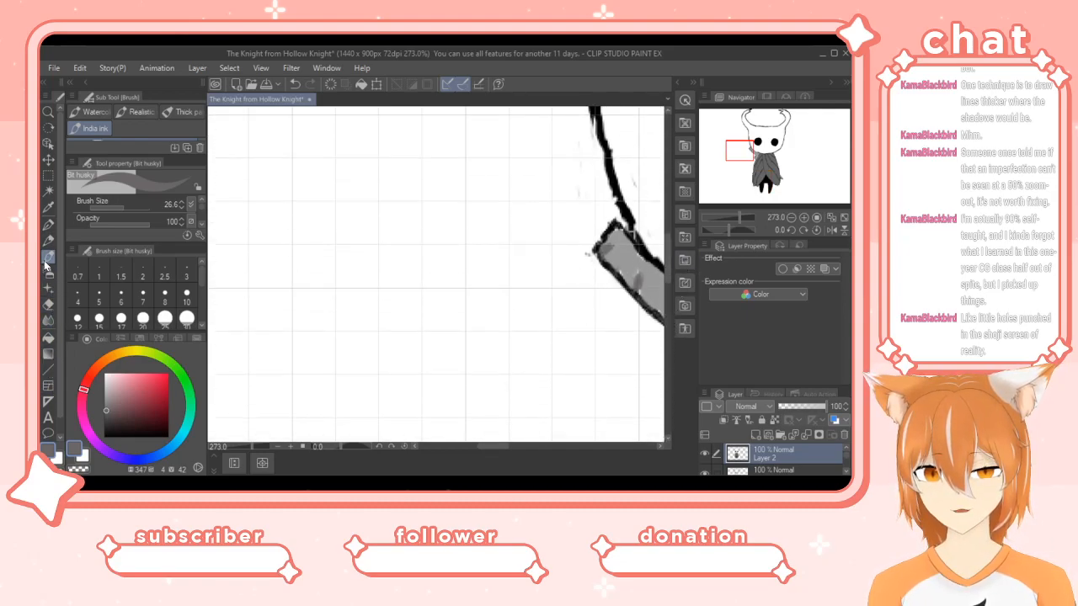
click(48, 207)
click(628, 252)
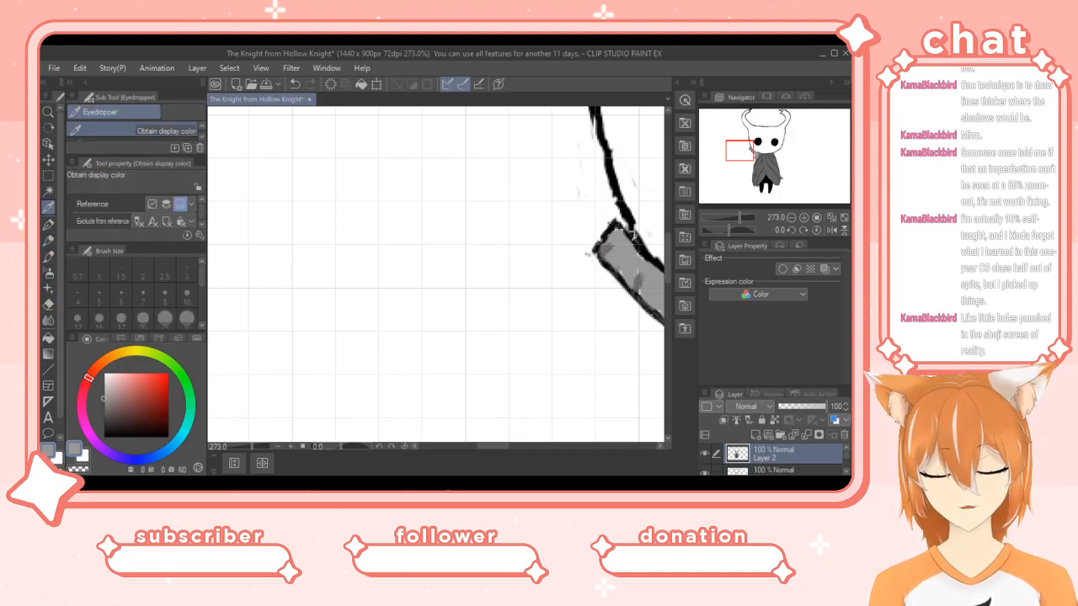
Sample the light gray, value 71, from the middle of the shape between the head and the cloak.
drag(502, 446, 546, 448)
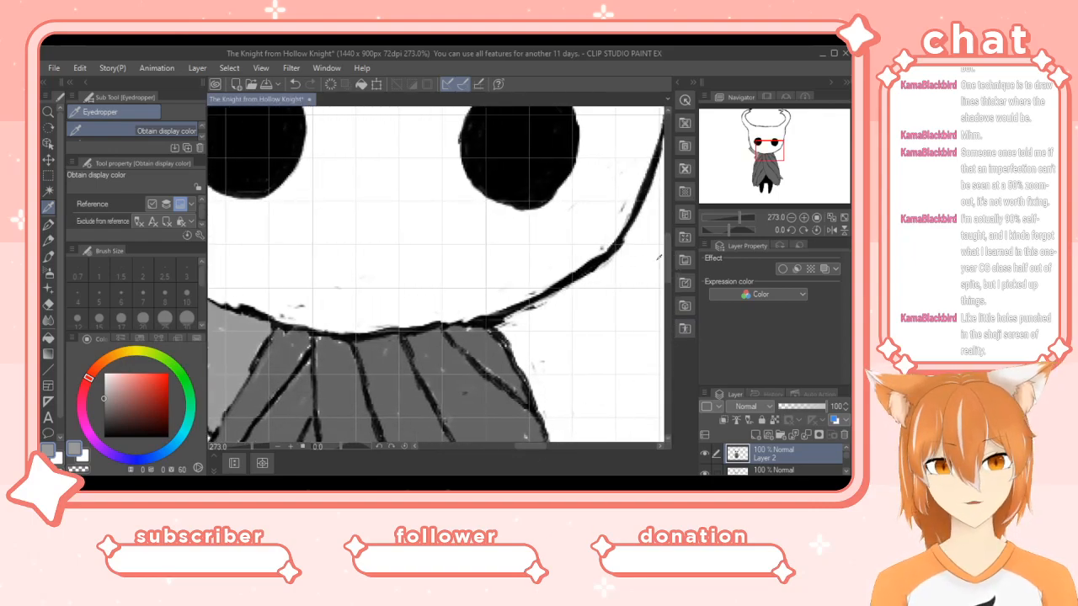
drag(668, 258, 670, 324)
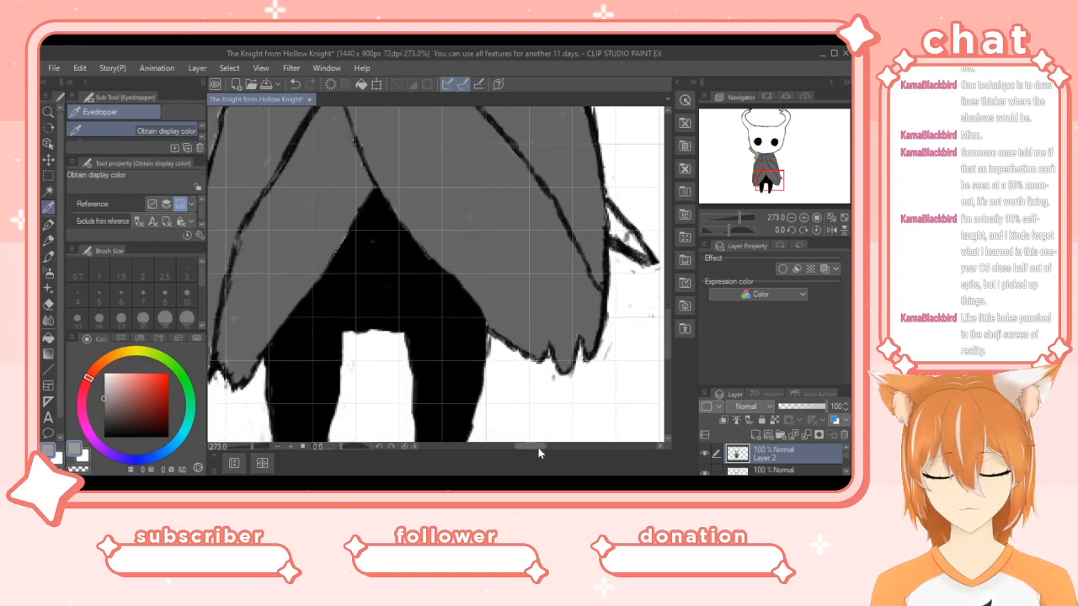
drag(538, 449, 551, 449)
click(479, 225)
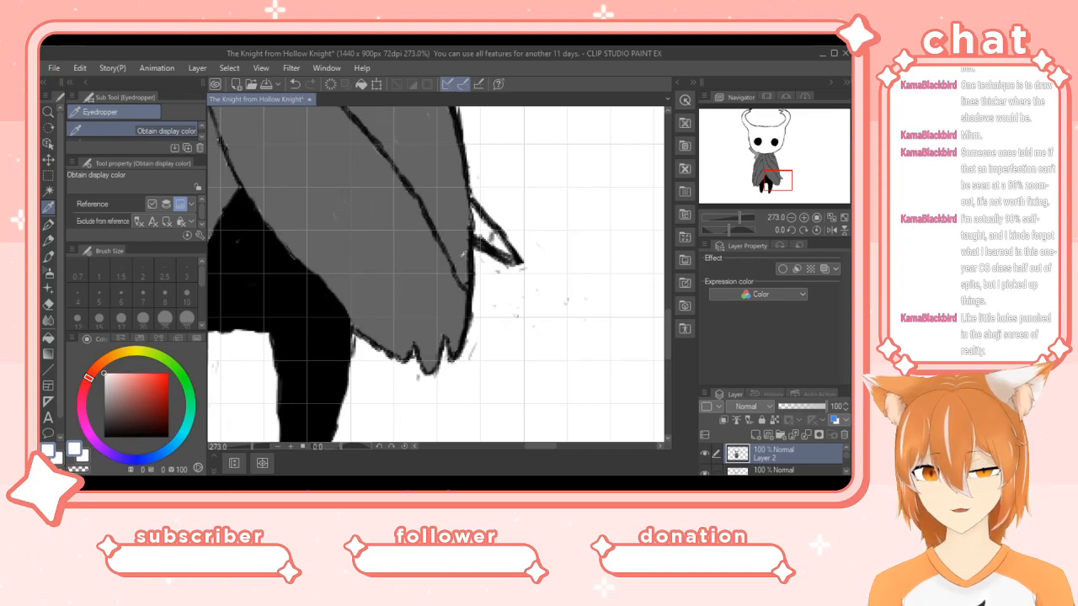
drag(550, 449, 521, 447)
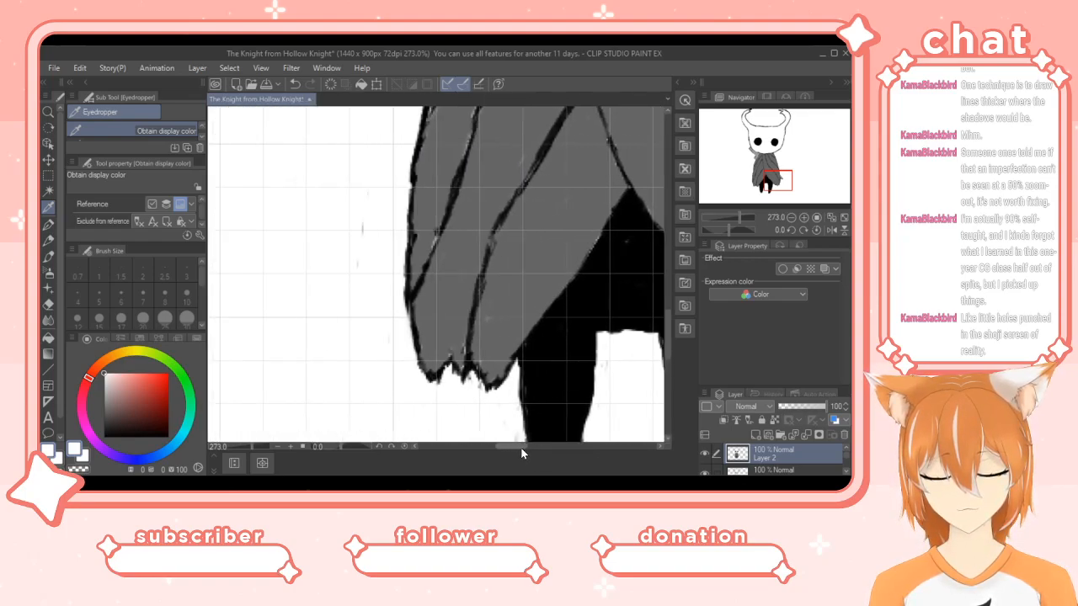
drag(668, 341, 672, 265)
click(478, 299)
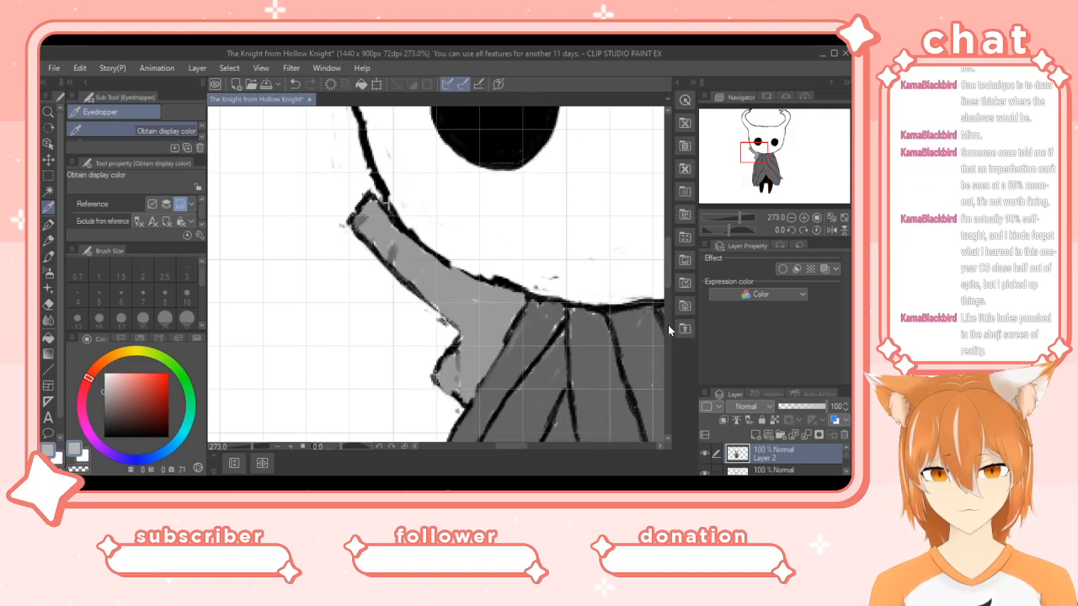
Fill the small pointed tip at the cloak's right edge with gray 71 using a 26.6 India ink brush, and shade it with gray 44 at size 6.8.
click(48, 258)
drag(668, 269, 667, 330)
drag(520, 452, 542, 449)
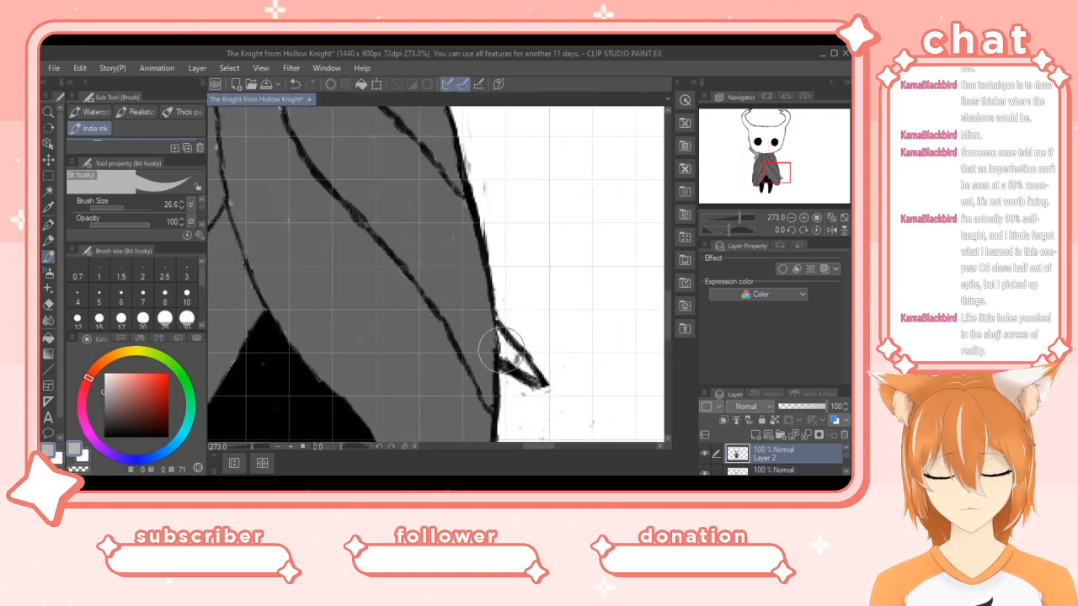
mouse_move(498, 334)
mouse_down()
mouse_move(504, 358)
mouse_move(507, 349)
mouse_move(531, 378)
mouse_up()
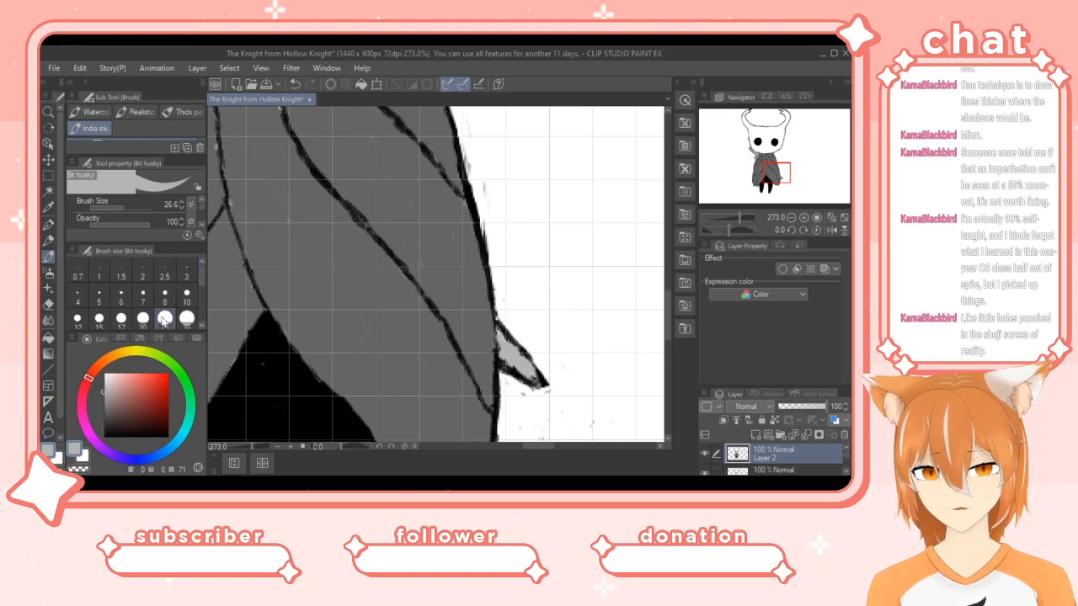
drag(104, 391, 104, 410)
drag(120, 203, 116, 206)
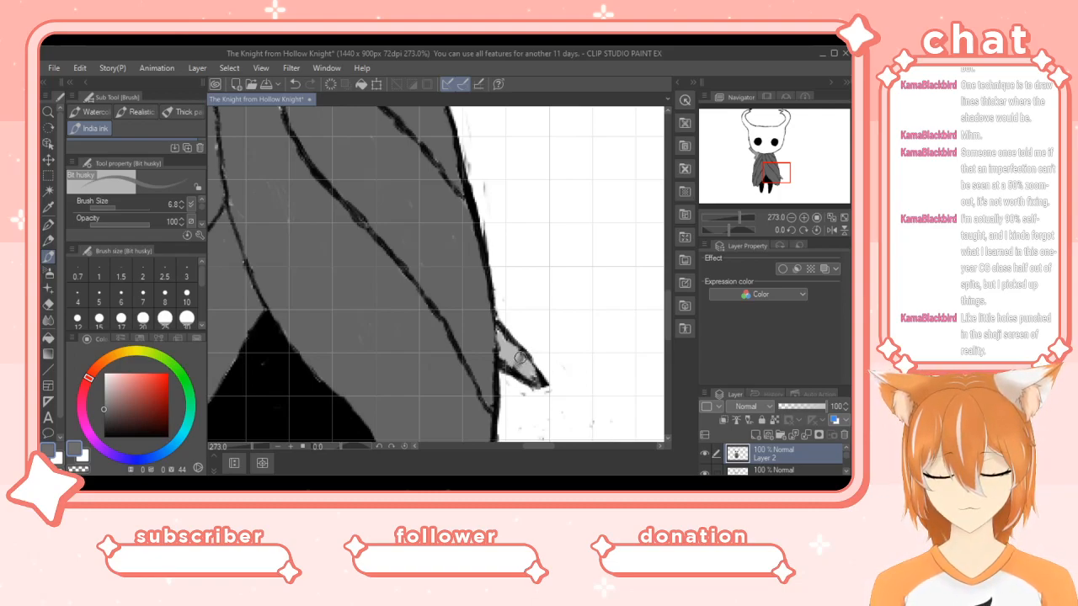
Paint a light gray highlight, value 85, along the outer edge of the gray shape beside the head using the 6.8 India ink brush.
drag(537, 448, 523, 448)
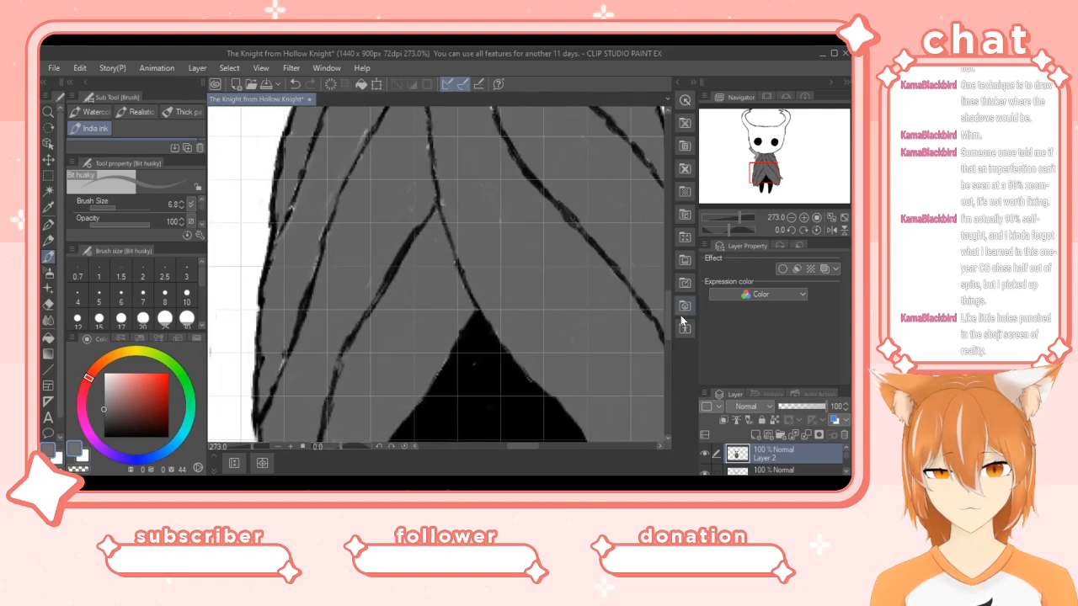
scroll(670, 307, up, 3)
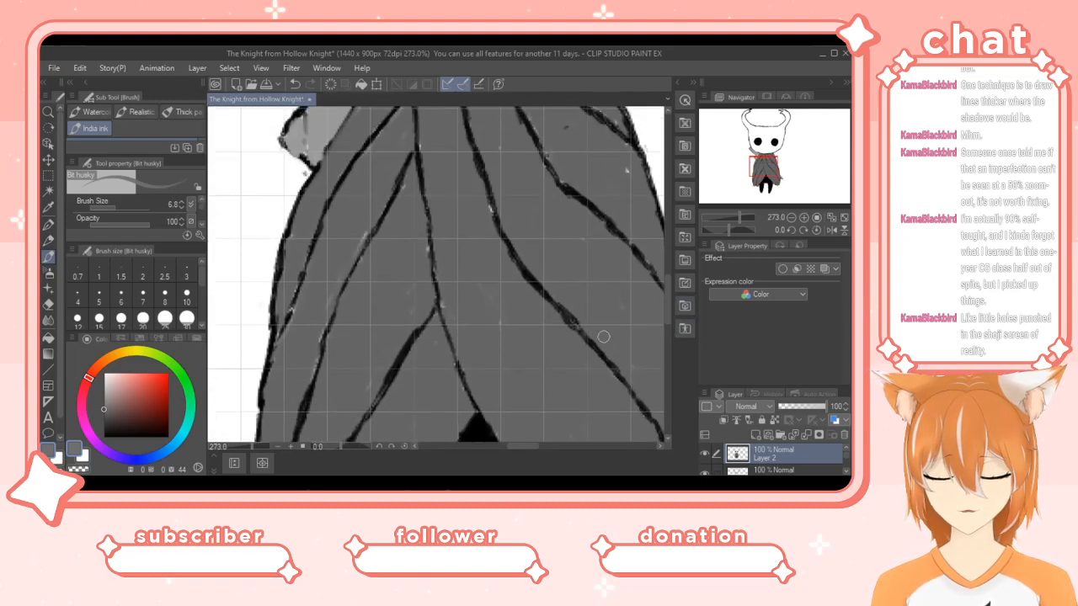
drag(104, 409, 104, 393)
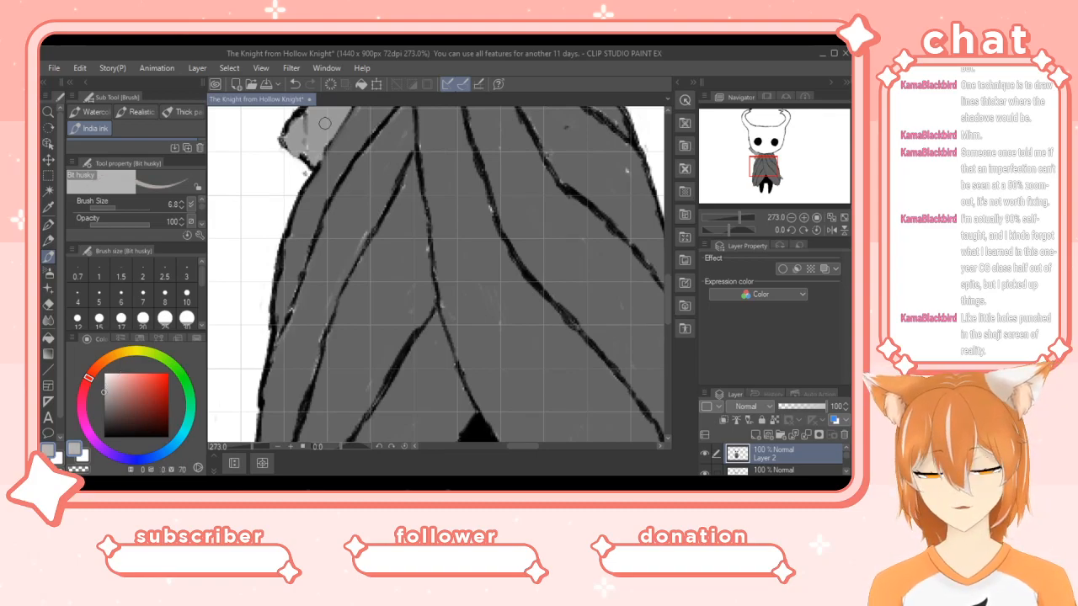
scroll(664, 310, up, 4)
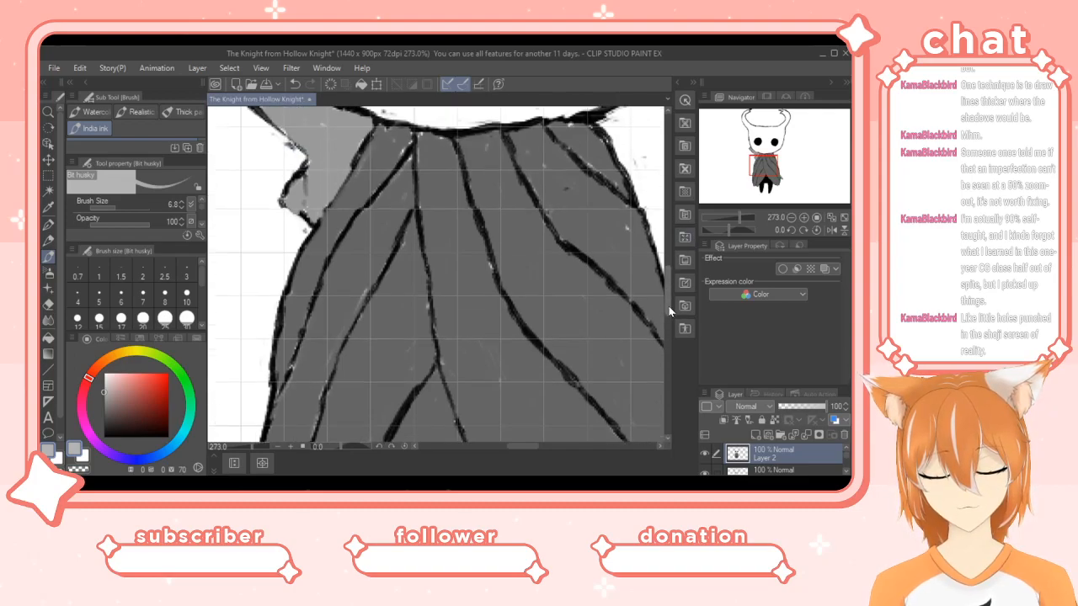
scroll(673, 291, up, 1)
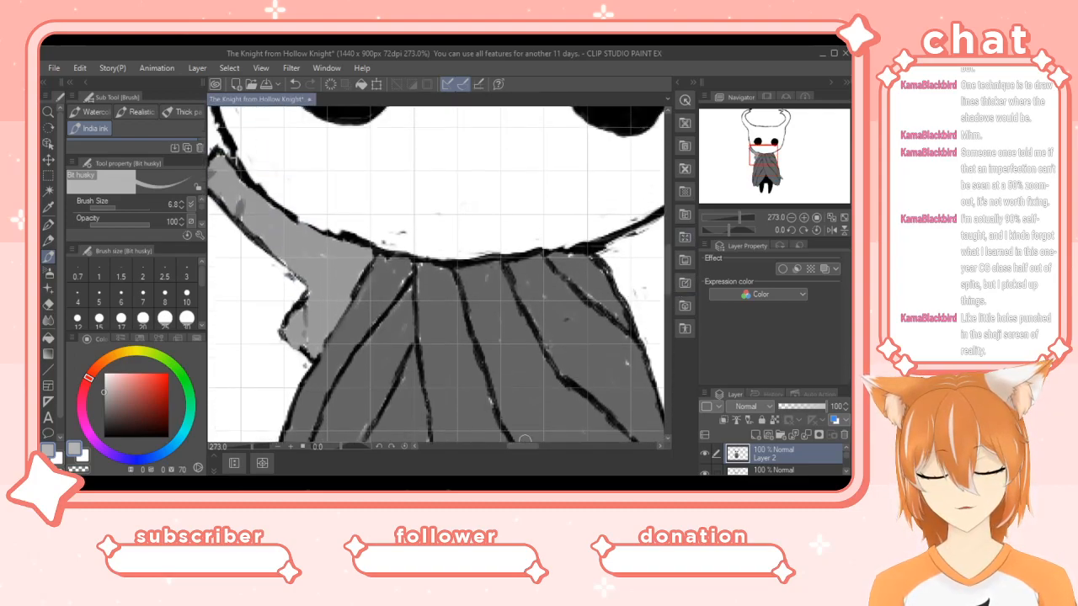
scroll(519, 444, left, 3)
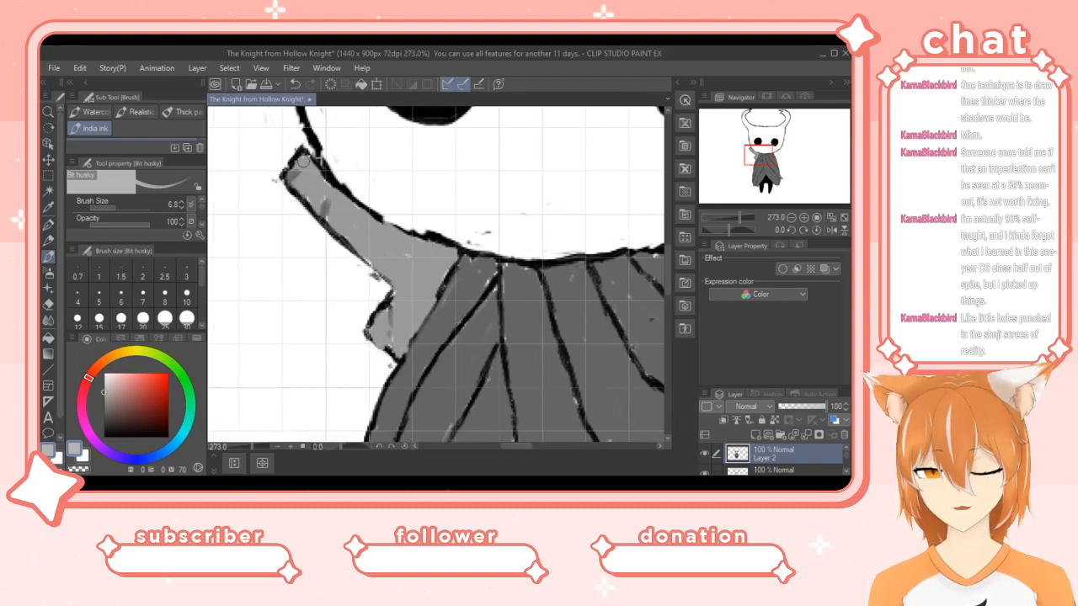
drag(104, 390, 104, 381)
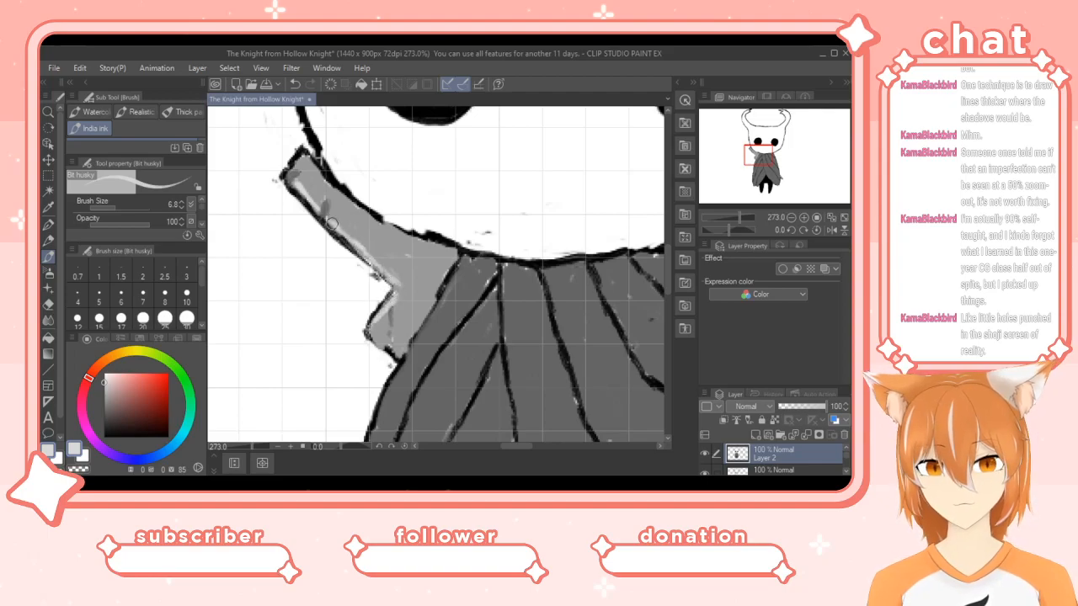
Highlight the pointed tip at the cloak's right edge with light gray 85, and smooth its shading with the Blend tool at size 2.6.
drag(513, 447, 529, 441)
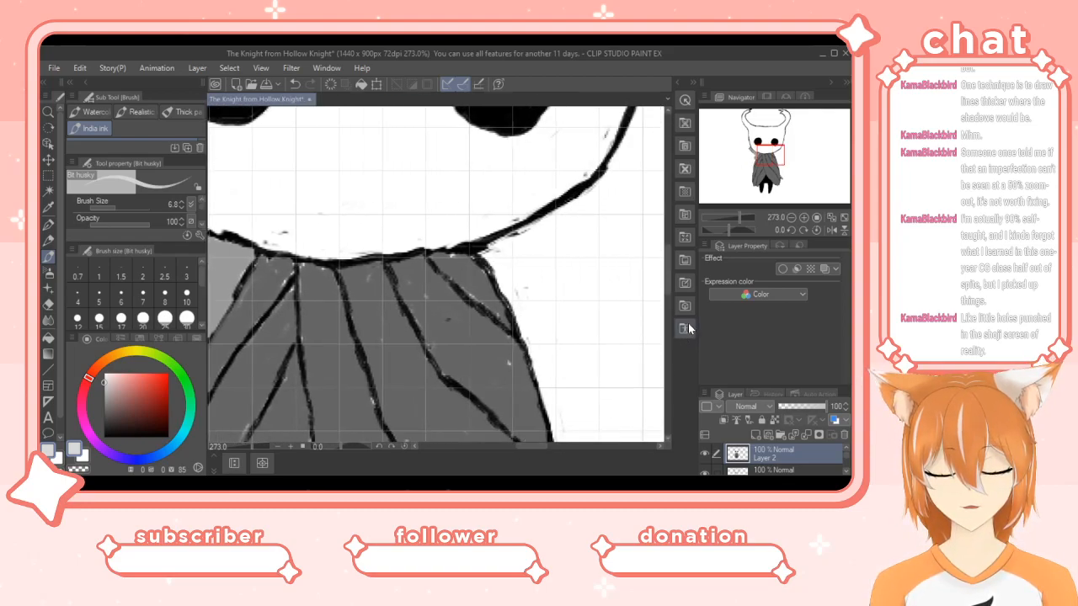
drag(665, 266, 666, 318)
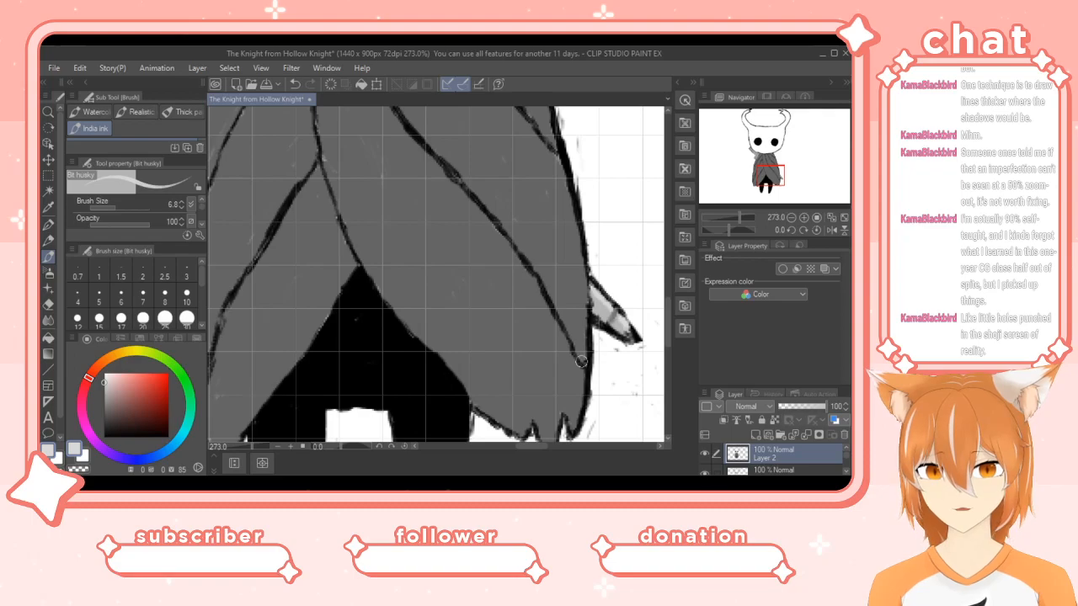
click(48, 323)
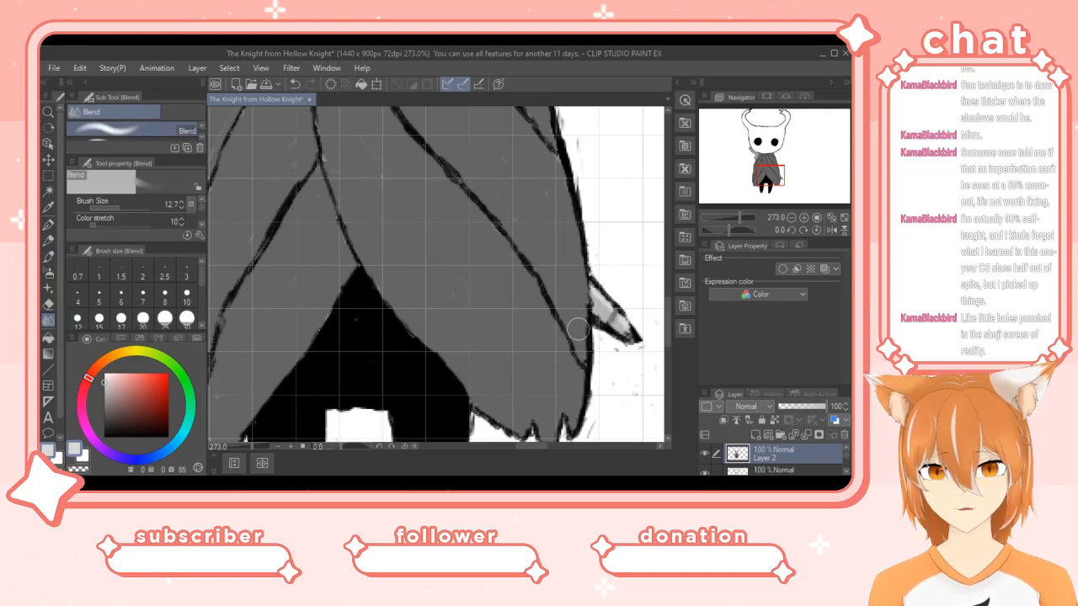
drag(121, 205, 104, 225)
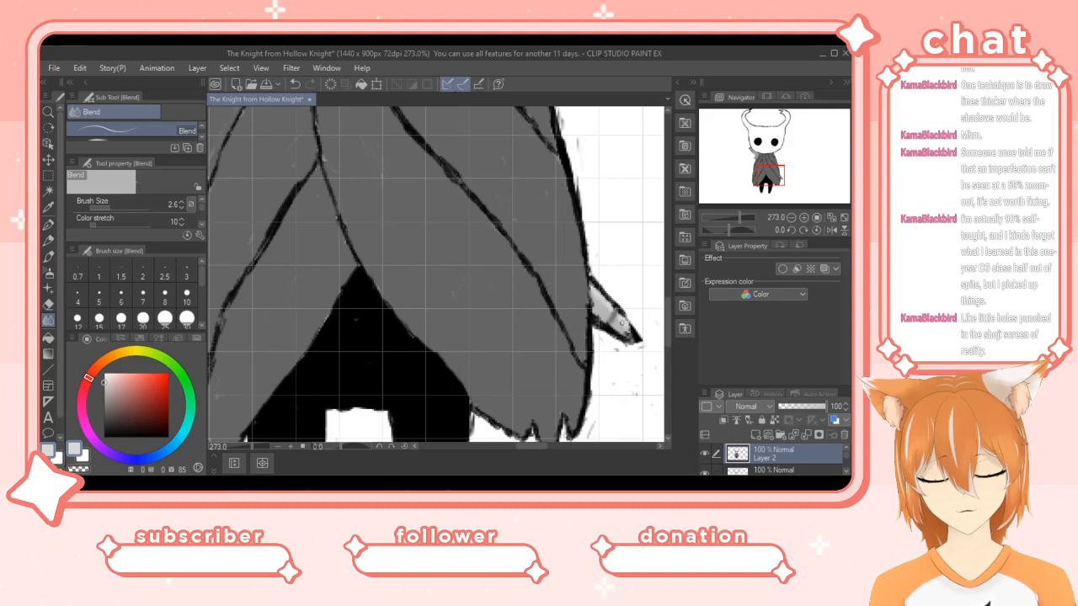
drag(621, 321, 624, 329)
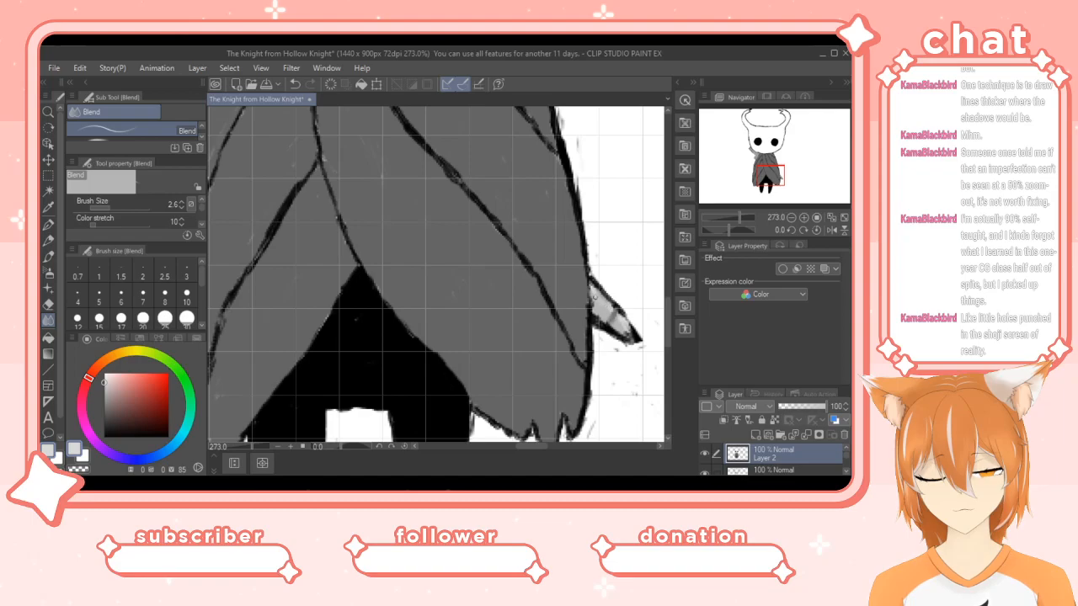
drag(628, 327, 603, 309)
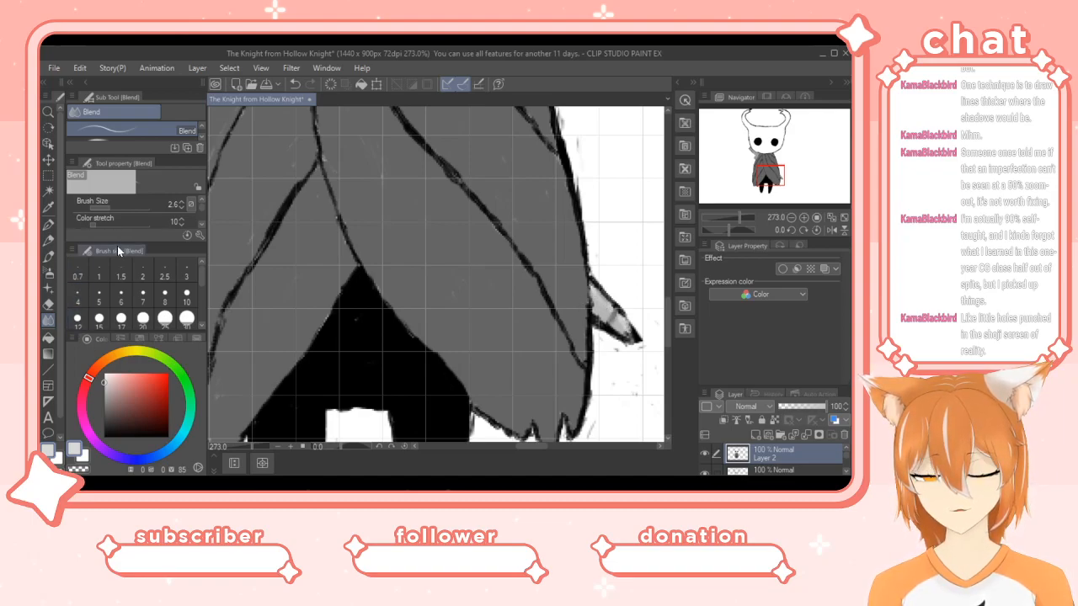
click(48, 256)
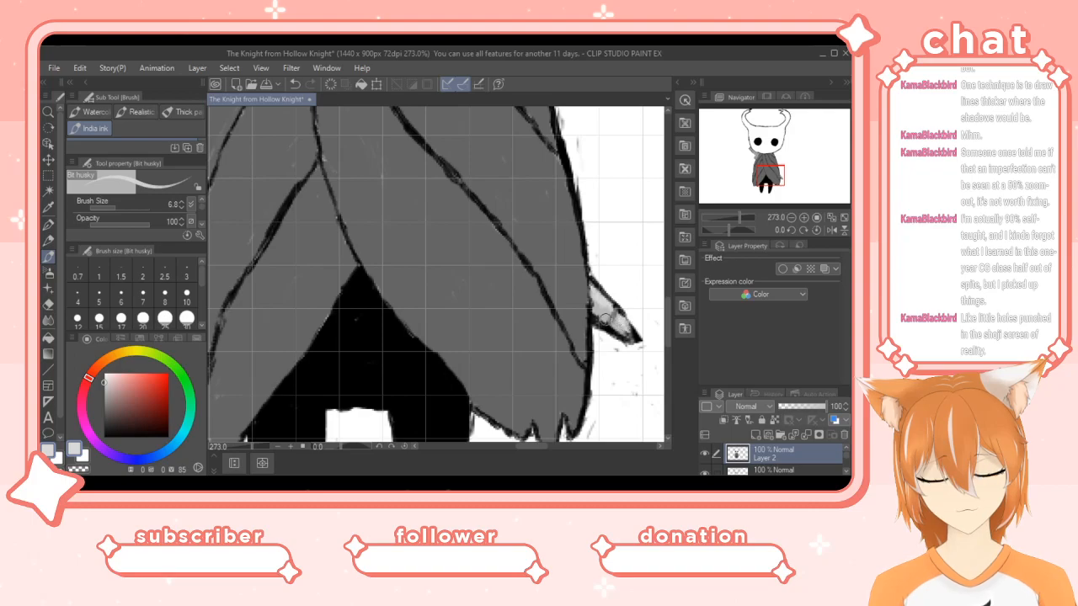
click(48, 319)
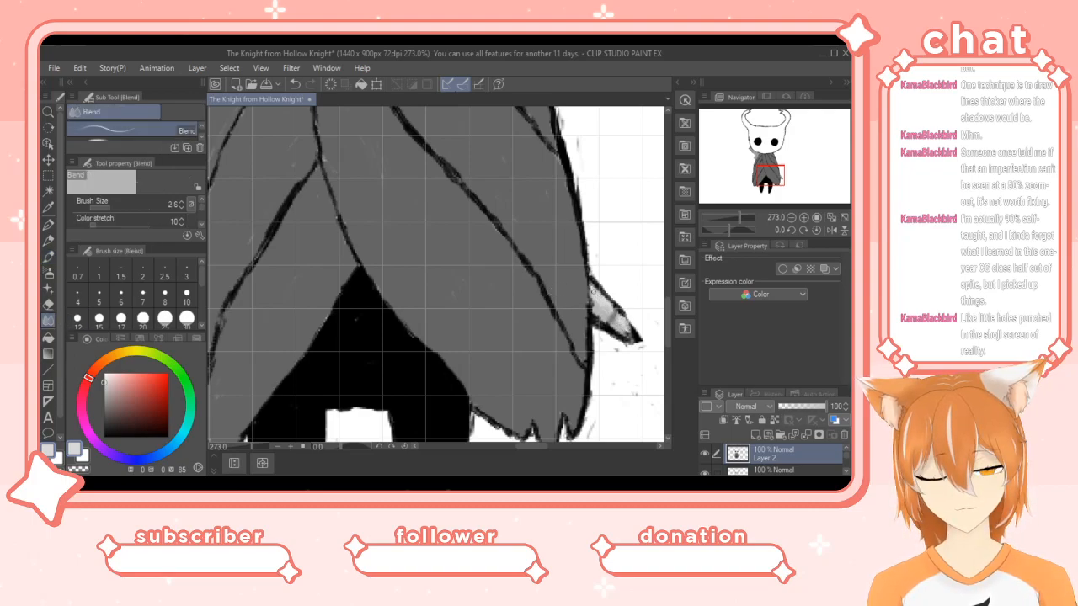
drag(603, 306, 593, 296)
Hatch light gray highlight strokes, value 85, over the folds on the cloak's left side with the 6.8 India ink brush.
drag(534, 446, 518, 448)
drag(667, 324, 669, 268)
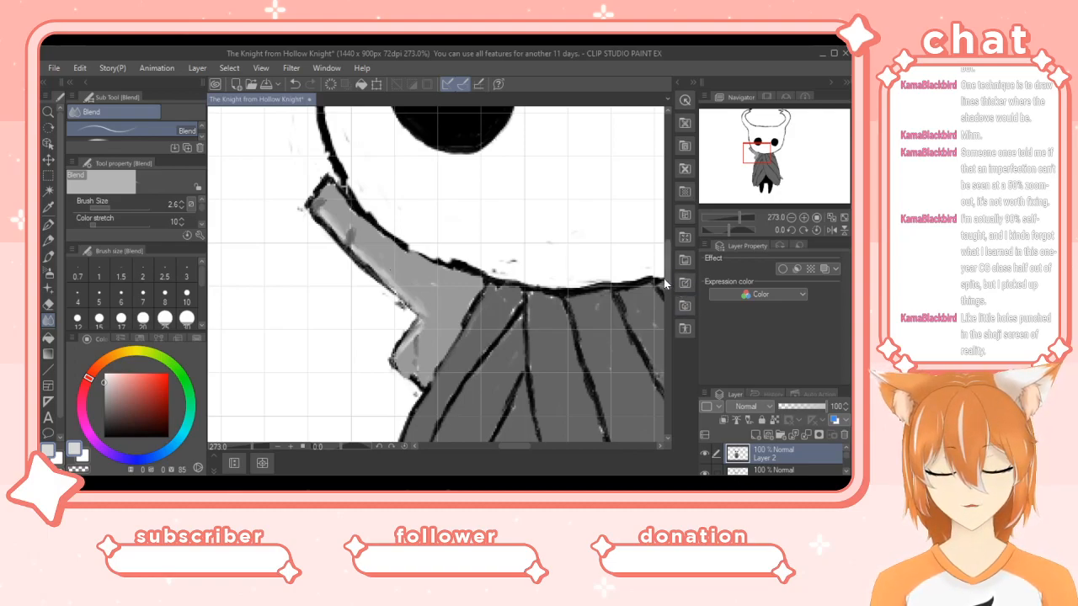
drag(667, 254, 672, 269)
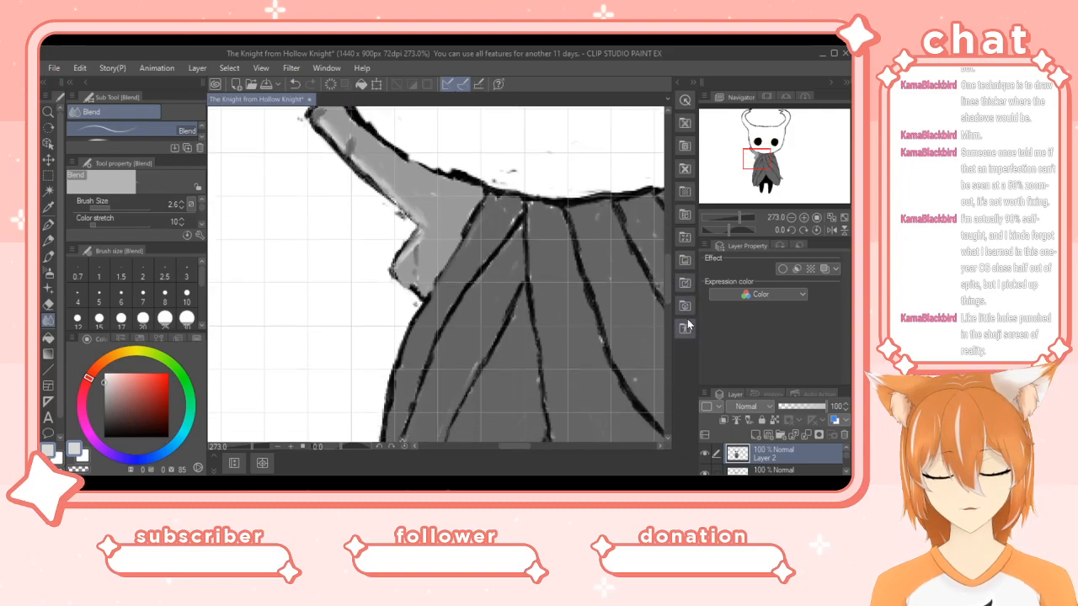
drag(252, 442, 236, 465)
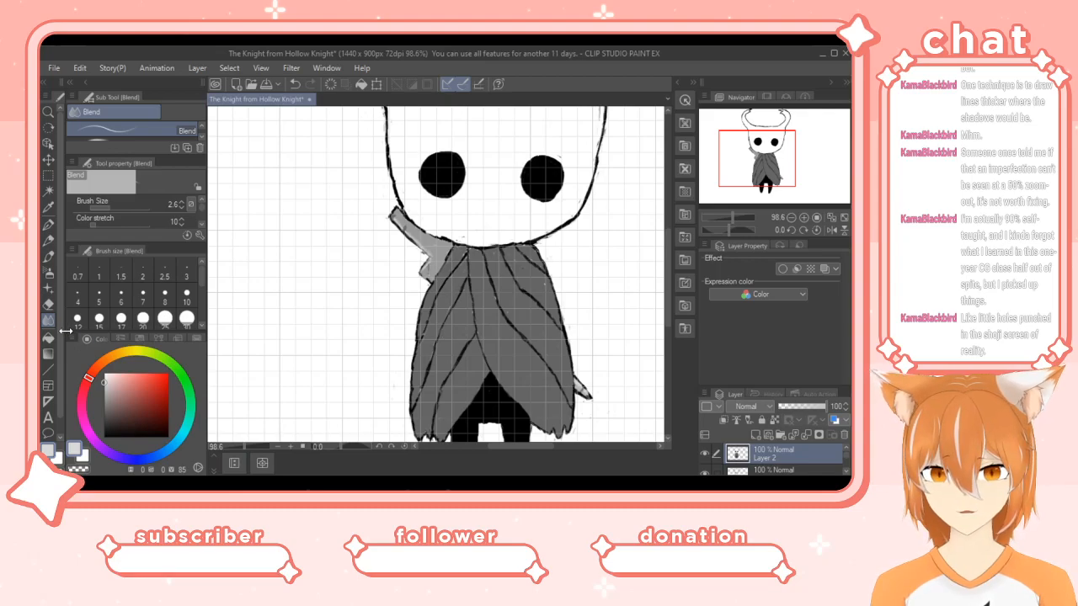
click(48, 255)
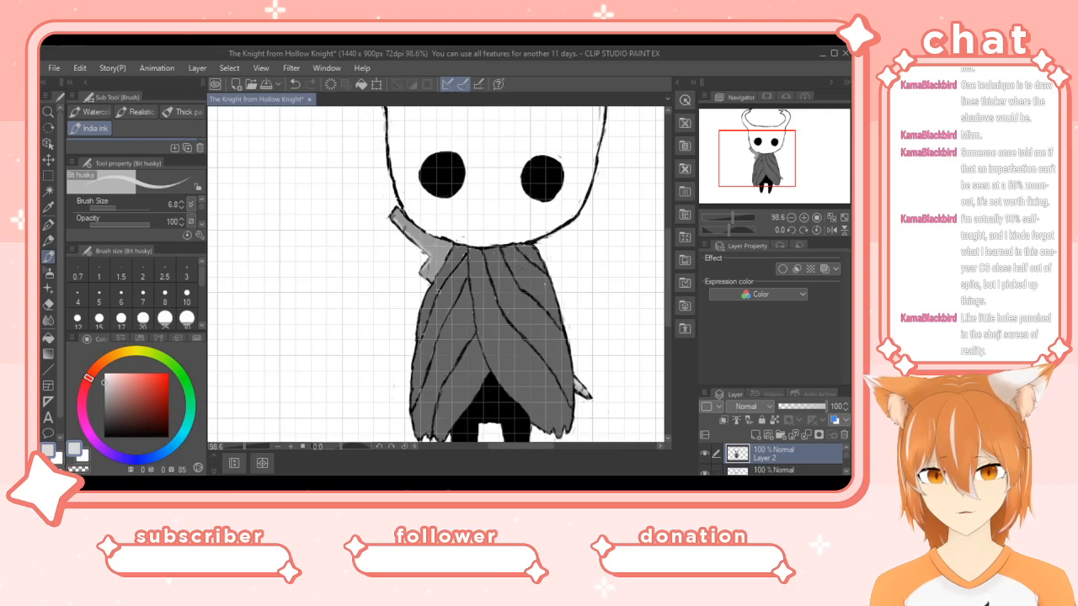
mouse_move(438, 426)
mouse_down()
mouse_move(458, 409)
mouse_move(448, 394)
mouse_move(449, 409)
mouse_move(433, 397)
mouse_move(417, 420)
mouse_move(430, 354)
mouse_move(417, 366)
mouse_move(418, 352)
mouse_move(418, 378)
mouse_up()
mouse_move(423, 315)
mouse_down()
mouse_move(394, 387)
mouse_move(435, 317)
mouse_move(425, 390)
mouse_move(442, 384)
mouse_move(448, 424)
mouse_move(459, 384)
mouse_move(444, 398)
mouse_move(461, 375)
mouse_move(451, 391)
mouse_move(458, 372)
mouse_move(437, 346)
mouse_move(448, 353)
mouse_move(448, 333)
mouse_move(424, 345)
mouse_move(443, 313)
mouse_move(431, 281)
mouse_up()
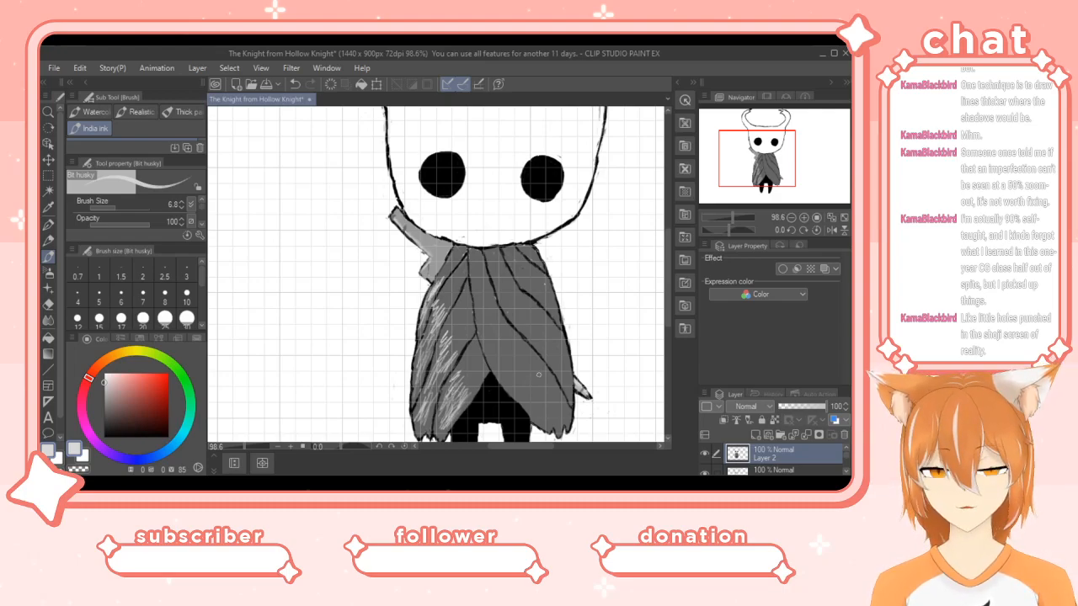
Hatch matching light gray highlight strokes over the cloak's right side, from the lower hem up to the collar.
mouse_move(557, 409)
mouse_down()
mouse_move(552, 394)
mouse_move(537, 413)
mouse_move(538, 382)
mouse_up()
drag(544, 419, 537, 408)
drag(554, 359, 521, 303)
mouse_move(549, 340)
mouse_down()
mouse_move(529, 304)
mouse_move(550, 328)
mouse_up()
mouse_move(561, 362)
mouse_down()
mouse_move(553, 338)
mouse_move(554, 349)
mouse_up()
drag(565, 385, 551, 348)
drag(565, 365, 547, 327)
drag(551, 330, 531, 307)
drag(552, 349, 539, 326)
mouse_move(552, 347)
mouse_down()
mouse_move(537, 322)
mouse_move(547, 339)
mouse_up()
drag(565, 367, 559, 357)
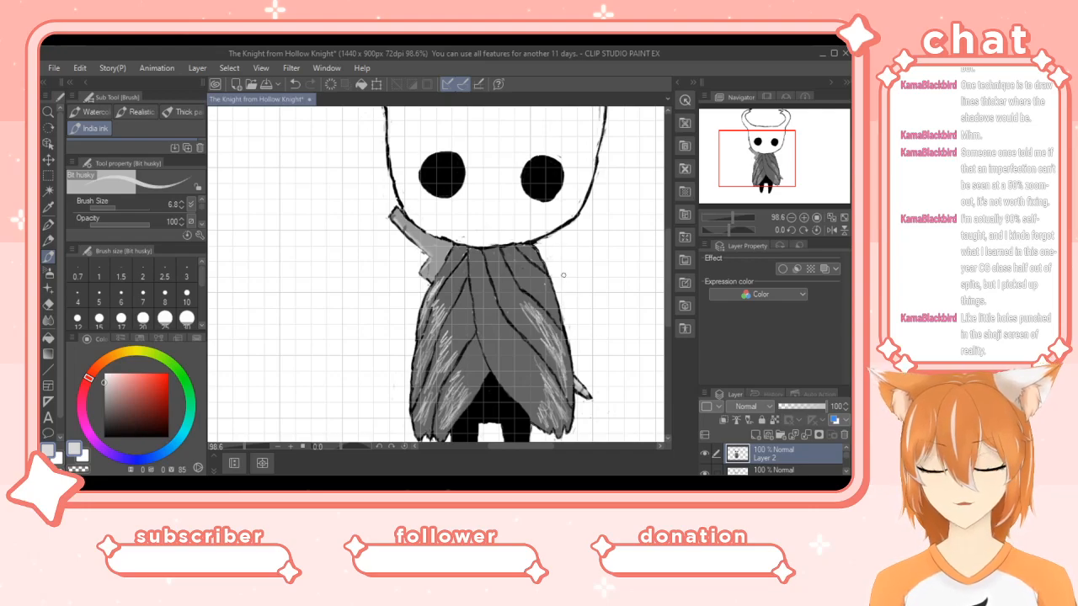
drag(533, 290, 527, 264)
mouse_move(554, 305)
mouse_down()
mouse_move(535, 267)
mouse_move(535, 289)
mouse_move(527, 247)
mouse_up()
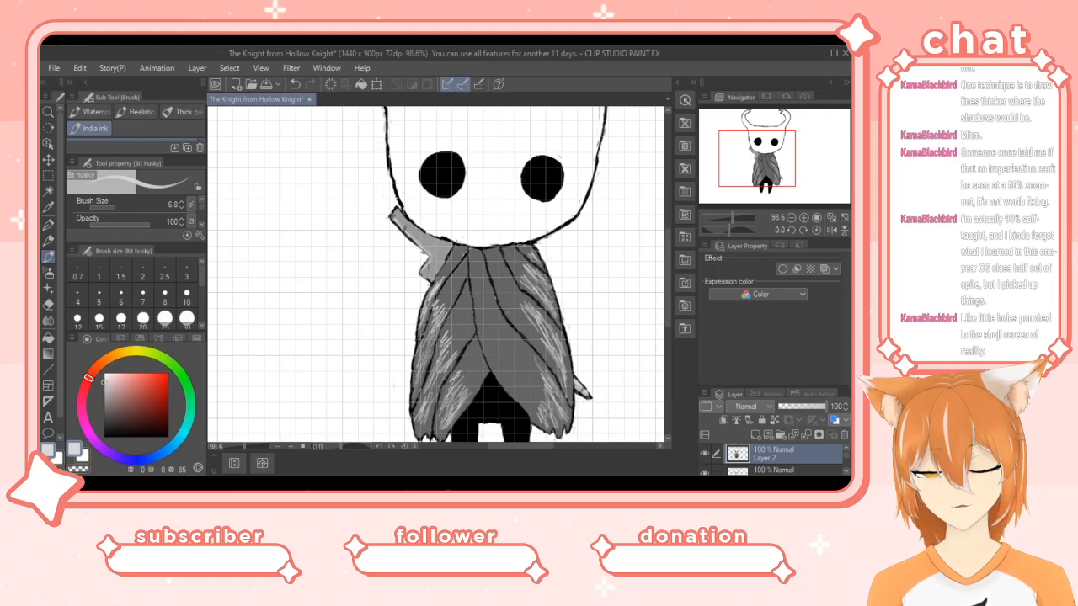
Smooth the light gray highlights on the upper folds of the cloak's left side with the Blend tool at size 2.6.
key(j)
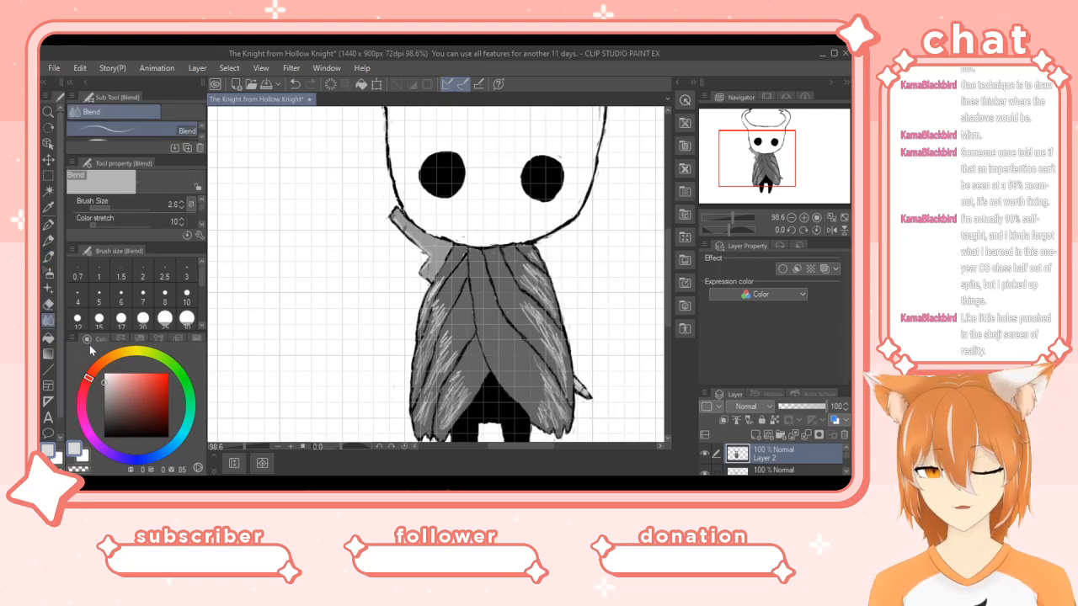
scroll(254, 447, up, 5)
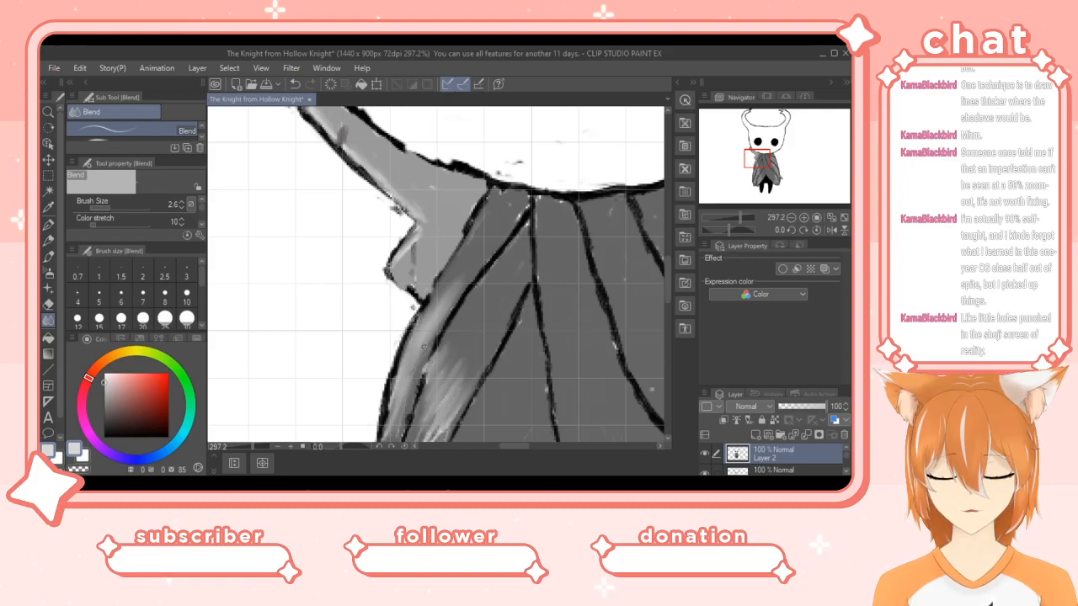
drag(417, 349, 390, 412)
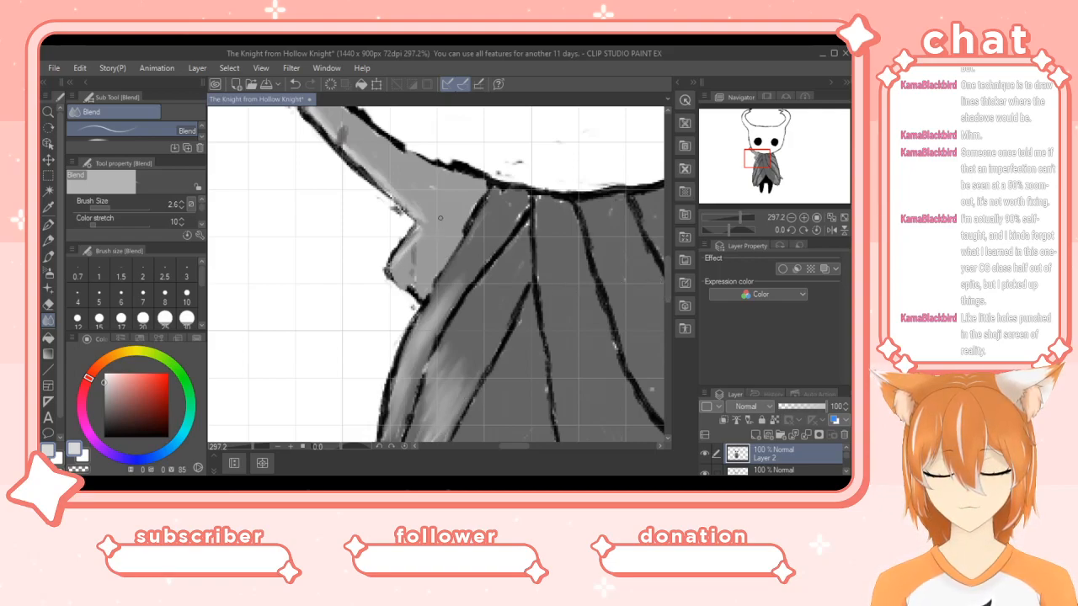
scroll(665, 287, down, 5)
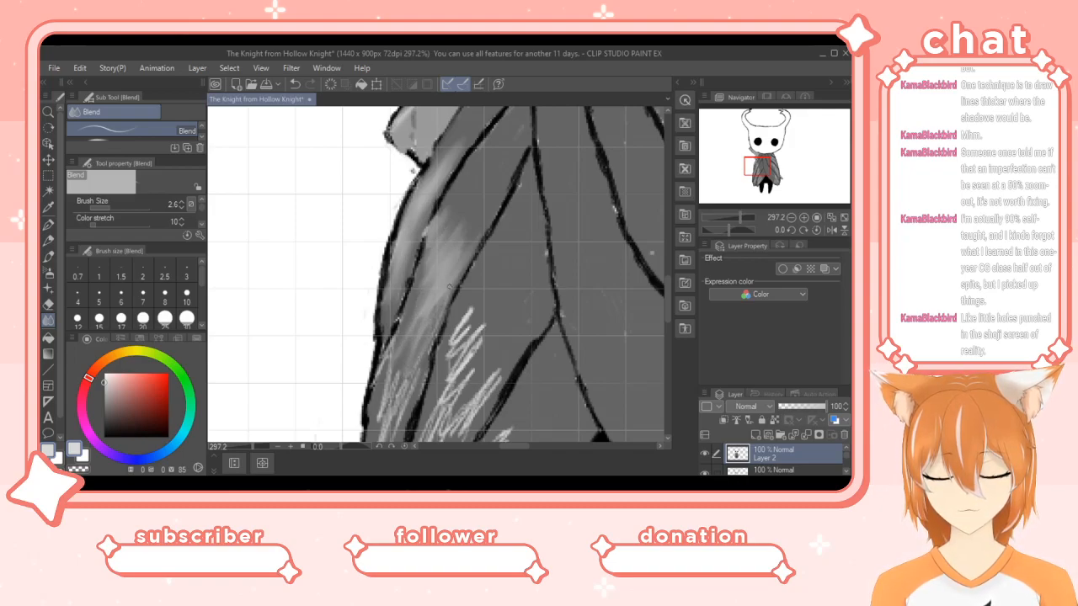
Set the Blend brush size to 10.3 and soften the highlight strokes along the cloak's left folds.
drag(108, 204, 117, 201)
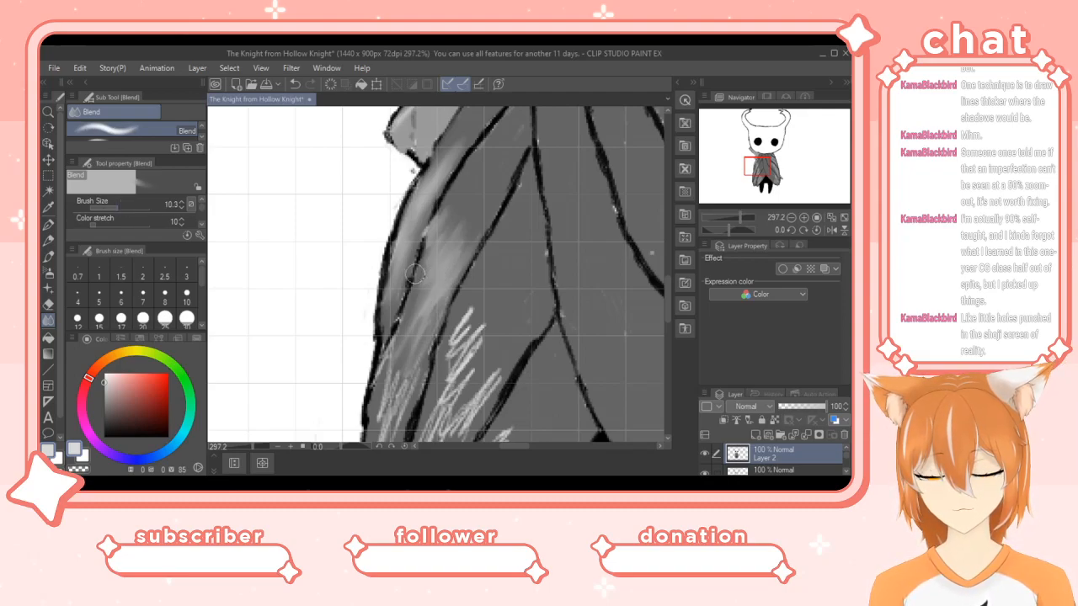
mouse_move(387, 309)
mouse_down()
mouse_move(402, 232)
mouse_move(403, 248)
mouse_move(410, 220)
mouse_move(387, 308)
mouse_move(444, 160)
mouse_move(407, 229)
mouse_up()
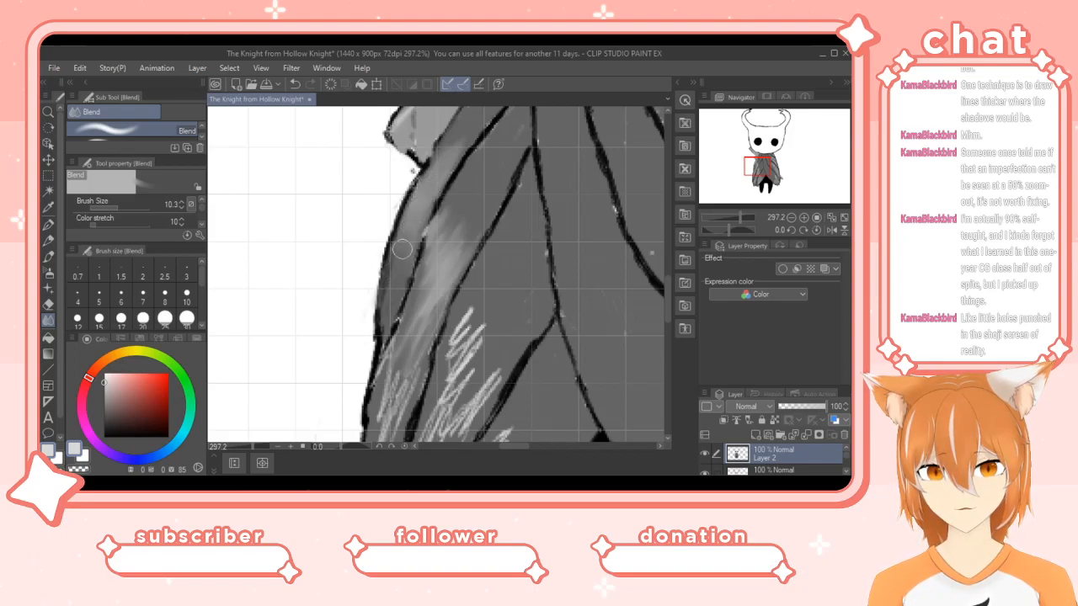
mouse_move(415, 269)
mouse_down()
mouse_move(438, 283)
mouse_move(438, 264)
mouse_move(468, 224)
mouse_move(392, 396)
mouse_move(399, 348)
mouse_move(384, 374)
mouse_move(421, 352)
mouse_move(391, 429)
mouse_move(401, 385)
mouse_move(375, 430)
mouse_up()
mouse_move(471, 332)
mouse_down()
mouse_move(445, 371)
mouse_move(470, 306)
mouse_move(457, 398)
mouse_move(469, 357)
mouse_up()
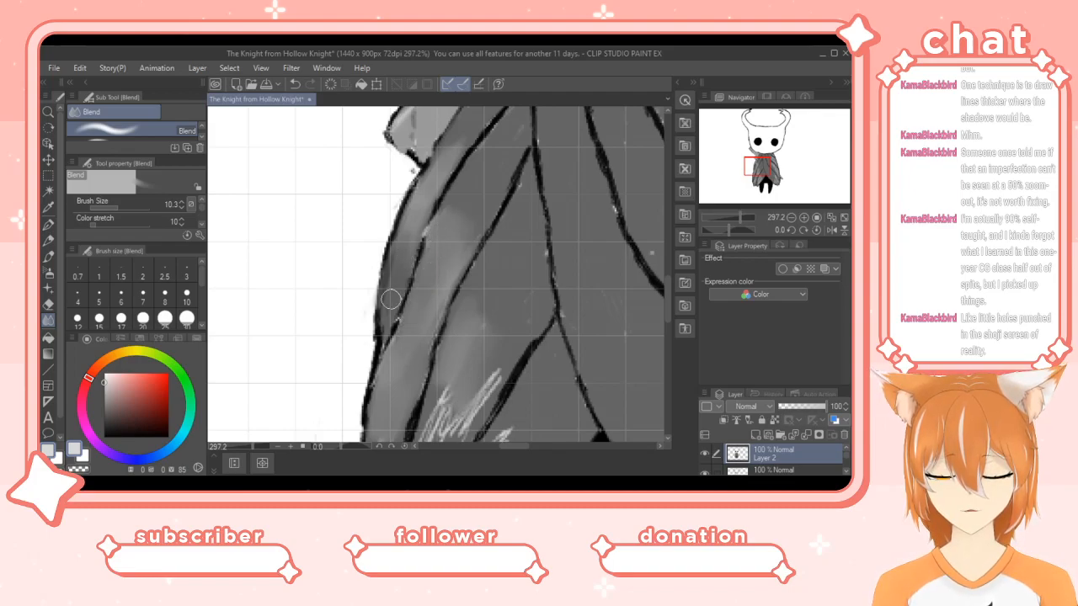
Add light gray strokes, value 85, inside the narrow fold at the cloak's left edge and blend them at size 10.3.
key(p)
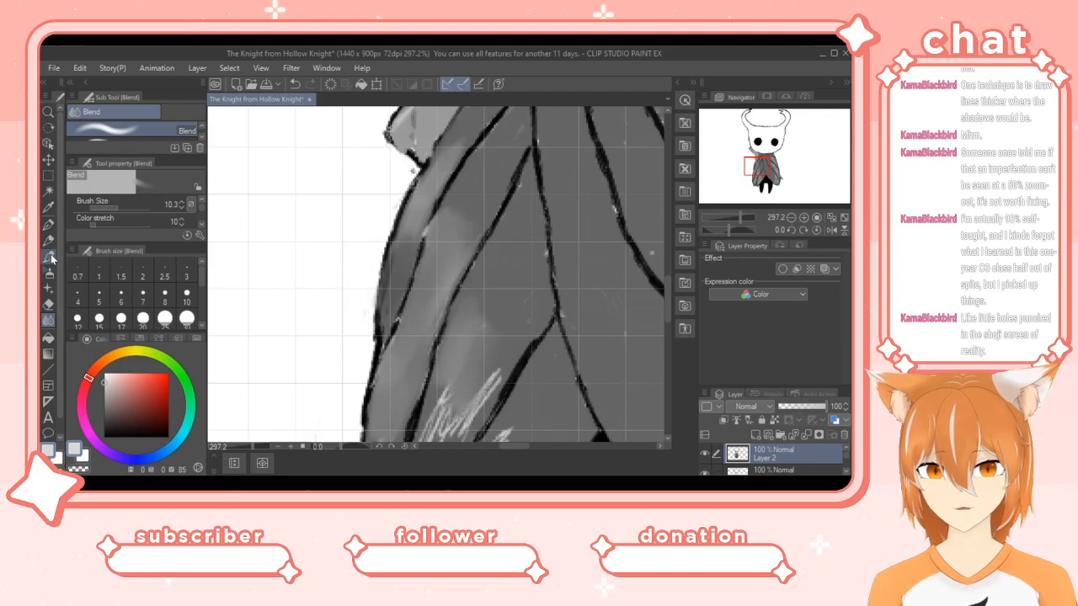
mouse_move(403, 273)
mouse_down()
mouse_move(394, 286)
mouse_move(399, 257)
mouse_move(392, 295)
mouse_move(398, 284)
mouse_up()
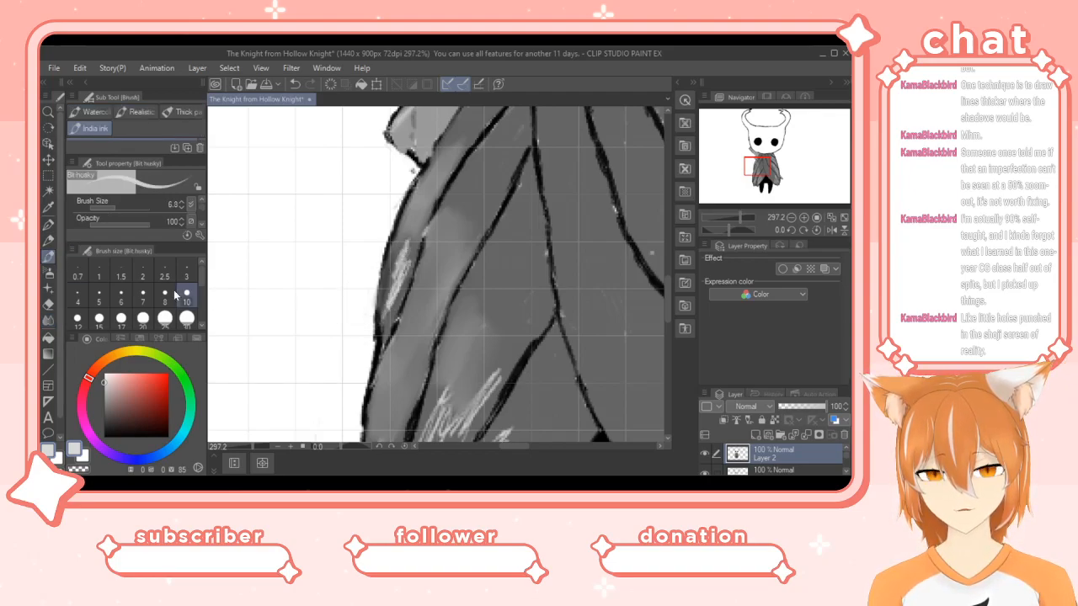
click(48, 320)
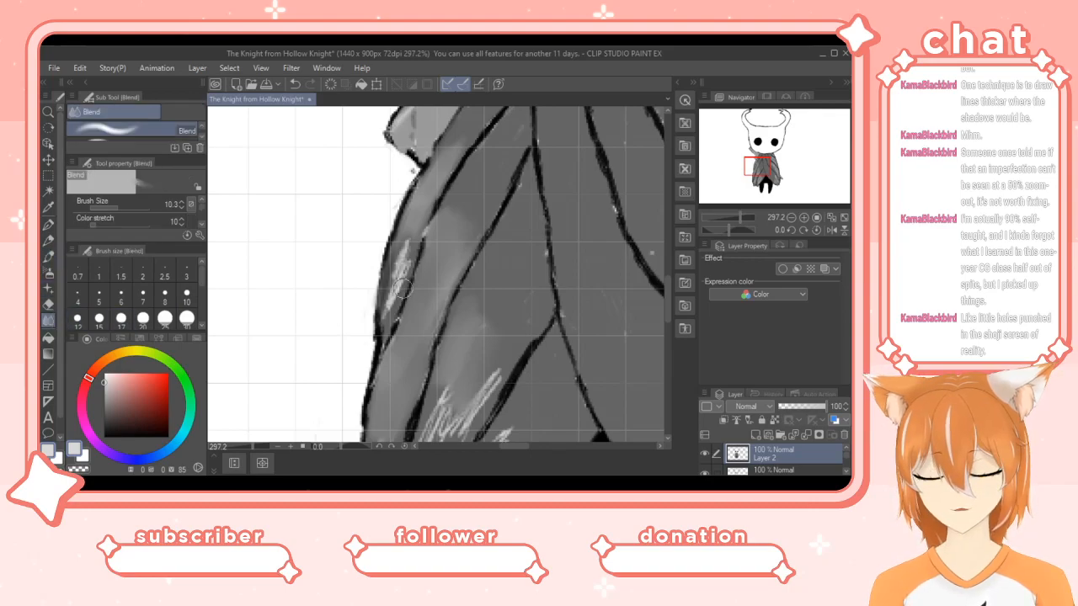
mouse_move(408, 242)
mouse_down()
mouse_move(388, 287)
mouse_move(394, 305)
mouse_move(400, 265)
mouse_up()
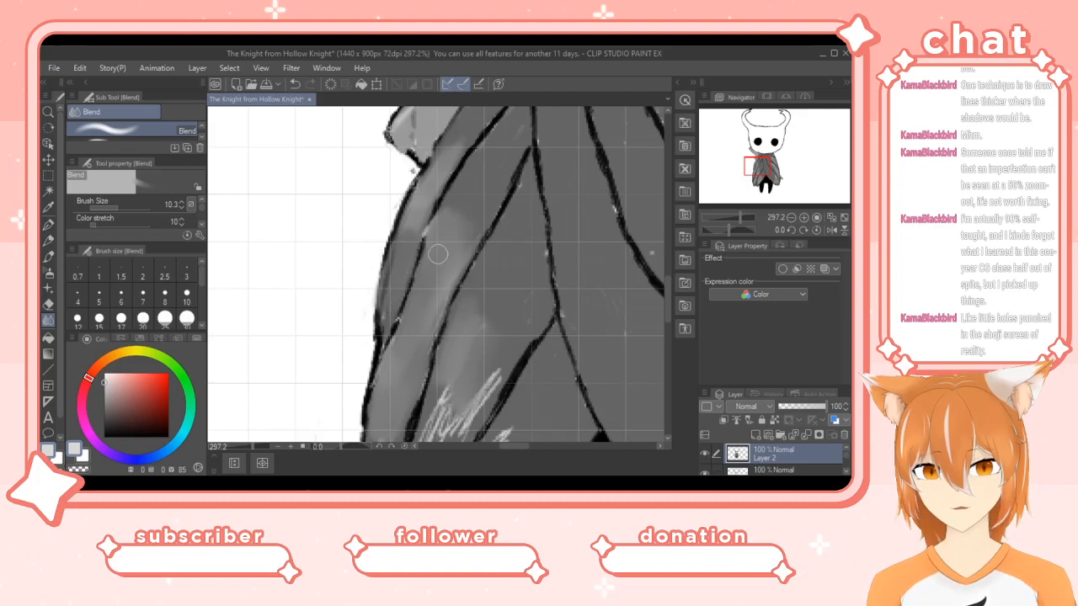
mouse_move(386, 294)
mouse_down()
mouse_move(377, 329)
mouse_move(395, 283)
mouse_up()
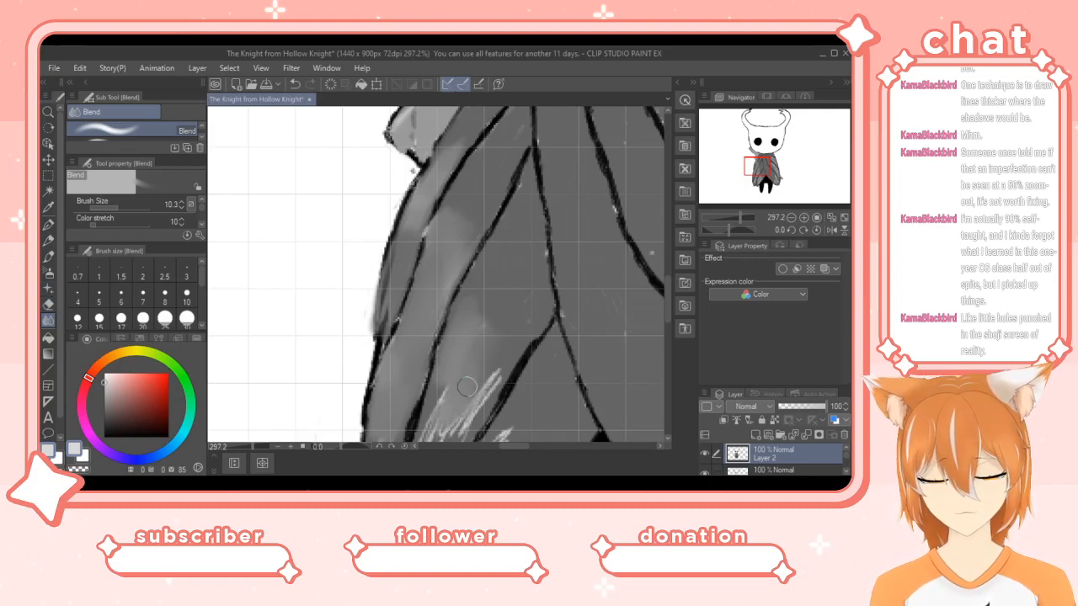
Blend the remaining hatched highlights on the cloak's lower left side down to the jagged hem.
scroll(668, 303, down, 5)
scroll(676, 321, down, 2)
mouse_move(375, 261)
mouse_down()
mouse_move(387, 320)
mouse_move(371, 336)
mouse_move(373, 317)
mouse_move(366, 330)
mouse_up()
mouse_move(421, 309)
mouse_down()
mouse_move(412, 327)
mouse_move(438, 251)
mouse_move(445, 278)
mouse_move(491, 217)
mouse_move(417, 311)
mouse_move(417, 370)
mouse_move(450, 286)
mouse_move(380, 416)
mouse_move(373, 392)
mouse_move(404, 368)
mouse_move(408, 427)
mouse_move(508, 277)
mouse_move(476, 361)
mouse_move(475, 371)
mouse_move(490, 322)
mouse_move(491, 404)
mouse_up()
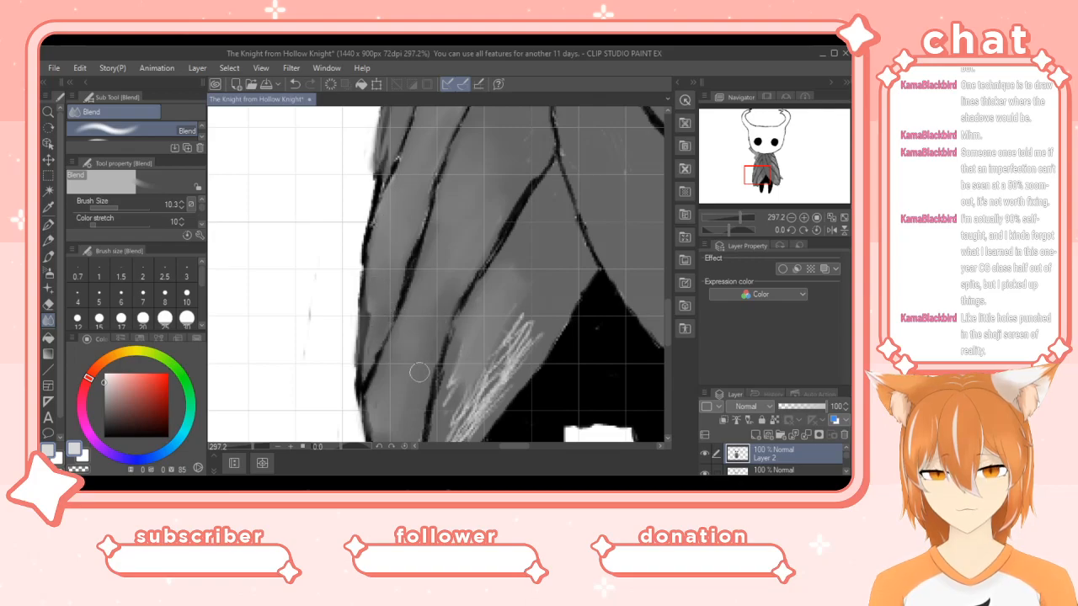
mouse_move(460, 363)
mouse_down()
mouse_move(446, 416)
mouse_move(542, 321)
mouse_move(497, 378)
mouse_move(515, 307)
mouse_move(505, 300)
mouse_move(514, 297)
mouse_move(509, 337)
mouse_move(477, 418)
mouse_up()
scroll(672, 305, down, 3)
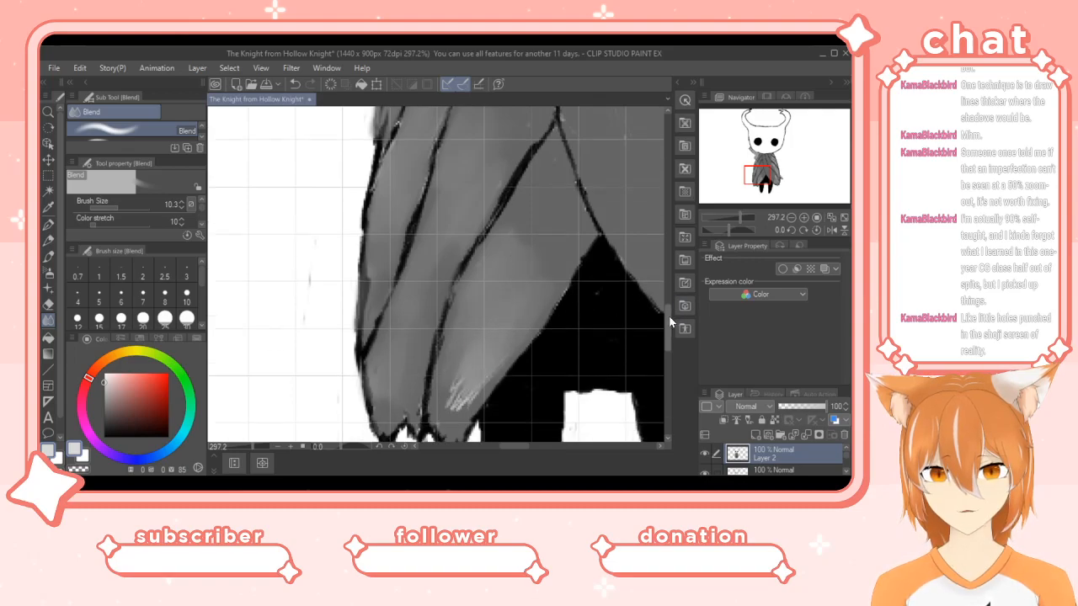
mouse_move(382, 334)
mouse_down()
mouse_move(378, 375)
mouse_move(411, 340)
mouse_move(413, 371)
mouse_move(432, 335)
mouse_move(449, 366)
mouse_move(451, 312)
mouse_move(451, 372)
mouse_move(516, 287)
mouse_move(456, 363)
mouse_move(454, 298)
mouse_move(452, 377)
mouse_up()
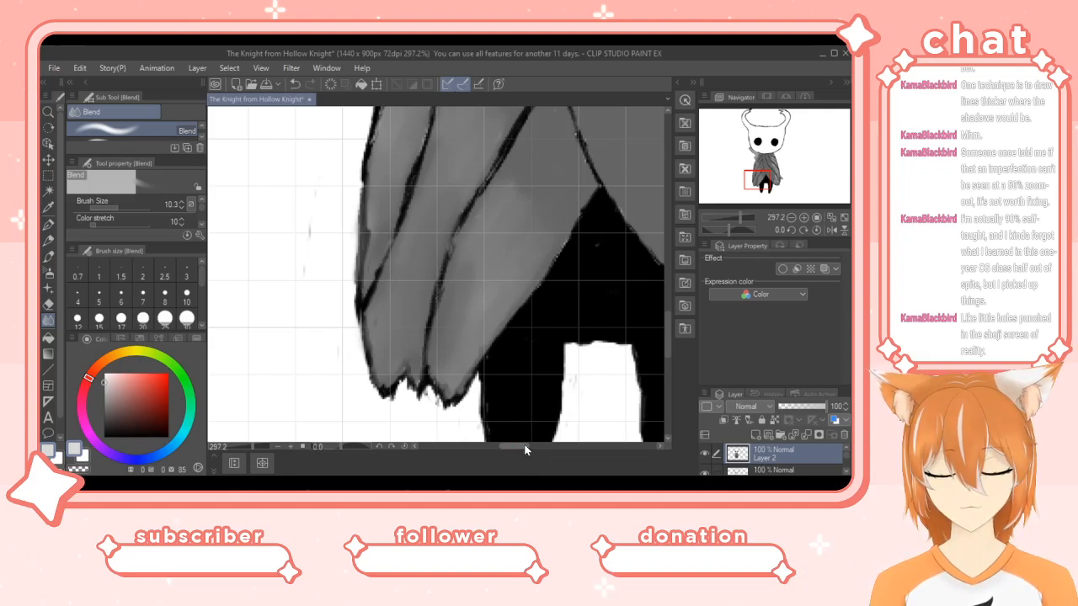
Blend the inner highlight strokes on the cloak's lower right side, beside the black leg area.
drag(521, 447, 539, 447)
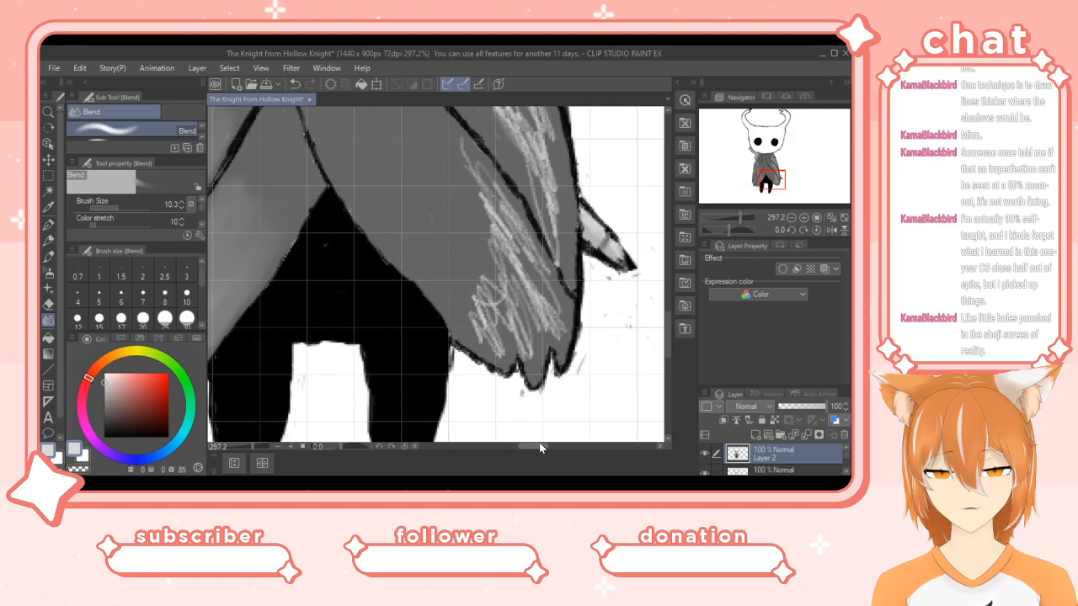
mouse_move(468, 336)
mouse_down()
mouse_move(497, 340)
mouse_move(467, 295)
mouse_move(507, 315)
mouse_move(469, 275)
mouse_move(524, 302)
mouse_move(489, 243)
mouse_move(502, 265)
mouse_move(514, 246)
mouse_move(511, 263)
mouse_move(487, 199)
mouse_move(508, 218)
mouse_move(458, 146)
mouse_move(501, 255)
mouse_move(476, 225)
mouse_up()
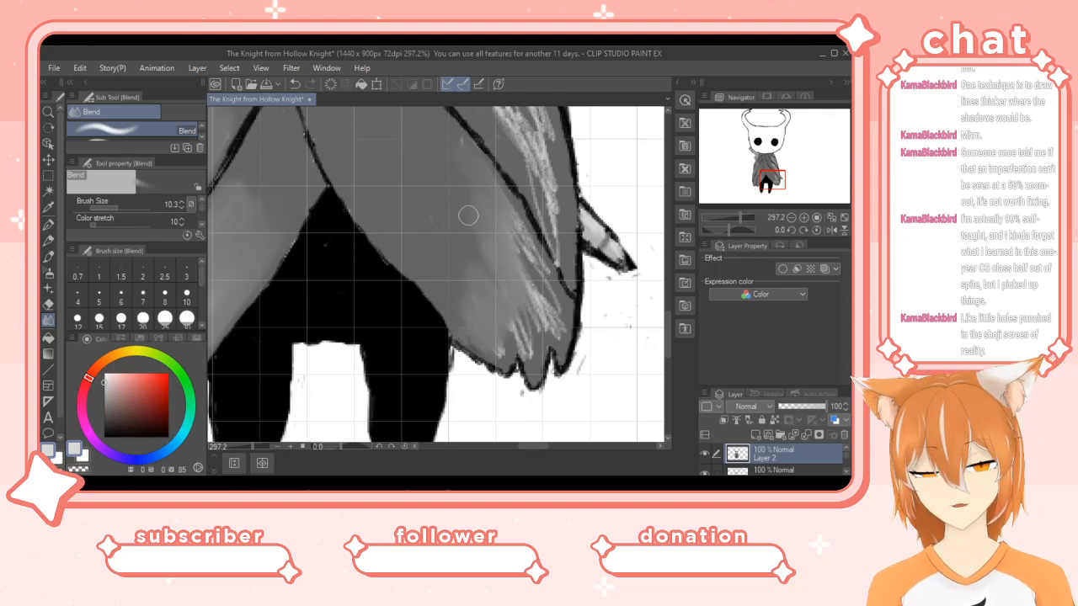
mouse_move(472, 315)
mouse_down()
mouse_move(497, 356)
mouse_move(474, 346)
mouse_move(502, 349)
mouse_up()
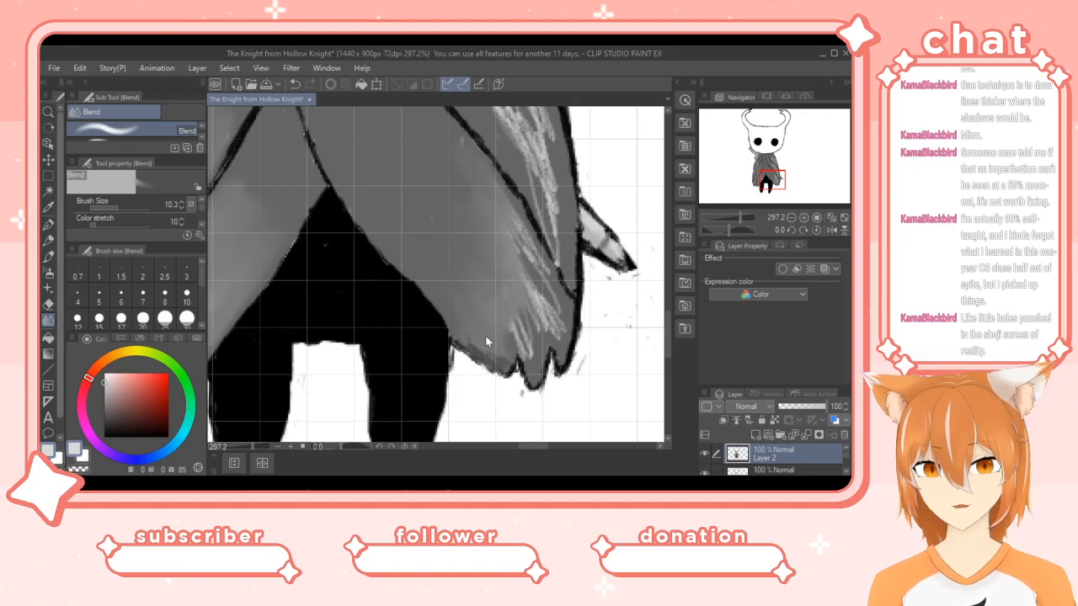
Hatch extra light gray strokes, value 85, above the cloak's right hem and smooth them with the Blend tool at size 10.3.
click(51, 242)
mouse_move(494, 353)
mouse_down()
mouse_move(506, 314)
mouse_move(472, 275)
mouse_move(469, 301)
mouse_move(481, 330)
mouse_move(501, 316)
mouse_move(510, 229)
mouse_up()
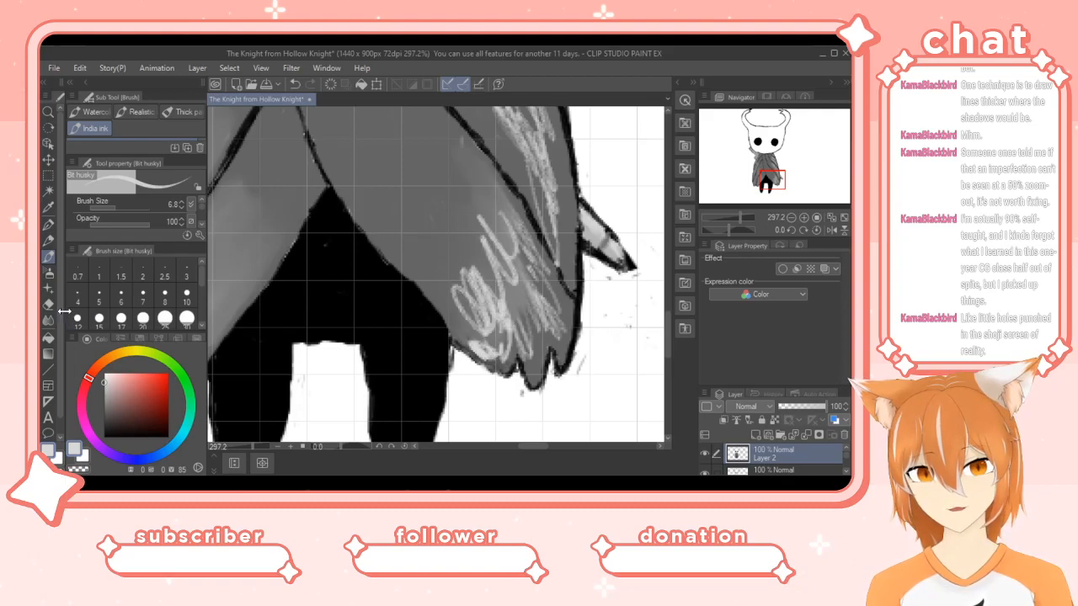
click(48, 320)
mouse_move(495, 321)
mouse_down()
mouse_move(485, 266)
mouse_move(494, 307)
mouse_move(468, 257)
mouse_move(490, 299)
mouse_move(488, 329)
mouse_move(457, 285)
mouse_move(463, 322)
mouse_move(488, 350)
mouse_move(482, 331)
mouse_move(508, 351)
mouse_move(515, 314)
mouse_move(530, 349)
mouse_move(486, 236)
mouse_move(496, 240)
mouse_move(505, 264)
mouse_move(457, 205)
mouse_move(486, 286)
mouse_move(483, 296)
mouse_move(466, 286)
mouse_move(441, 253)
mouse_move(470, 336)
mouse_move(518, 341)
mouse_move(532, 296)
mouse_move(557, 332)
mouse_move(502, 199)
mouse_up()
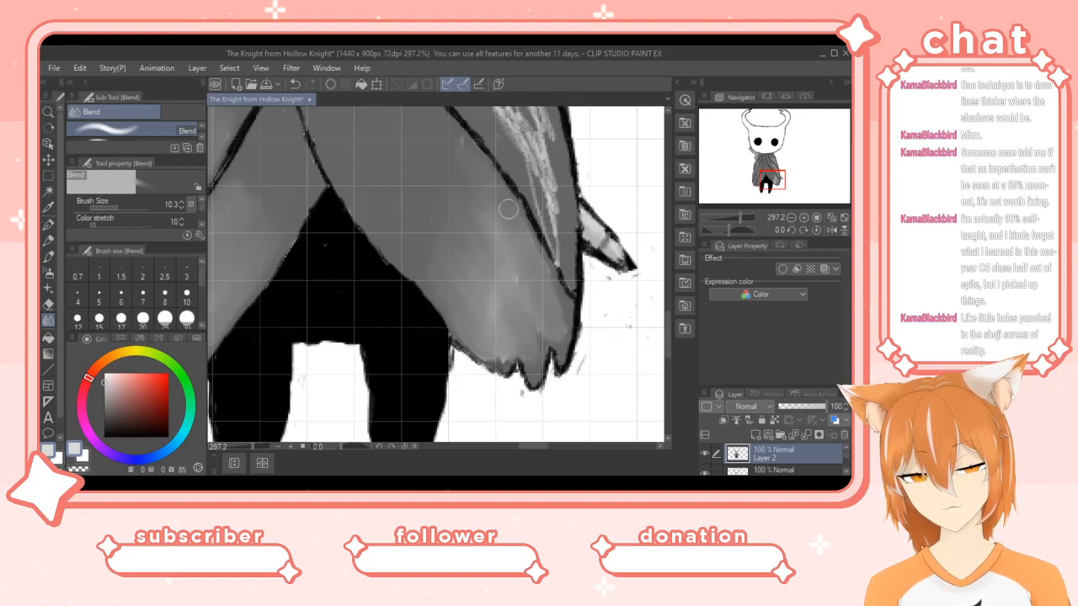
drag(527, 291, 514, 298)
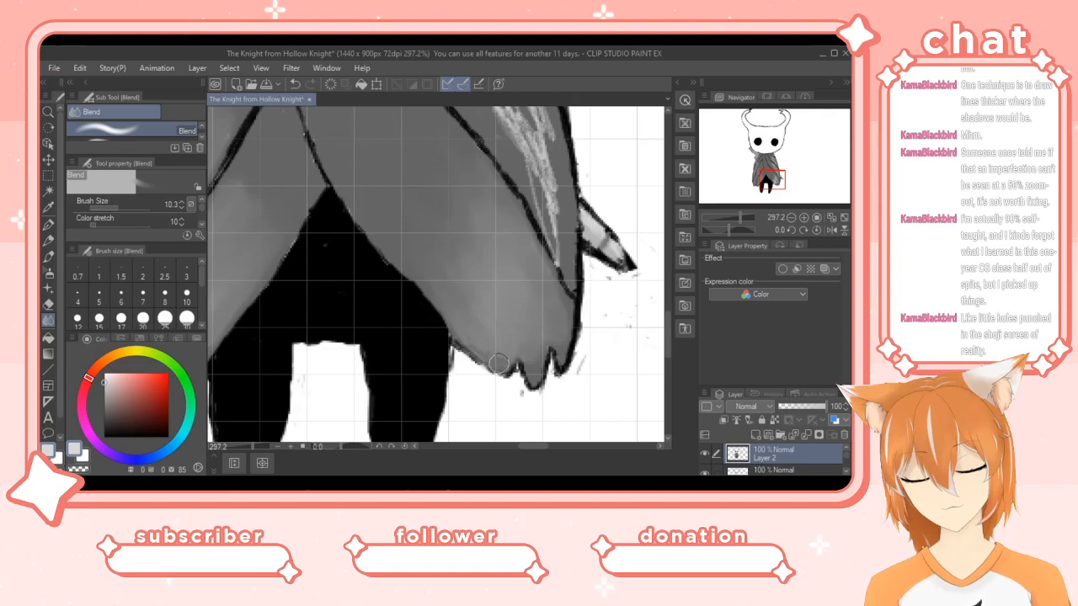
Blend the long highlight strokes along the middle fold of the cloak's right side.
drag(668, 331, 670, 307)
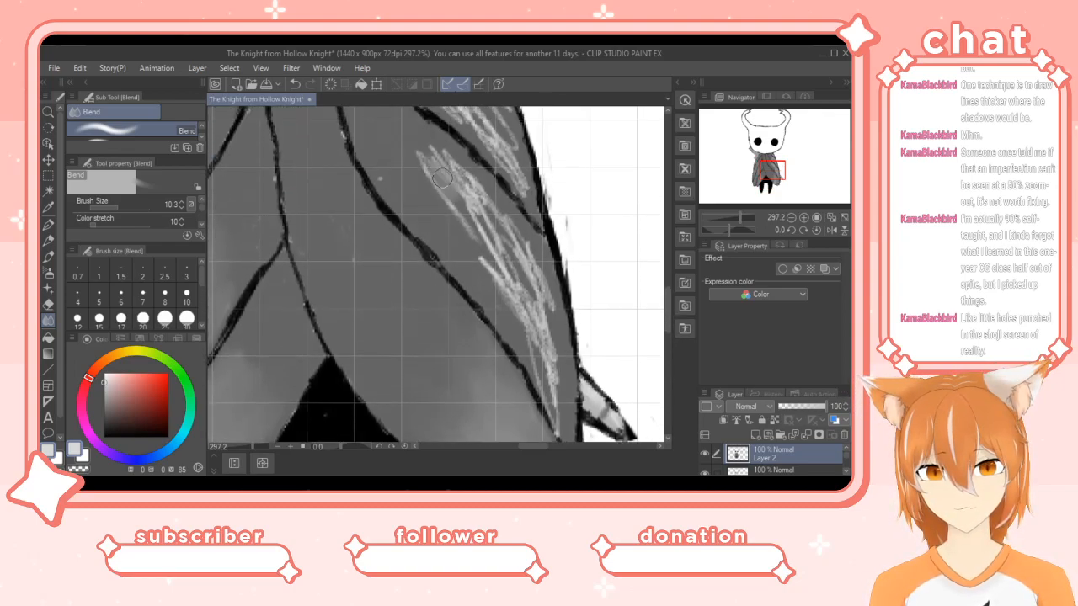
mouse_move(418, 148)
mouse_down()
mouse_move(468, 220)
mouse_move(557, 420)
mouse_move(539, 324)
mouse_move(548, 319)
mouse_move(524, 246)
mouse_move(514, 305)
mouse_up()
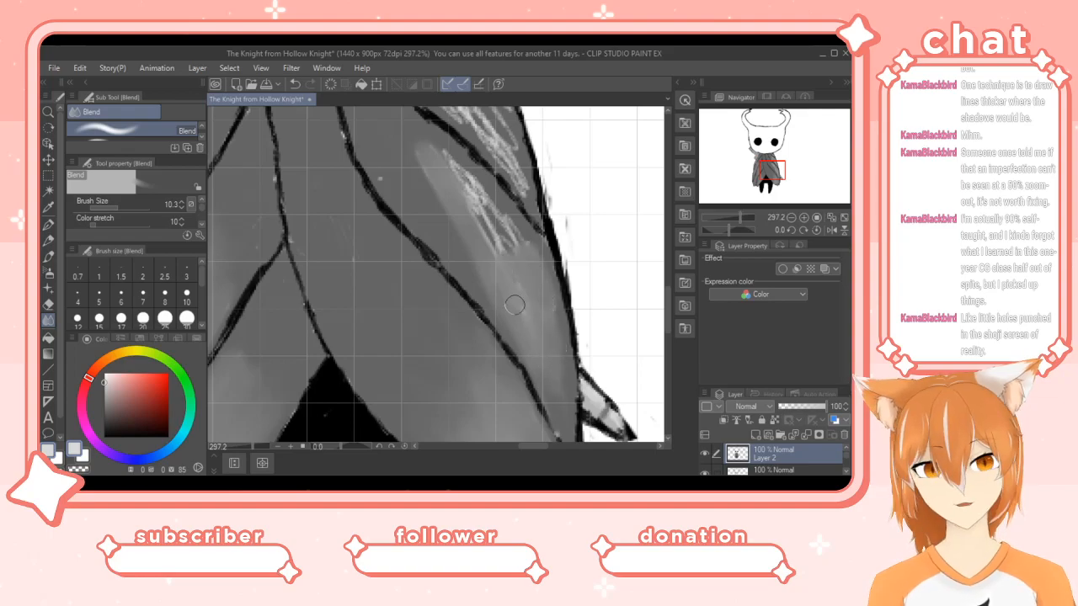
drag(501, 247, 530, 352)
mouse_move(511, 270)
mouse_down()
mouse_move(450, 164)
mouse_move(462, 192)
mouse_move(496, 218)
mouse_move(478, 191)
mouse_up()
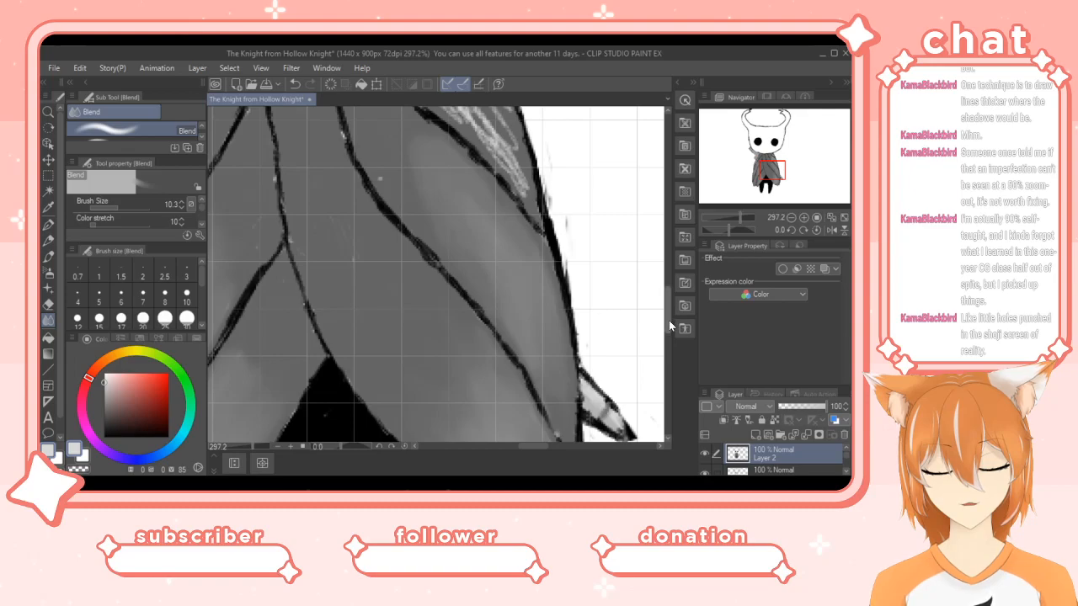
Blend the highlights on the cloak's upper right folds and smooth the gray shading just below the center of the collar.
scroll(668, 320, up, 5)
mouse_move(444, 230)
mouse_down()
mouse_move(458, 264)
mouse_move(415, 228)
mouse_move(497, 307)
mouse_move(524, 355)
mouse_move(495, 262)
mouse_move(500, 289)
mouse_move(467, 241)
mouse_move(418, 208)
mouse_move(444, 199)
mouse_up()
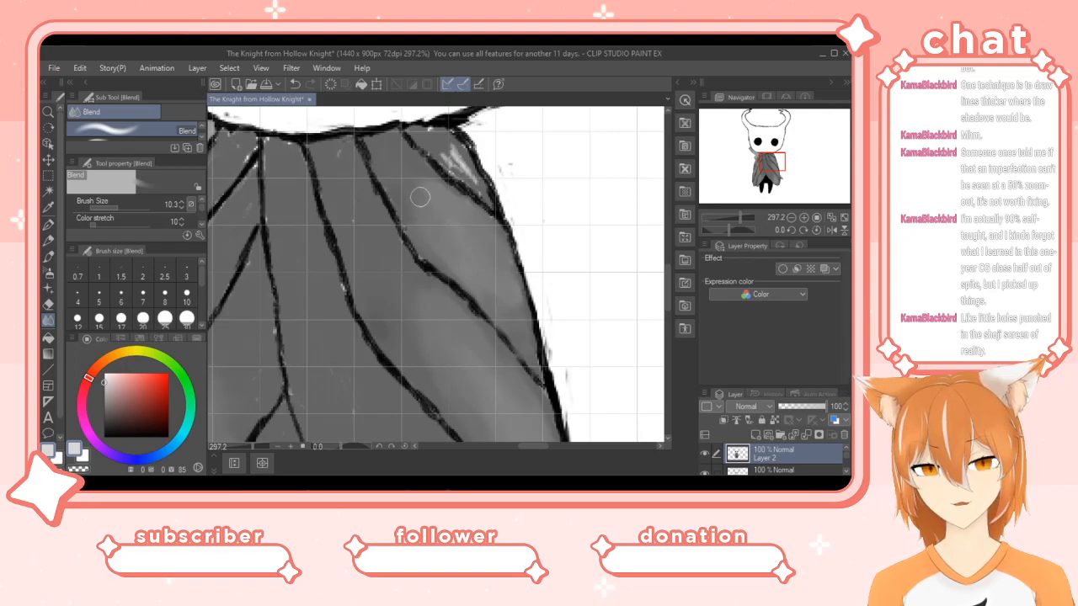
drag(436, 150, 481, 193)
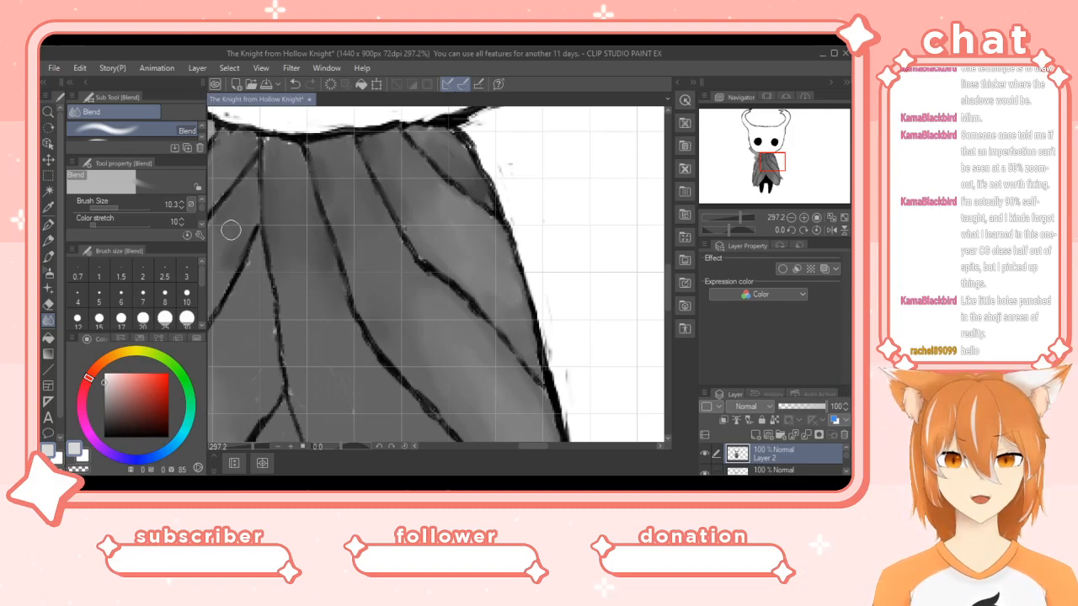
drag(537, 446, 529, 447)
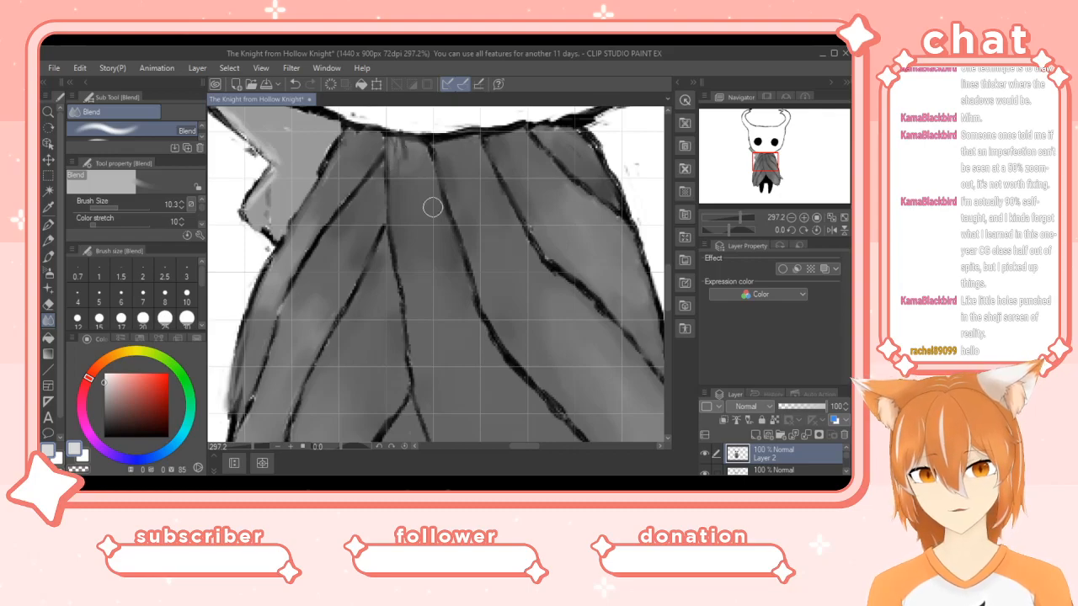
drag(394, 153, 412, 192)
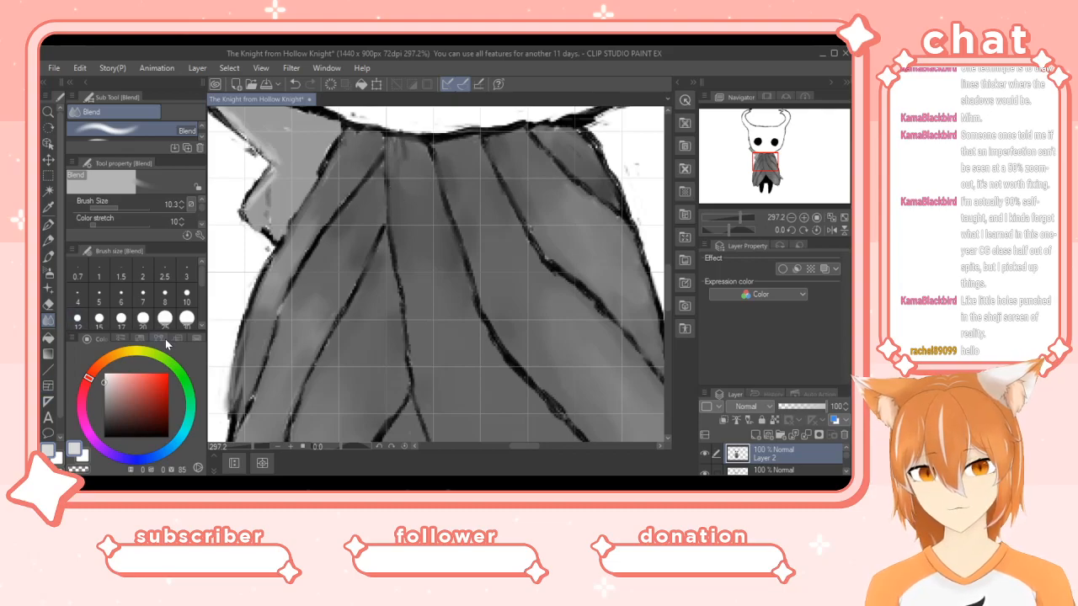
Test gray 62 strokes on the center fold below the collar, cover them with gray 36, and smooth the area with the Blend tool.
click(48, 258)
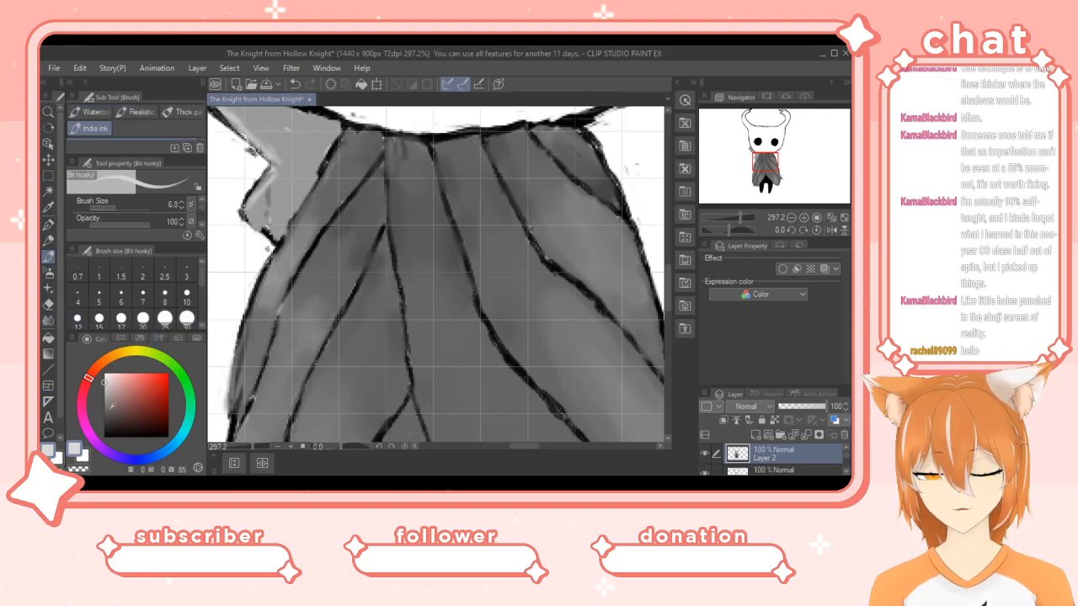
drag(104, 381, 104, 396)
mouse_move(416, 161)
mouse_down()
mouse_move(397, 155)
mouse_move(401, 163)
mouse_up()
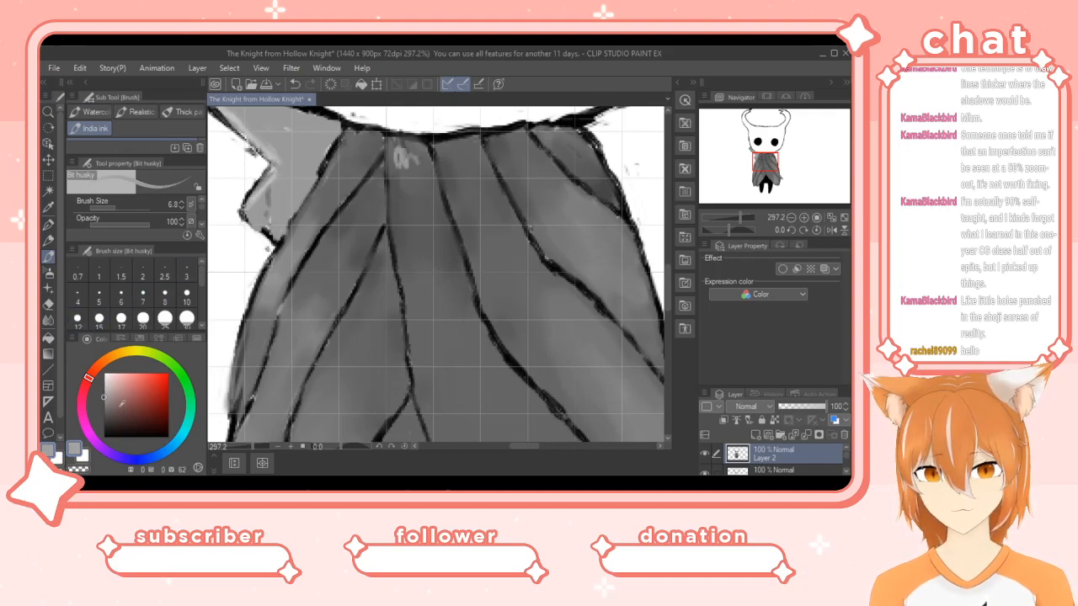
drag(104, 407, 104, 412)
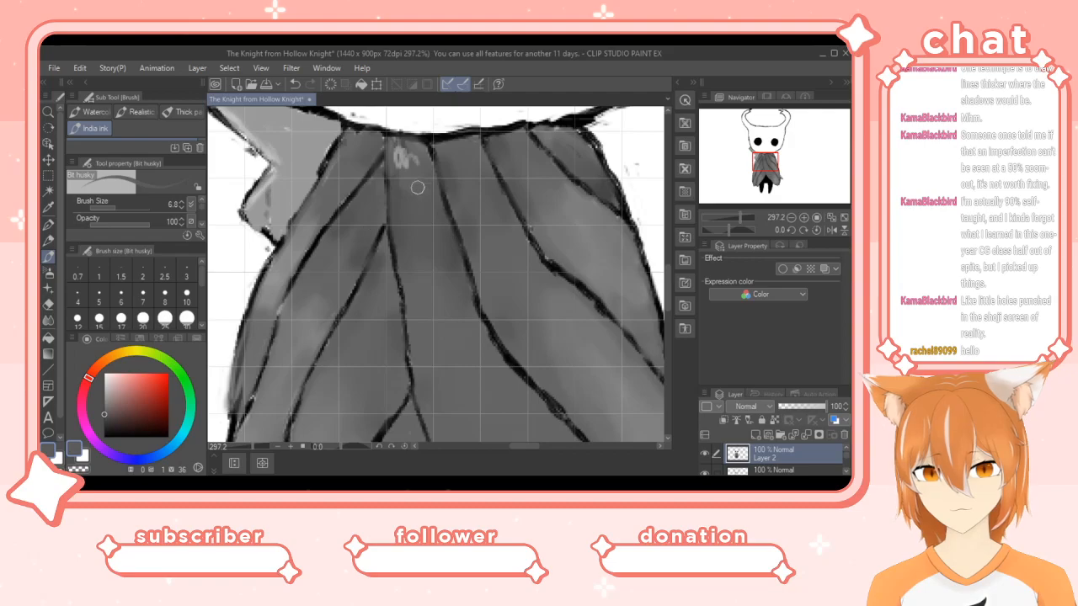
drag(405, 156, 391, 154)
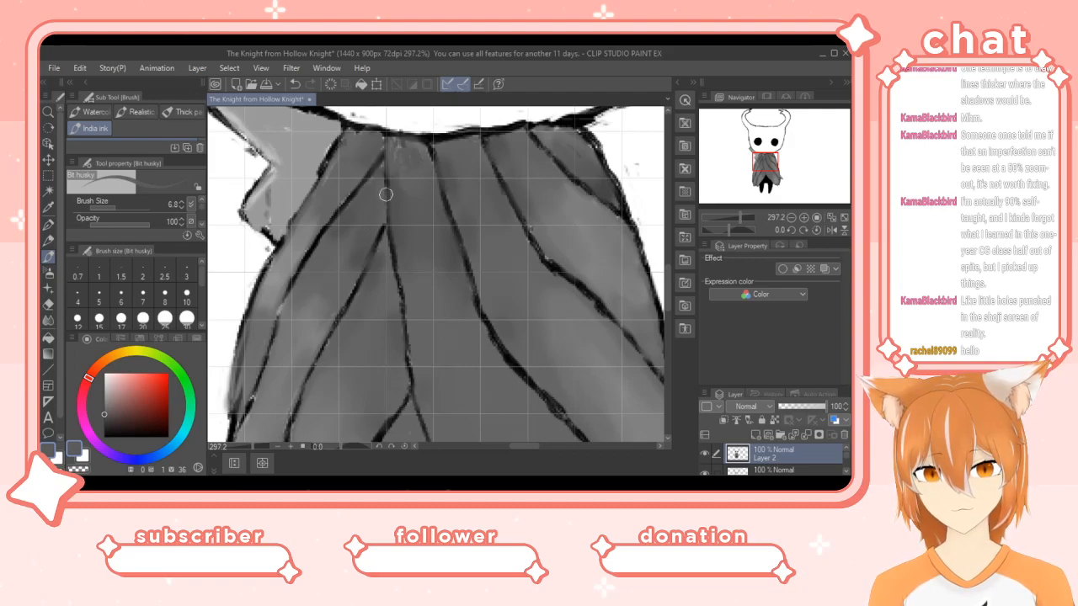
key(j)
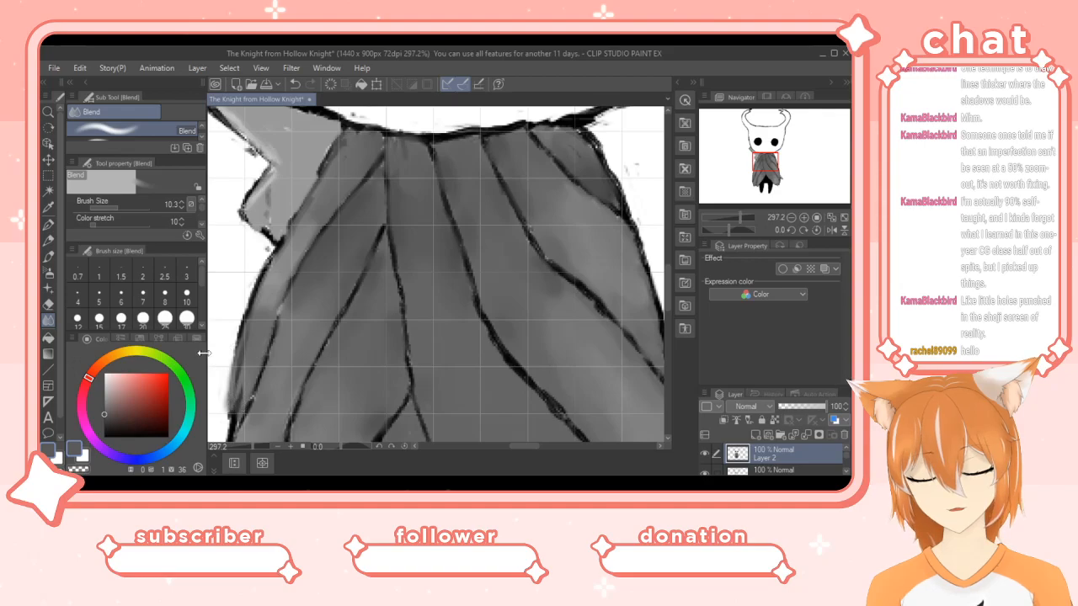
Paint gray 36 shading along the cloak's left edge with the Bit husky brush and smooth the left folds with the Blend tool.
click(55, 253)
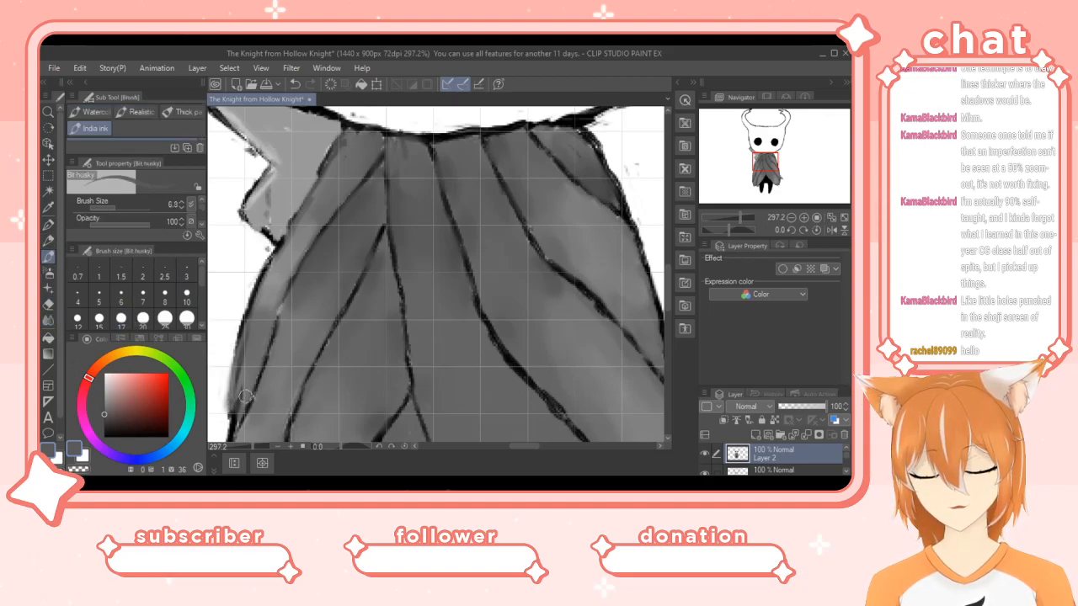
drag(249, 330, 247, 352)
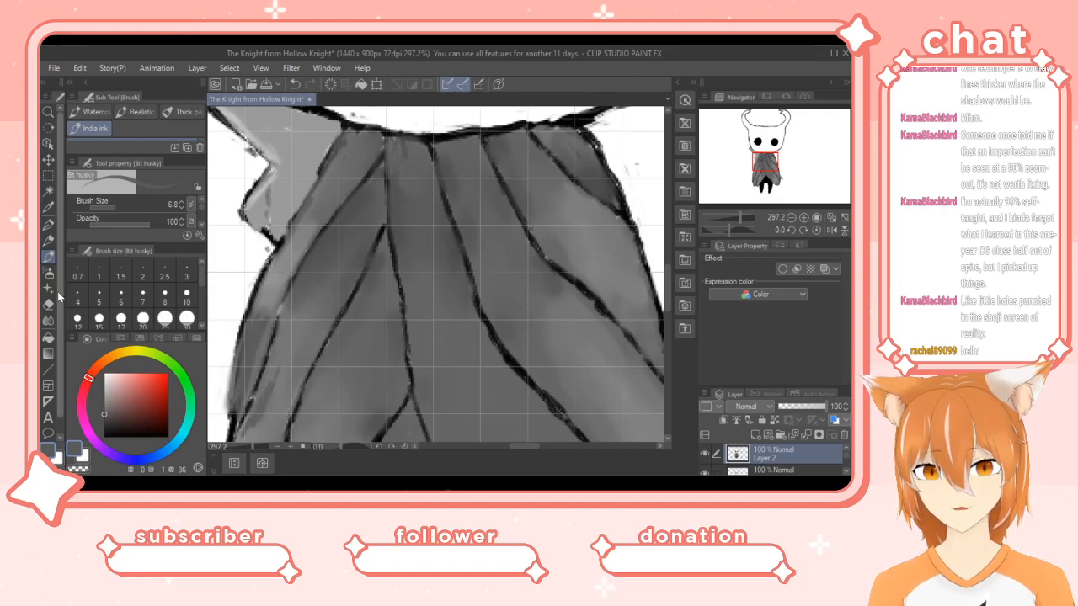
click(48, 320)
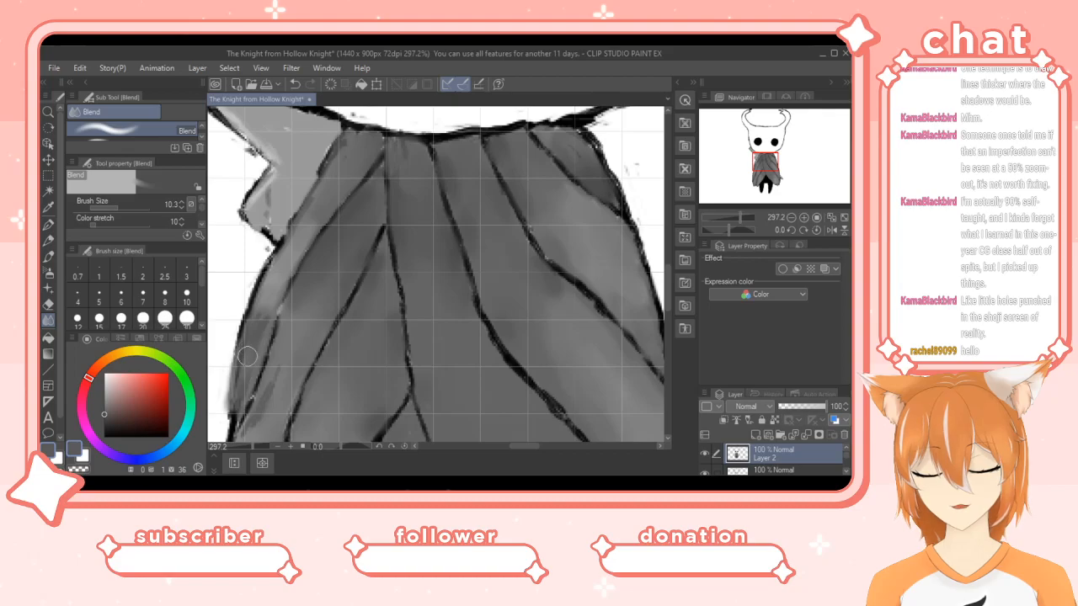
mouse_move(252, 332)
mouse_down()
mouse_move(240, 380)
mouse_move(251, 363)
mouse_move(275, 377)
mouse_move(257, 418)
mouse_up()
mouse_move(327, 289)
mouse_down()
mouse_move(308, 284)
mouse_move(368, 204)
mouse_move(347, 263)
mouse_up()
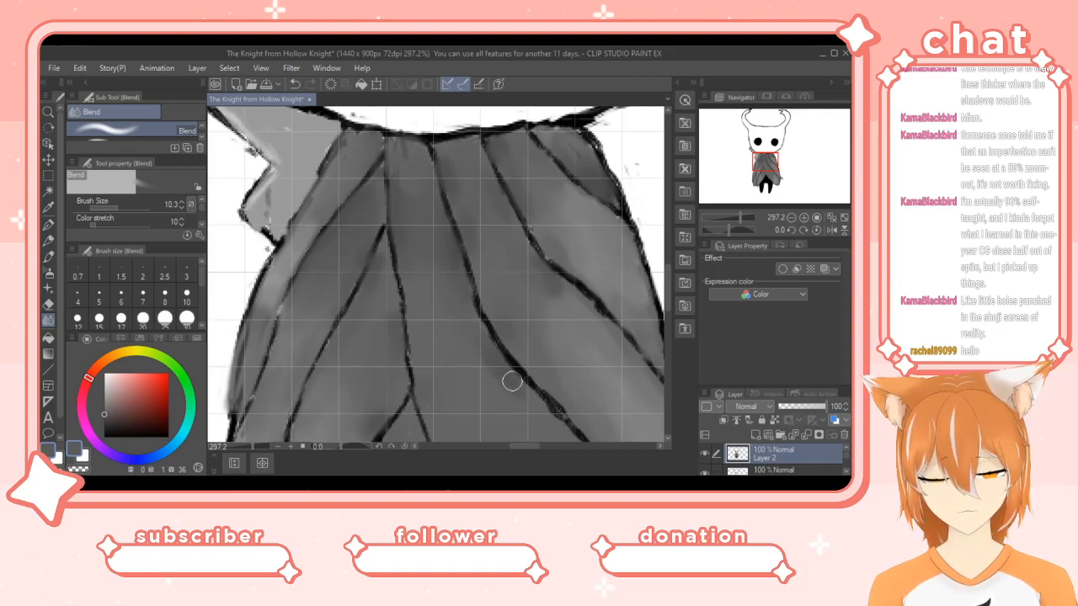
Blend the shading along the two long fold lines on the cloak's right side with the Blend tool at size 10.3.
mouse_move(510, 376)
mouse_down()
mouse_move(537, 399)
mouse_move(488, 364)
mouse_move(491, 381)
mouse_move(541, 426)
mouse_move(462, 312)
mouse_move(458, 282)
mouse_move(515, 391)
mouse_move(479, 354)
mouse_move(439, 223)
mouse_move(484, 256)
mouse_move(505, 312)
mouse_move(566, 405)
mouse_move(542, 383)
mouse_move(591, 432)
mouse_move(593, 394)
mouse_move(545, 358)
mouse_move(557, 395)
mouse_move(522, 371)
mouse_move(469, 385)
mouse_move(467, 426)
mouse_up()
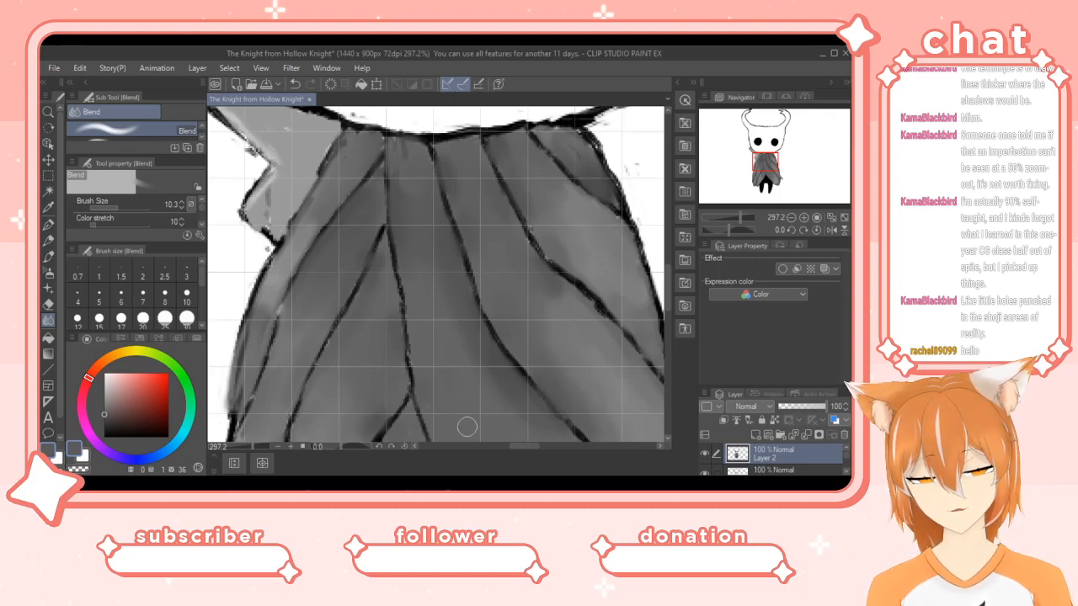
mouse_move(657, 270)
mouse_down()
mouse_move(593, 291)
mouse_move(555, 255)
mouse_move(563, 266)
mouse_move(510, 177)
mouse_up()
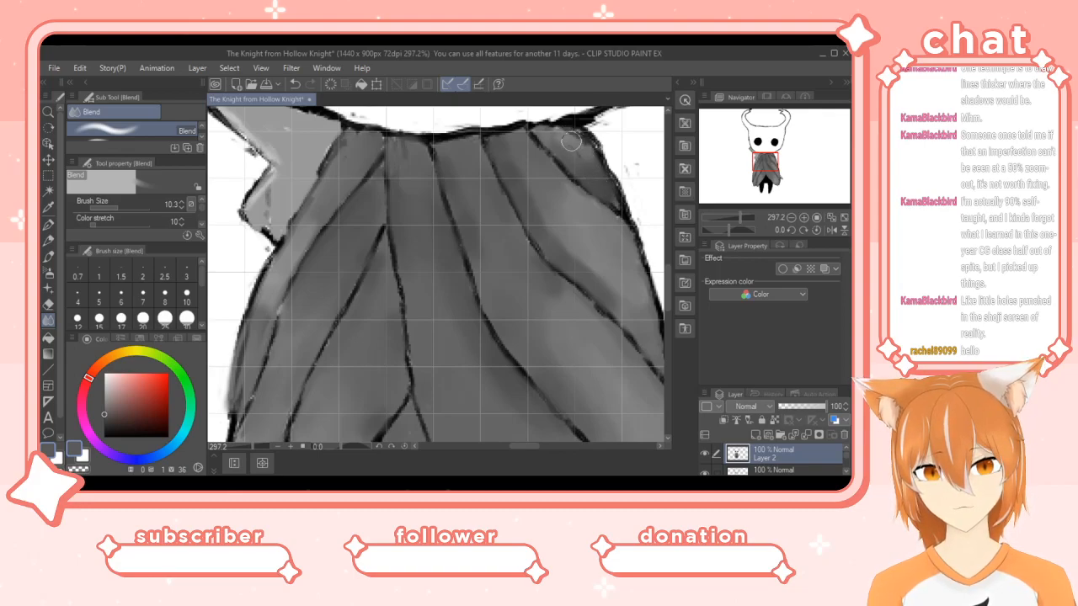
key(p)
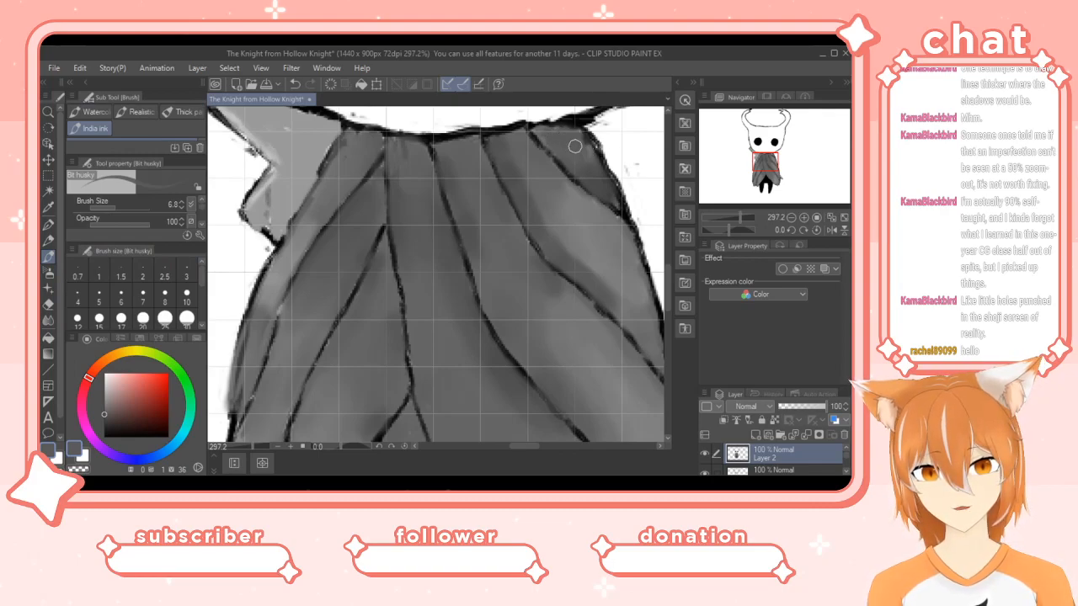
click(48, 321)
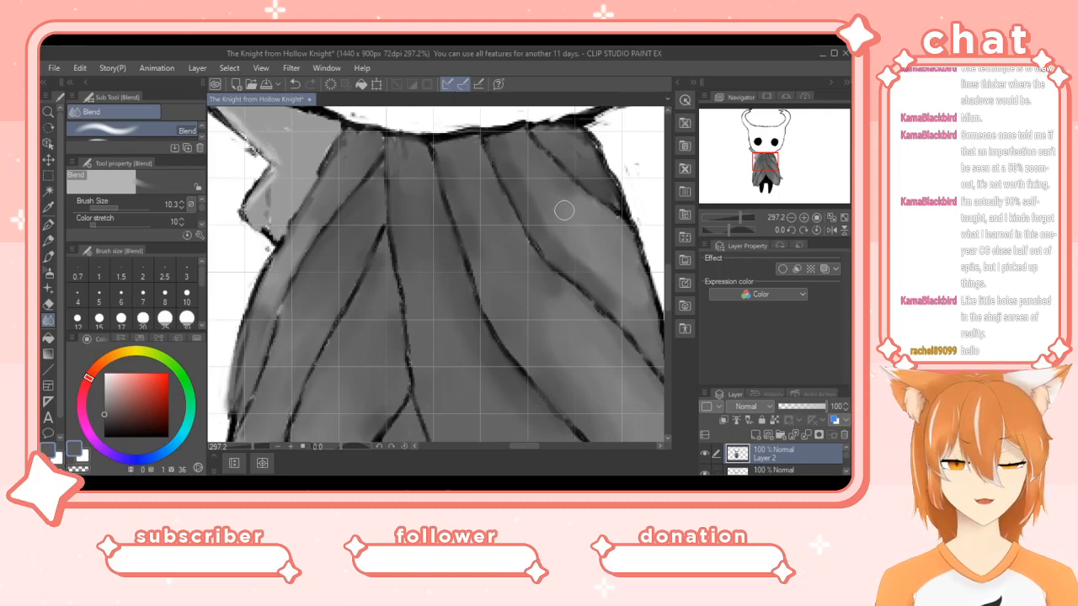
Smooth the gray shading along the cloak's ragged bottom hem with the Blend tool at size 10.3.
scroll(665, 293, down, 5)
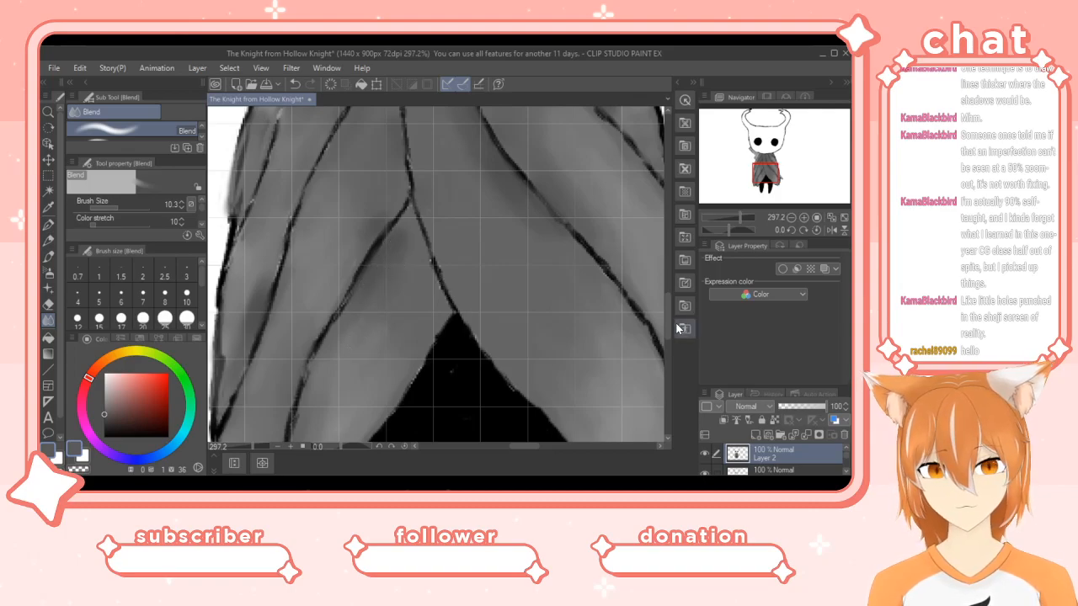
scroll(668, 328, down, 1)
scroll(669, 327, down, 5)
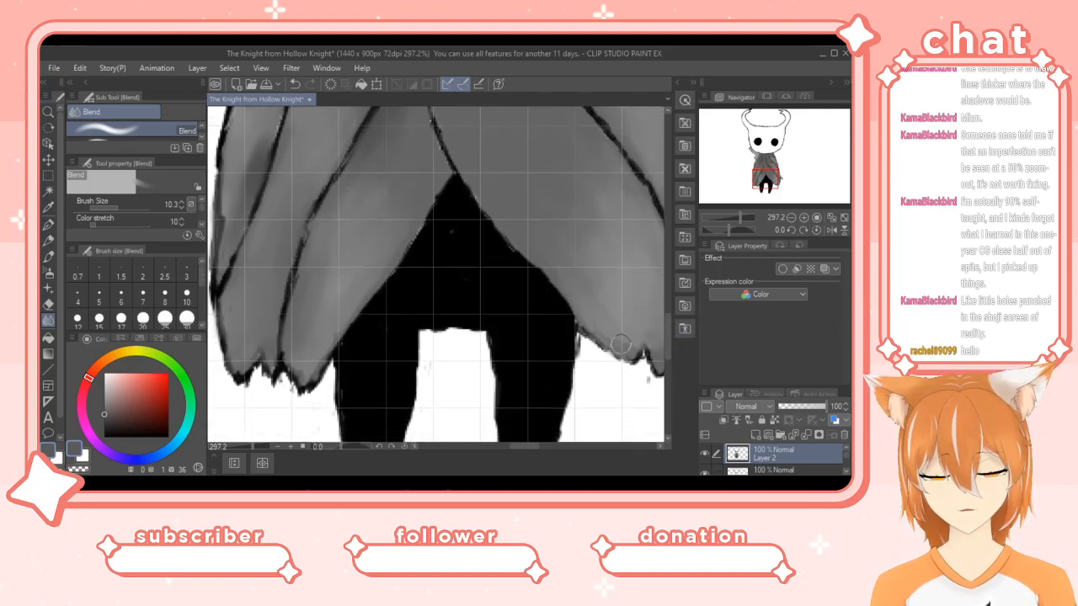
mouse_move(298, 351)
mouse_down()
mouse_move(299, 371)
mouse_move(310, 349)
mouse_up()
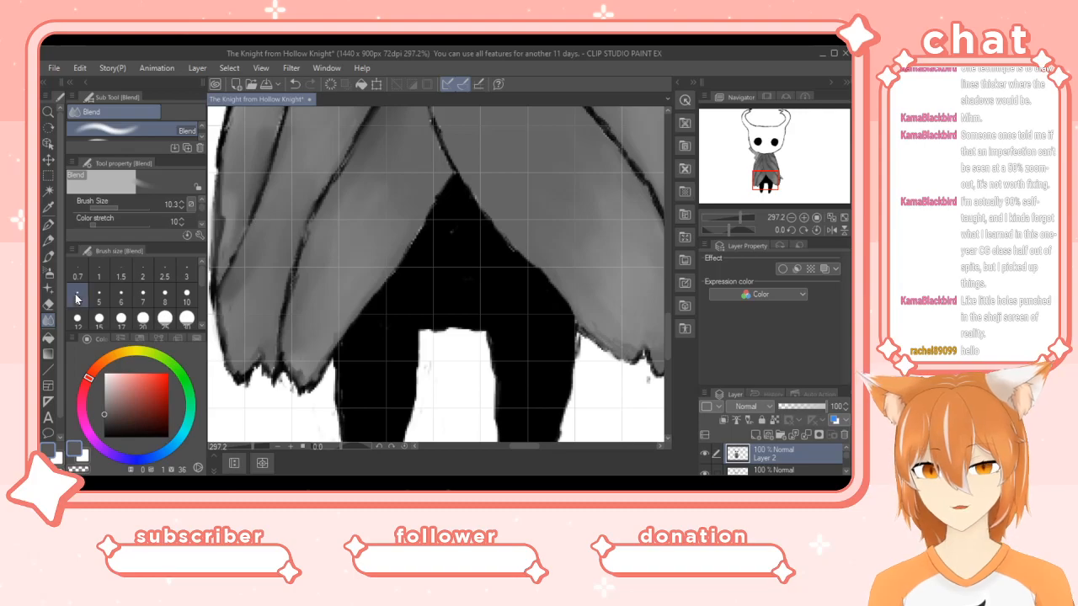
click(48, 256)
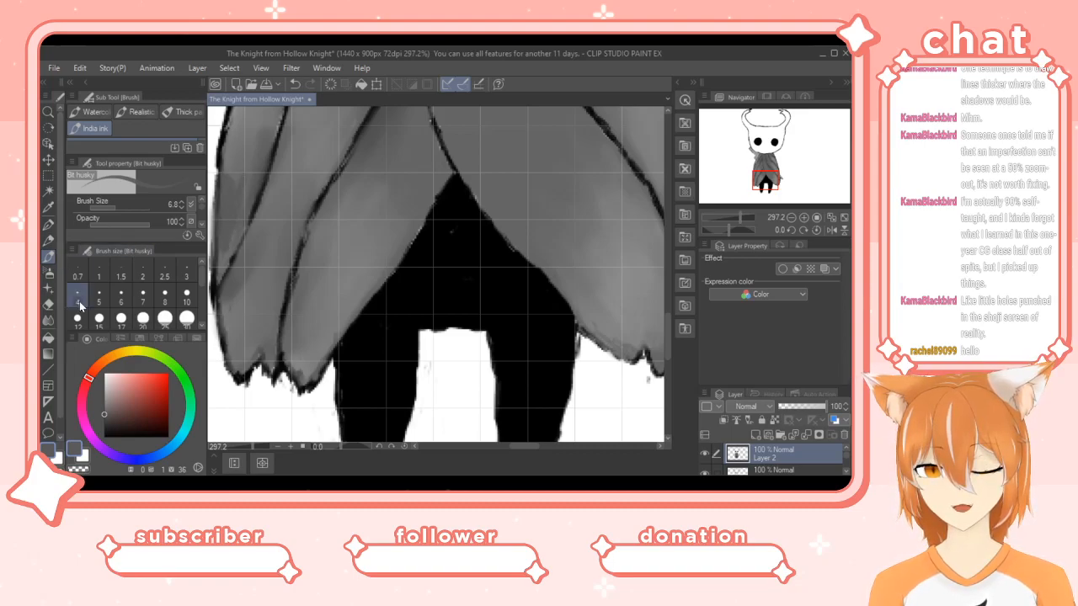
click(49, 303)
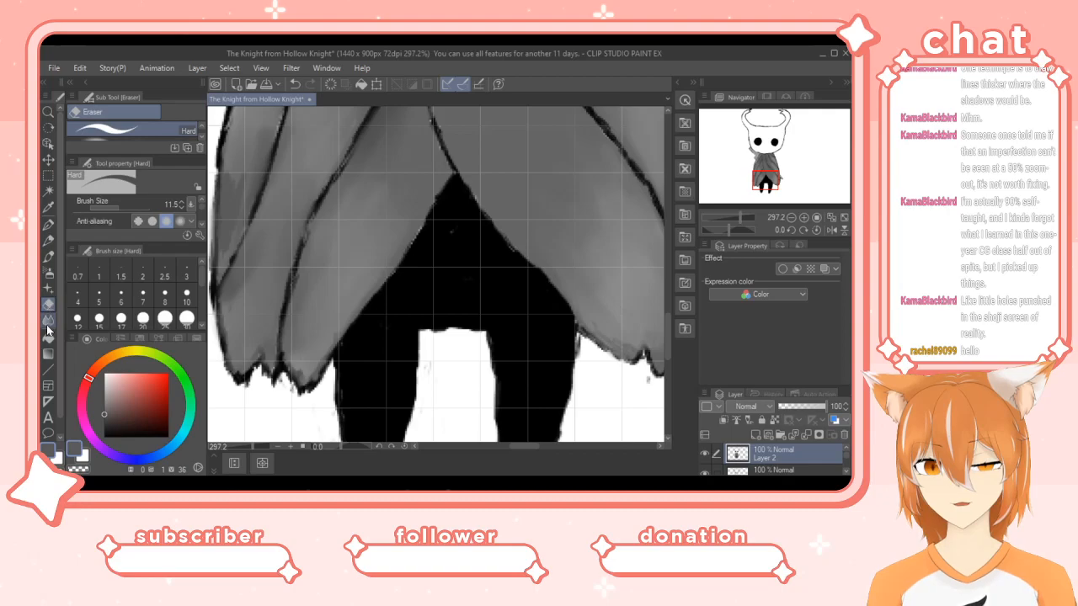
click(49, 322)
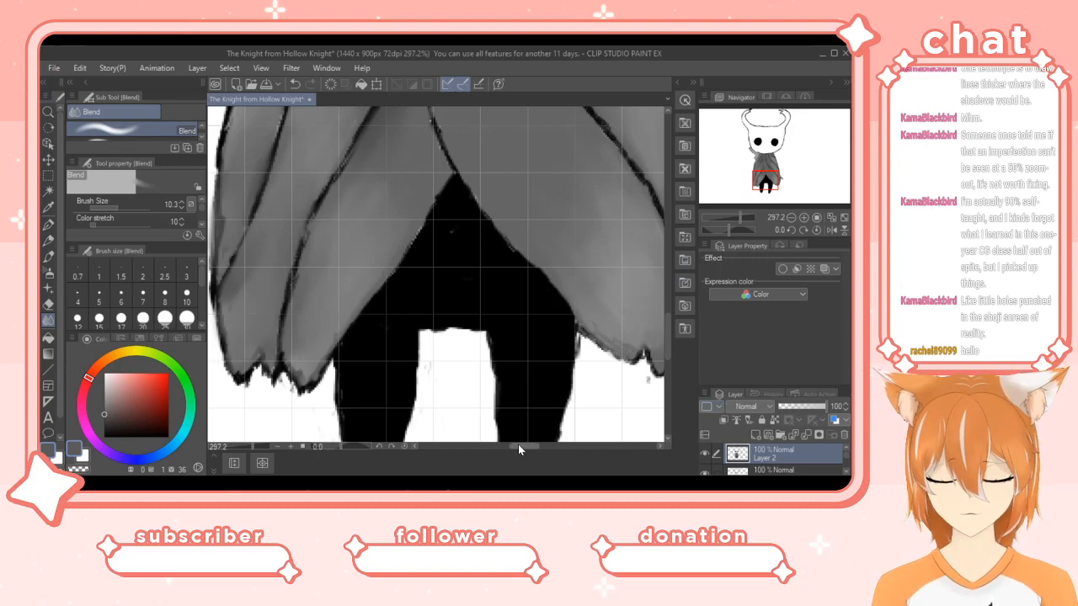
Ink over the cloak's left outline in near-black with the Bit husky brush at size 6.8.
drag(255, 450, 244, 444)
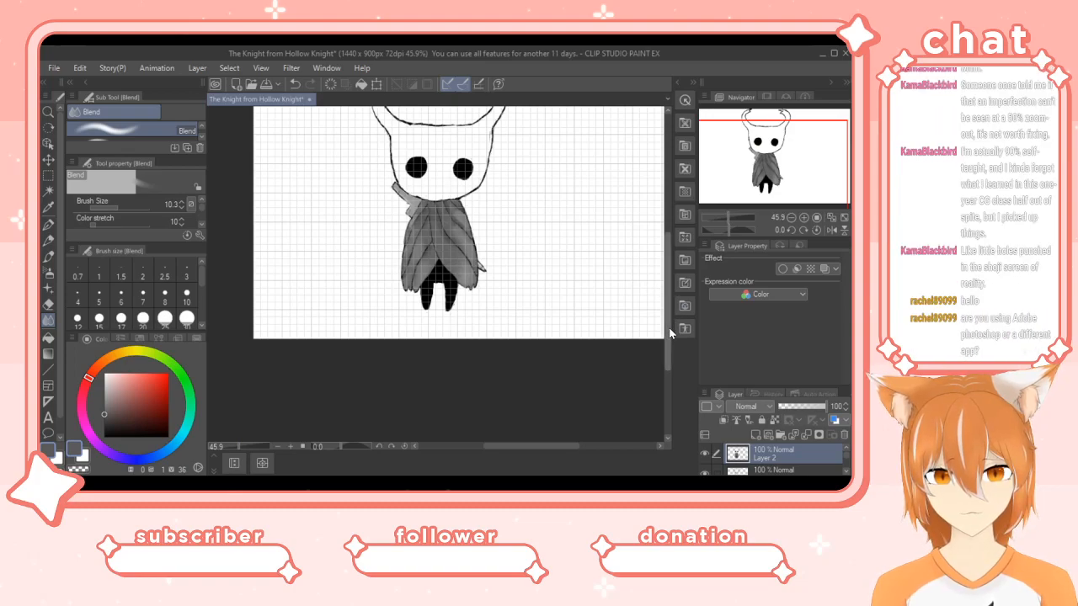
scroll(667, 318, up, 3)
scroll(669, 306, up, 1)
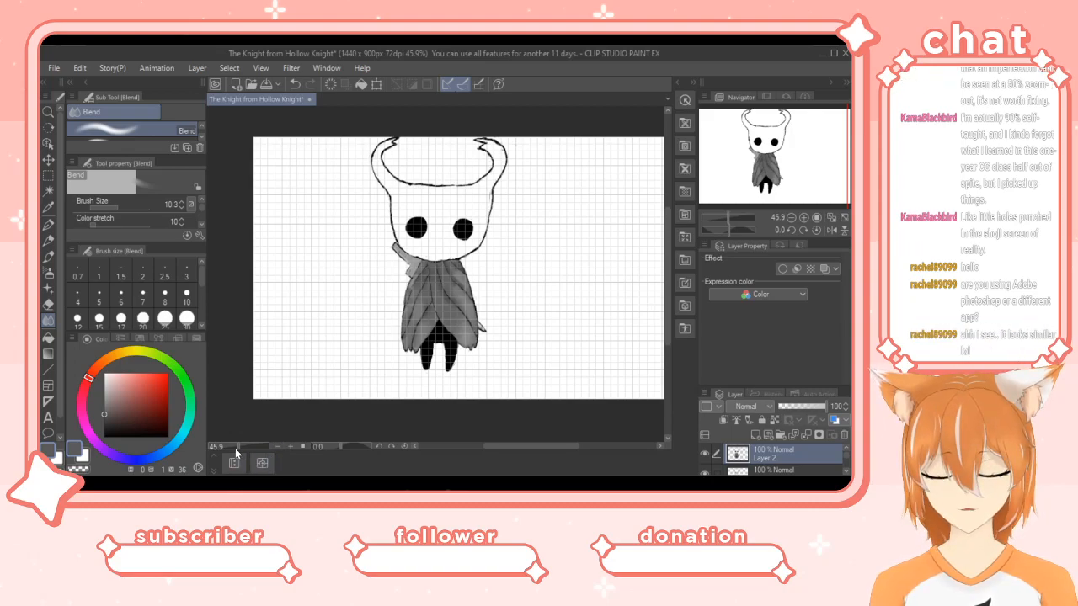
drag(238, 443, 244, 443)
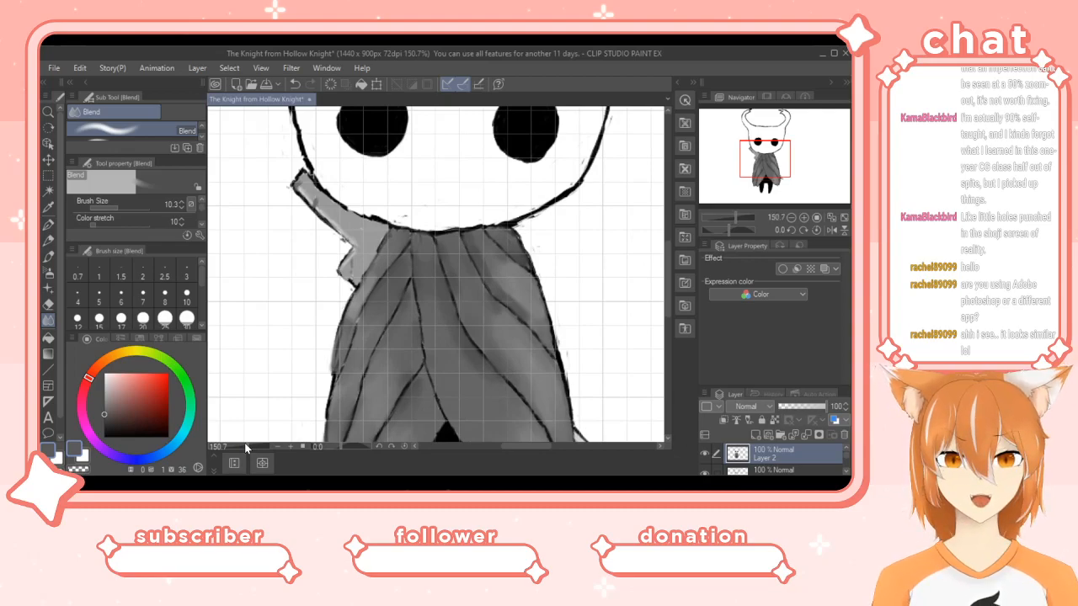
drag(106, 414, 107, 436)
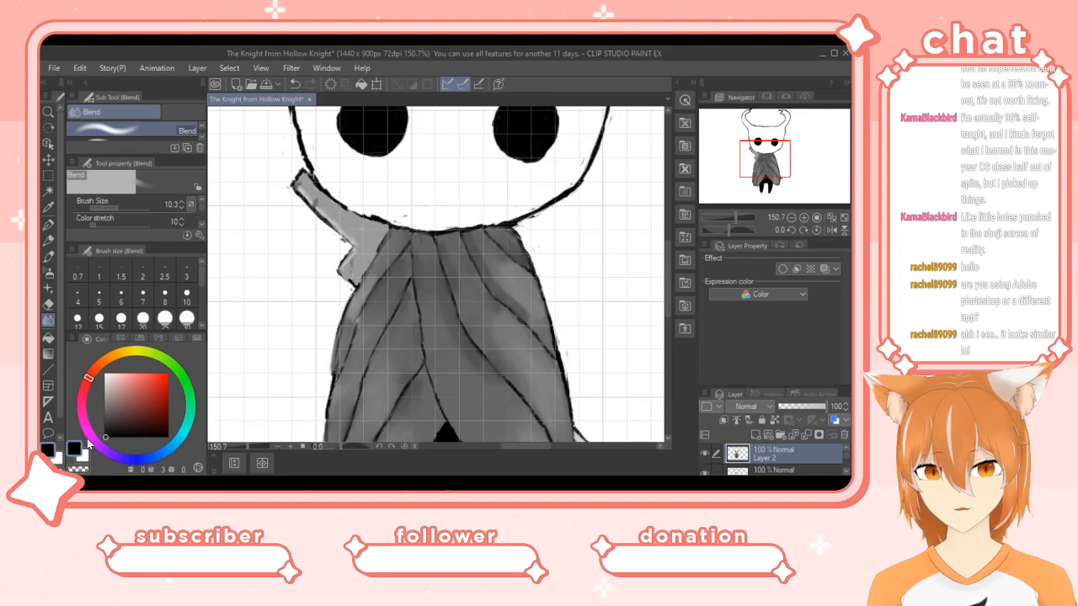
click(51, 257)
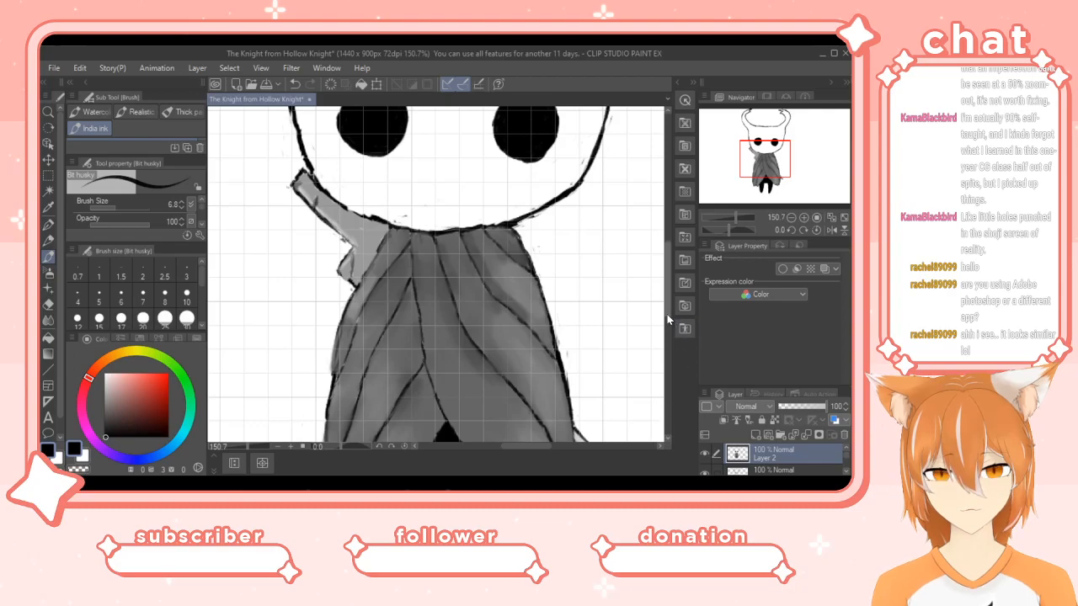
scroll(668, 308, down, 4)
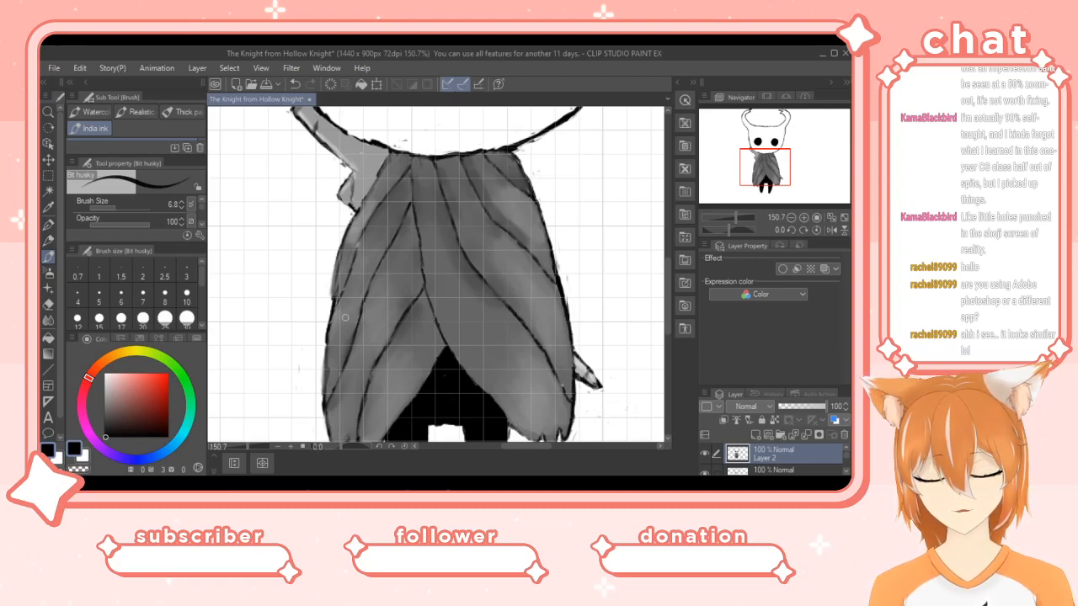
drag(246, 446, 252, 445)
drag(236, 331, 243, 230)
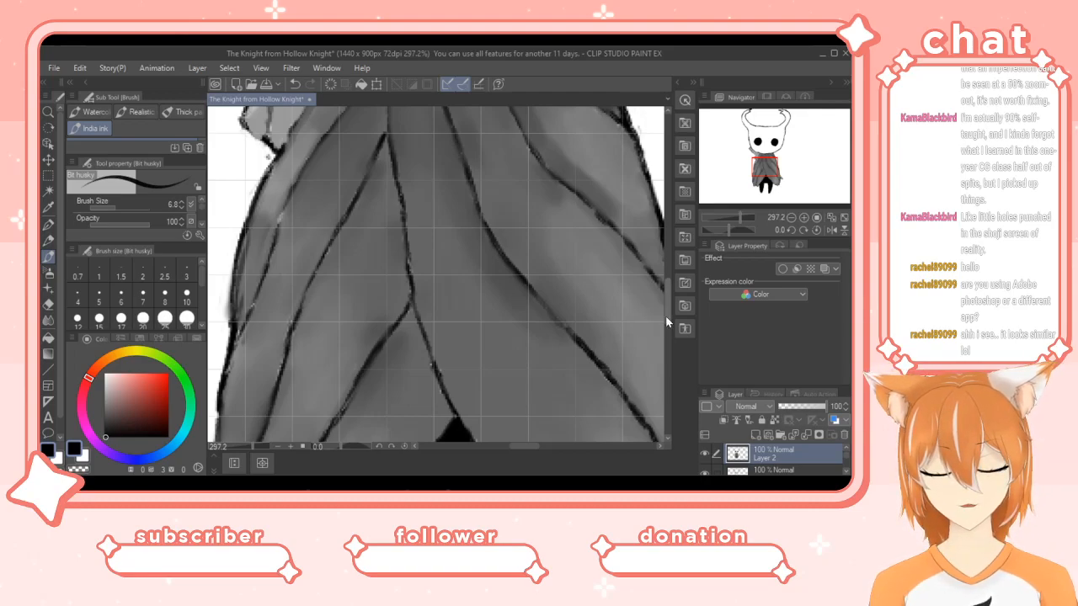
Ink over the lower outline of the light gray side piece, the adjoining cloak edge and the head line above it in near-black.
scroll(664, 316, up, 5)
scroll(671, 283, down, 1)
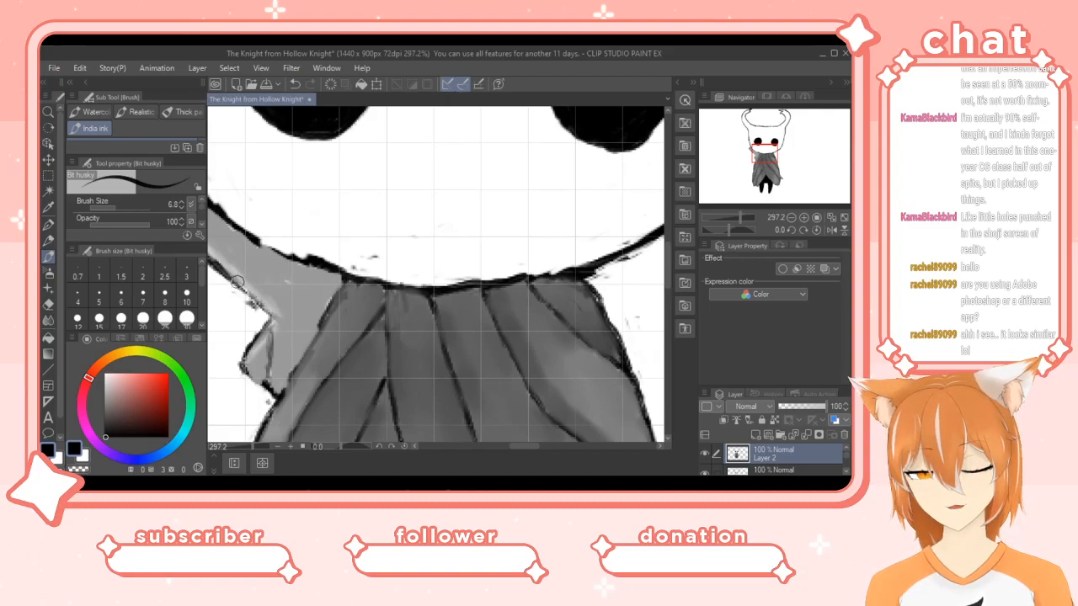
mouse_move(239, 284)
mouse_down()
mouse_move(278, 315)
mouse_move(239, 366)
mouse_move(280, 399)
mouse_up()
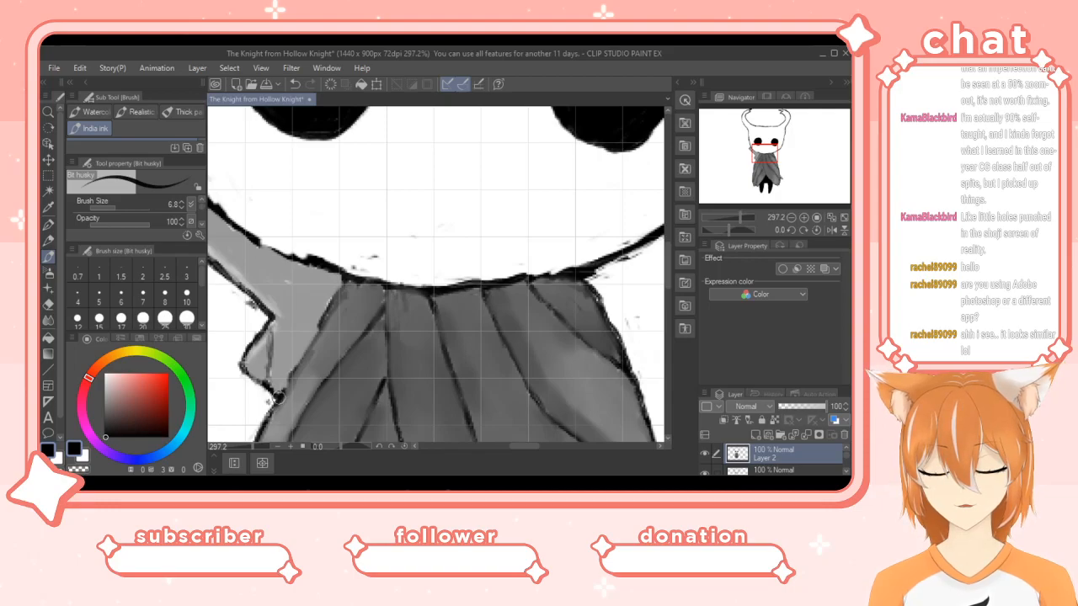
mouse_move(306, 354)
mouse_down()
mouse_move(321, 312)
mouse_move(345, 298)
mouse_up()
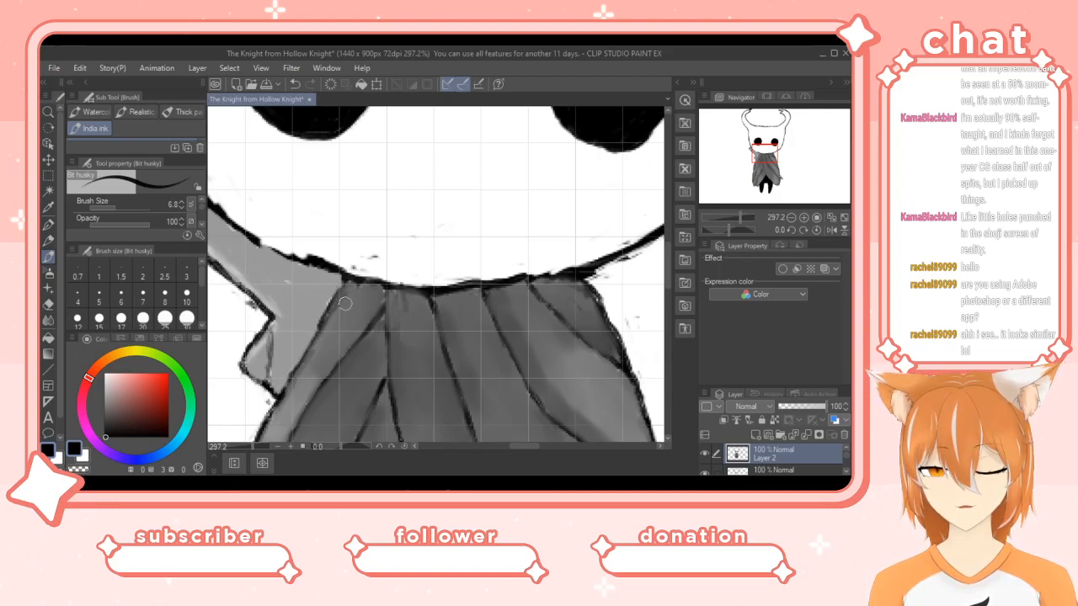
drag(255, 237, 303, 256)
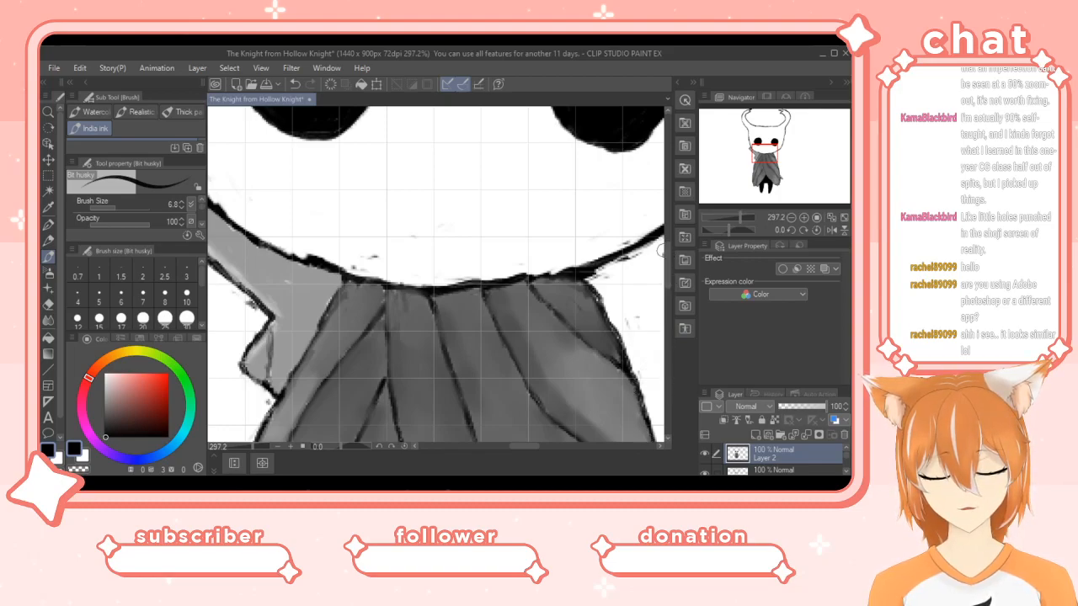
drag(668, 262, 663, 321)
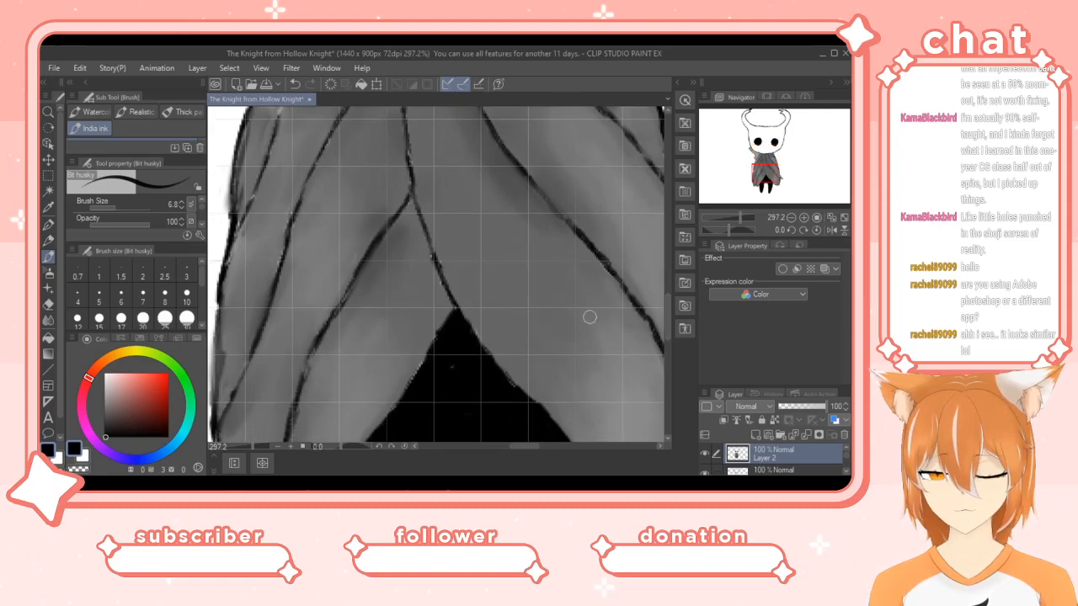
drag(106, 433, 105, 413)
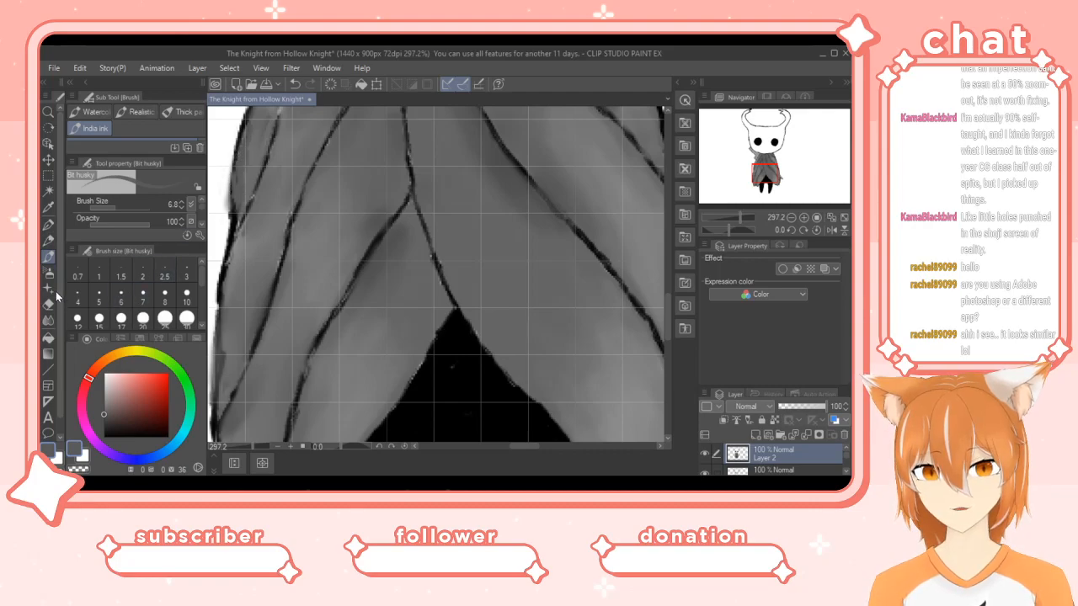
click(104, 436)
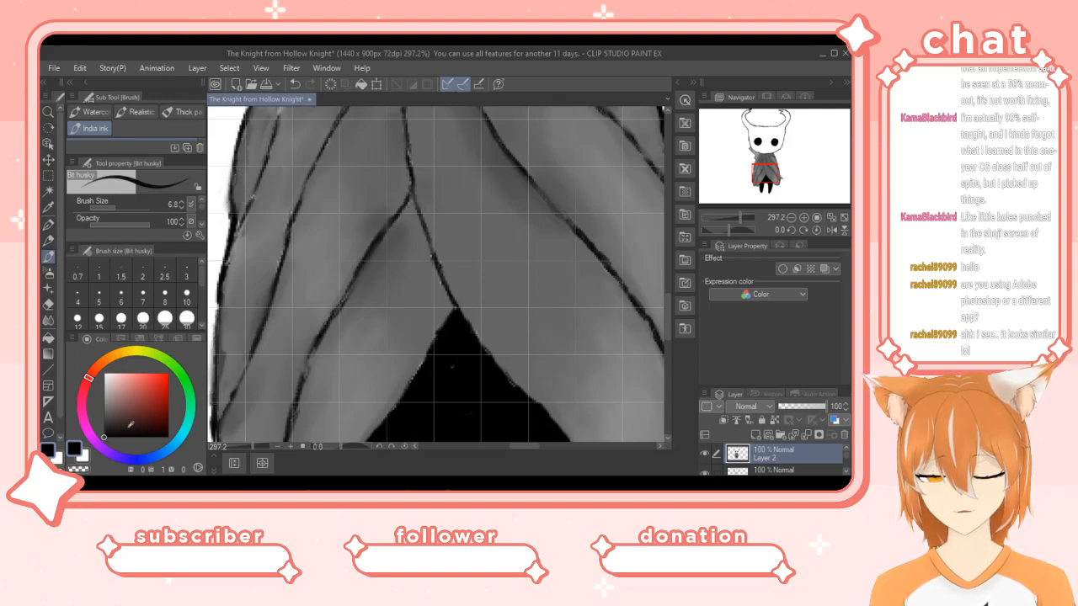
drag(105, 434, 104, 416)
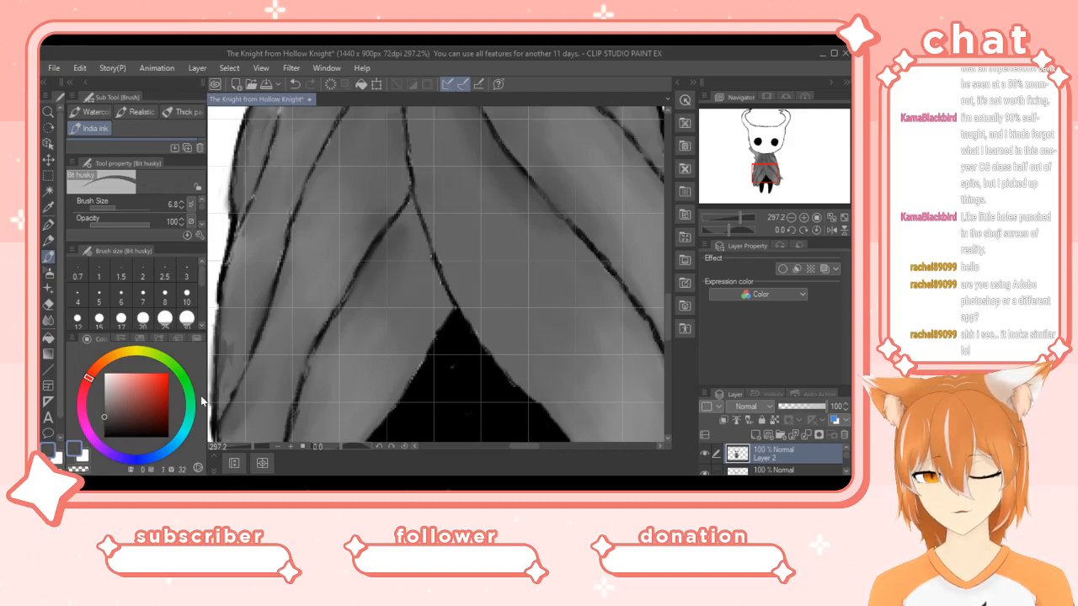
drag(105, 415, 104, 406)
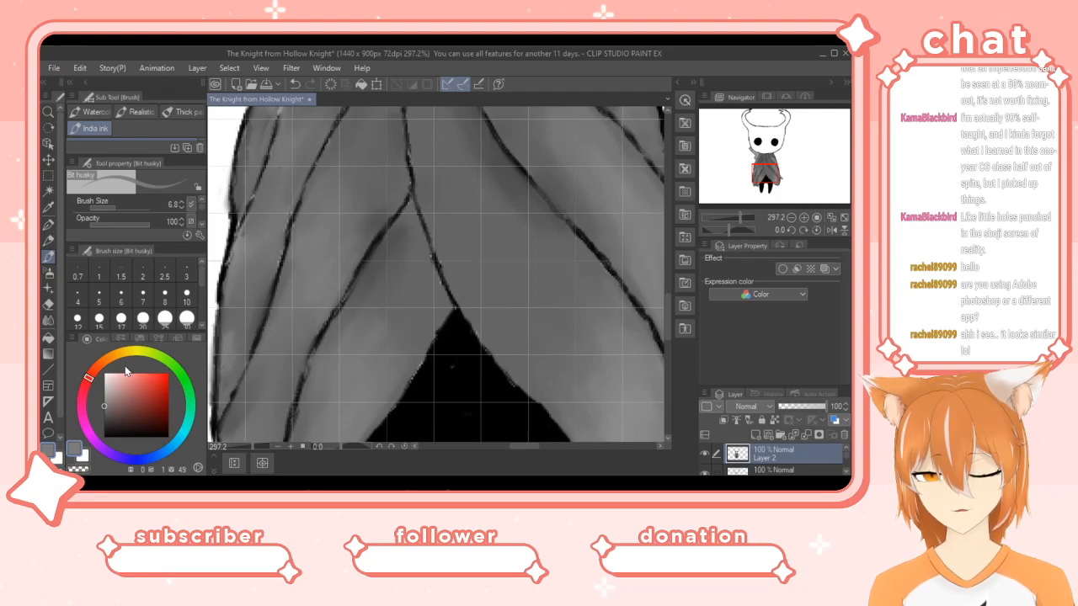
click(48, 320)
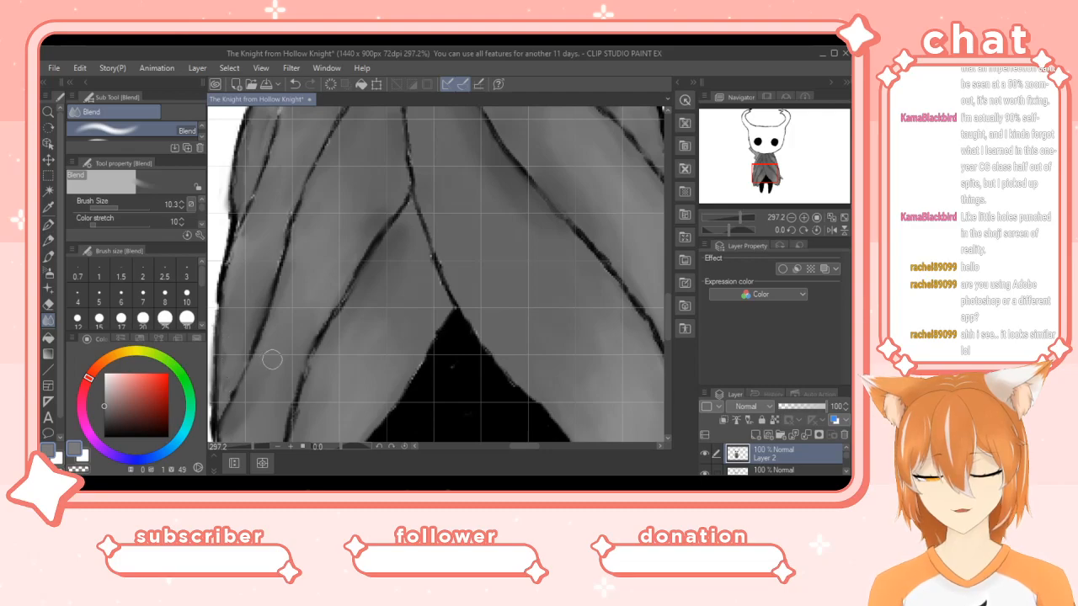
click(48, 256)
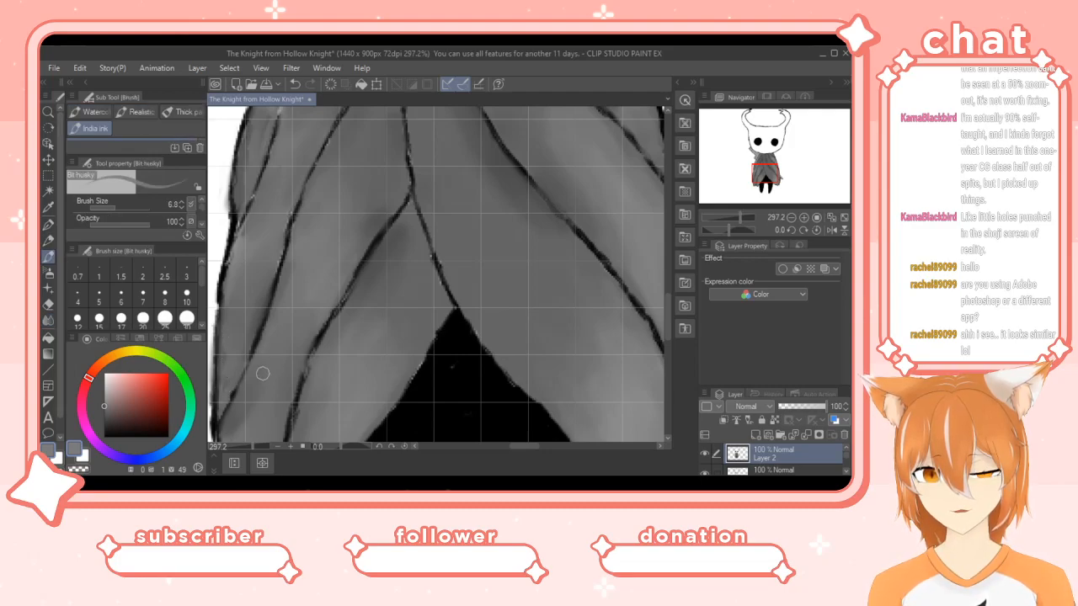
Ink over the fold line on the cloak's lower left in black with the Bit husky brush at size 6.8.
click(104, 437)
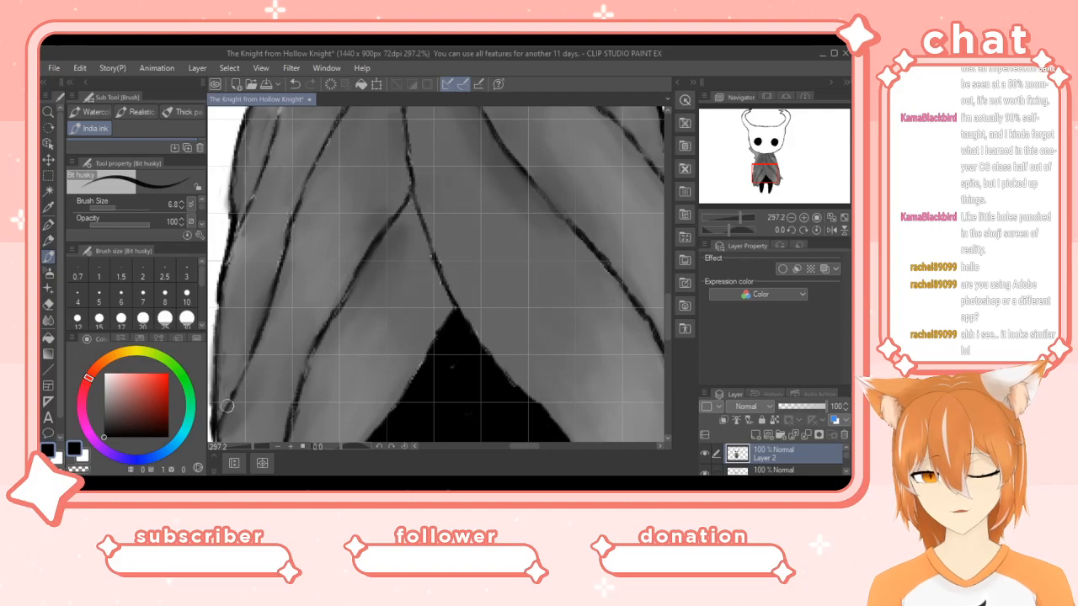
drag(291, 419, 322, 327)
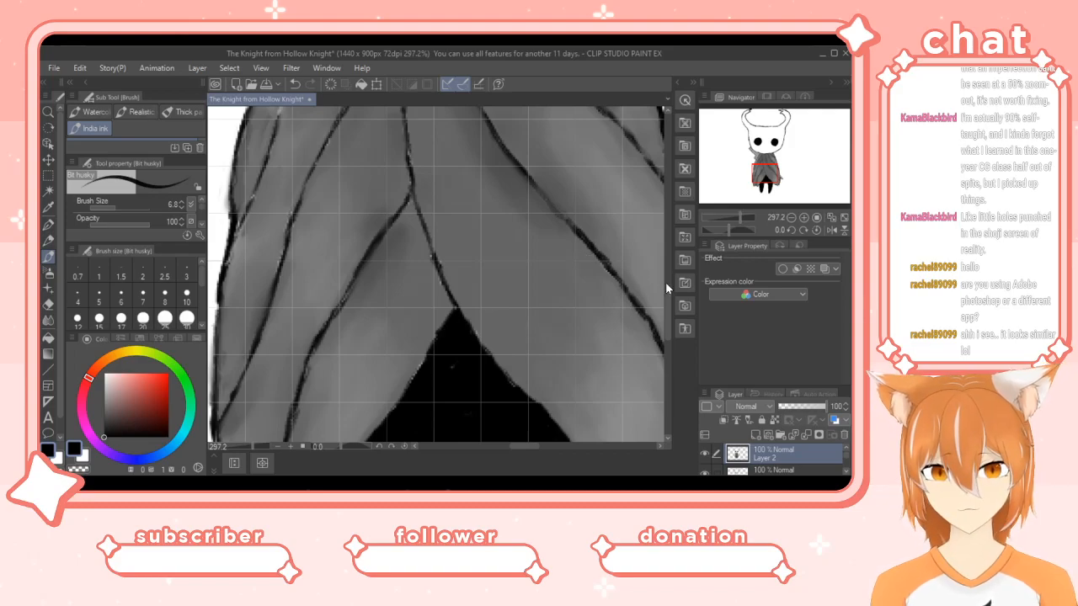
drag(665, 322, 668, 303)
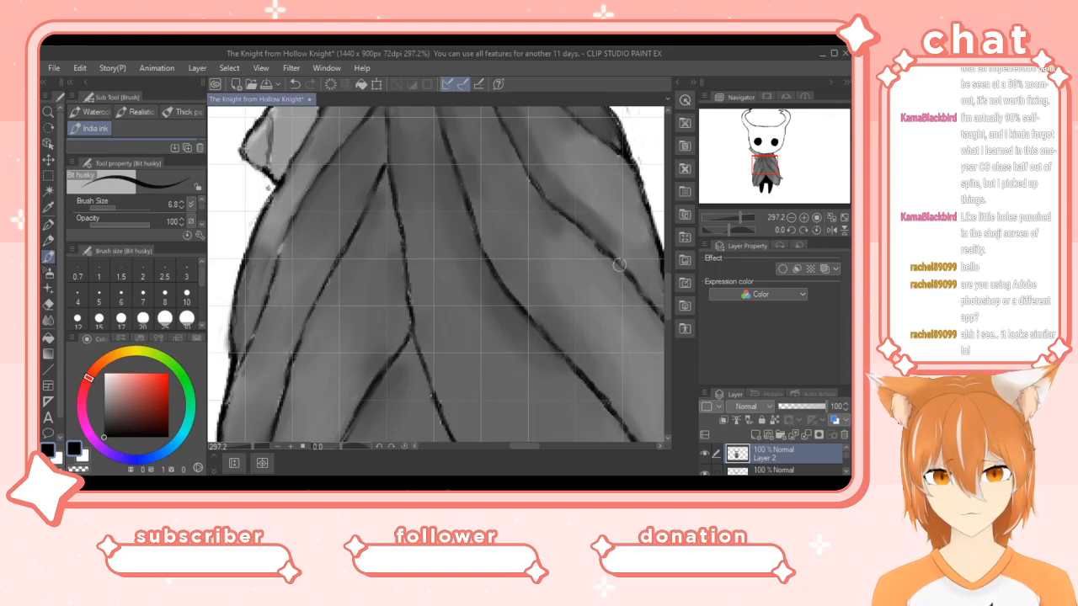
Ink over the cloak's hem outline just right of the legs in black with the Bit husky brush at size 6.8.
scroll(667, 310, down, 3)
drag(667, 309, 669, 340)
drag(589, 309, 636, 334)
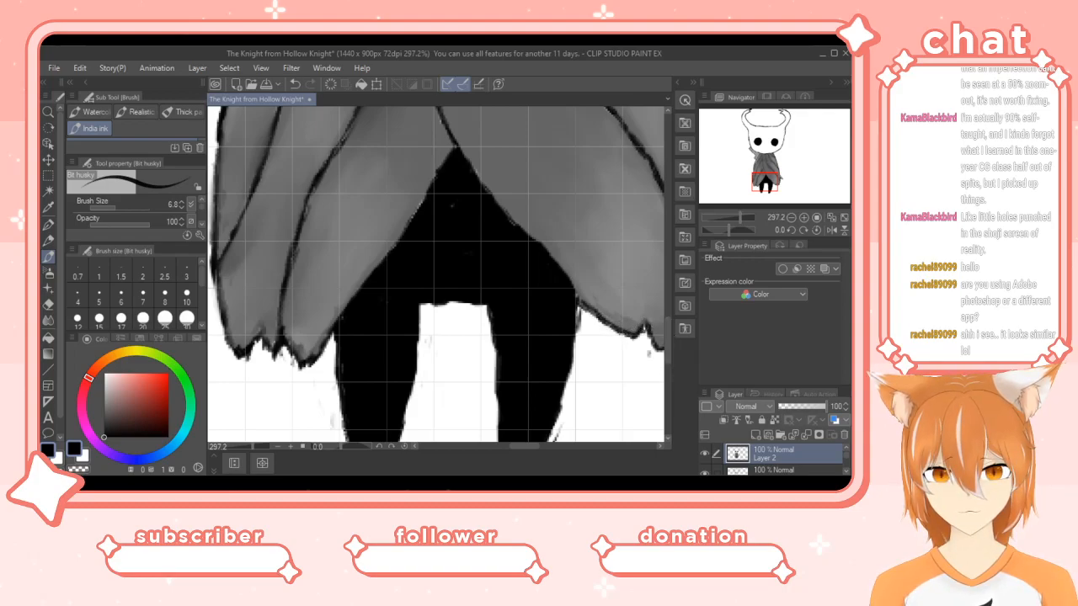
Examine the linework of the horns, cloak hem, side pieces and shoulders, and the figure as a whole.
mouse_move(668, 353)
mouse_down()
mouse_move(669, 373)
mouse_move(677, 198)
mouse_up()
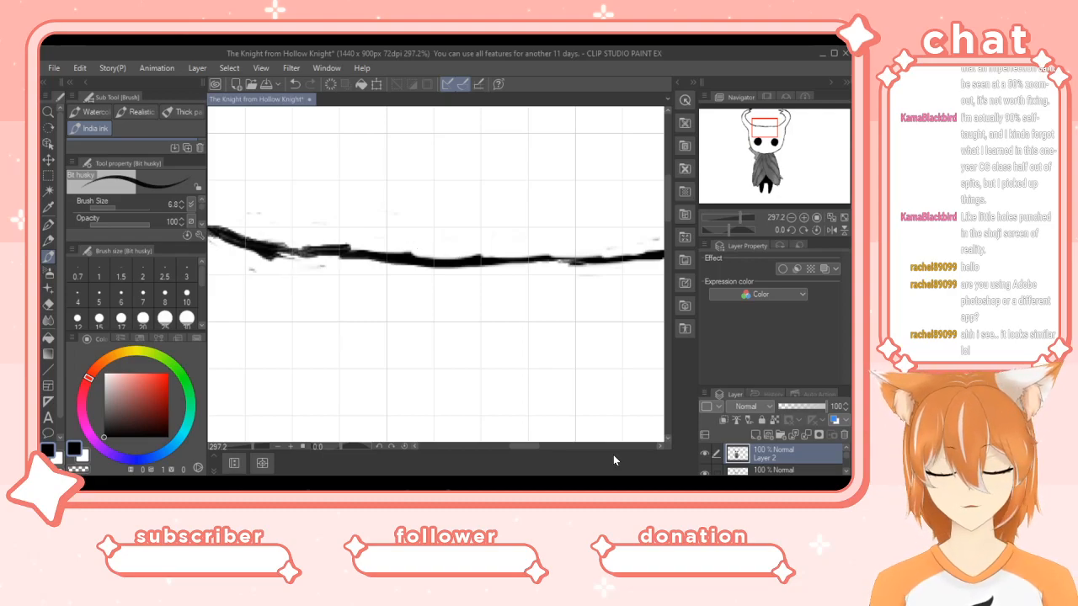
drag(531, 447, 509, 444)
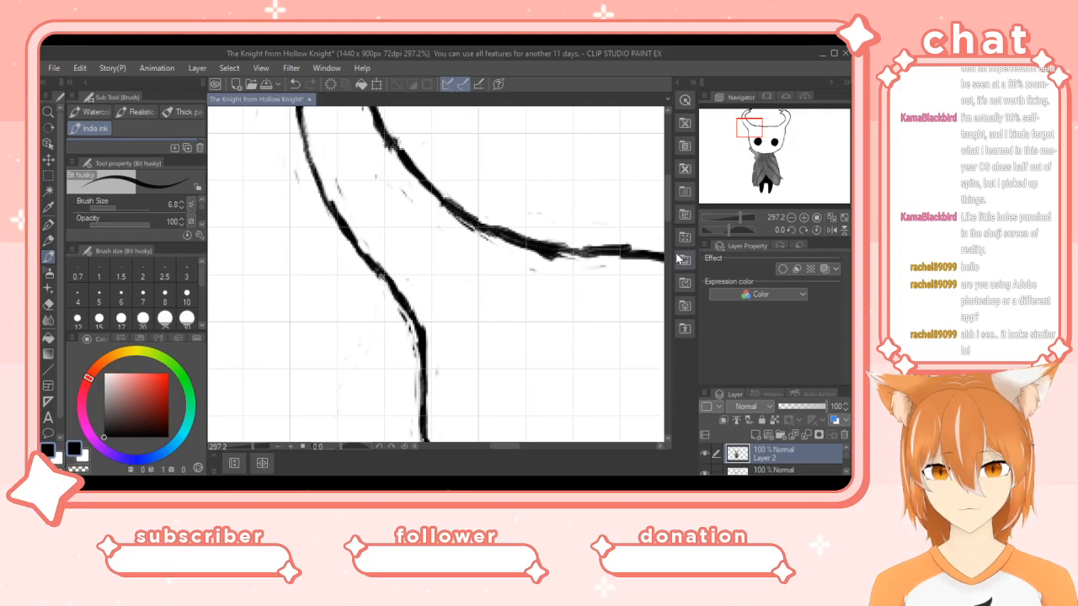
drag(669, 203, 670, 181)
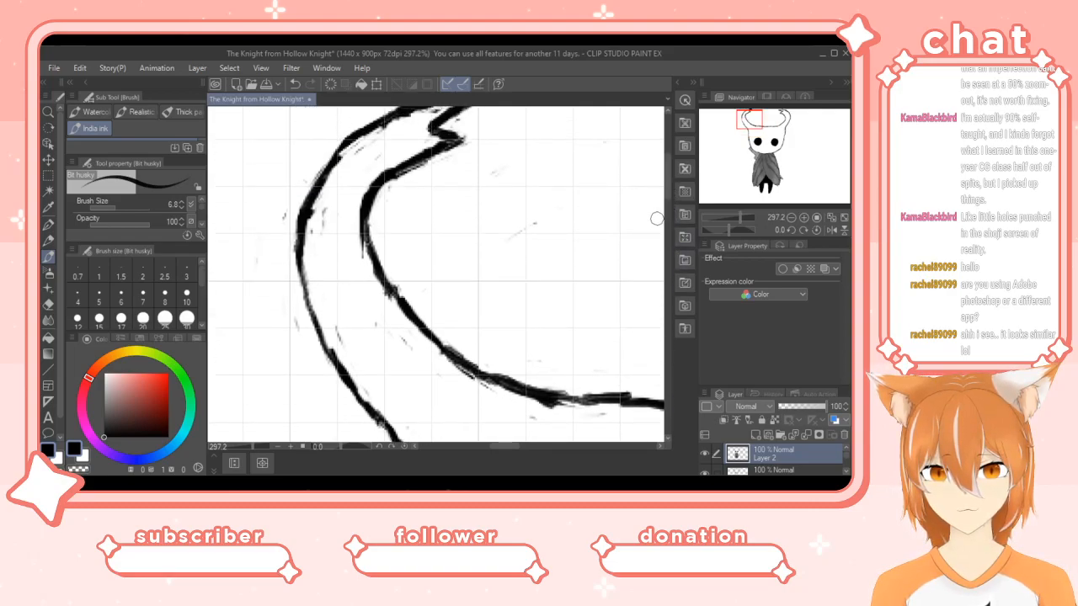
drag(508, 448, 551, 443)
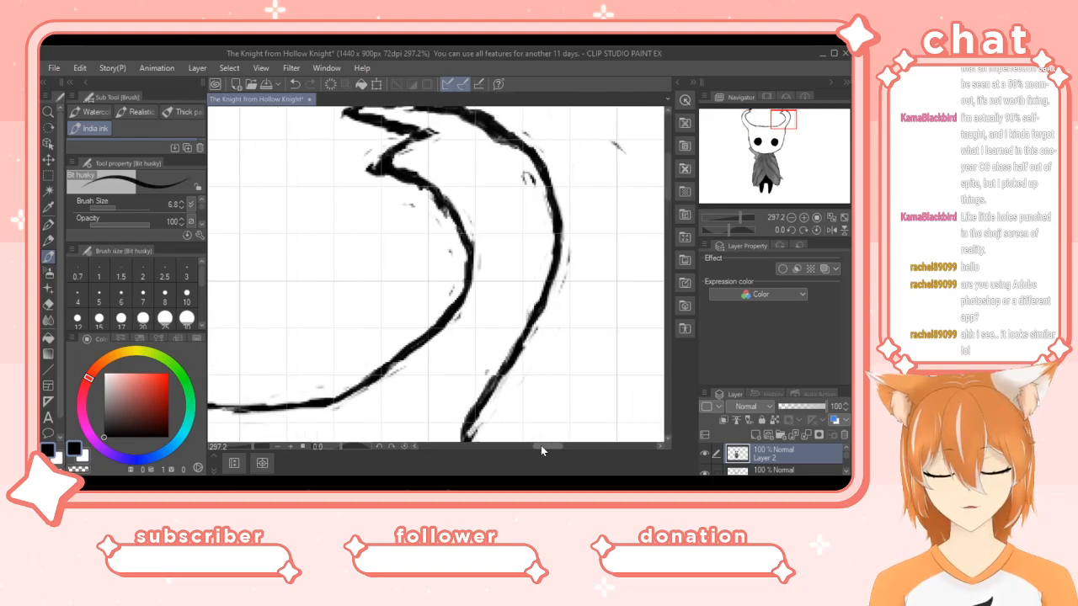
click(667, 169)
drag(668, 169, 667, 325)
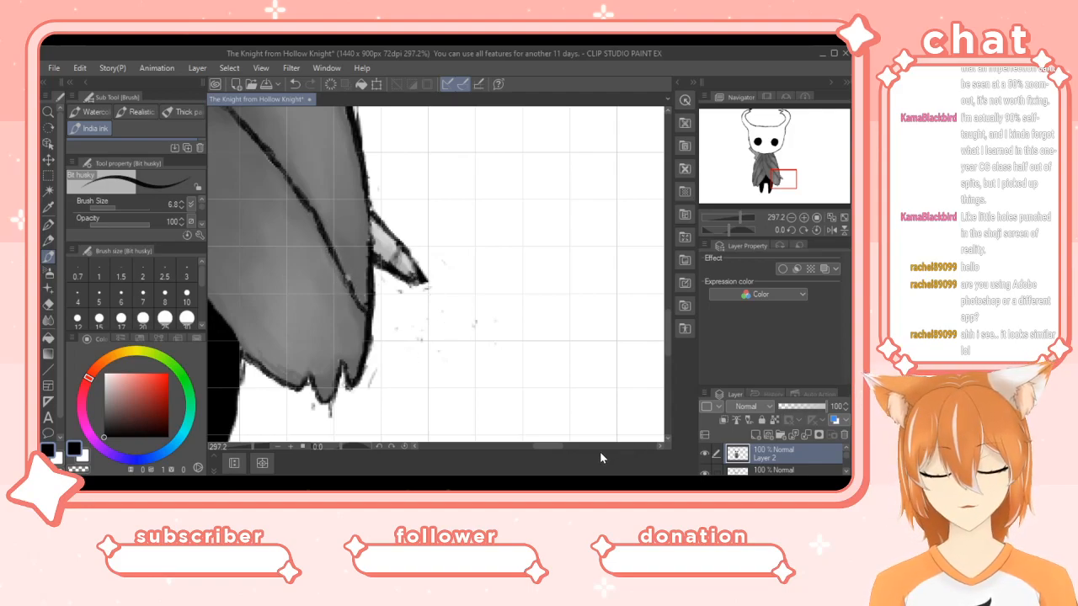
drag(550, 446, 502, 454)
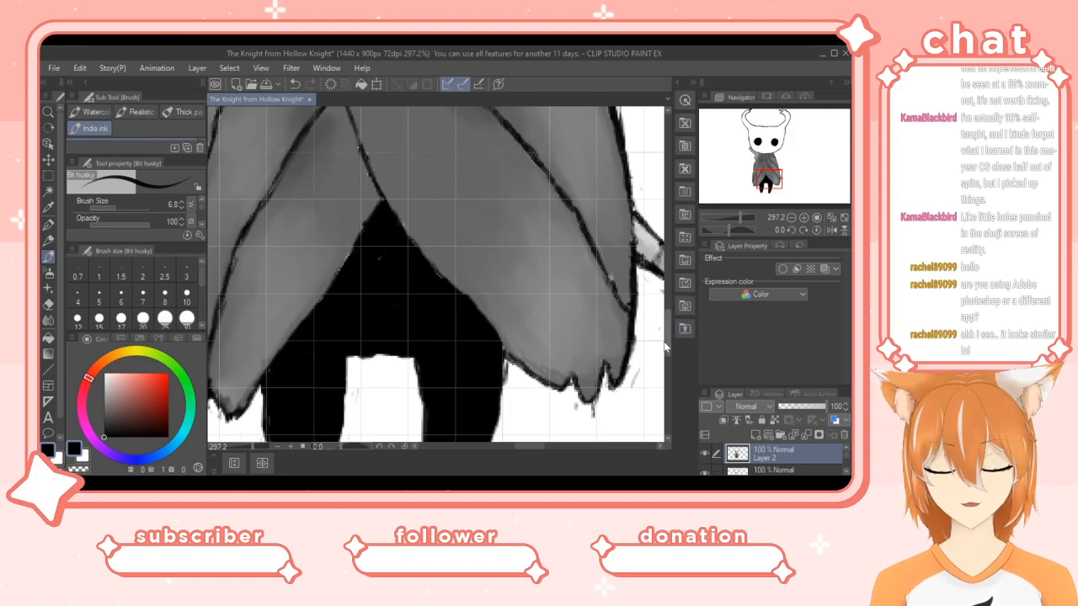
drag(529, 446, 499, 450)
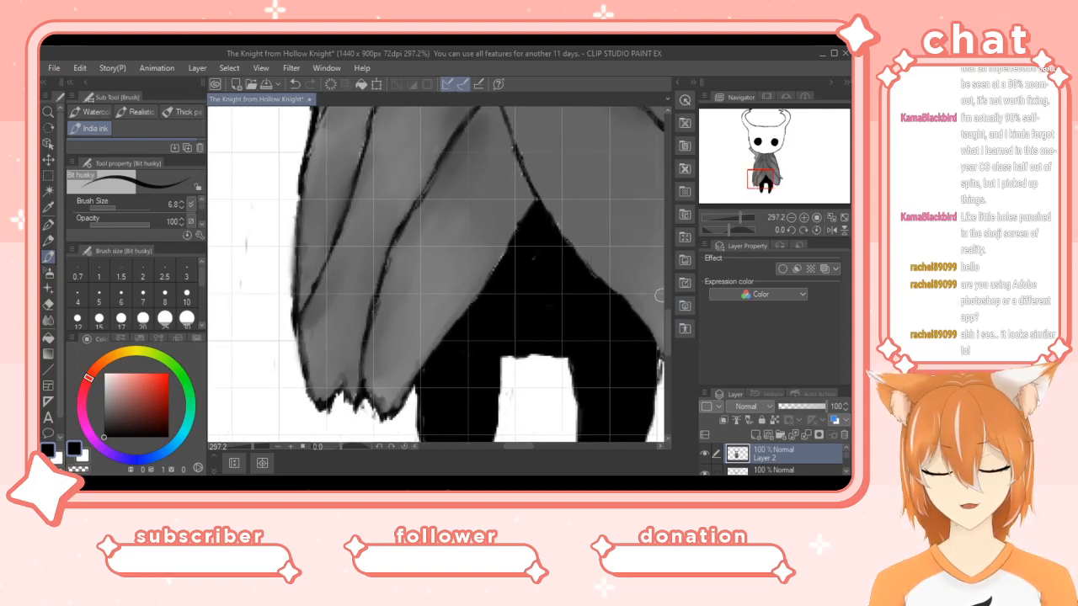
drag(668, 340, 672, 285)
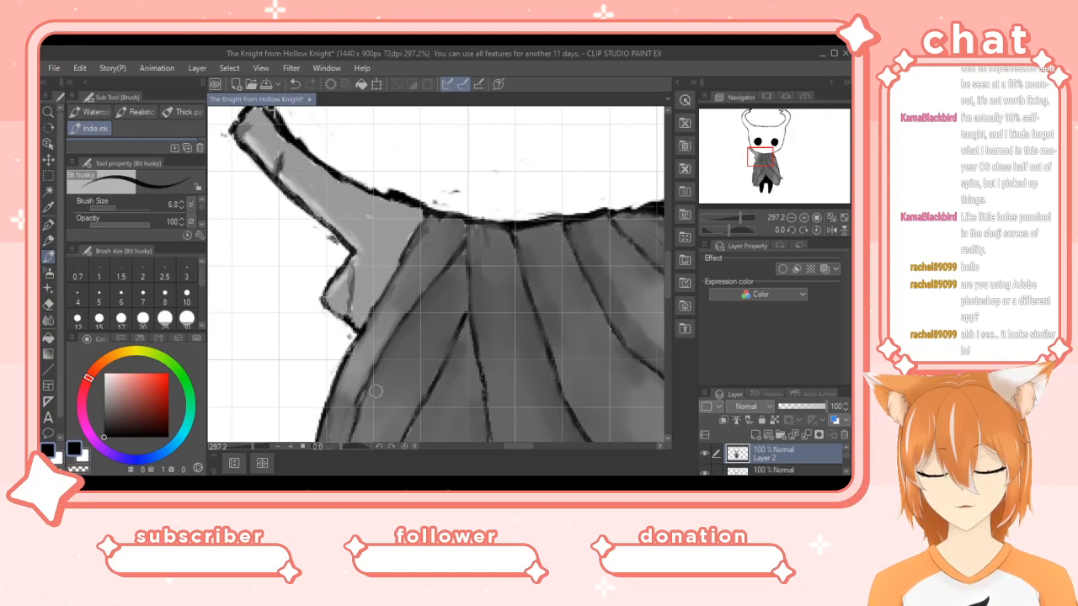
drag(255, 444, 239, 444)
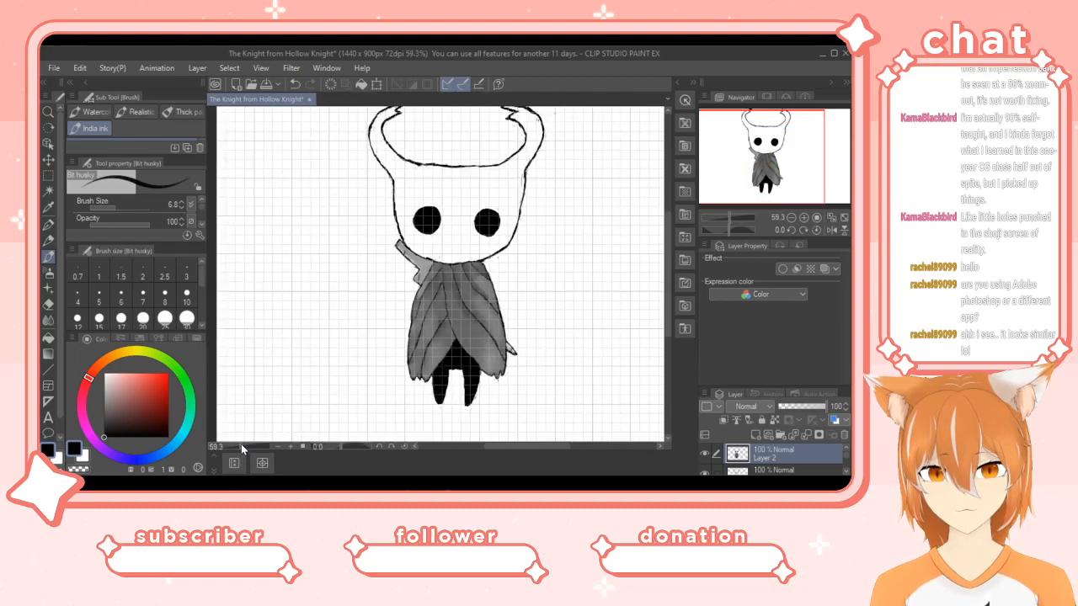
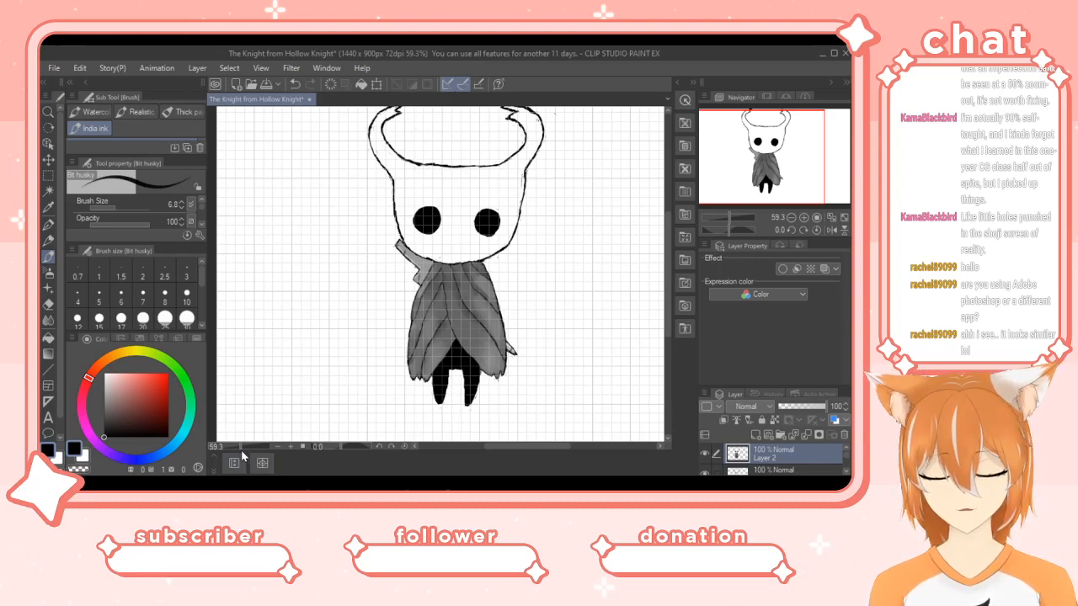
Pick a light gray and paint a highlight along the light gray piece beside the cloak's left shoulder at brush size 6.8.
drag(238, 447, 250, 442)
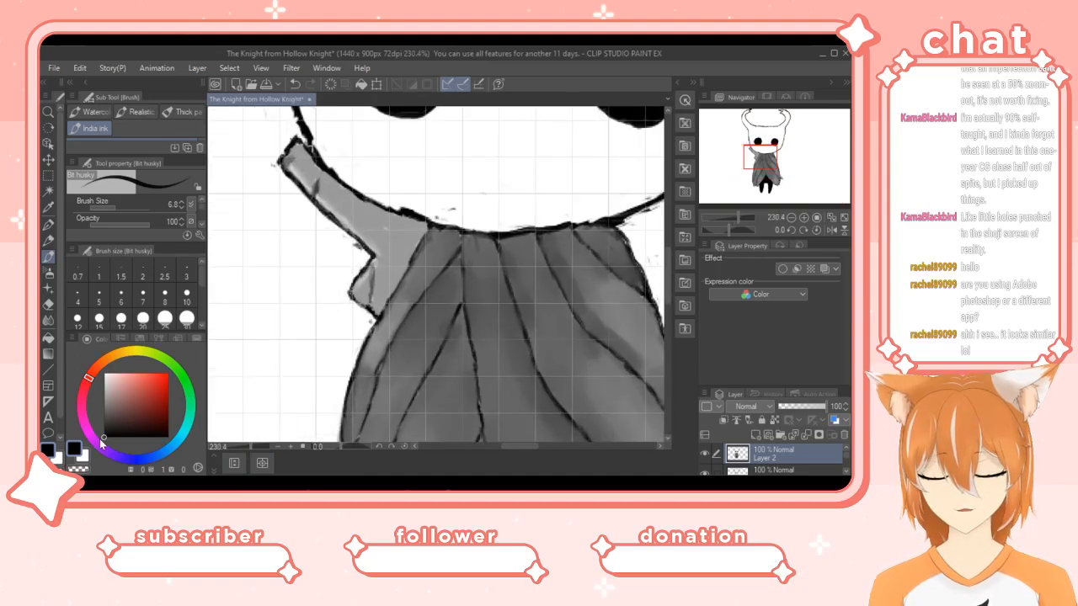
drag(105, 435, 104, 388)
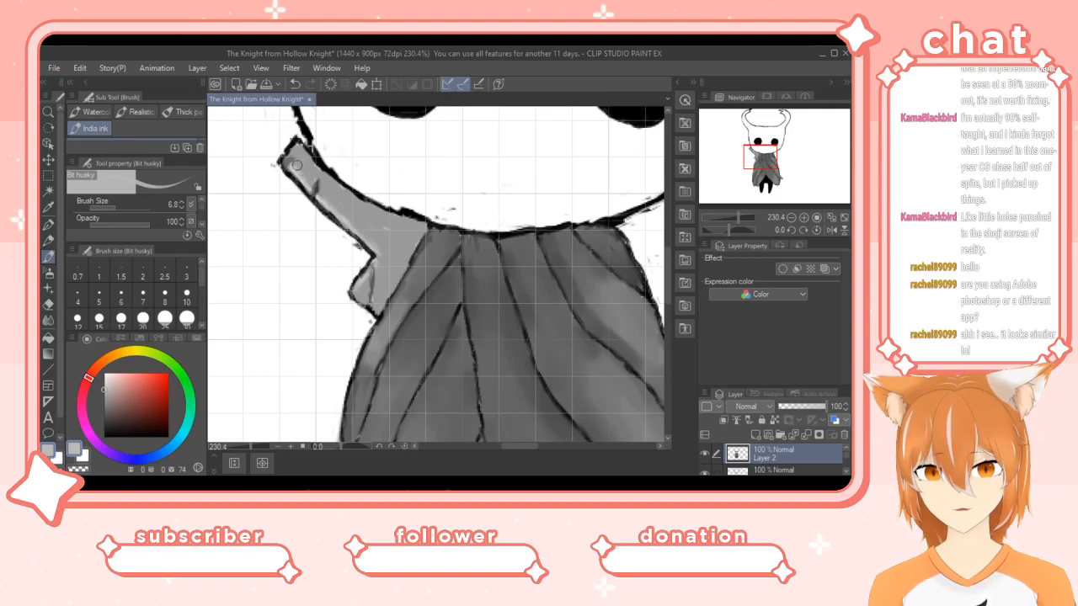
drag(302, 177, 343, 217)
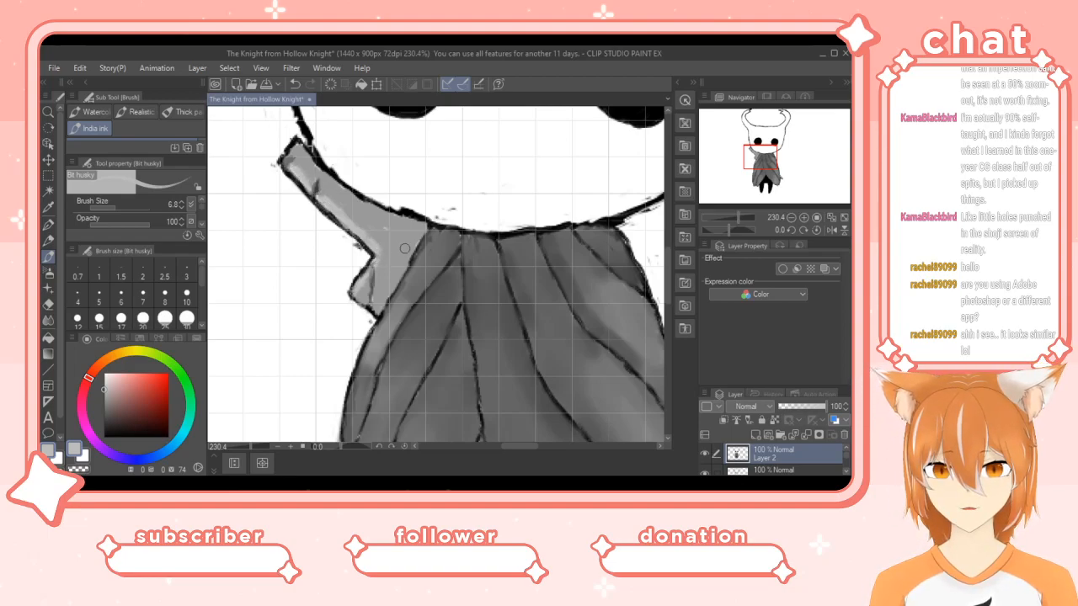
Choose a paler gray, shade inside the left horn's tip, and set the Bit husky brush size to 8.4.
drag(251, 443, 237, 443)
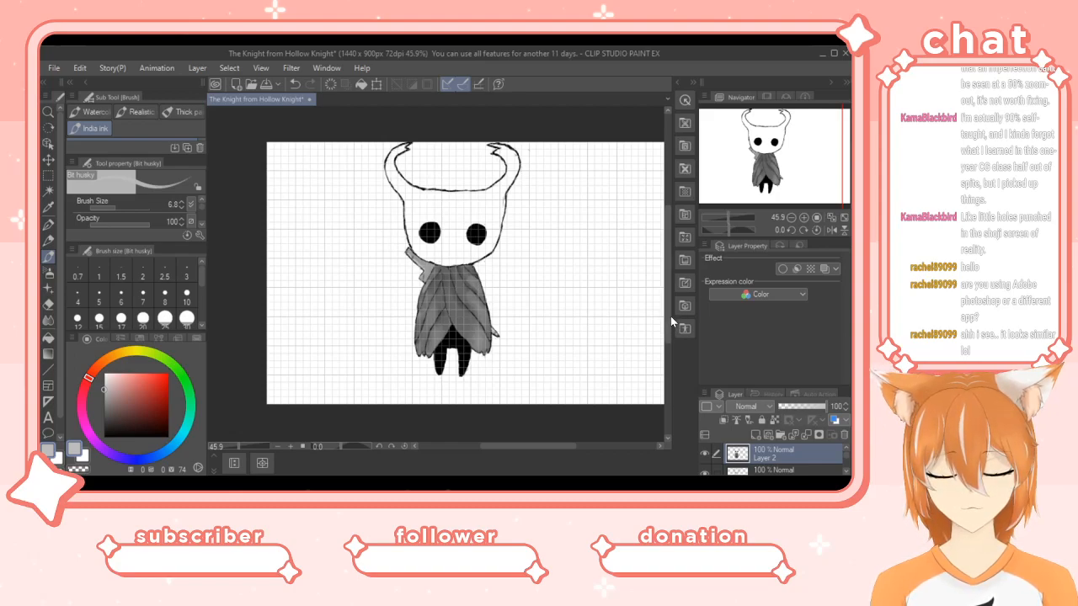
scroll(667, 305, up, 3)
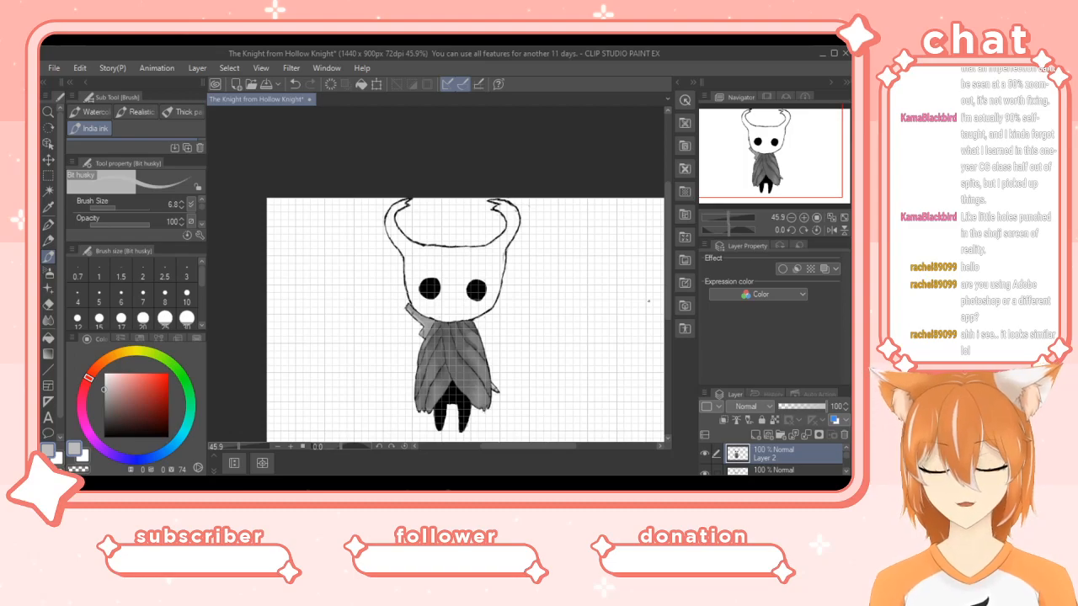
drag(105, 389, 104, 381)
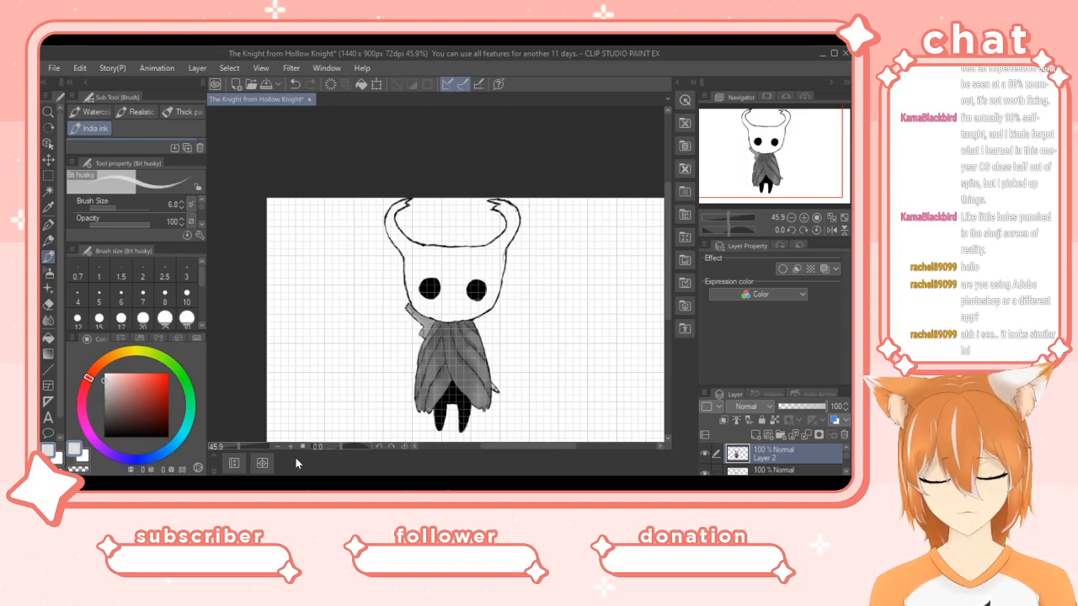
drag(239, 443, 247, 445)
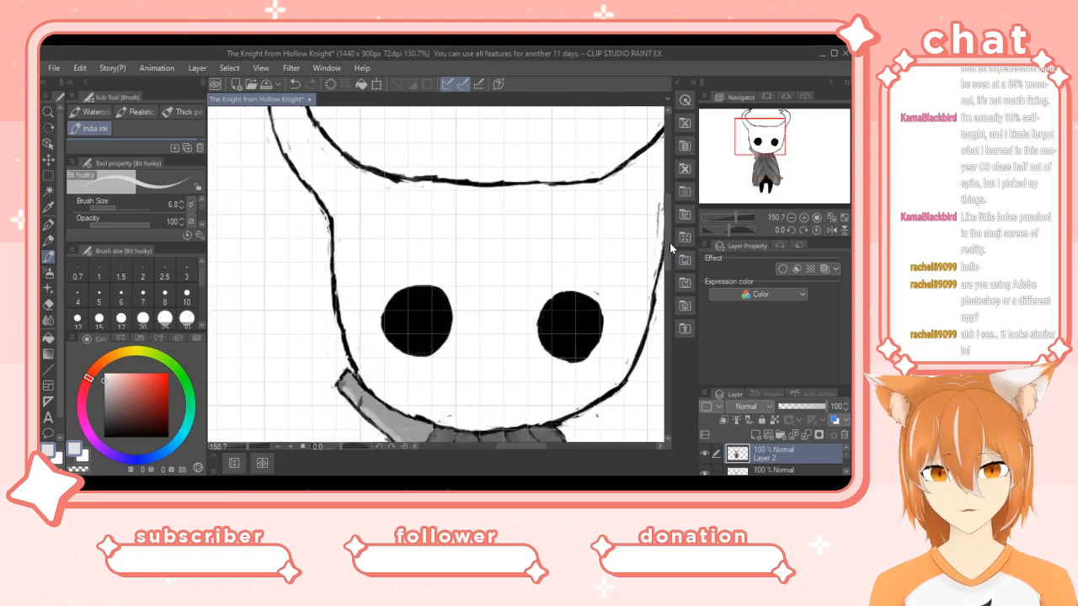
scroll(669, 244, up, 5)
scroll(671, 238, up, 1)
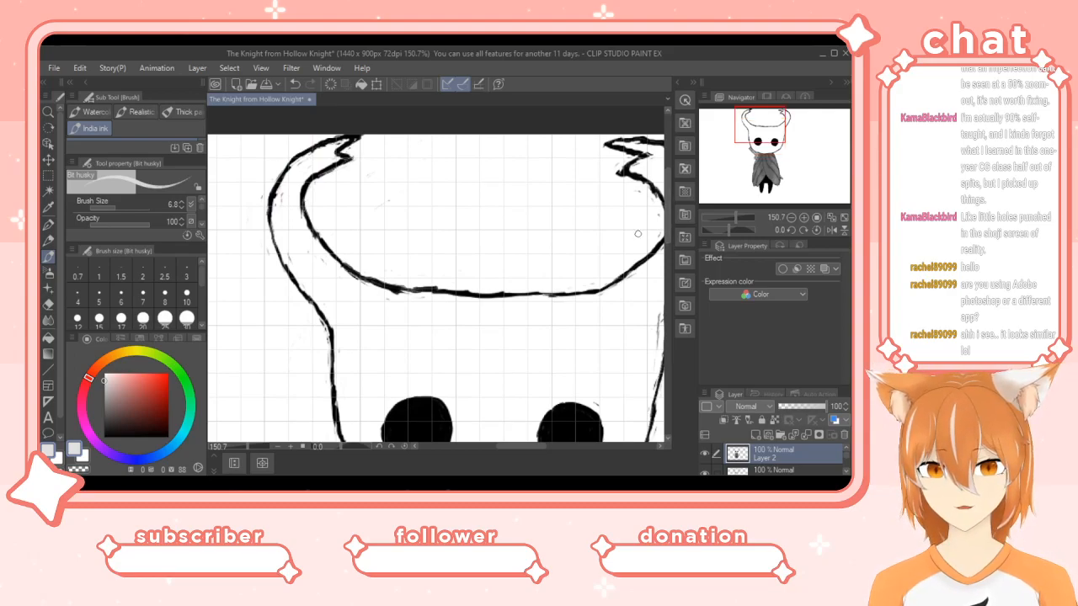
drag(112, 209, 123, 212)
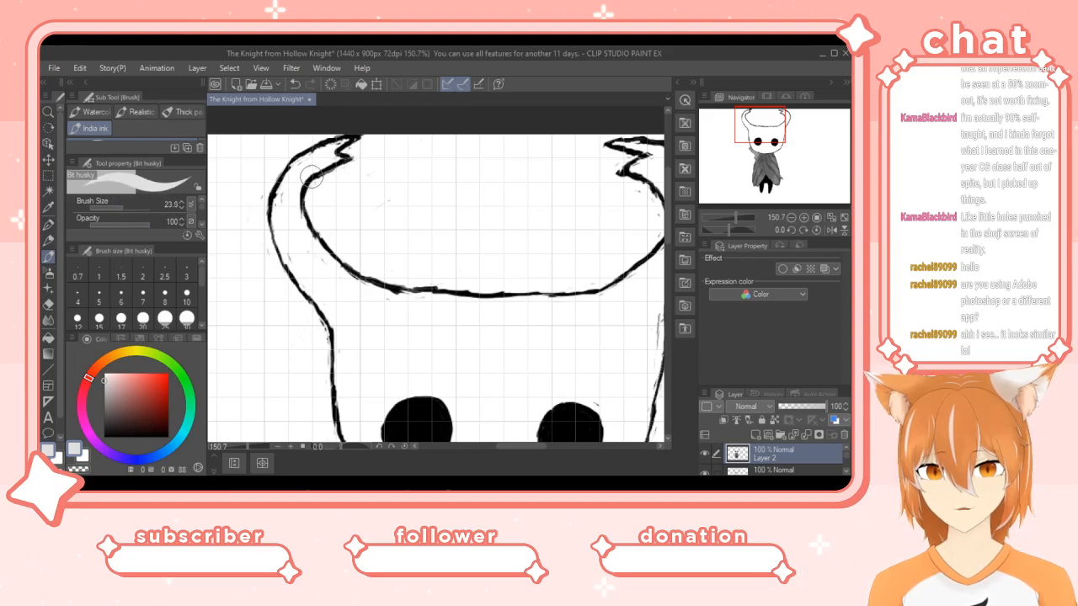
drag(122, 207, 116, 207)
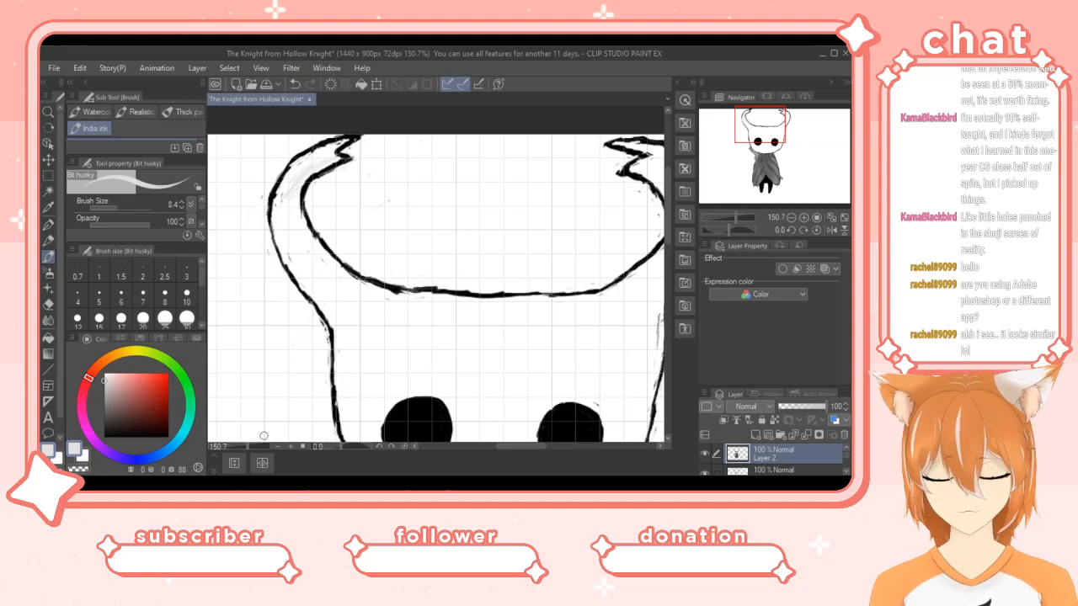
Shade down the length of the left horn between its outlines in pale gray at brush size 8.4.
scroll(246, 444, down, 2)
scroll(248, 447, up, 3)
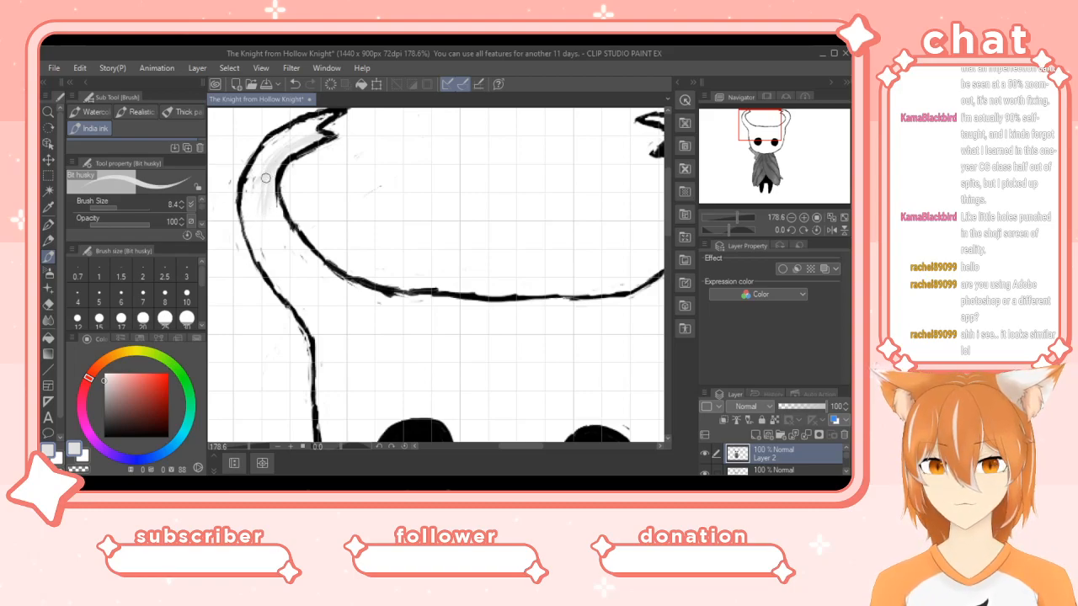
drag(262, 195, 255, 222)
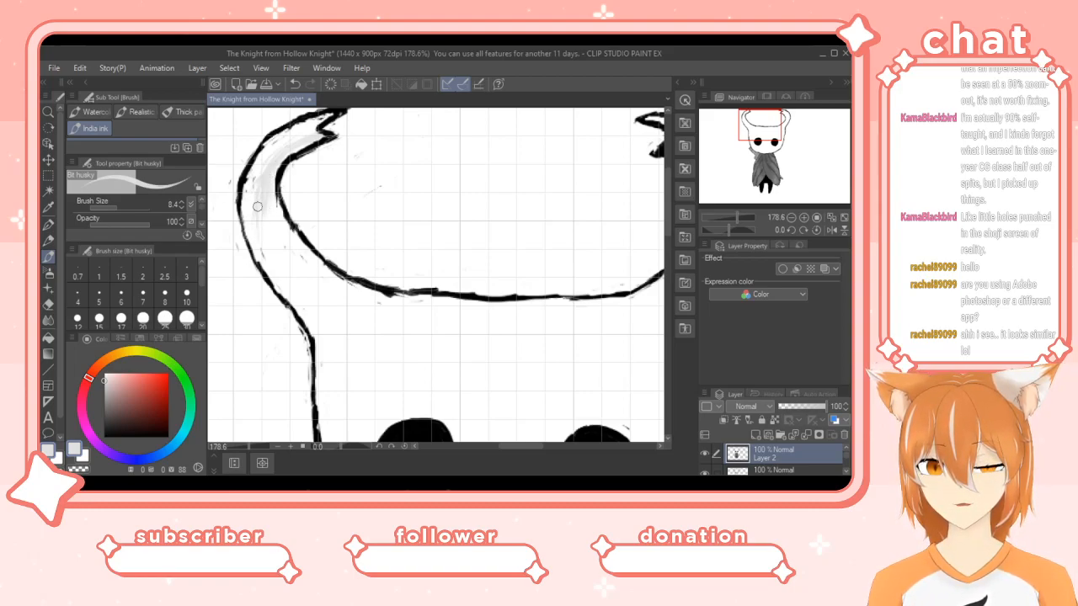
mouse_move(266, 266)
mouse_down()
mouse_move(261, 226)
mouse_move(277, 276)
mouse_move(264, 224)
mouse_move(296, 263)
mouse_move(281, 216)
mouse_move(299, 268)
mouse_move(278, 285)
mouse_move(272, 250)
mouse_move(309, 271)
mouse_move(282, 223)
mouse_up()
mouse_move(274, 236)
mouse_down()
mouse_move(276, 273)
mouse_move(295, 293)
mouse_move(286, 238)
mouse_move(314, 291)
mouse_up()
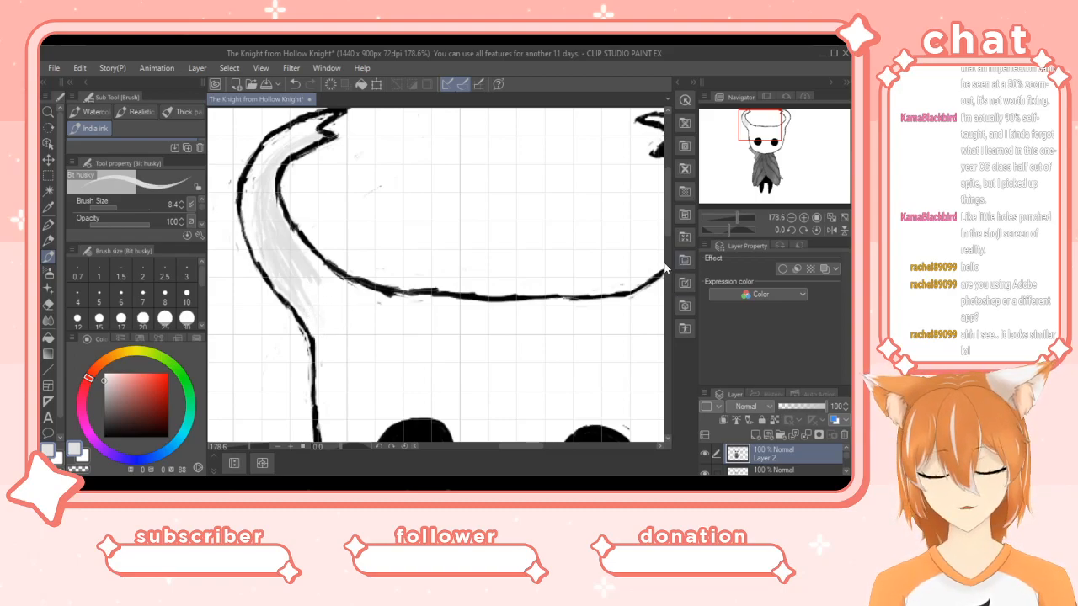
Shade inside the face's left edge and beneath the head's upper curve in pale gray with the Bit husky brush.
drag(665, 213, 598, 231)
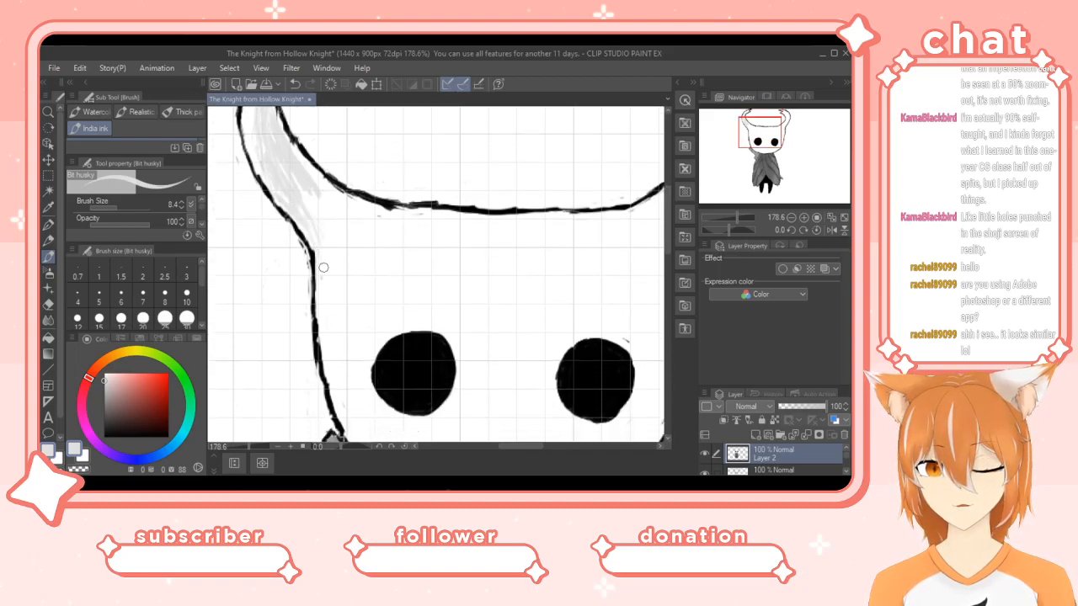
drag(326, 271, 338, 327)
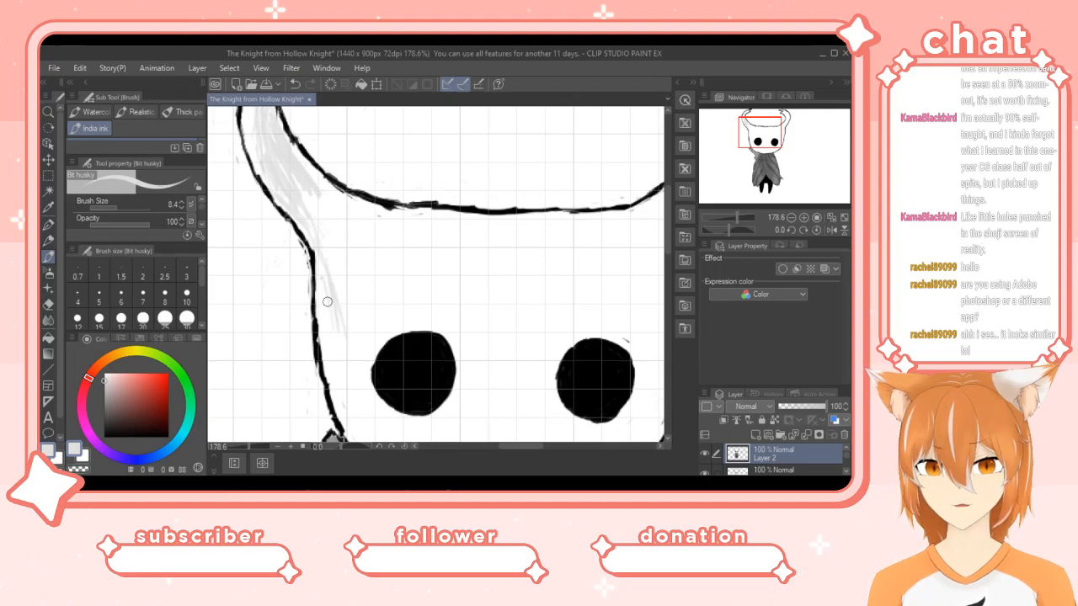
drag(332, 325, 363, 430)
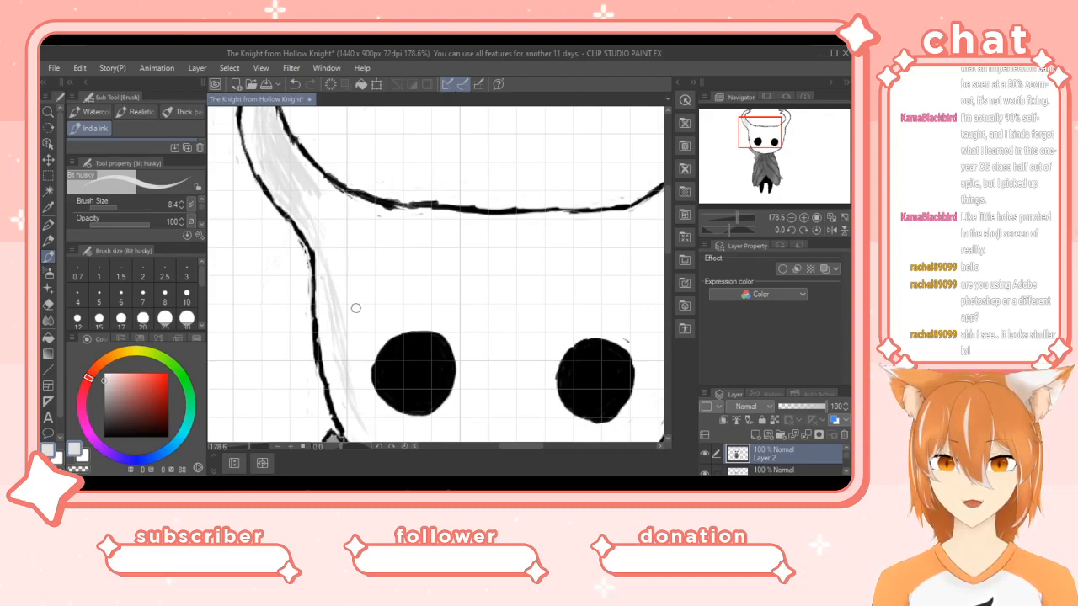
mouse_move(326, 213)
mouse_down()
mouse_move(366, 222)
mouse_move(321, 190)
mouse_up()
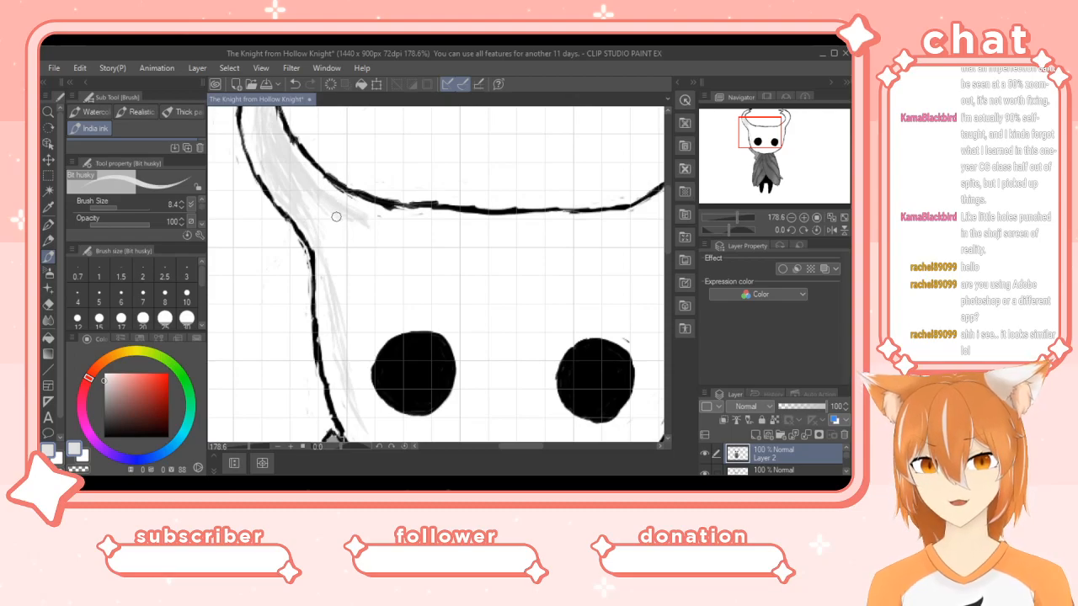
mouse_move(400, 234)
mouse_down()
mouse_move(537, 249)
mouse_move(640, 239)
mouse_up()
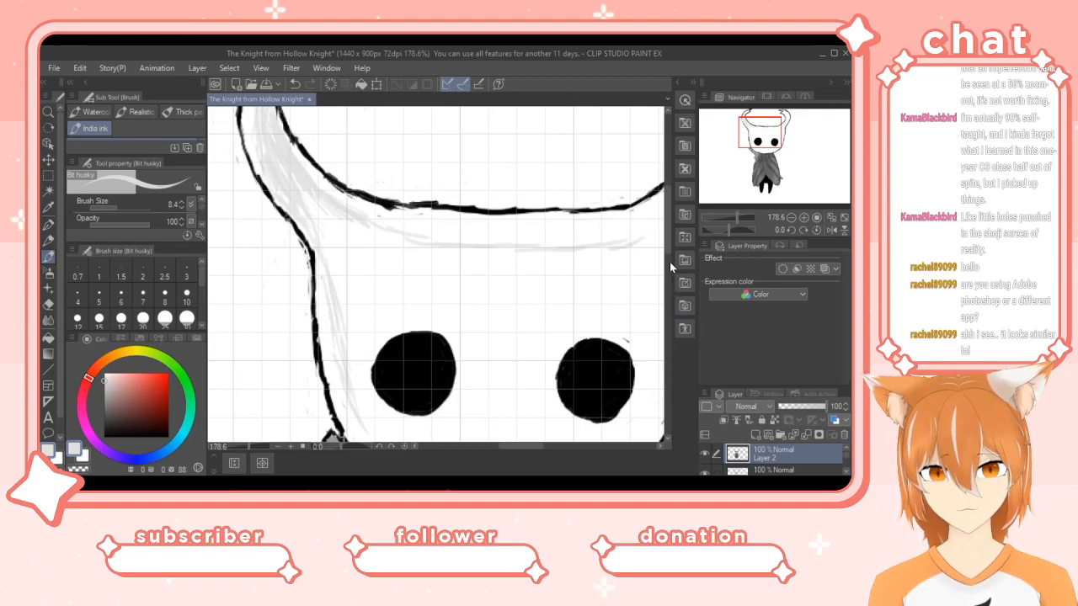
Shade inside the face's right edge from the horn base down toward the chin in pale gray at brush size 8.4.
scroll(670, 244, down, 3)
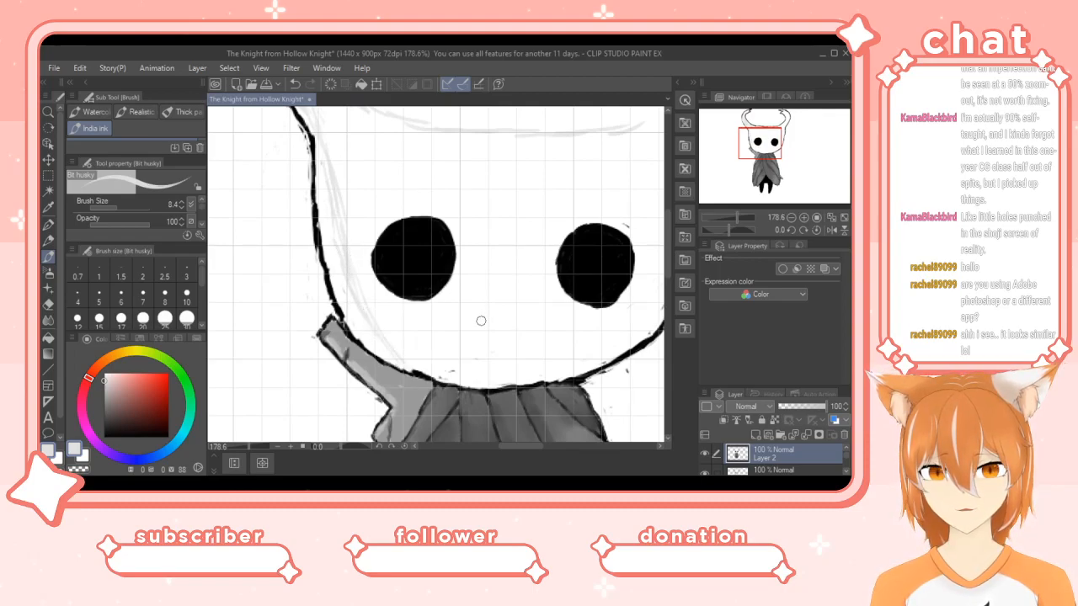
scroll(530, 449, right, 3)
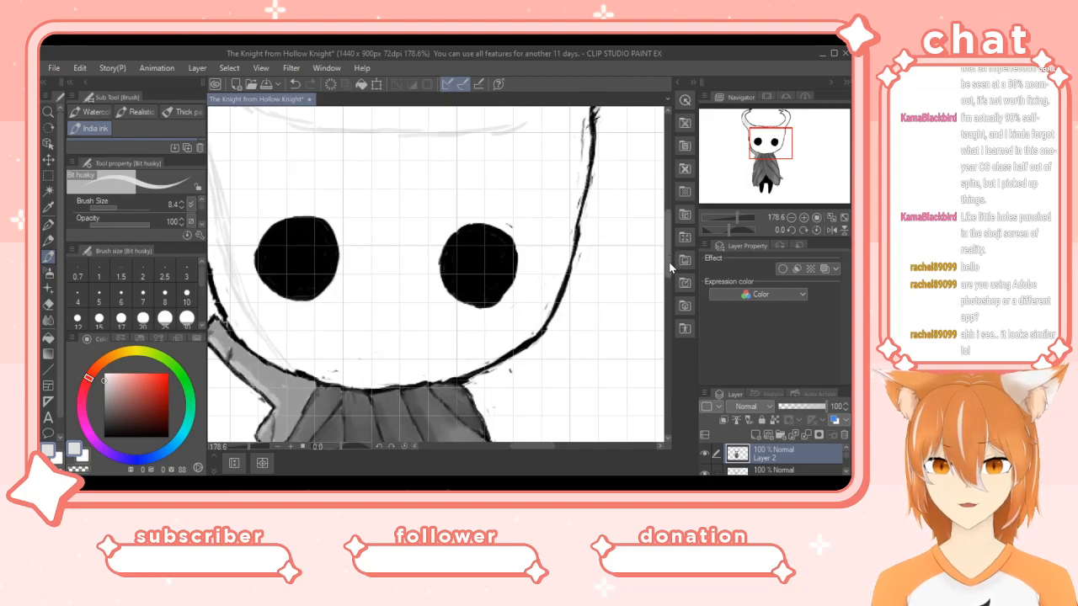
scroll(670, 268, up, 2)
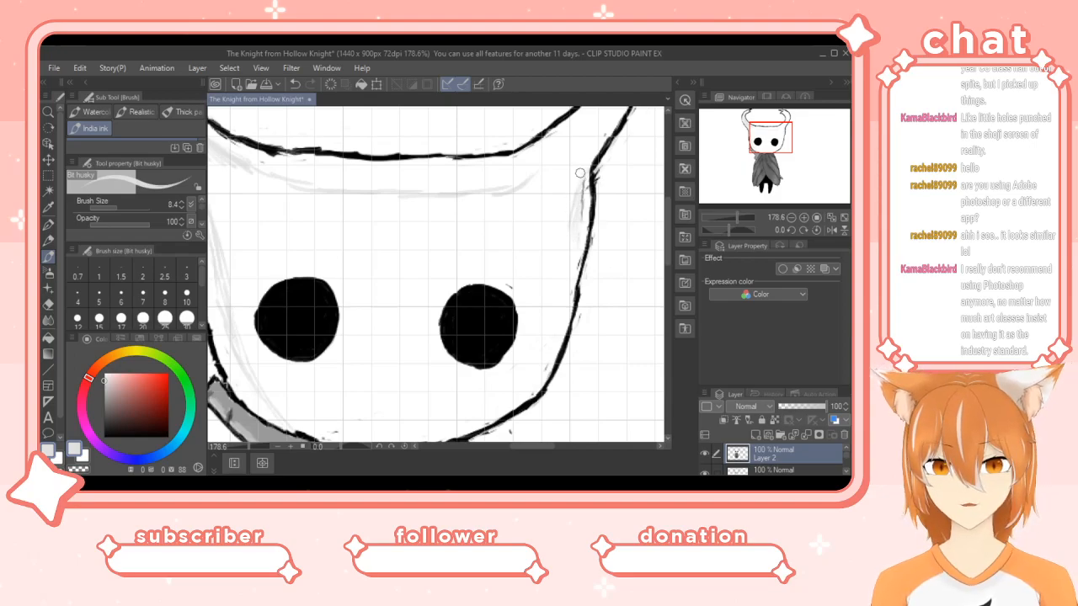
drag(574, 258, 536, 347)
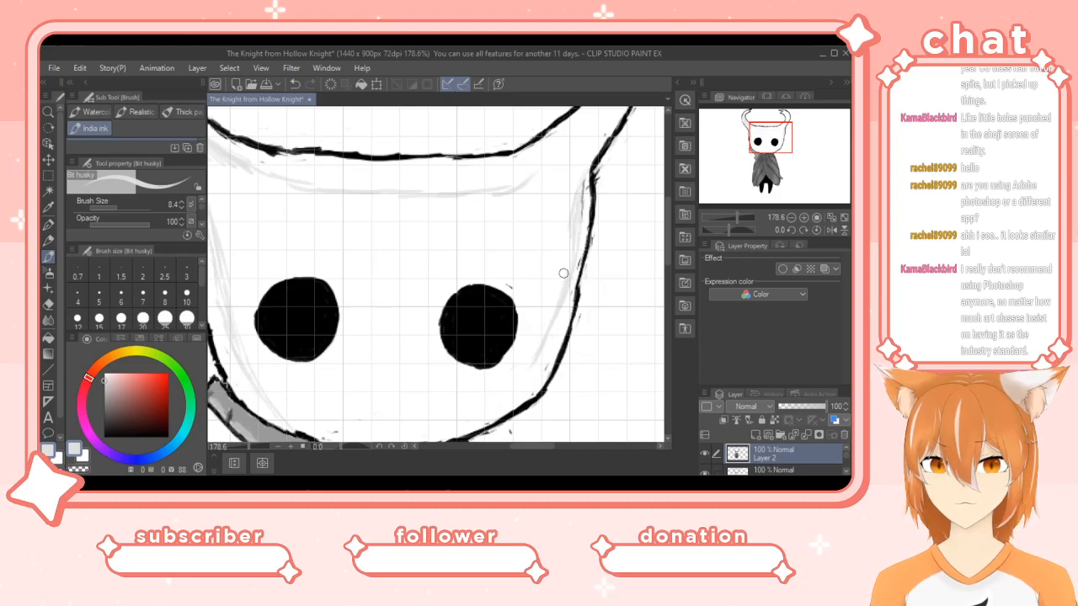
drag(539, 340, 511, 410)
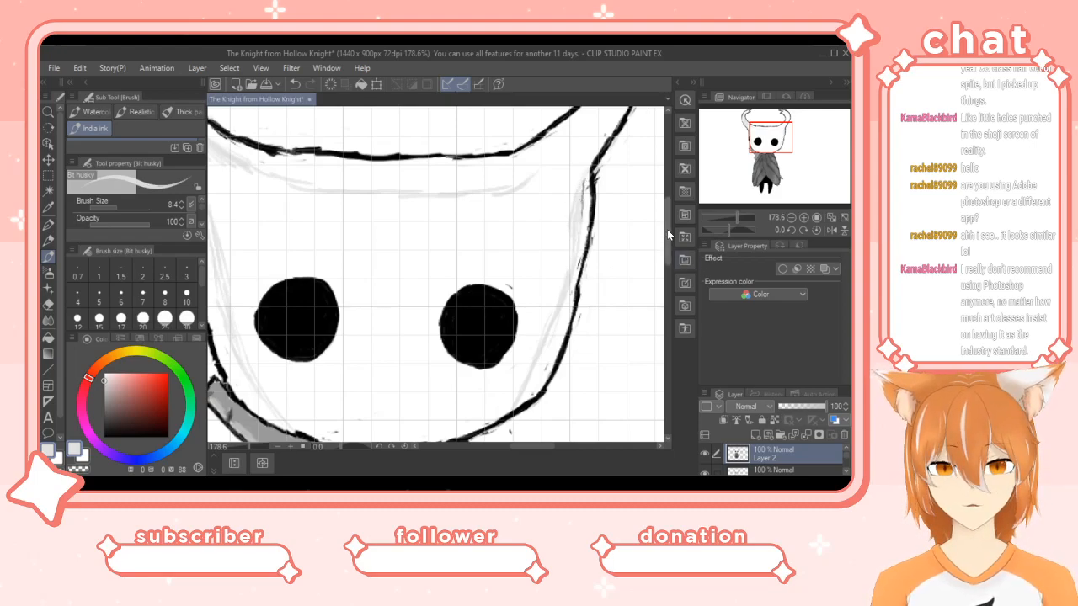
Fill the right horn with pale gray shading down into the forehead, and set the Bit husky brush size to 14.1.
scroll(666, 229, up, 5)
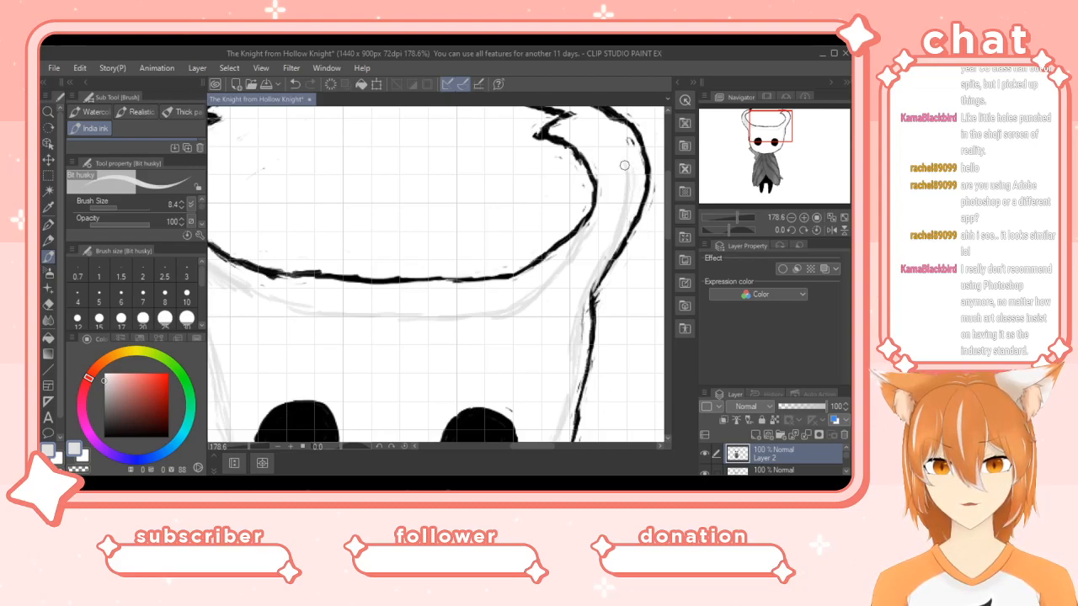
mouse_move(592, 128)
mouse_down()
mouse_move(566, 124)
mouse_move(568, 136)
mouse_move(593, 131)
mouse_move(594, 167)
mouse_move(616, 168)
mouse_move(611, 191)
mouse_move(595, 198)
mouse_move(622, 221)
mouse_move(627, 212)
mouse_move(607, 210)
mouse_move(613, 220)
mouse_move(618, 189)
mouse_move(588, 253)
mouse_move(609, 206)
mouse_move(619, 211)
mouse_move(610, 232)
mouse_move(546, 324)
mouse_move(568, 266)
mouse_move(596, 265)
mouse_move(547, 335)
mouse_move(528, 321)
mouse_move(537, 305)
mouse_move(522, 362)
mouse_up()
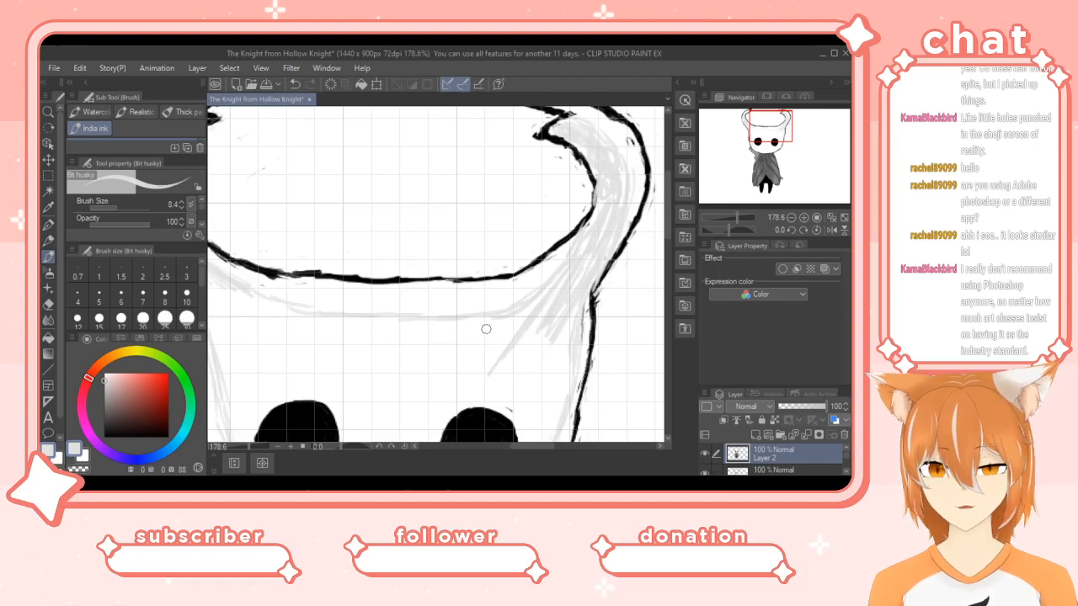
mouse_move(121, 205)
mouse_down()
mouse_move(110, 204)
mouse_move(116, 217)
mouse_up()
mouse_move(544, 306)
mouse_down()
mouse_move(533, 312)
mouse_move(552, 300)
mouse_move(531, 298)
mouse_move(530, 353)
mouse_up()
drag(569, 320, 539, 400)
drag(569, 358, 547, 411)
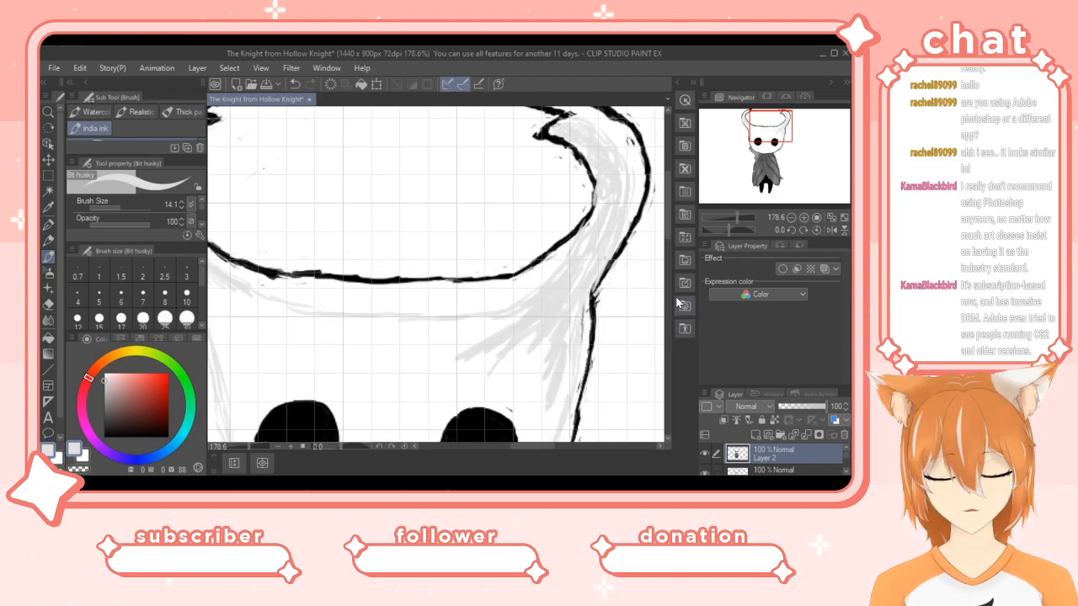
Fill the forehead and the area around the right eye with pale gray at brush size 14.1.
drag(669, 211, 667, 233)
mouse_move(513, 249)
mouse_down()
mouse_move(521, 193)
mouse_move(431, 267)
mouse_move(457, 195)
mouse_move(376, 237)
mouse_move(382, 203)
mouse_move(350, 202)
mouse_move(301, 226)
mouse_move(306, 187)
mouse_move(248, 200)
mouse_up()
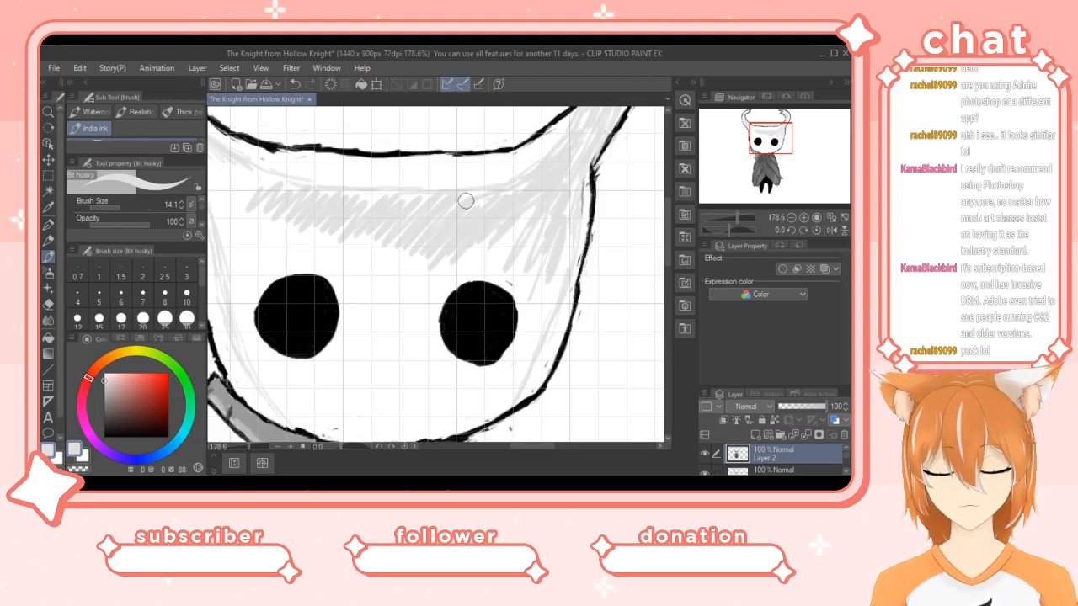
mouse_move(475, 242)
mouse_down()
mouse_move(521, 234)
mouse_move(540, 224)
mouse_move(531, 214)
mouse_move(524, 225)
mouse_move(562, 215)
mouse_move(564, 203)
mouse_move(551, 277)
mouse_move(568, 243)
mouse_move(570, 255)
mouse_move(573, 171)
mouse_move(545, 273)
mouse_move(533, 245)
mouse_move(520, 296)
mouse_move(507, 266)
mouse_move(506, 284)
mouse_move(507, 259)
mouse_move(478, 239)
mouse_move(463, 270)
mouse_move(504, 269)
mouse_move(473, 275)
mouse_move(478, 252)
mouse_move(413, 310)
mouse_move(466, 221)
mouse_move(389, 296)
mouse_move(439, 210)
mouse_move(368, 256)
mouse_up()
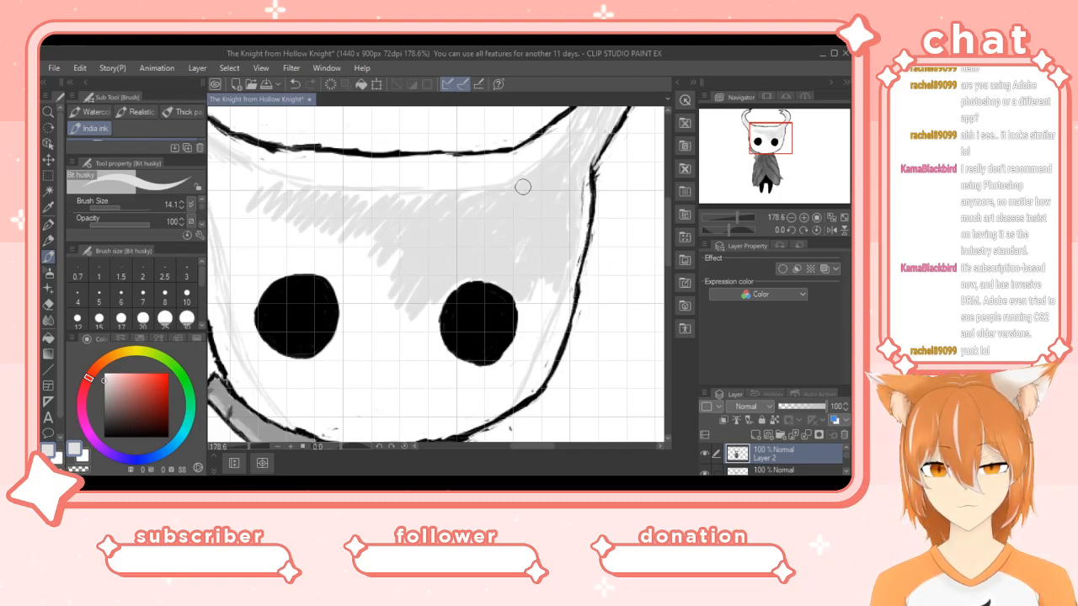
mouse_move(539, 266)
mouse_down()
mouse_move(536, 326)
mouse_move(551, 284)
mouse_move(521, 317)
mouse_move(521, 308)
mouse_move(523, 341)
mouse_up()
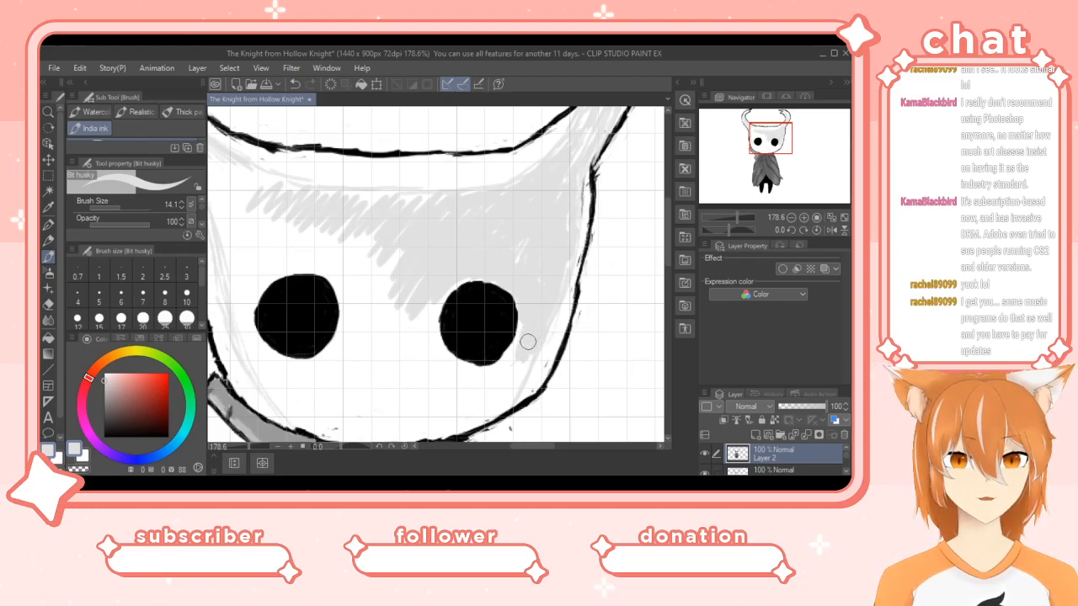
mouse_move(500, 404)
mouse_down()
mouse_move(523, 319)
mouse_move(496, 378)
mouse_move(513, 339)
mouse_move(505, 392)
mouse_move(488, 402)
mouse_move(510, 354)
mouse_move(490, 376)
mouse_move(517, 383)
mouse_up()
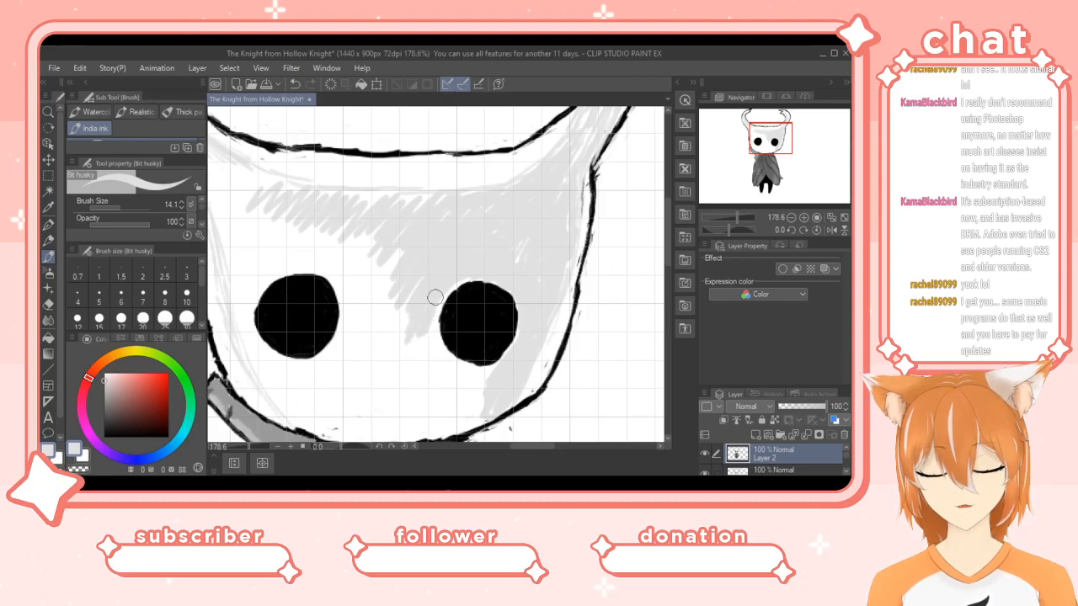
mouse_move(436, 299)
mouse_down()
mouse_move(432, 333)
mouse_move(464, 379)
mouse_move(444, 367)
mouse_move(430, 326)
mouse_move(433, 355)
mouse_move(440, 339)
mouse_move(461, 367)
mouse_up()
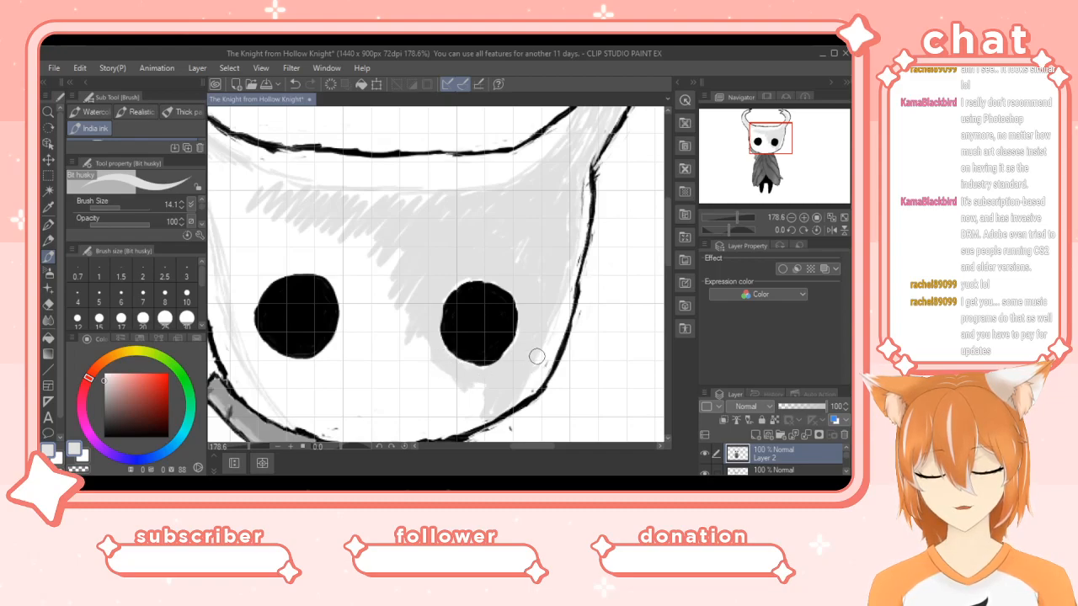
mouse_move(508, 384)
mouse_down()
mouse_move(488, 416)
mouse_move(478, 413)
mouse_move(486, 389)
mouse_move(460, 425)
mouse_move(478, 388)
mouse_up()
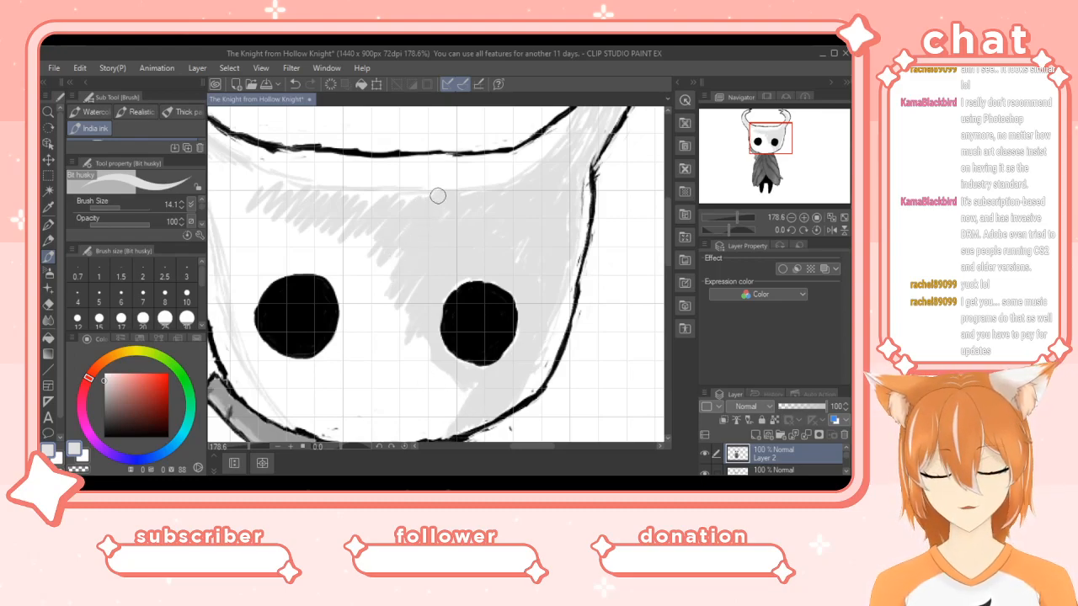
Fill the rest of the face around the left eye, between the eyes and down to the chin with pale gray.
drag(539, 446, 519, 452)
mouse_move(273, 147)
mouse_down()
mouse_move(240, 126)
mouse_move(277, 160)
mouse_move(276, 139)
mouse_move(278, 166)
mouse_move(303, 204)
mouse_move(302, 220)
mouse_move(288, 201)
mouse_move(310, 315)
mouse_move(301, 238)
mouse_move(317, 238)
mouse_move(332, 266)
mouse_move(321, 277)
mouse_move(291, 165)
mouse_move(319, 183)
mouse_move(300, 160)
mouse_move(353, 187)
mouse_move(498, 195)
mouse_up()
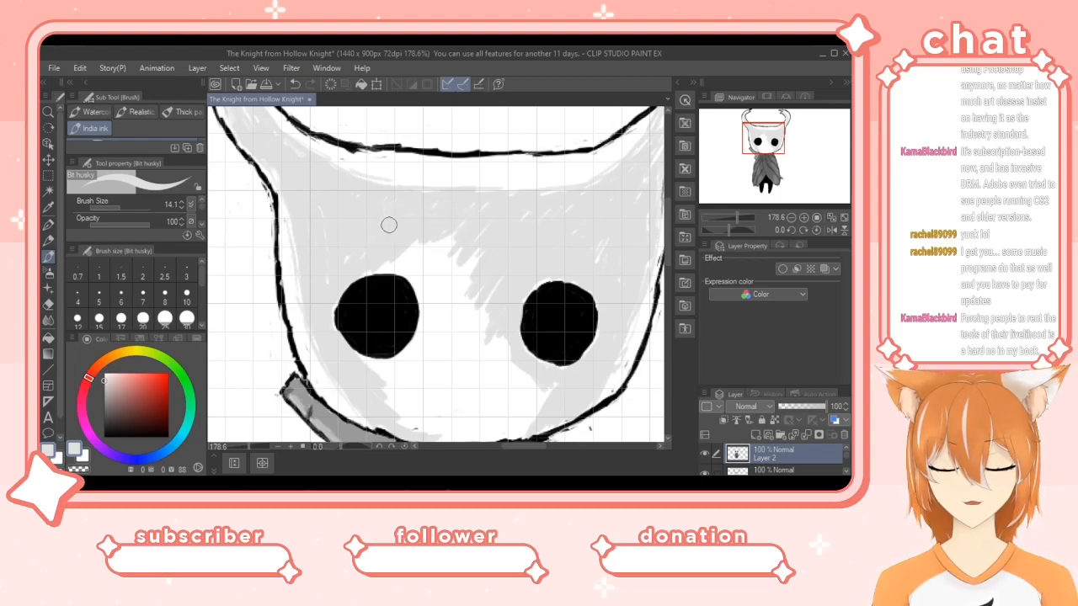
mouse_move(447, 284)
mouse_down()
mouse_move(512, 262)
mouse_move(451, 340)
mouse_move(493, 327)
mouse_move(460, 358)
mouse_move(506, 343)
mouse_move(479, 386)
mouse_move(514, 364)
mouse_move(497, 411)
mouse_move(561, 397)
mouse_move(533, 423)
mouse_up()
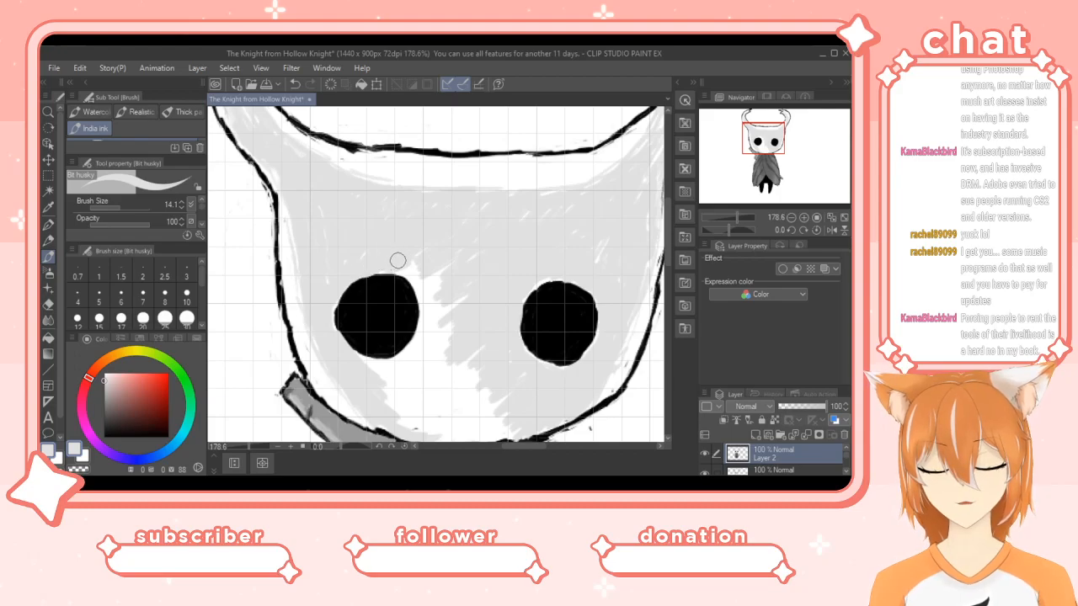
mouse_move(404, 263)
mouse_down()
mouse_move(432, 296)
mouse_move(409, 271)
mouse_move(444, 299)
mouse_move(457, 259)
mouse_move(471, 270)
mouse_move(452, 345)
mouse_move(440, 325)
mouse_move(447, 294)
mouse_move(435, 309)
mouse_move(424, 296)
mouse_move(406, 364)
mouse_move(419, 341)
mouse_move(388, 371)
mouse_move(361, 369)
mouse_move(419, 355)
mouse_move(394, 372)
mouse_move(425, 348)
mouse_move(404, 400)
mouse_move(475, 348)
mouse_move(469, 414)
mouse_up()
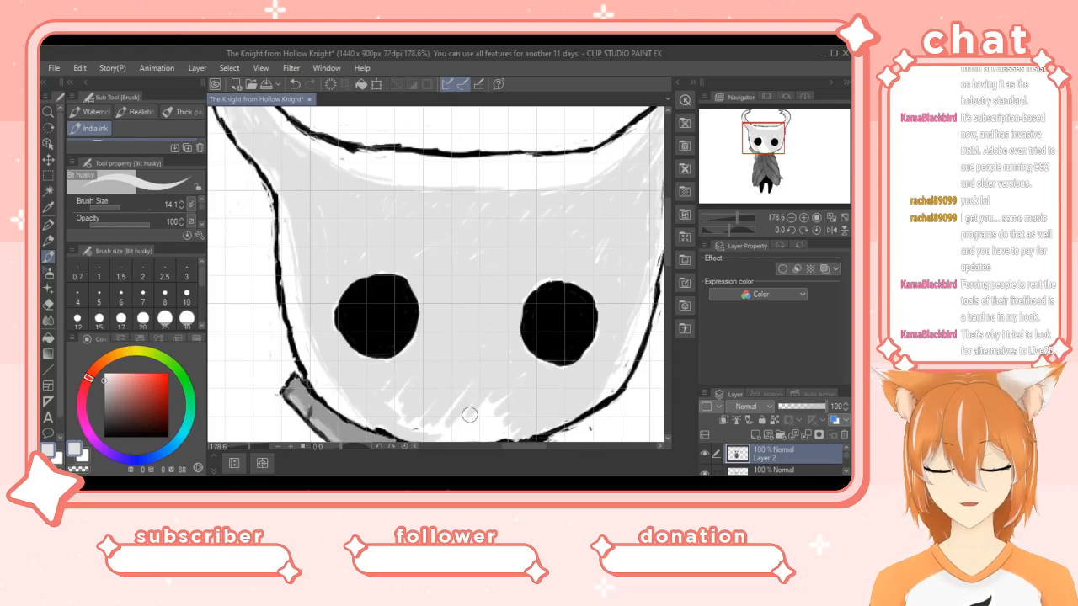
scroll(670, 252, down, 2)
scroll(669, 252, down, 2)
mouse_move(510, 381)
mouse_down()
mouse_move(526, 377)
mouse_move(454, 389)
mouse_move(413, 372)
mouse_move(410, 353)
mouse_move(485, 326)
mouse_move(475, 361)
mouse_move(502, 349)
mouse_move(475, 371)
mouse_move(477, 351)
mouse_up()
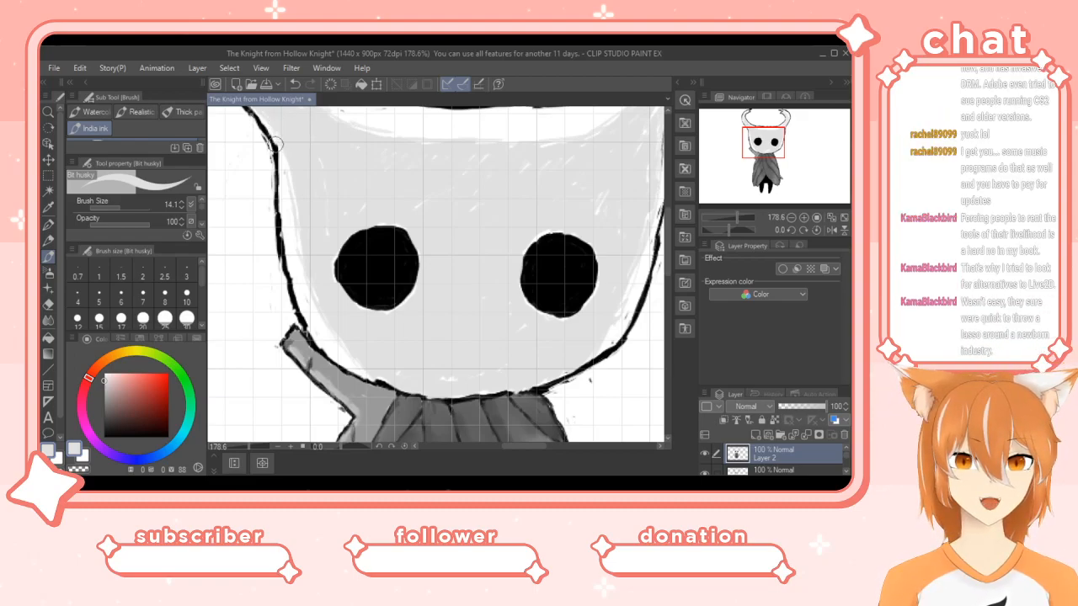
Smooth the pale gray shading across the face and both horns with the Blend tool at brush size 10.3.
click(51, 320)
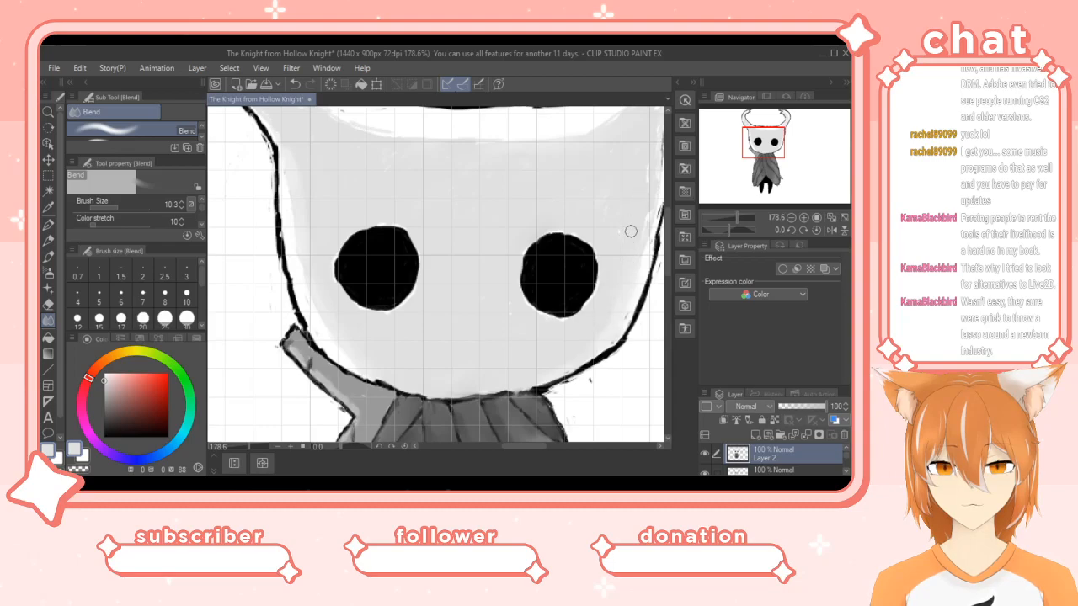
drag(667, 242, 670, 209)
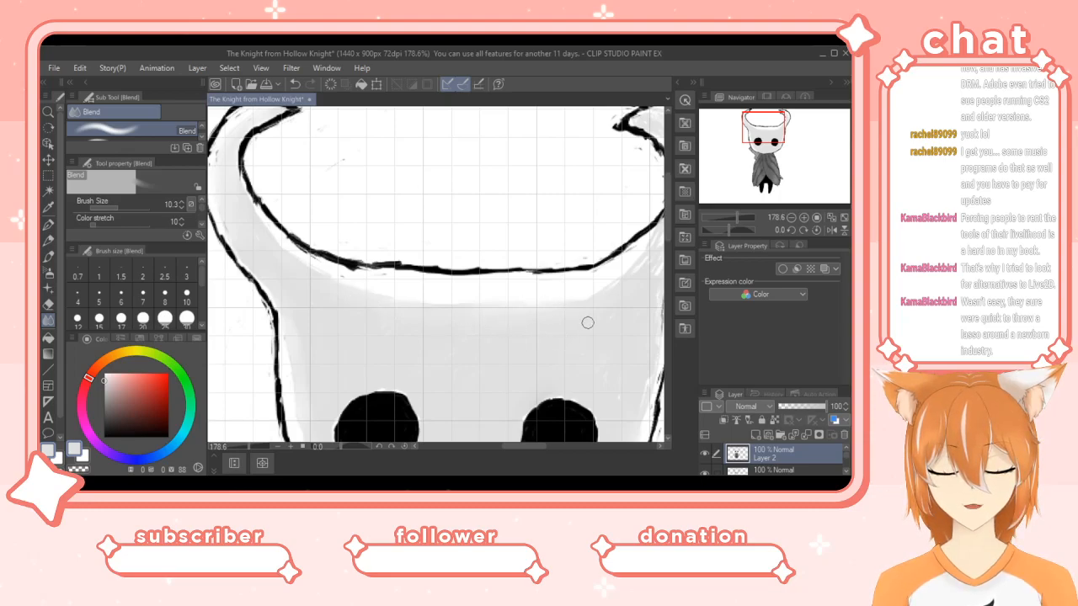
drag(532, 445, 558, 447)
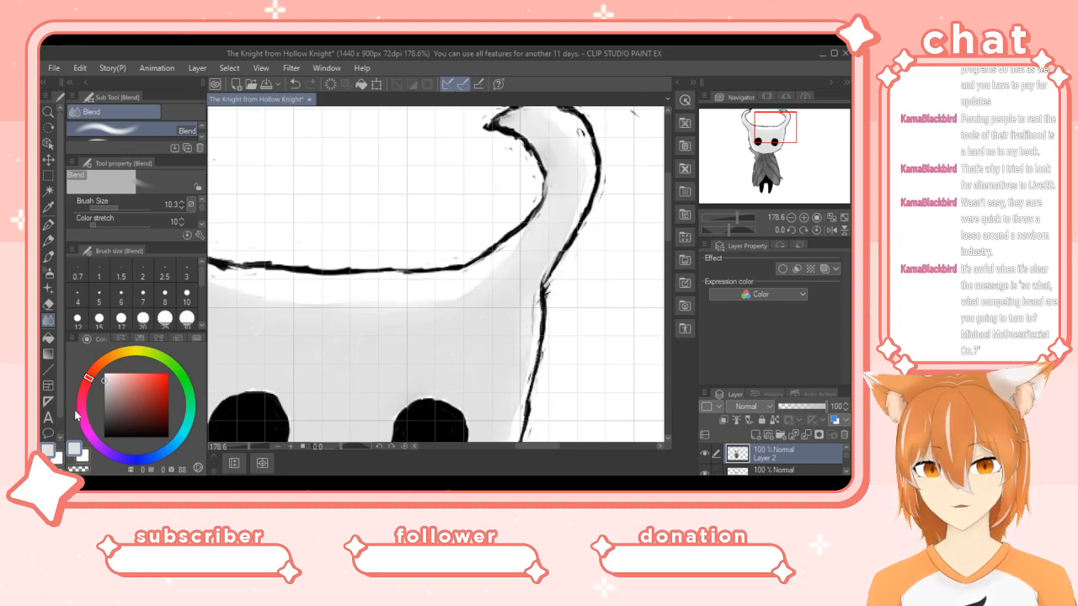
click(48, 256)
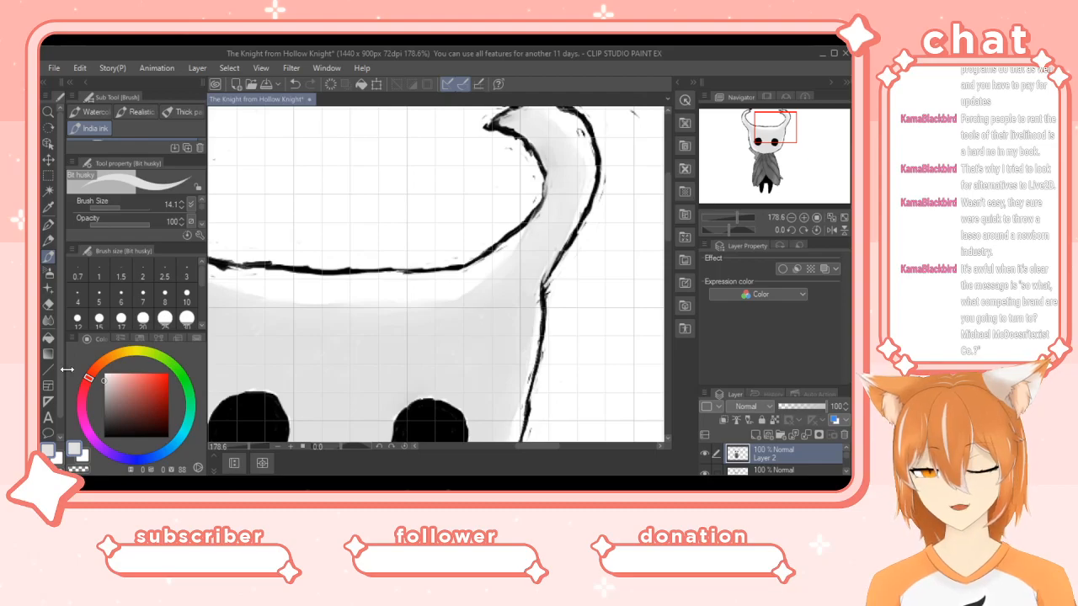
click(48, 319)
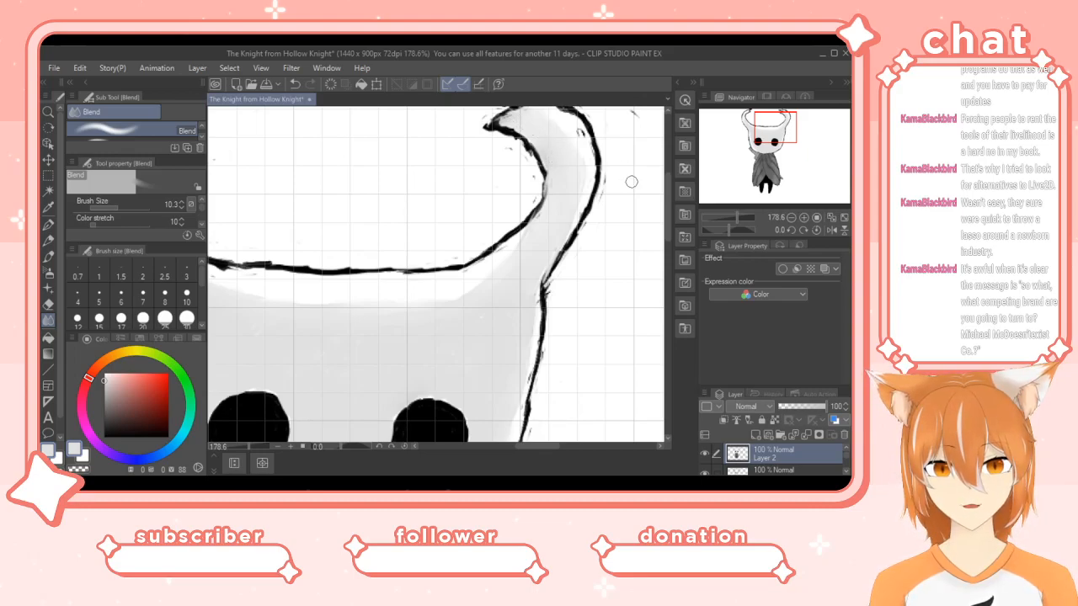
Examine the blended head, the horns and the whole Knight figure at several zoom levels.
click(245, 444)
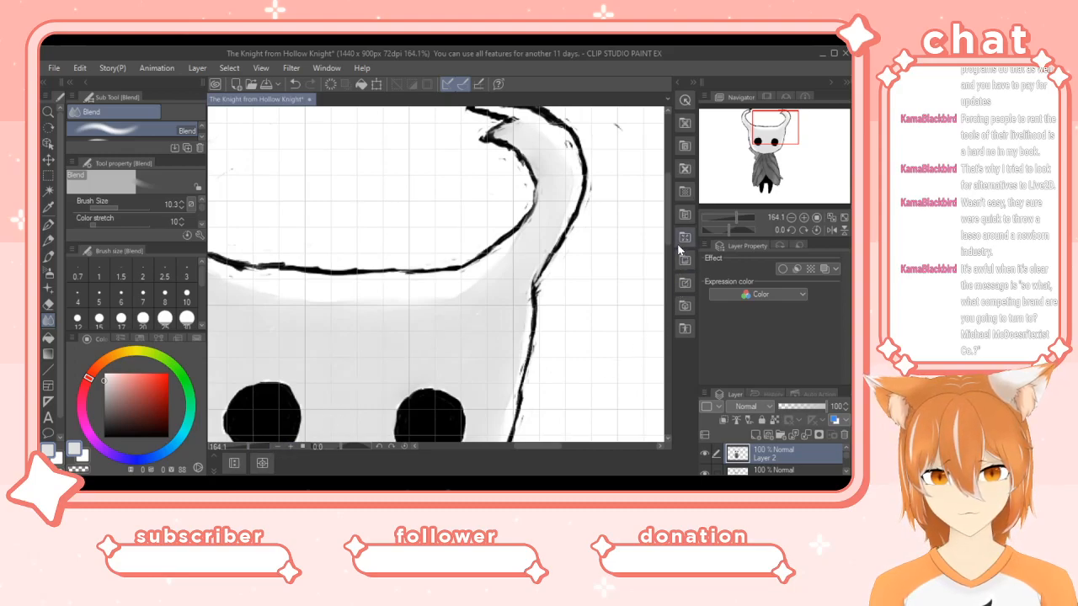
drag(669, 223, 664, 255)
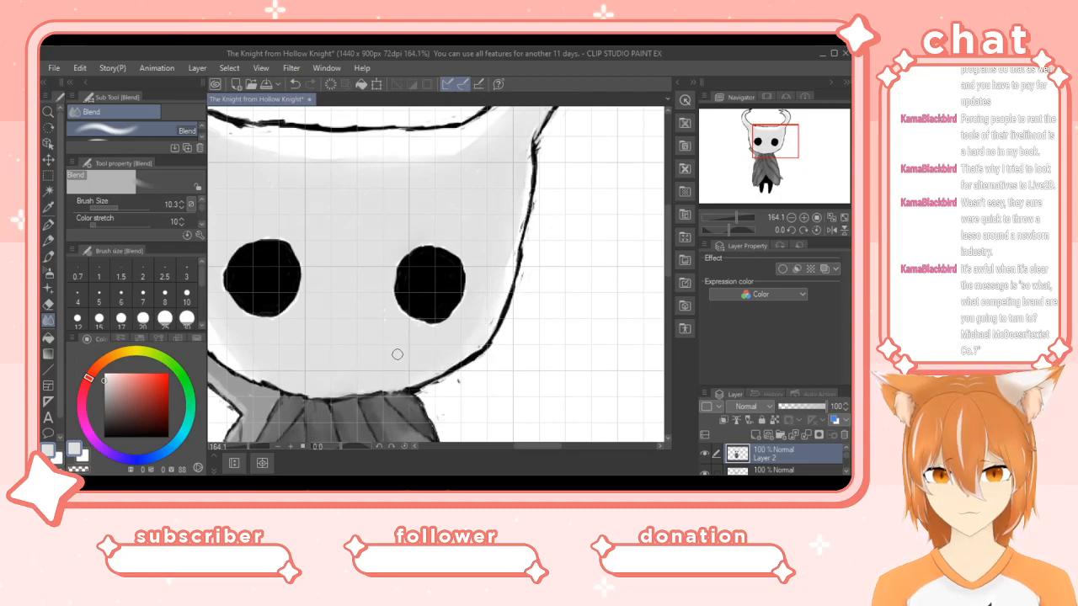
drag(544, 446, 524, 447)
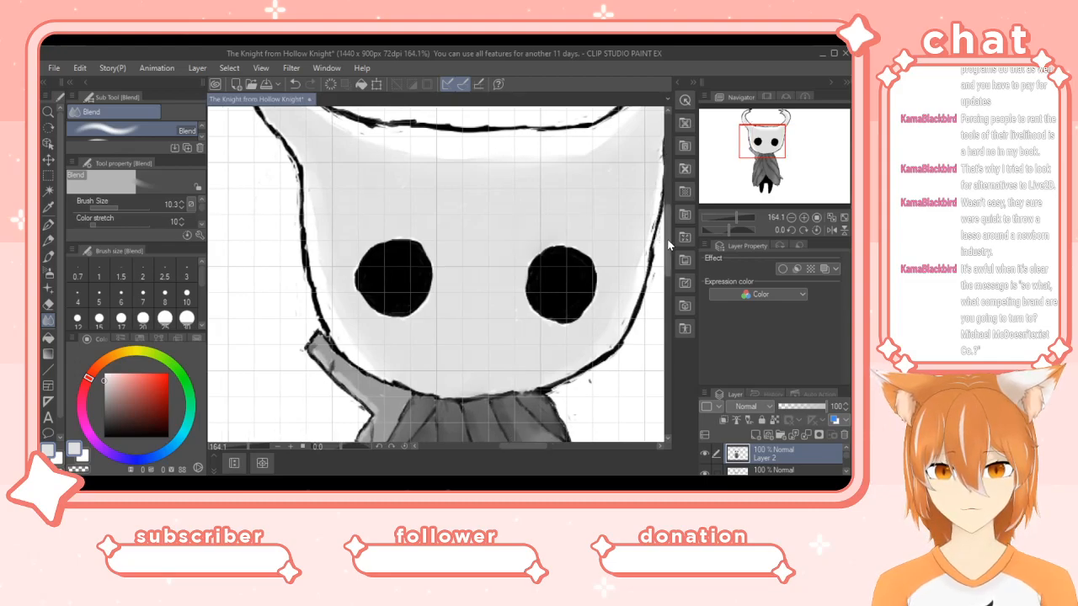
scroll(668, 242, up, 2)
drag(669, 244, 670, 212)
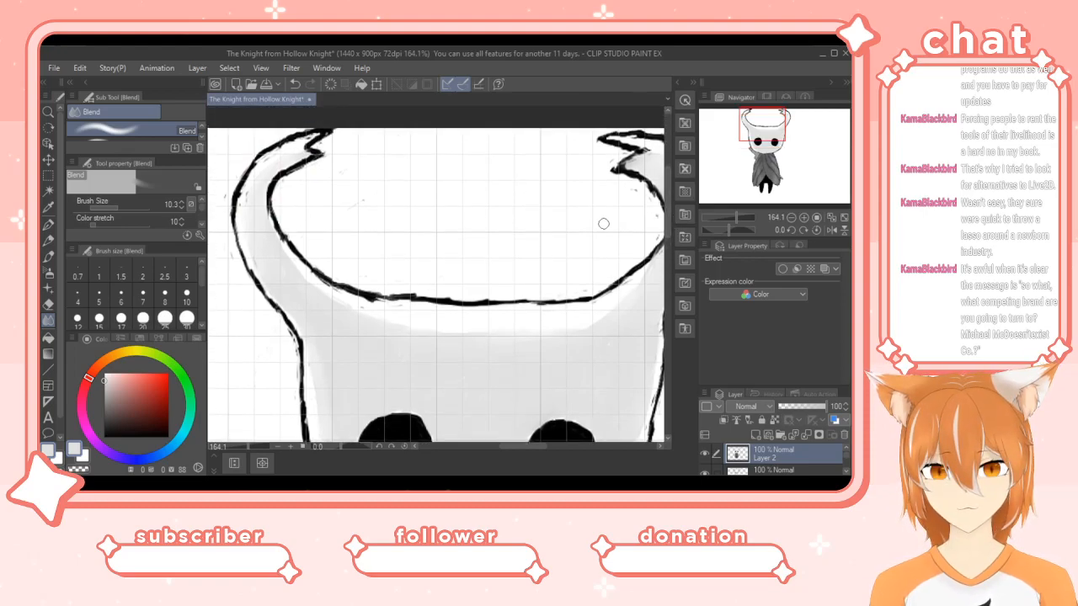
click(244, 447)
drag(243, 443, 236, 443)
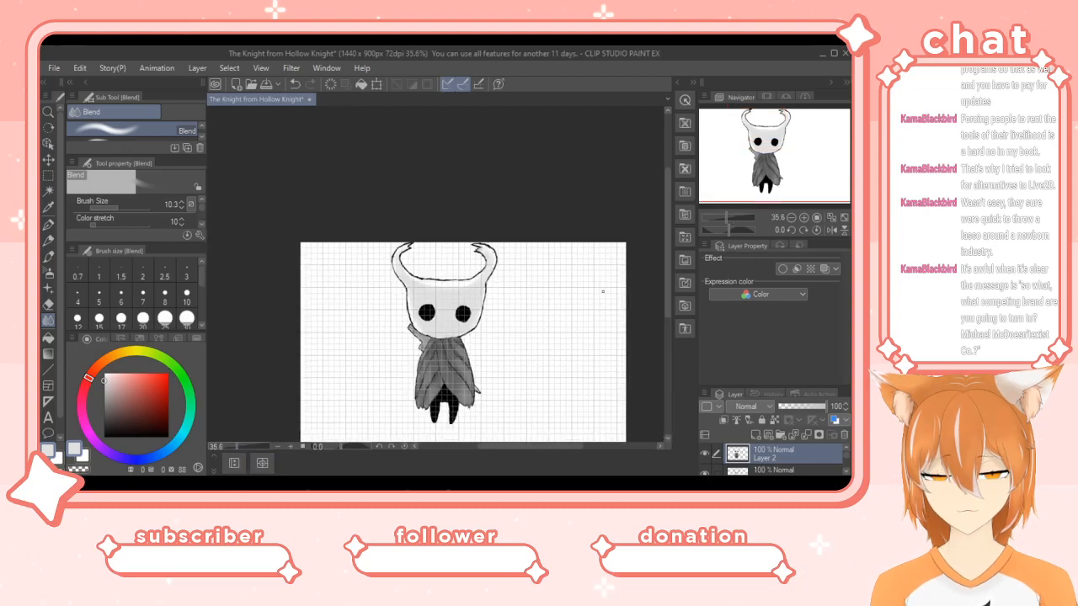
drag(237, 444, 241, 445)
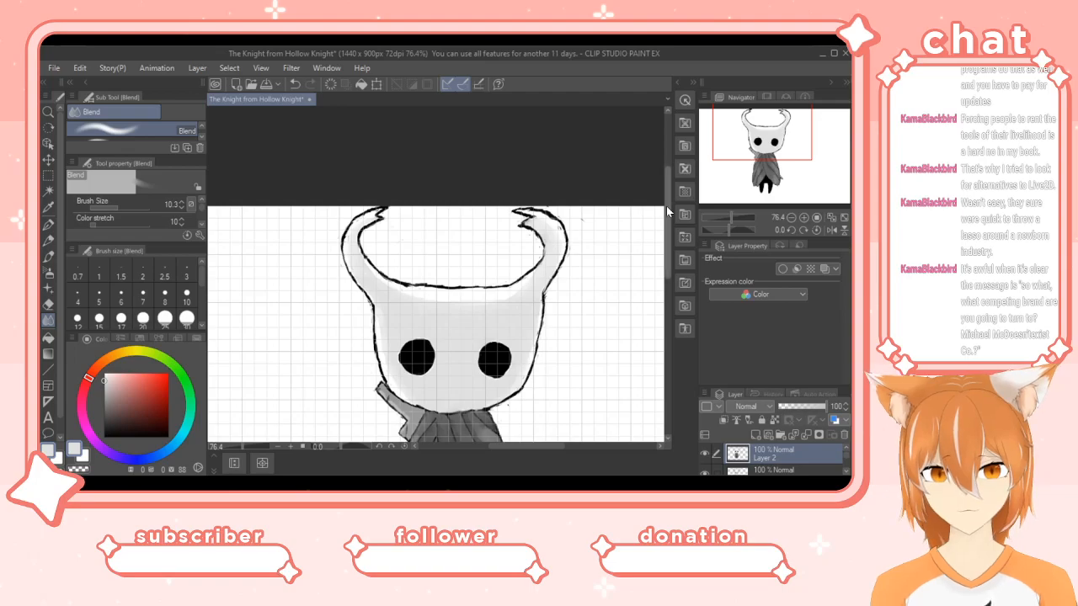
drag(671, 226, 653, 271)
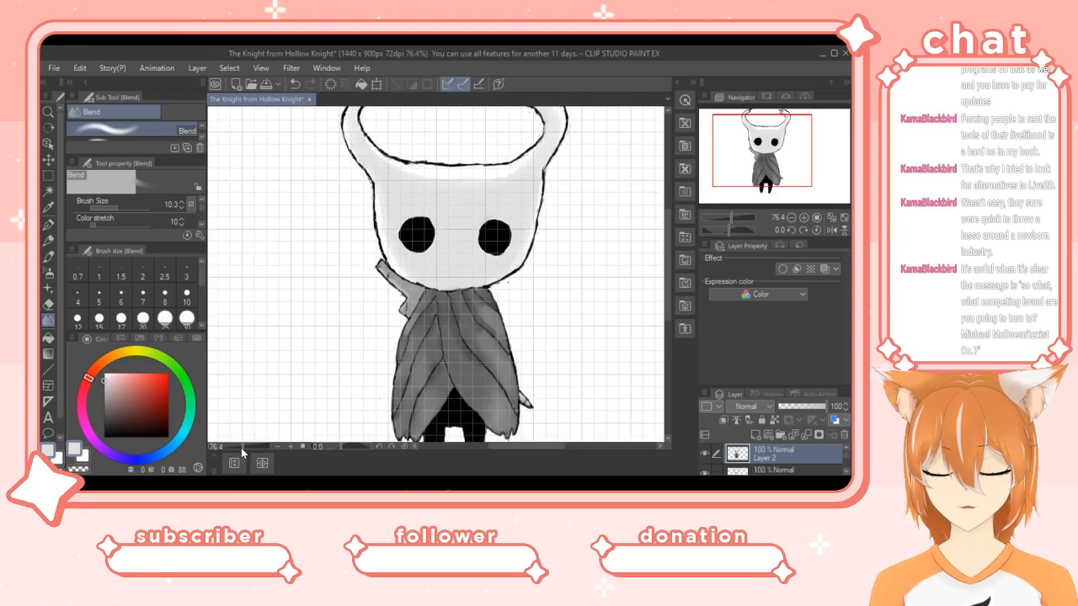
drag(241, 447, 240, 447)
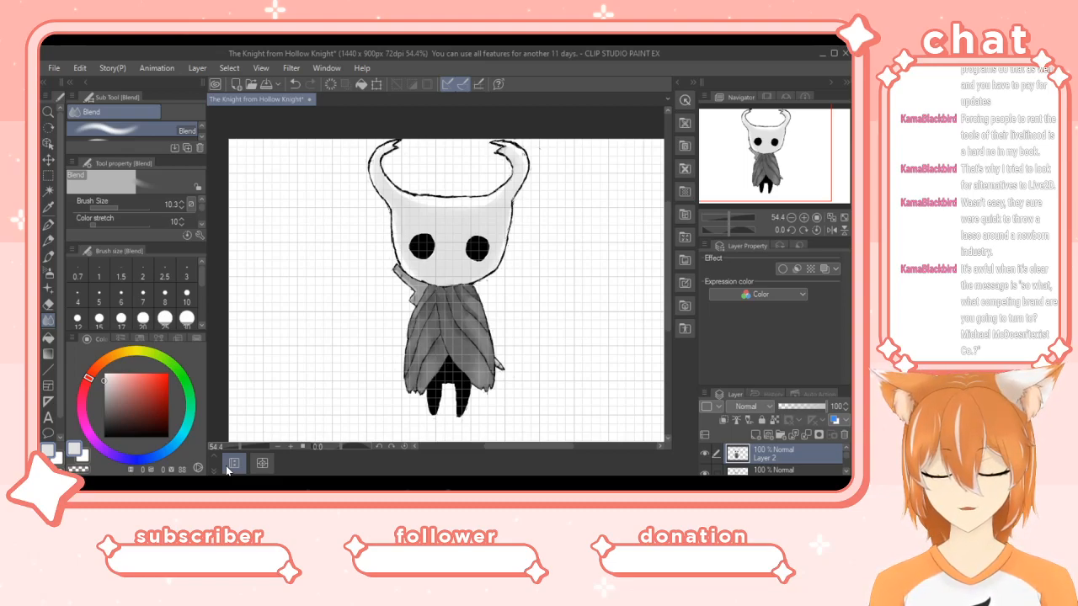
Write the artist's name in saturated orange capitals beside the Knight's feet with the Bit husky brush at size 14.1.
click(48, 259)
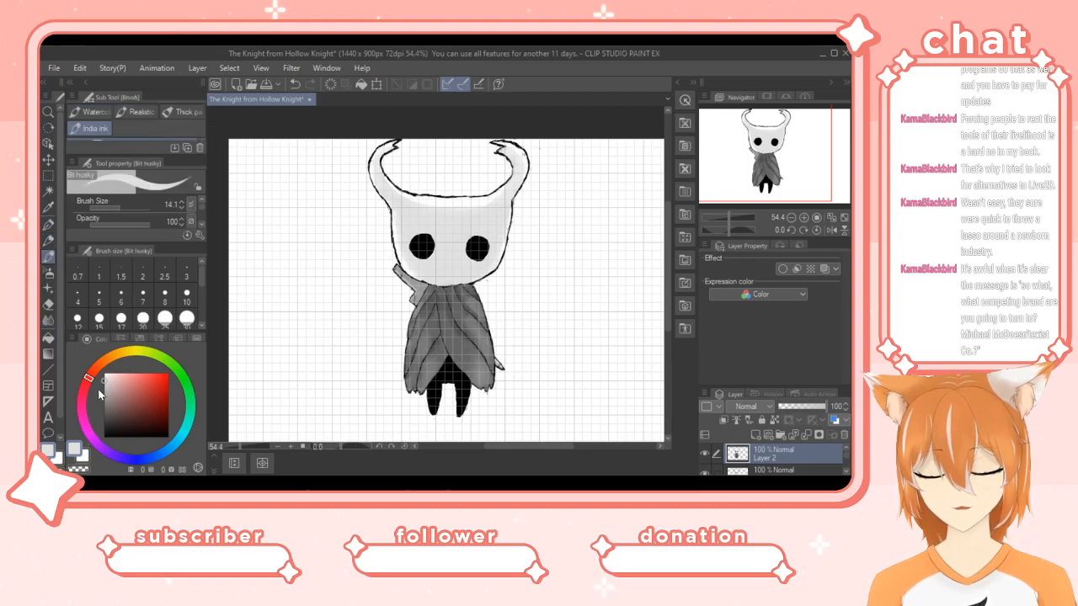
drag(89, 375, 107, 362)
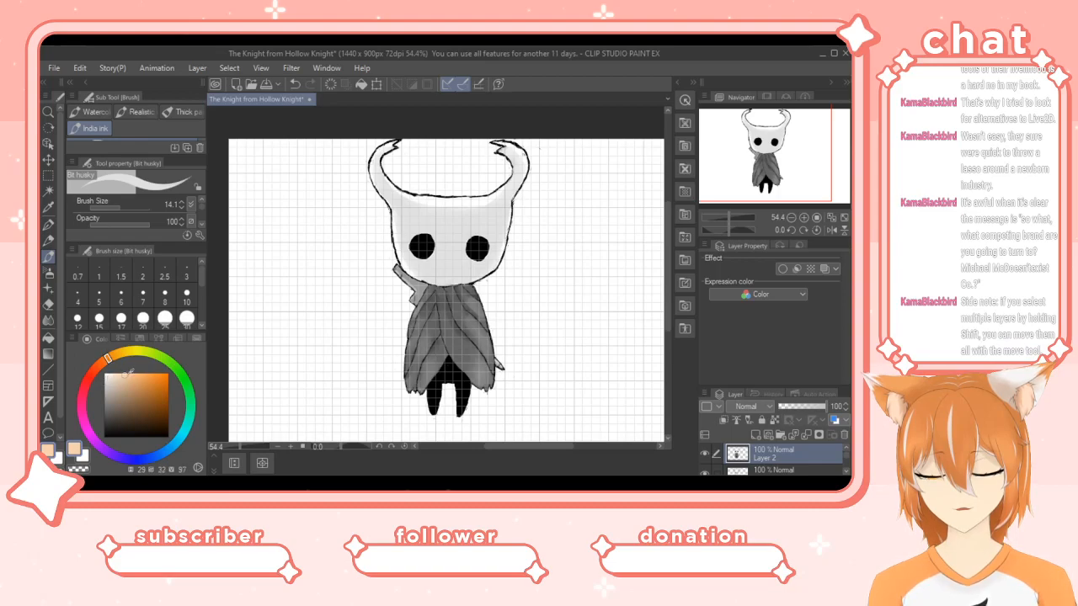
click(170, 374)
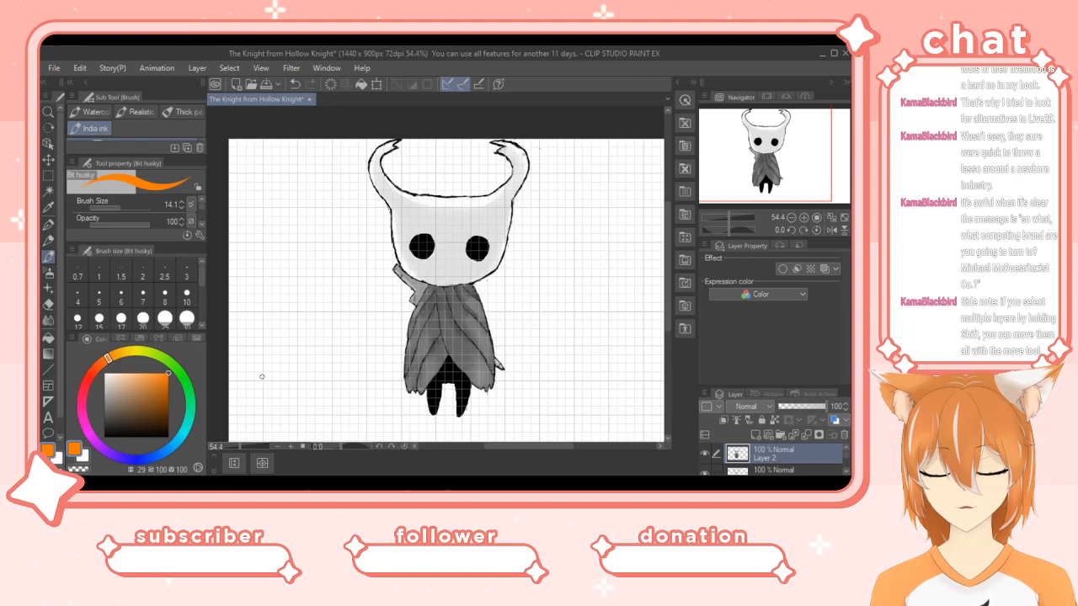
mouse_move(259, 381)
mouse_down()
mouse_move(243, 422)
mouse_move(261, 375)
mouse_up()
mouse_move(262, 371)
mouse_down()
mouse_move(280, 431)
mouse_move(254, 403)
mouse_move(287, 418)
mouse_move(291, 375)
mouse_move(303, 428)
mouse_move(308, 373)
mouse_up()
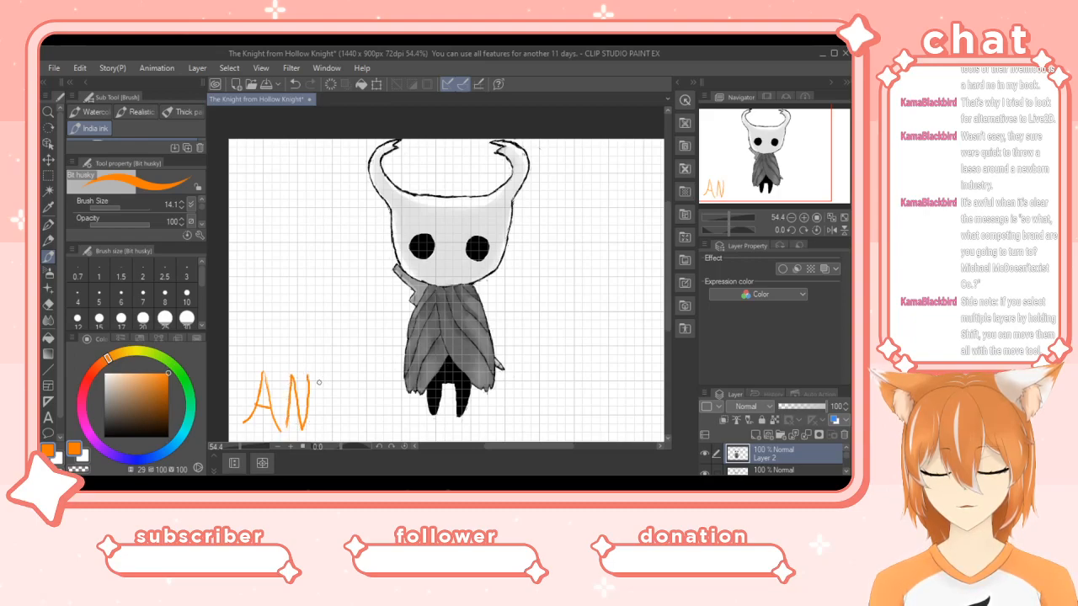
mouse_move(317, 388)
mouse_down()
mouse_move(314, 431)
mouse_move(326, 383)
mouse_move(334, 401)
mouse_move(320, 425)
mouse_up()
mouse_move(342, 385)
mouse_down()
mouse_move(357, 385)
mouse_move(343, 430)
mouse_move(372, 426)
mouse_move(367, 411)
mouse_move(359, 418)
mouse_move(367, 408)
mouse_up()
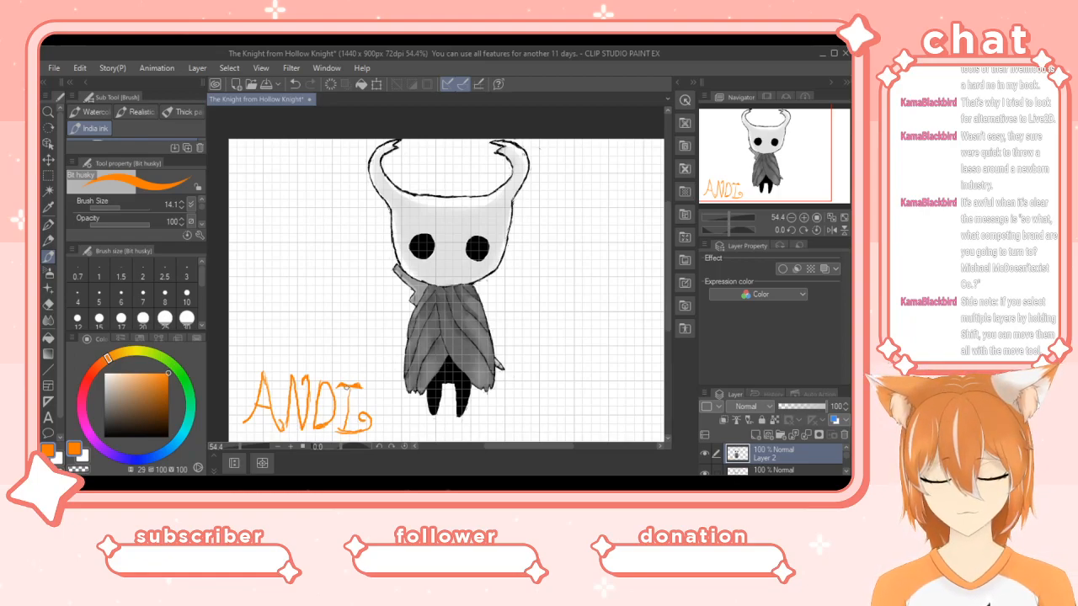
drag(349, 388, 343, 428)
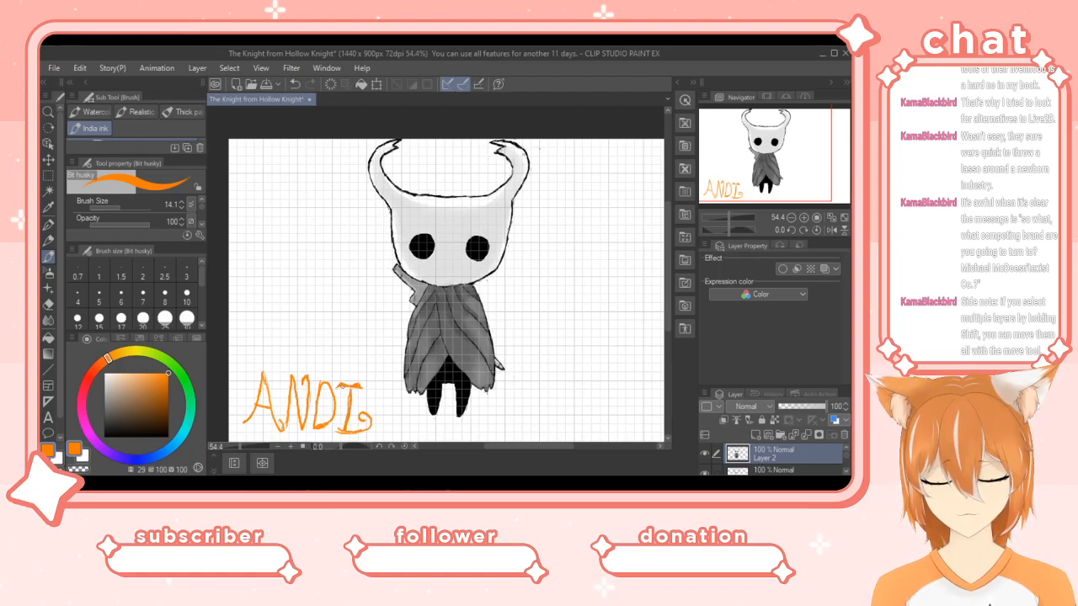
drag(341, 383, 348, 384)
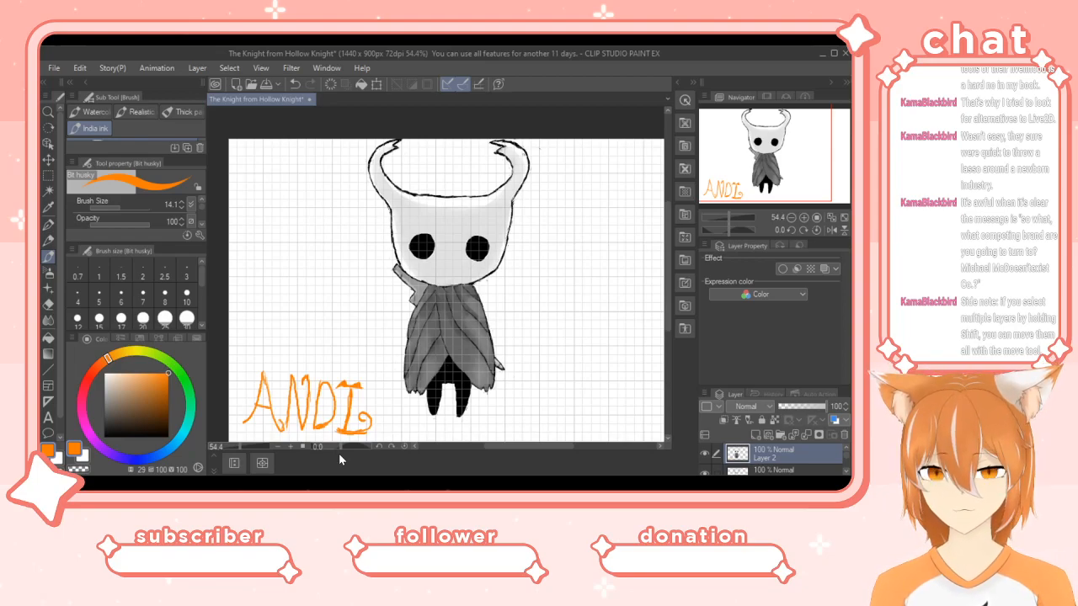
Change the Bit husky brush color to black.
drag(169, 374, 100, 442)
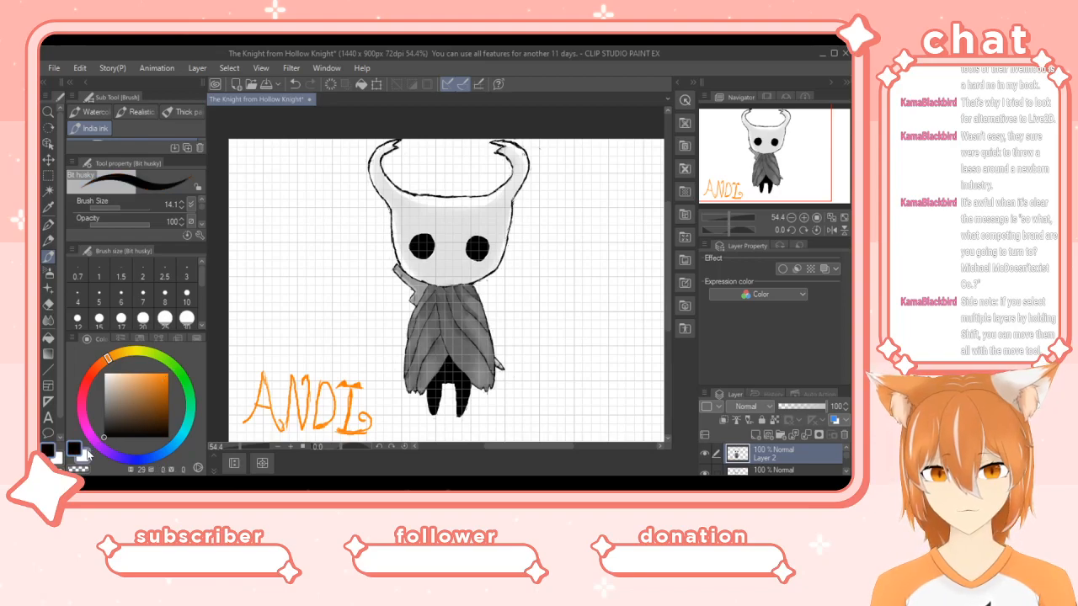